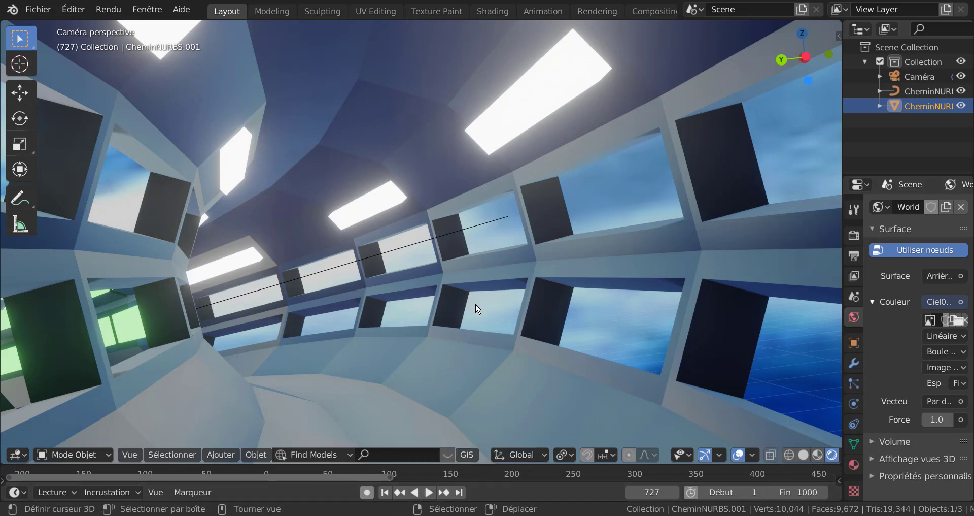
Leave the camera view, switch the viewport to solid shading and enter Edit Mode on the tunnel mesh
scroll(552, 319, down, 2)
middle_drag(553, 318, 448, 378)
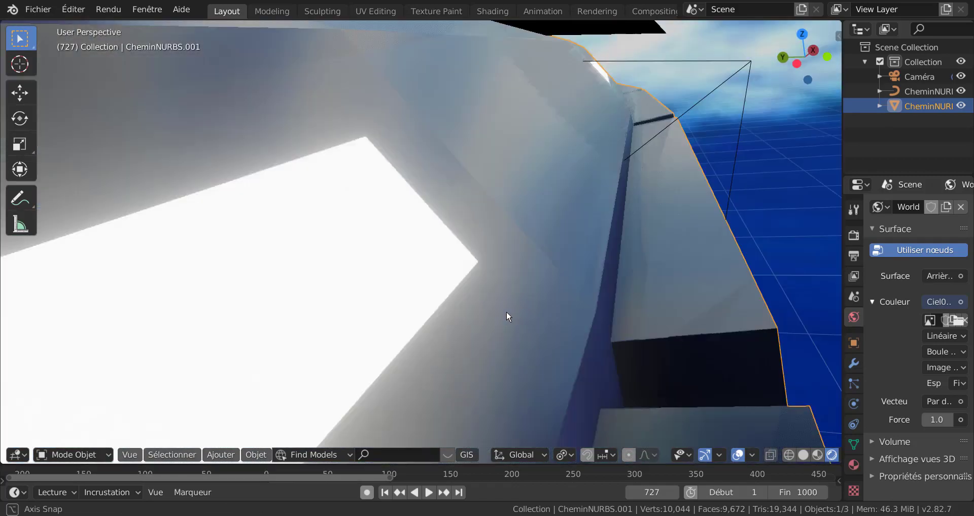
scroll(446, 356, down, 5)
middle_drag(462, 323, 530, 270)
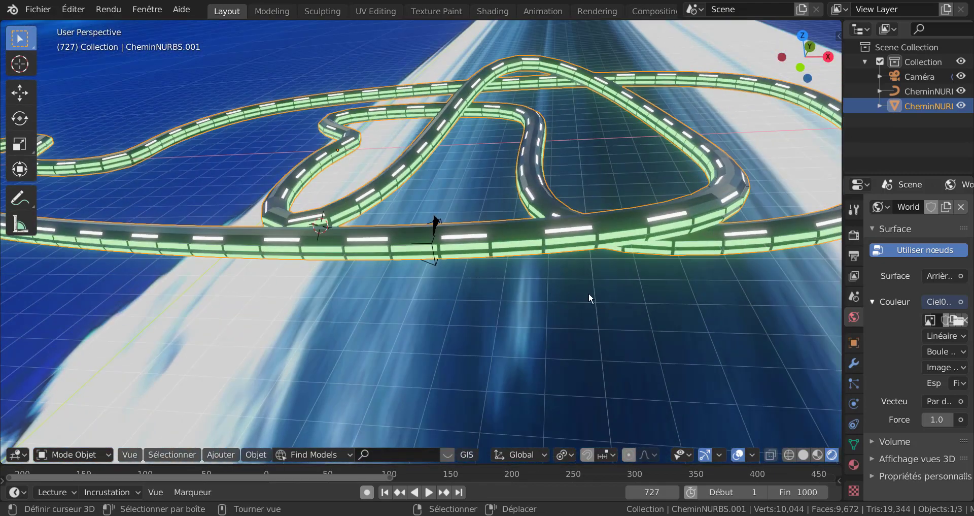
middle_drag(589, 292, 440, 273)
scroll(422, 278, up, 4)
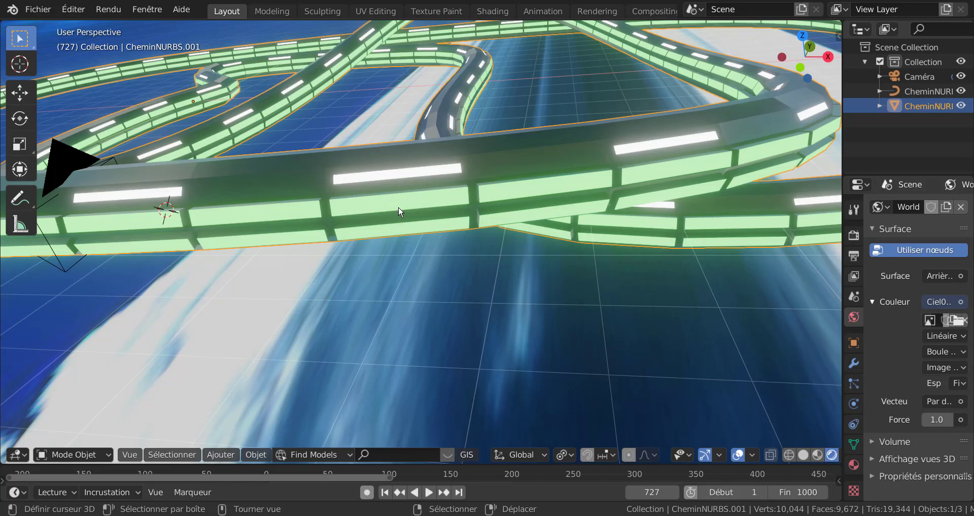
middle_drag(426, 298, 543, 354)
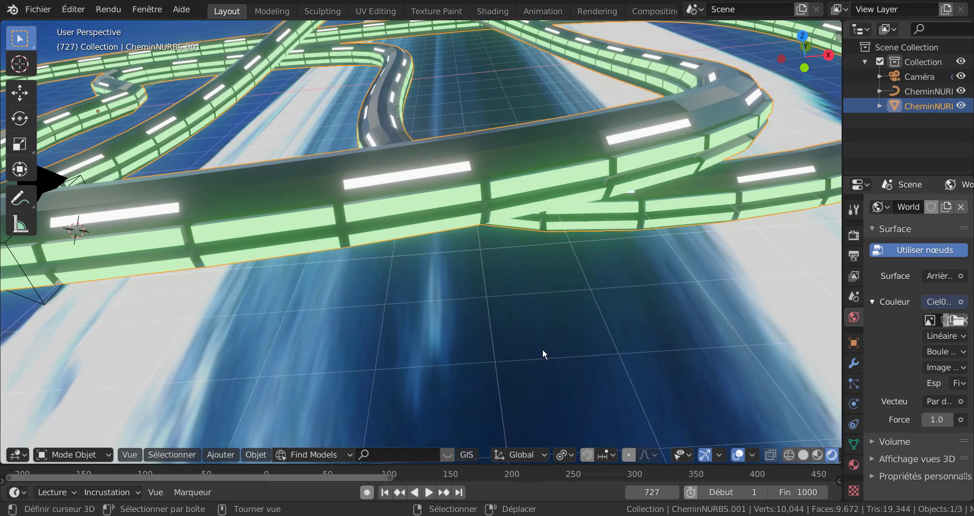
click(811, 455)
click(803, 454)
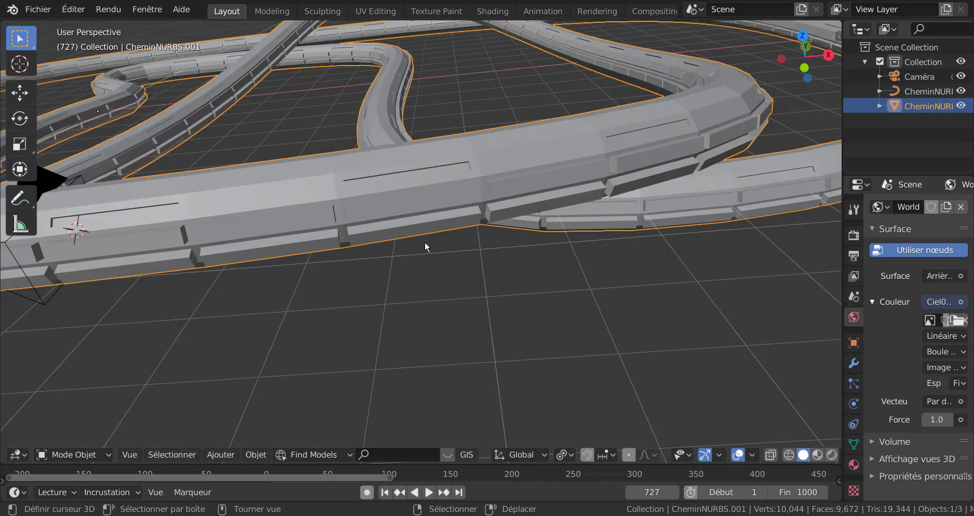
middle_drag(400, 232, 337, 260)
key(Tab)
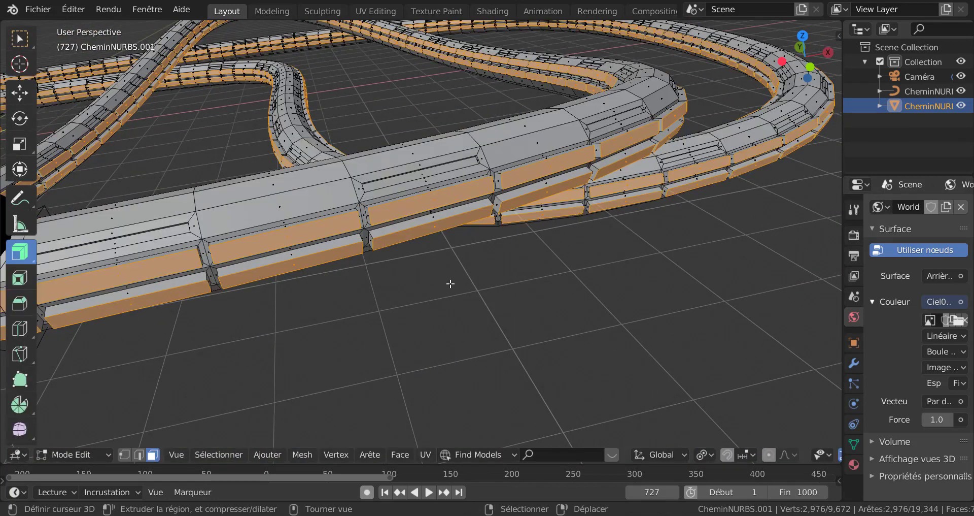
Select the upper and lower outer window faces on three consecutive tunnel sections before the bend
click(444, 188)
click(444, 189)
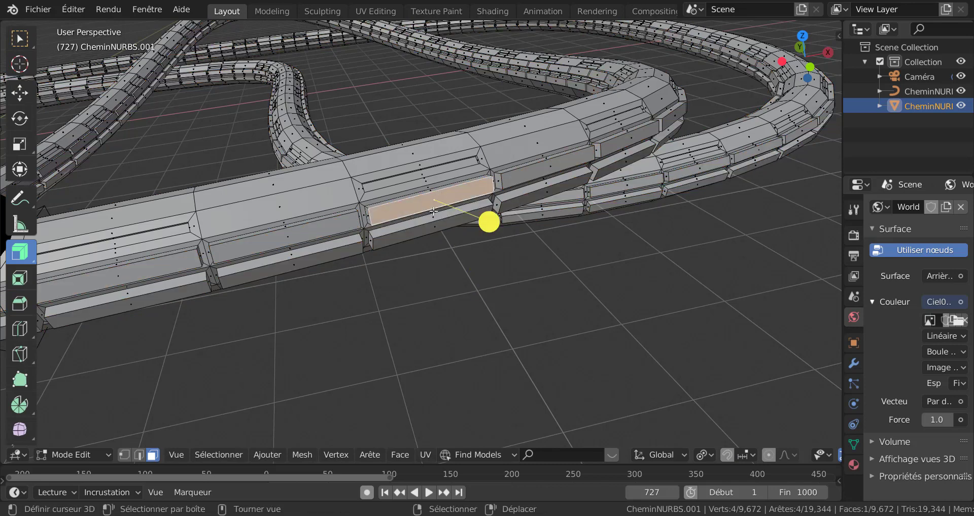
shift+click(435, 229)
shift+click(530, 174)
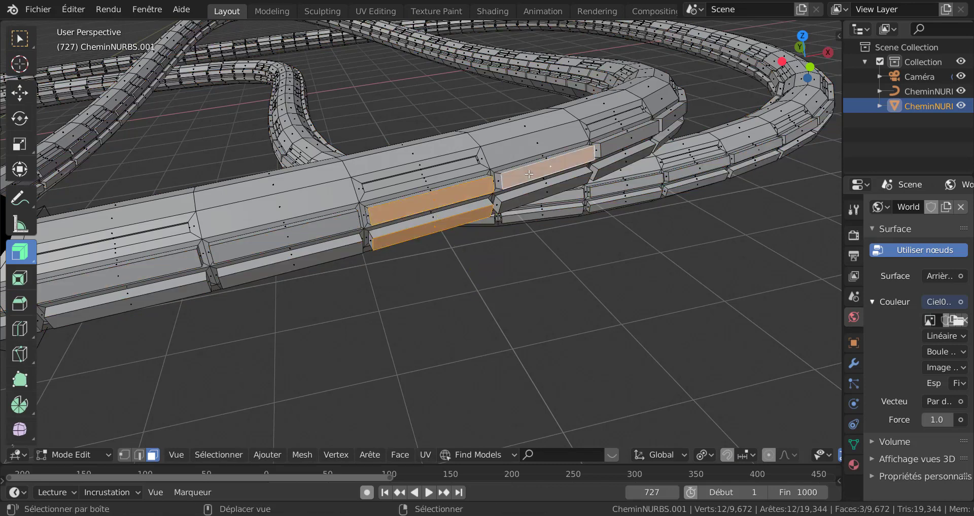
shift+click(537, 193)
middle_drag(537, 193, 668, 183)
shift+click(671, 175)
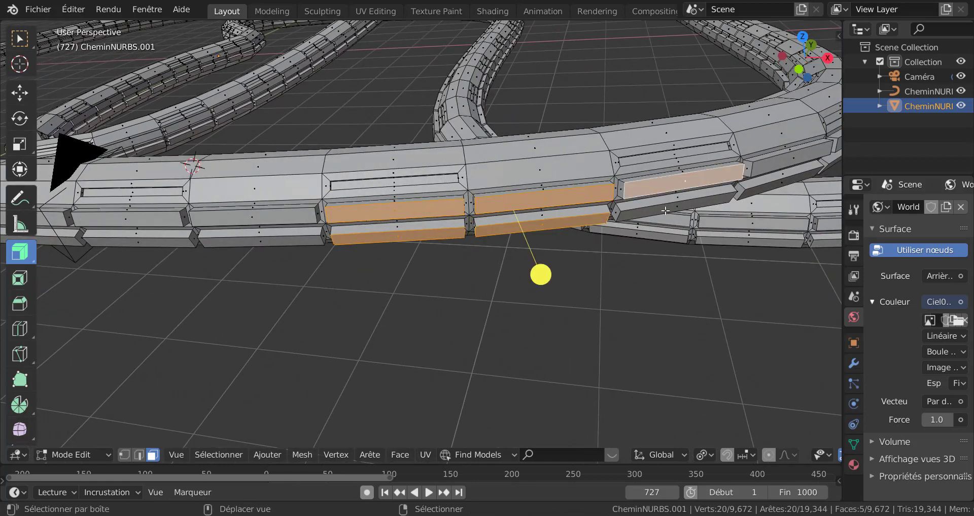
shift+click(665, 211)
Add the upper and lower window faces of the next two tunnel sections, up to the bend, to the selection
shift+middle_drag(642, 270, 538, 278)
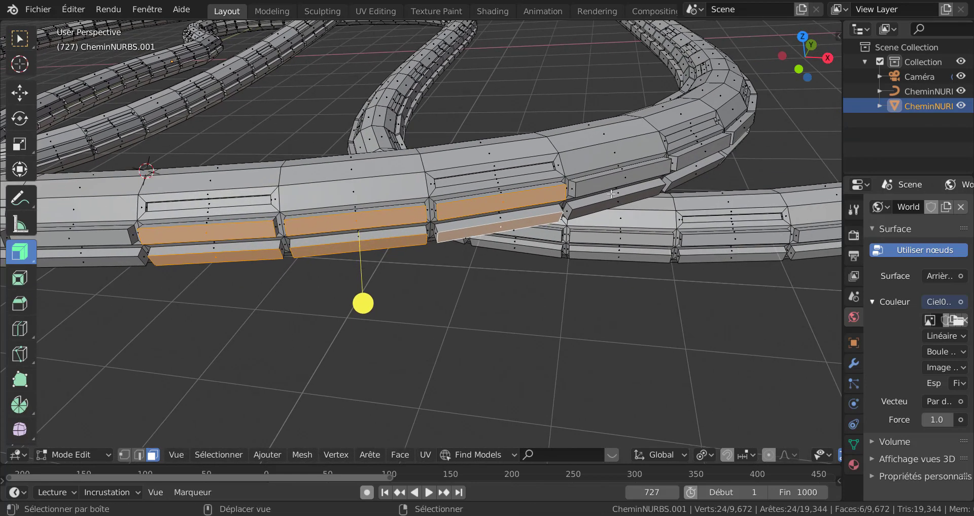
shift+click(617, 183)
shift+click(623, 200)
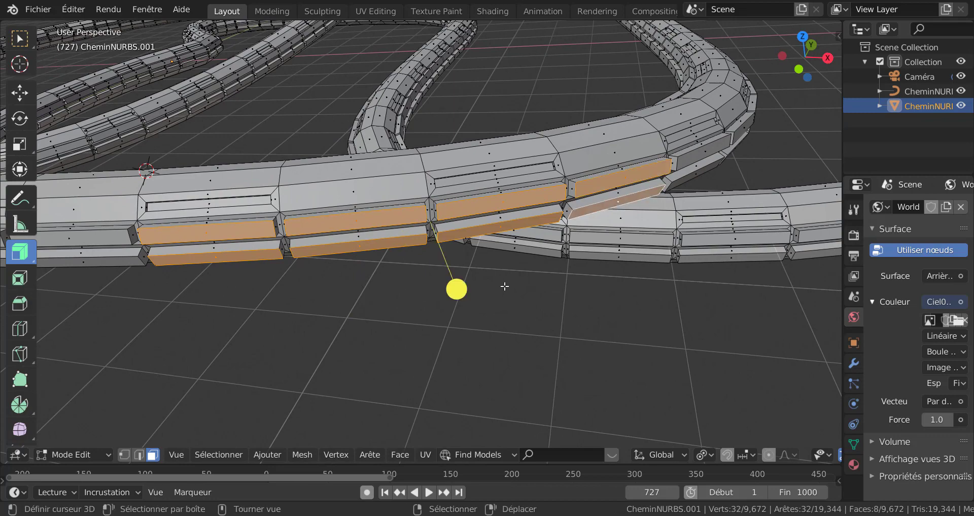
scroll(492, 288, down, 2)
middle_drag(498, 305, 655, 198)
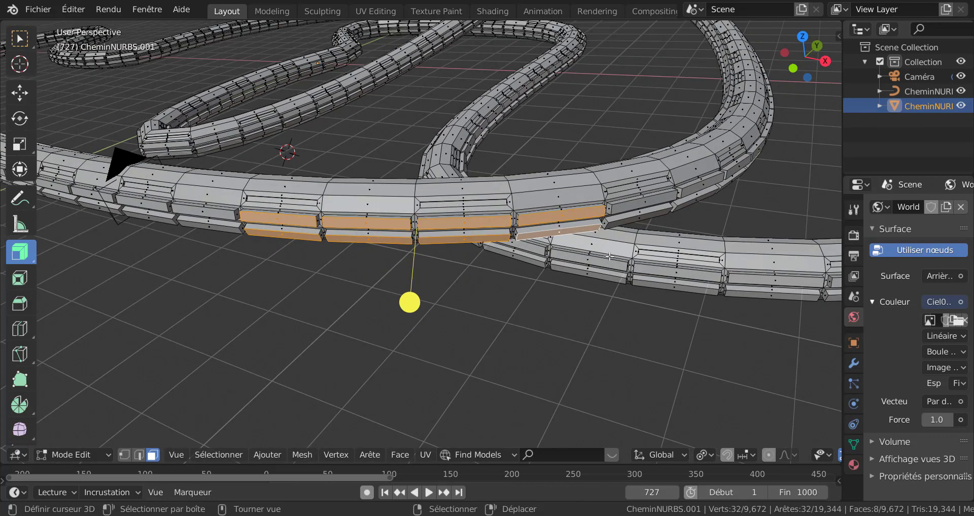
shift+click(655, 199)
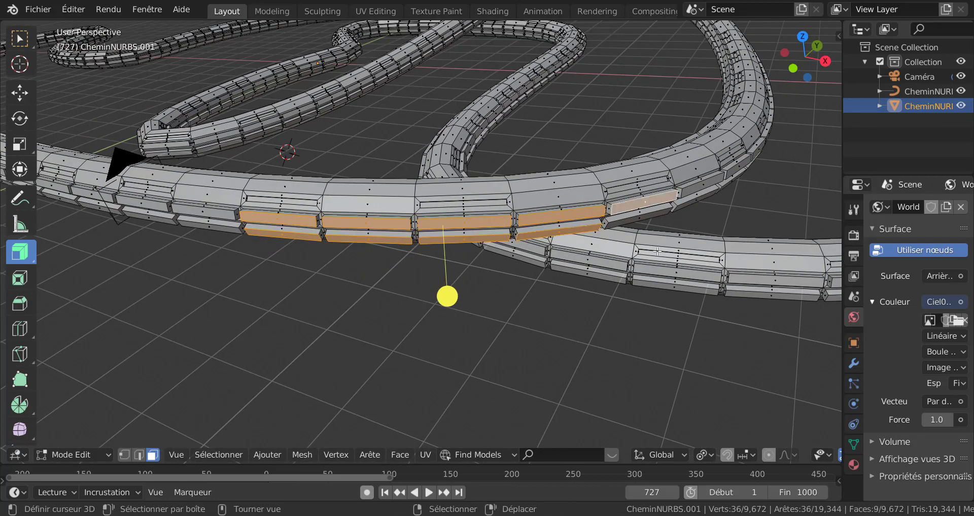
middle_drag(650, 277, 570, 308)
shift+click(623, 203)
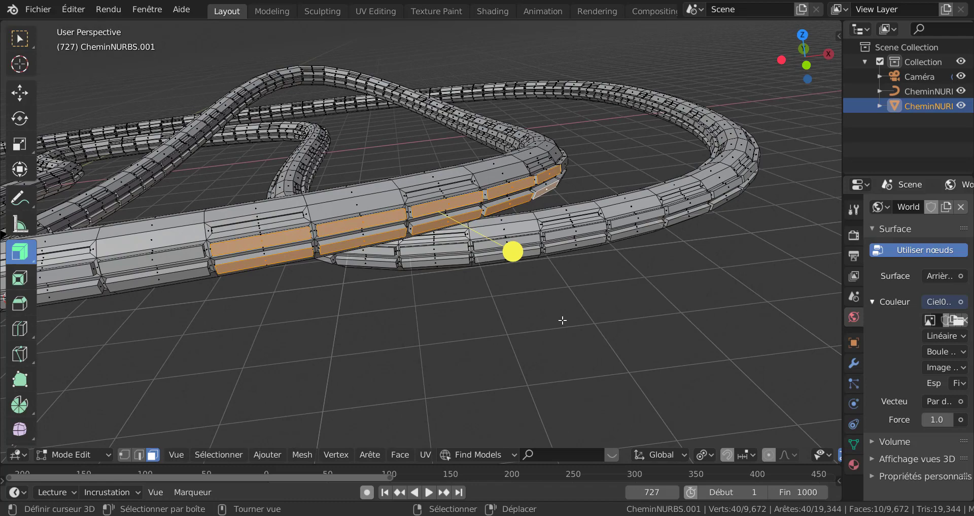
scroll(558, 312, up, 2)
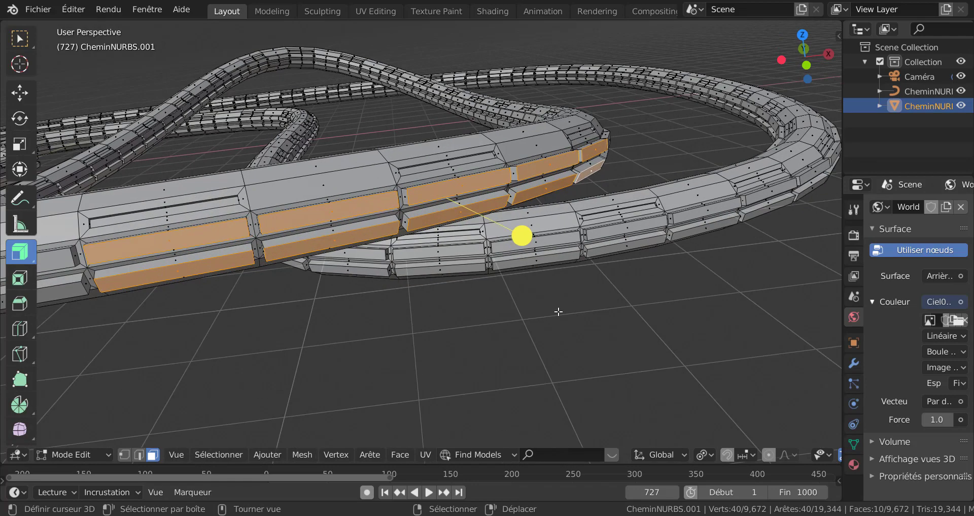
middle_drag(558, 312, 590, 329)
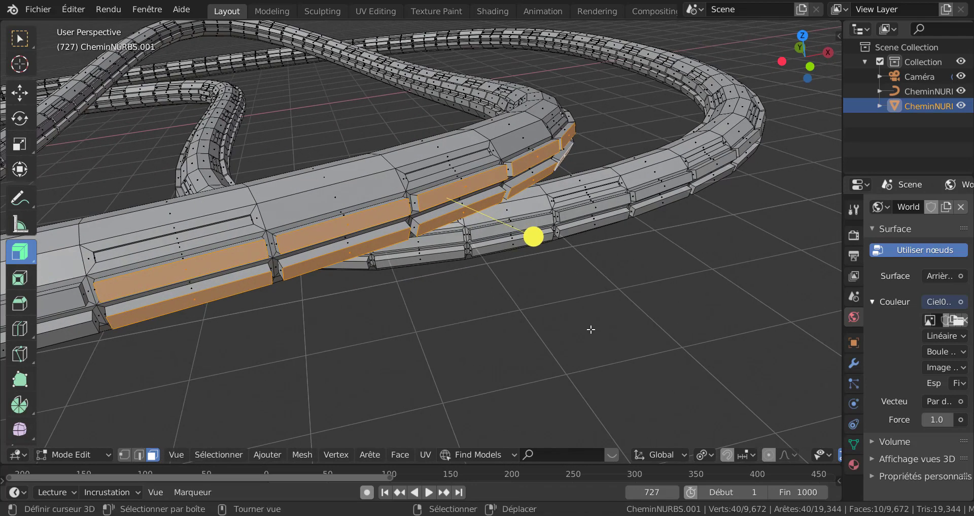
Grow the selection twice around the window boxes and extrude the region along its normals with an offset of -0.247 m
key(ctrl+KP_Add)
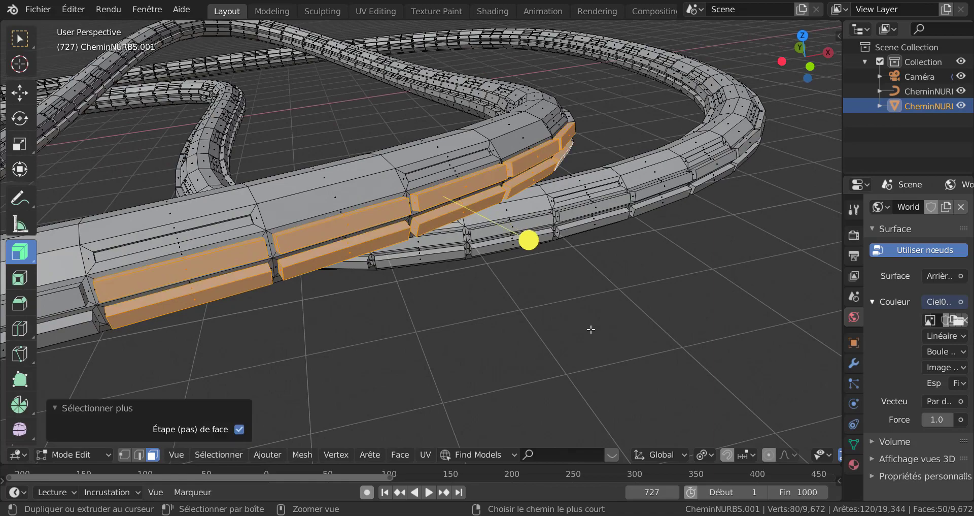
key(ctrl+KP_Add)
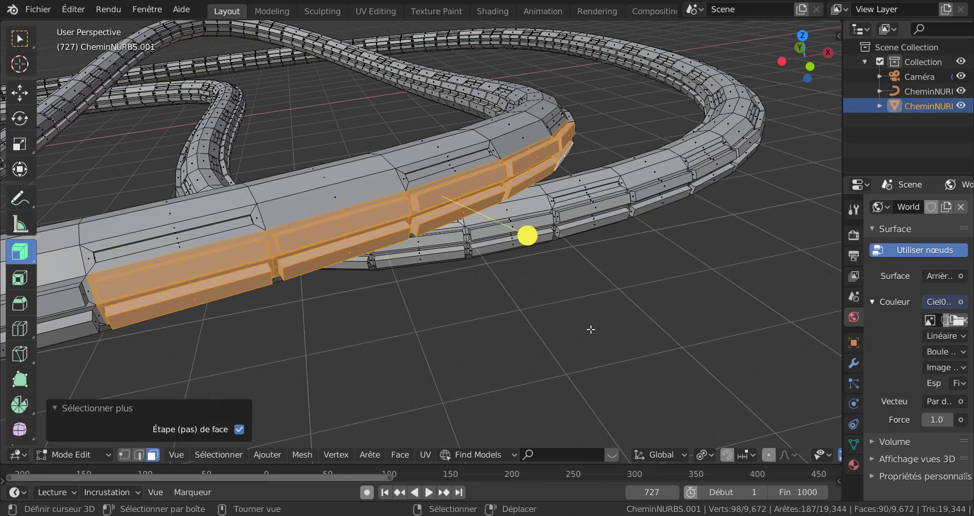
middle_drag(591, 329, 506, 241)
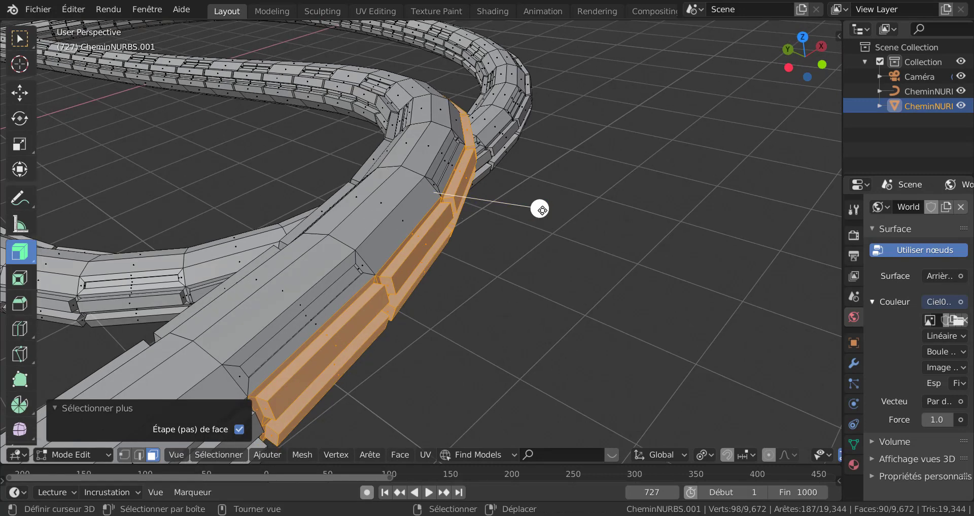
key(alt+s)
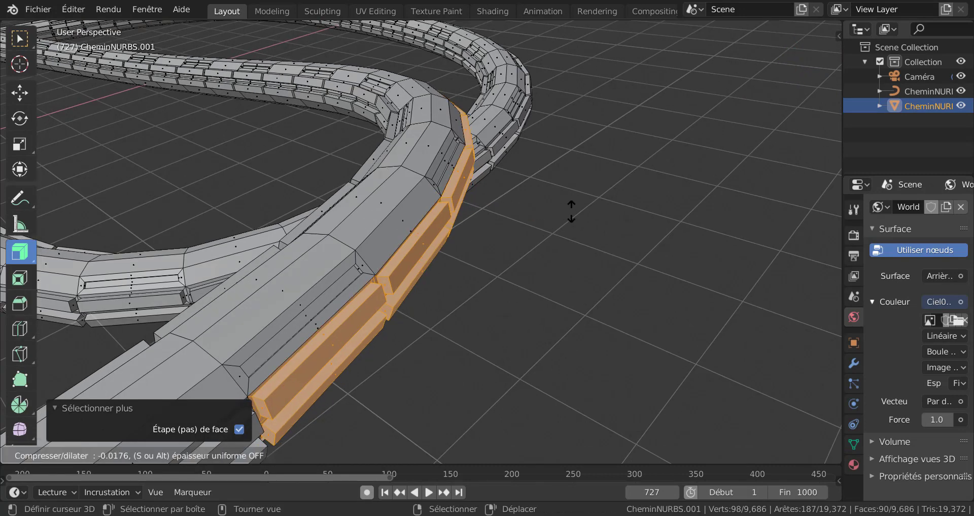
click(528, 196)
Inspect the extruded wall from inside the tunnel and shrink the selection twice, down to the outer window faces
scroll(528, 253, up, 10)
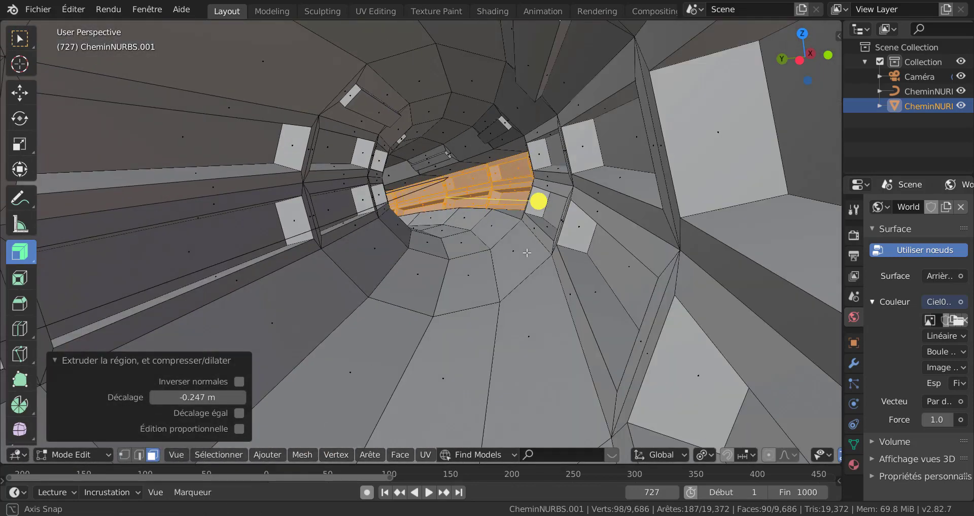
scroll(517, 251, up, 6)
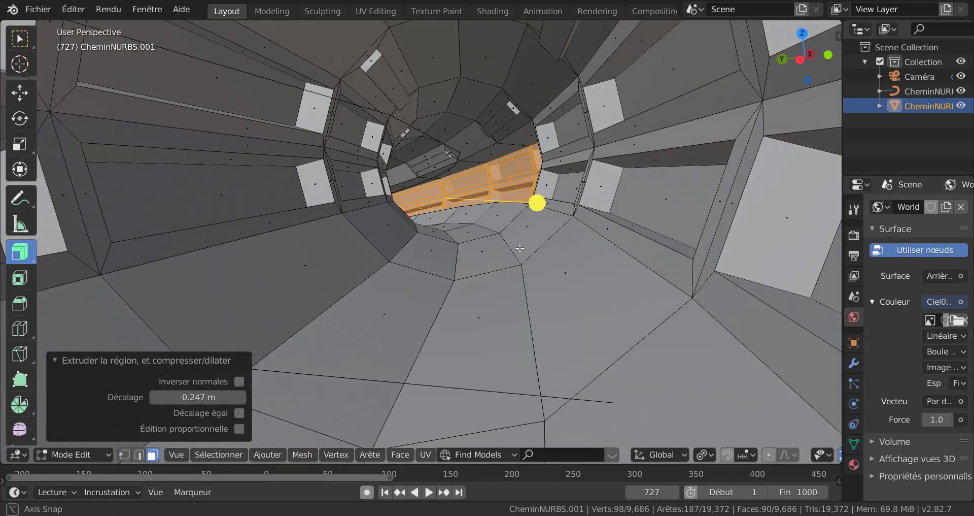
scroll(520, 248, down, 5)
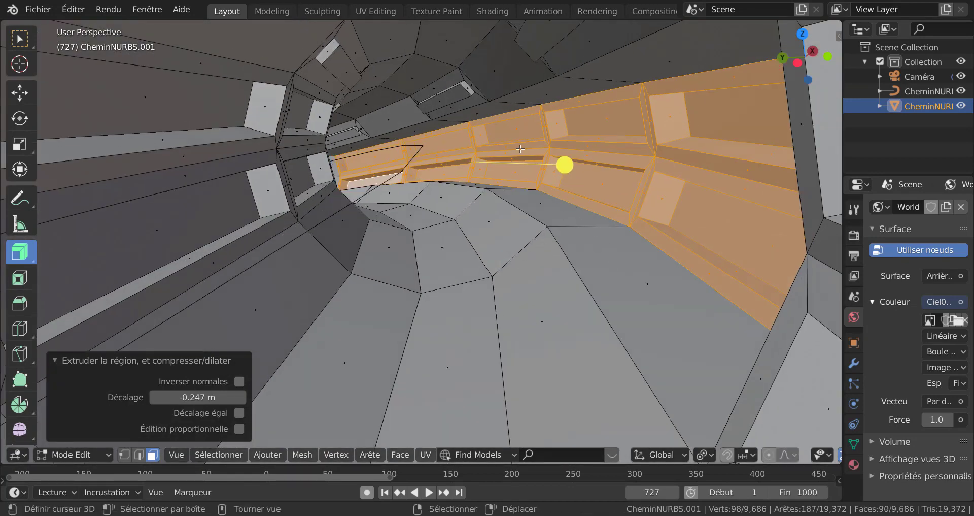
scroll(669, 394, up, 3)
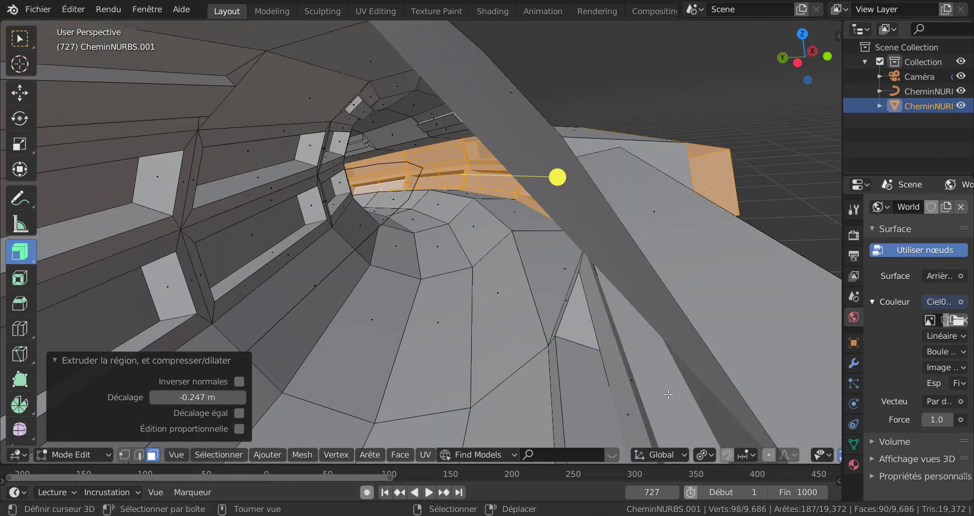
scroll(669, 394, down, 5)
middle_drag(670, 355, 616, 374)
scroll(555, 382, up, 3)
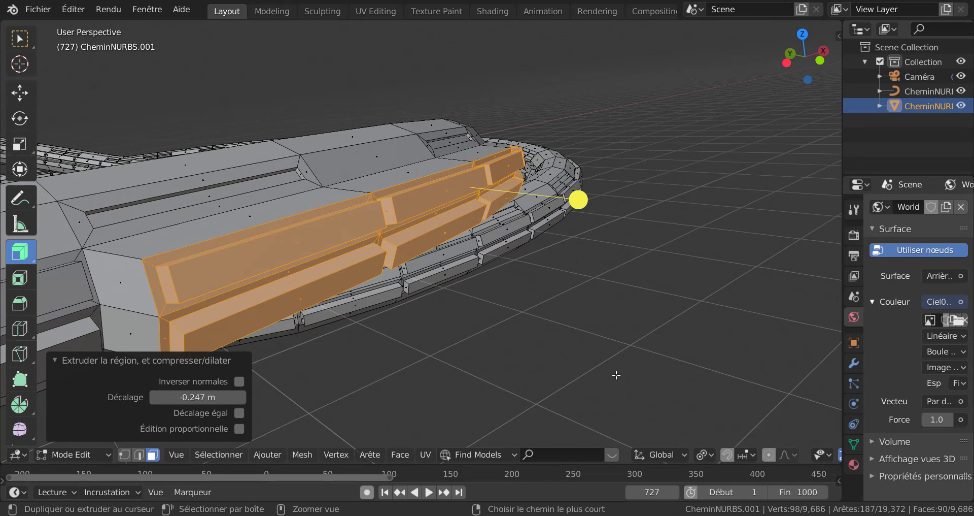
key(ctrl+KP_Subtract)
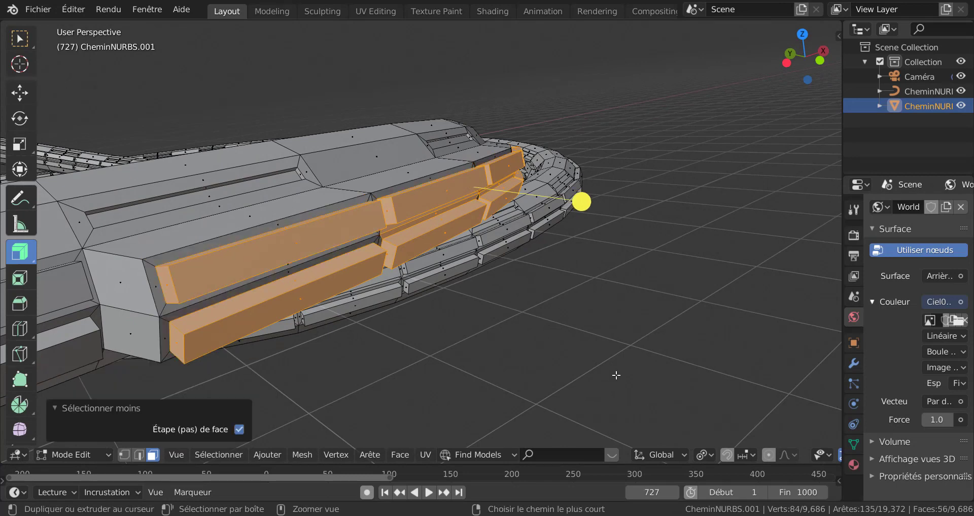
key(ctrl+KP_Subtract)
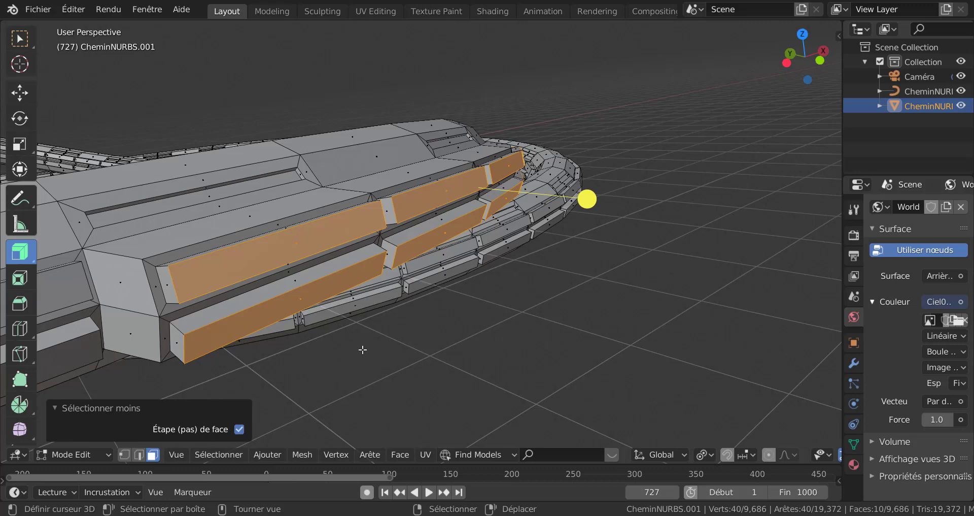
Subdivide the selected window faces with 3 cuts
click(187, 456)
click(257, 453)
mouse_move(229, 453)
click(267, 454)
mouse_move(301, 455)
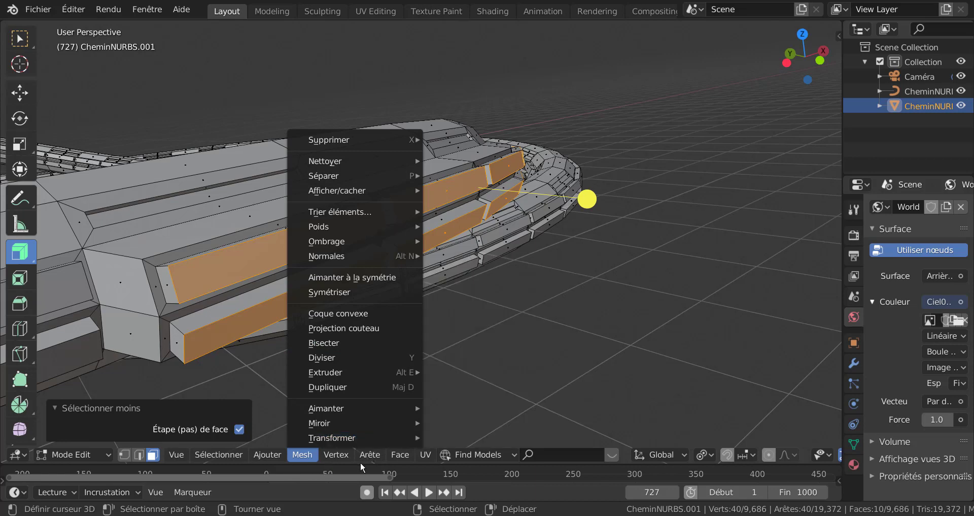
mouse_move(368, 456)
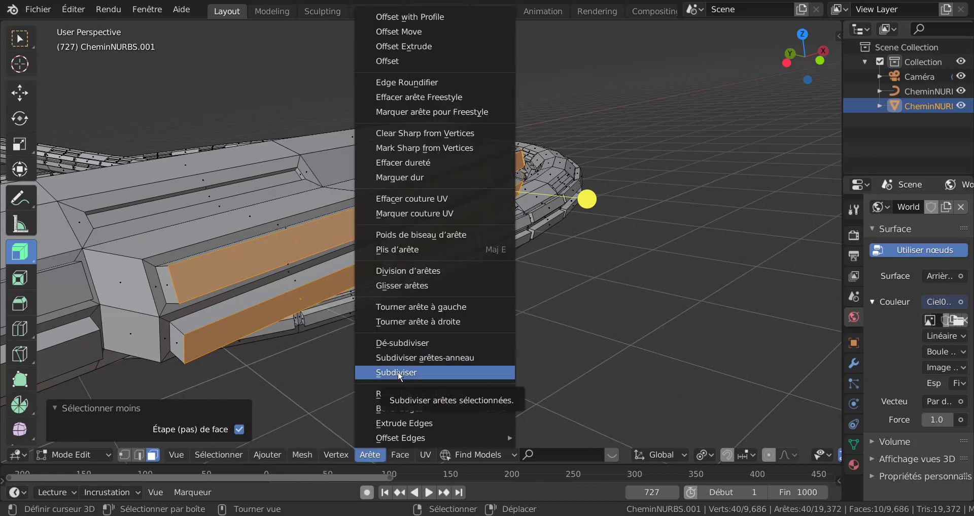
key(q)
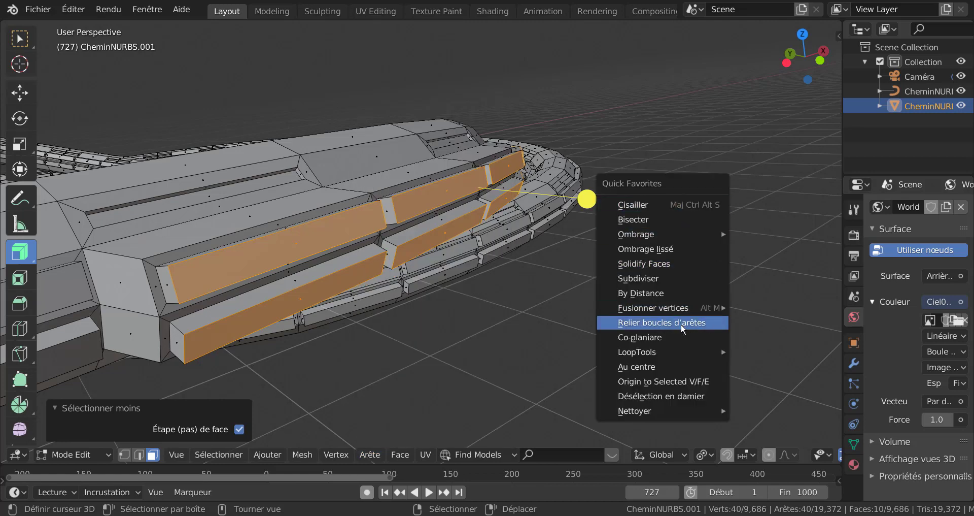
mouse_move(675, 309)
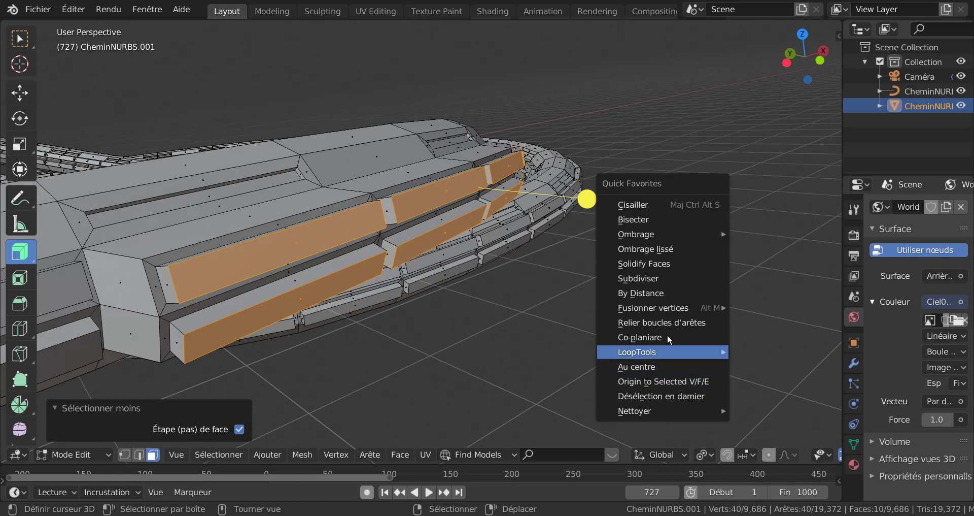
click(670, 278)
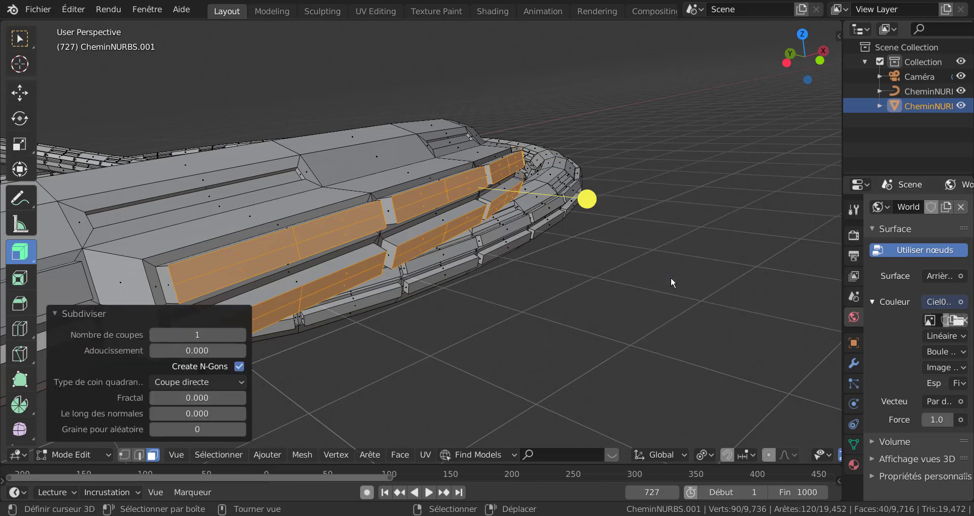
click(243, 335)
click(242, 334)
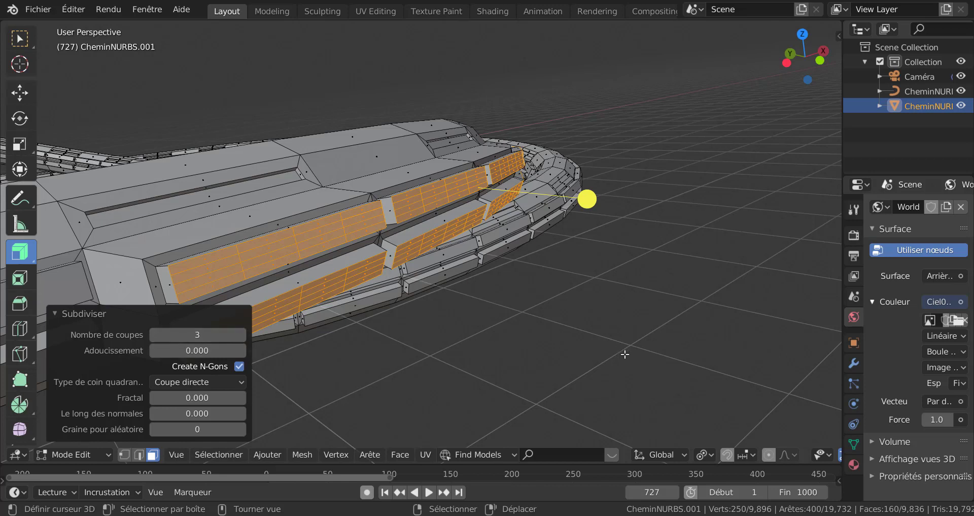
Inset the subdivided window faces with zero thickness, treating each face individually
key(i)
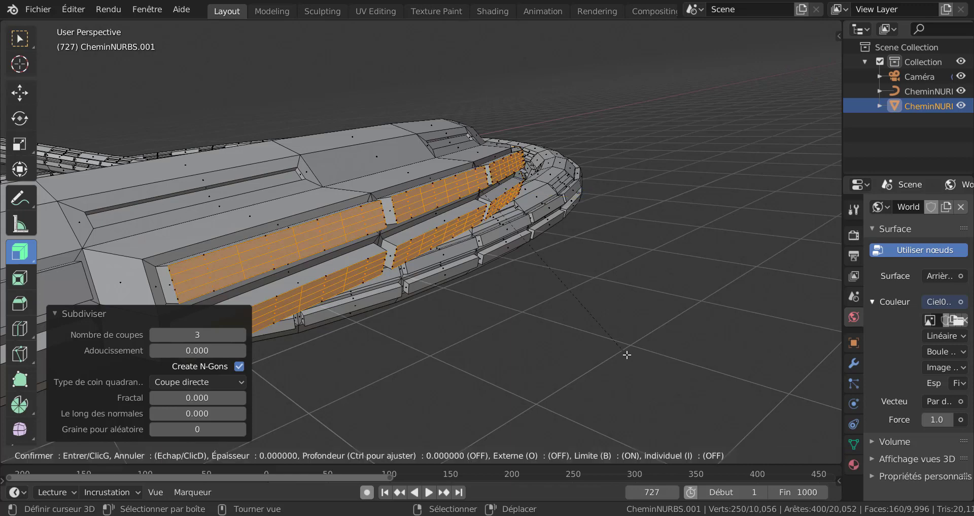
click(627, 355)
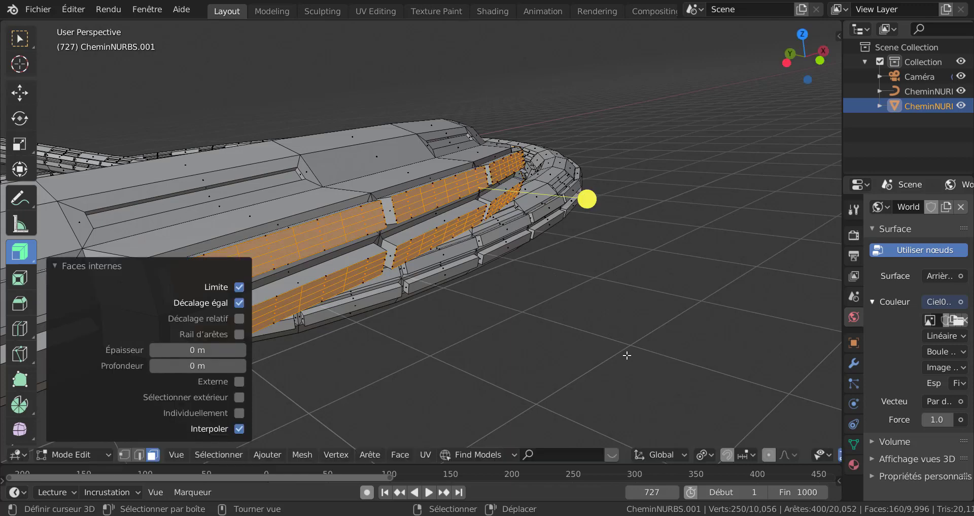
click(239, 413)
Try to scale the inset faces around their individual origins, and undo the zero-thickness inset
scroll(487, 351, up, 4)
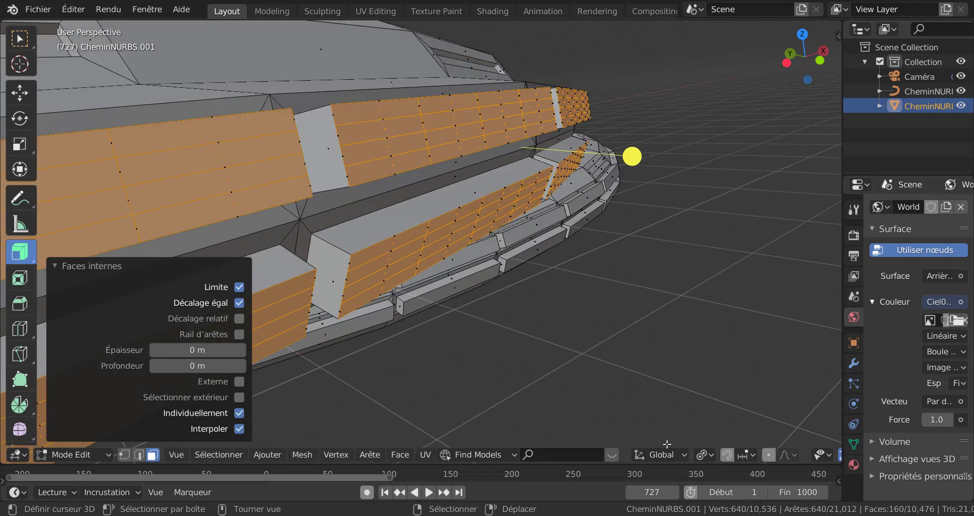
click(708, 456)
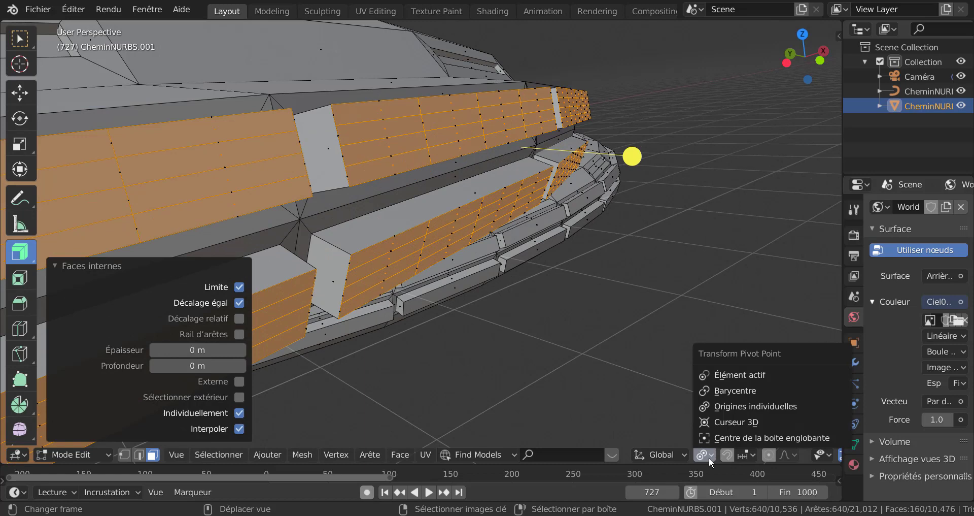
click(714, 405)
key(s)
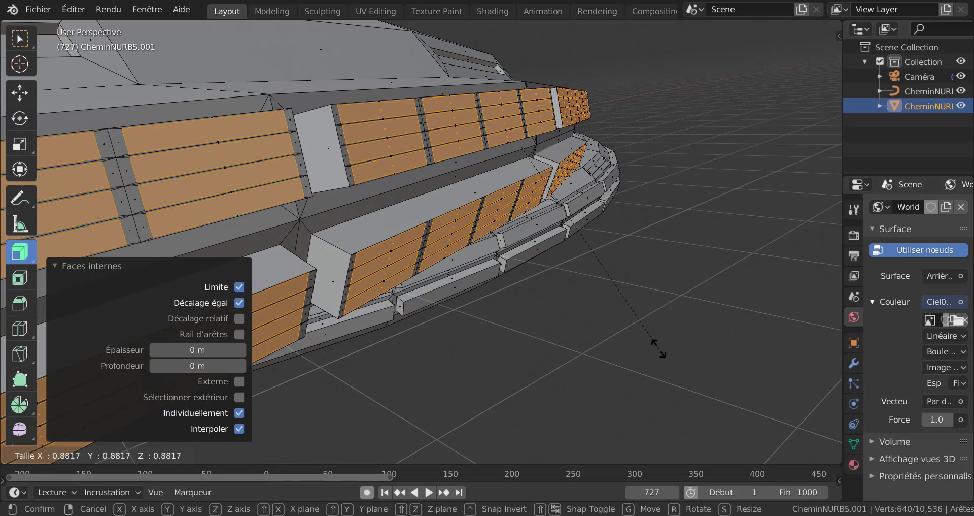
key(Escape)
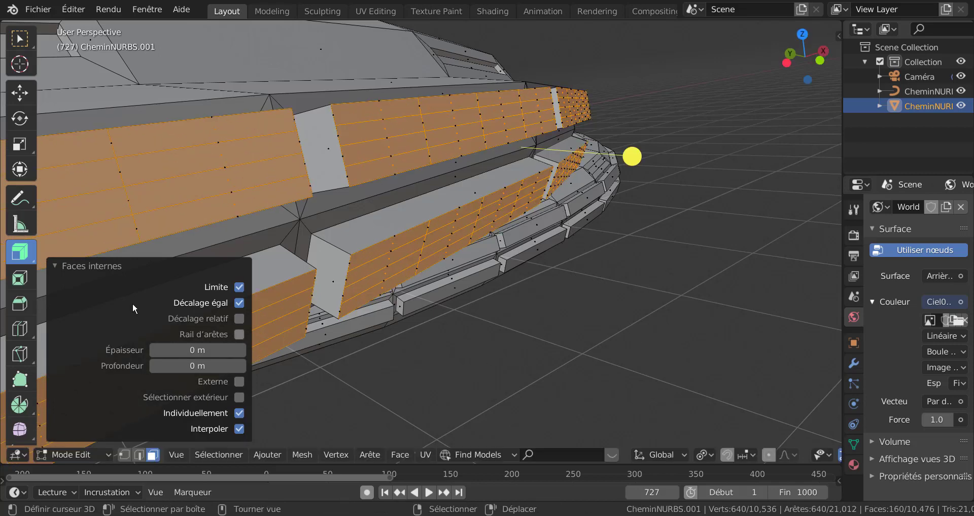
click(147, 270)
key(ctrl+z)
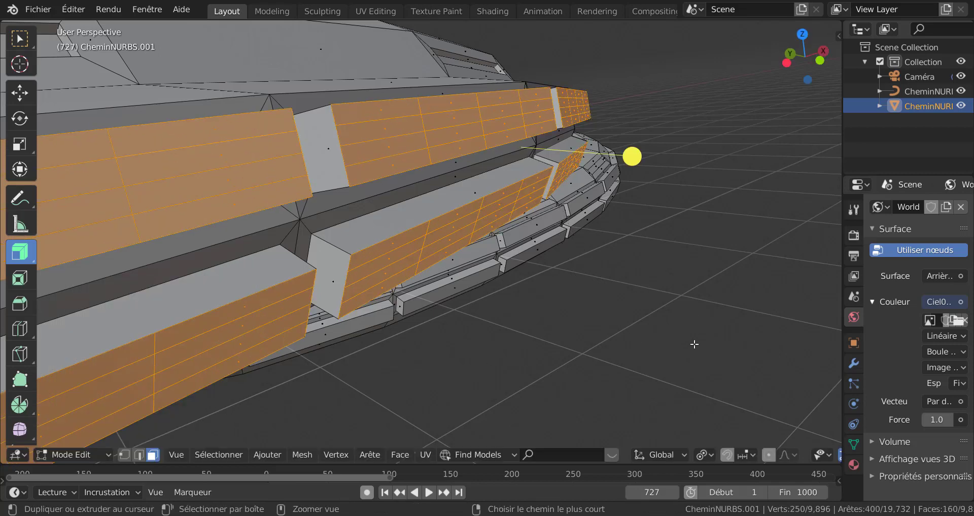
Inset each window face individually by about 0.0097 and extrude the inner faces along their normals by about -0.0127
key(i)
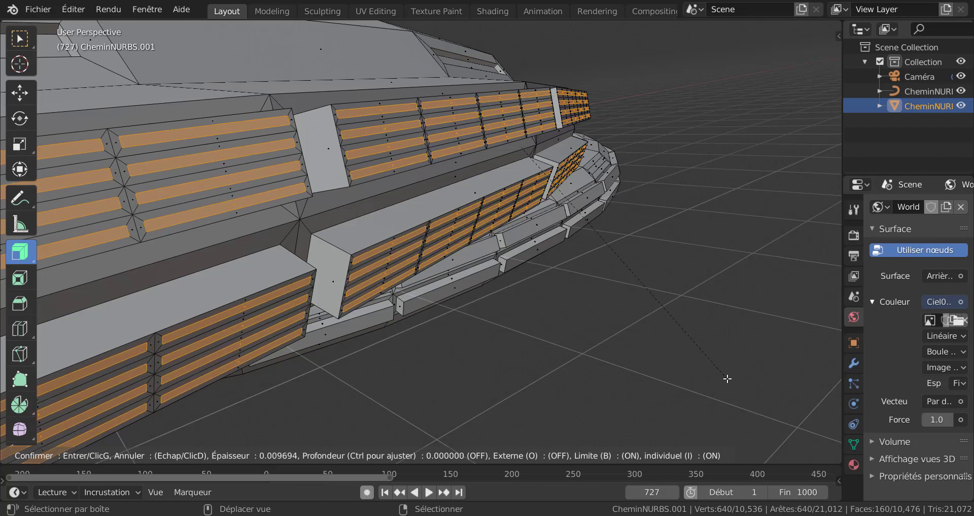
click(727, 378)
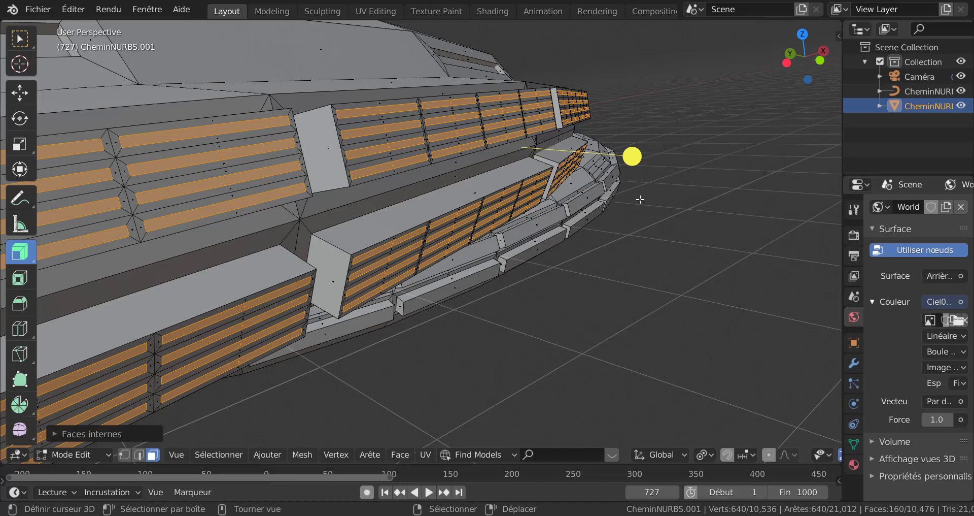
key(alt+s)
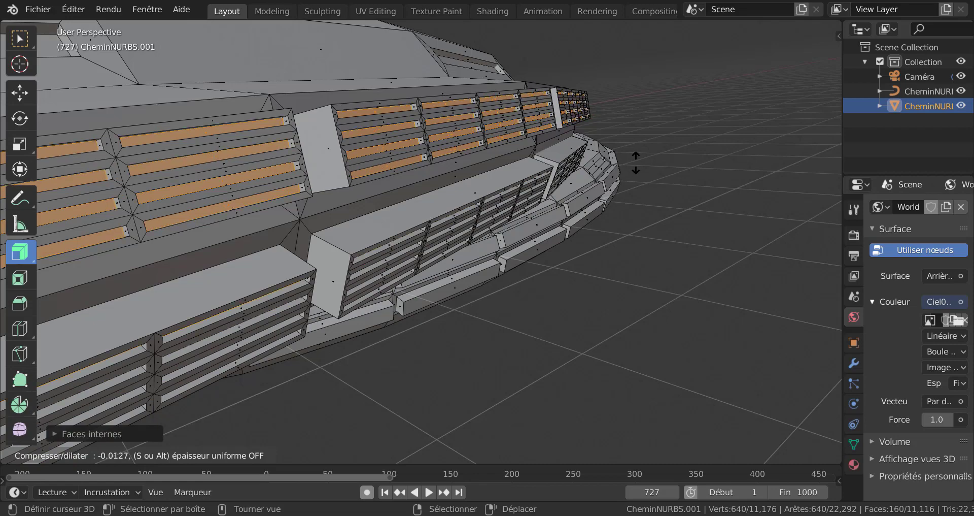
click(630, 157)
Show the tunnel interior in rendered viewport shading
middle_drag(567, 318, 592, 313)
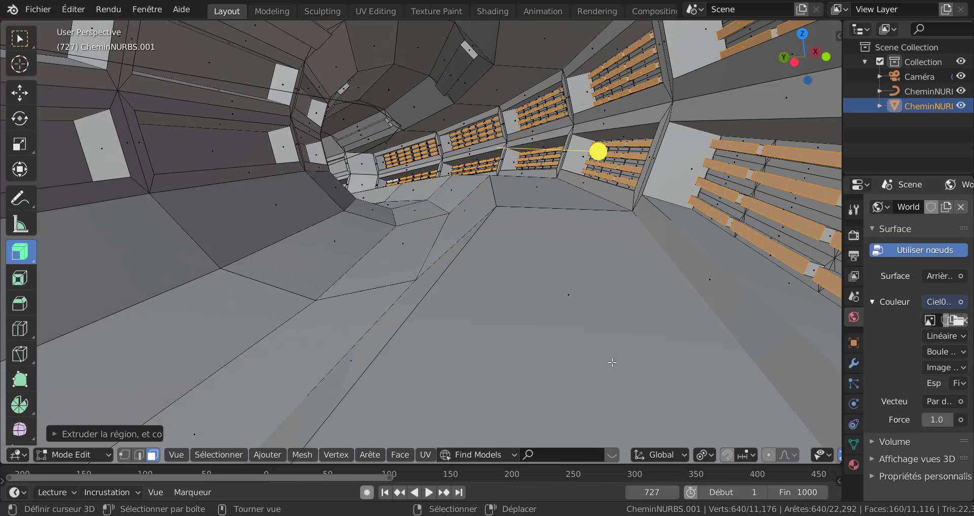
scroll(811, 455, down, 5)
click(817, 453)
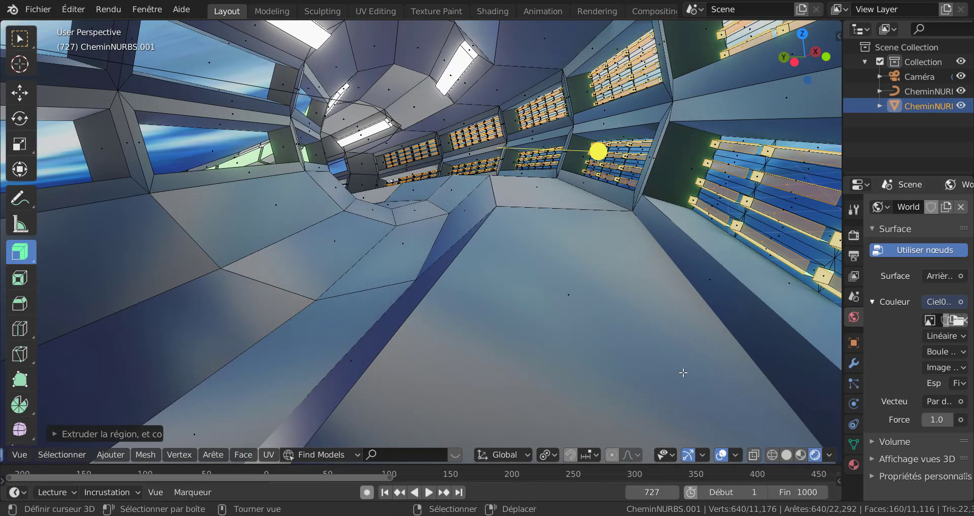
Examine the extruded window bars from inside the tunnel, comparing object mode with edit mode
scroll(648, 362, down, 2)
scroll(664, 275, down, 2)
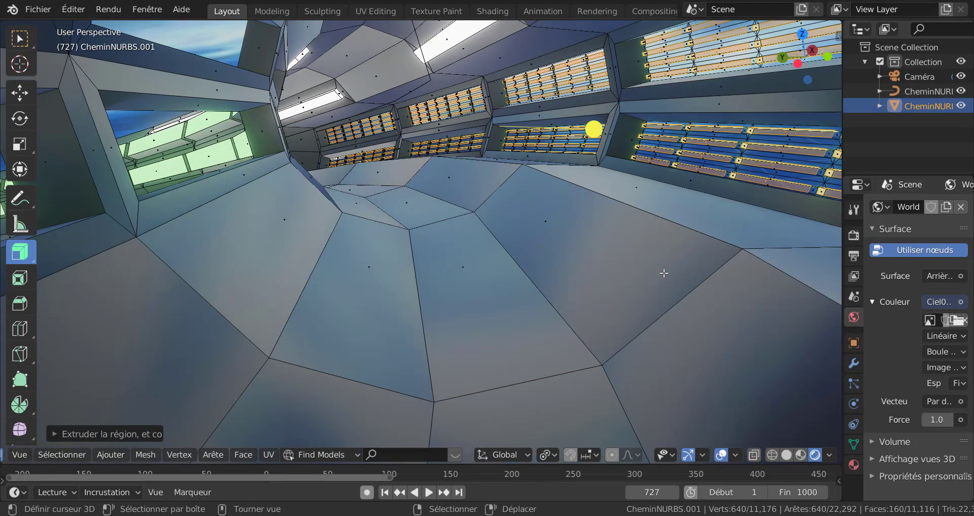
scroll(584, 260, down, 2)
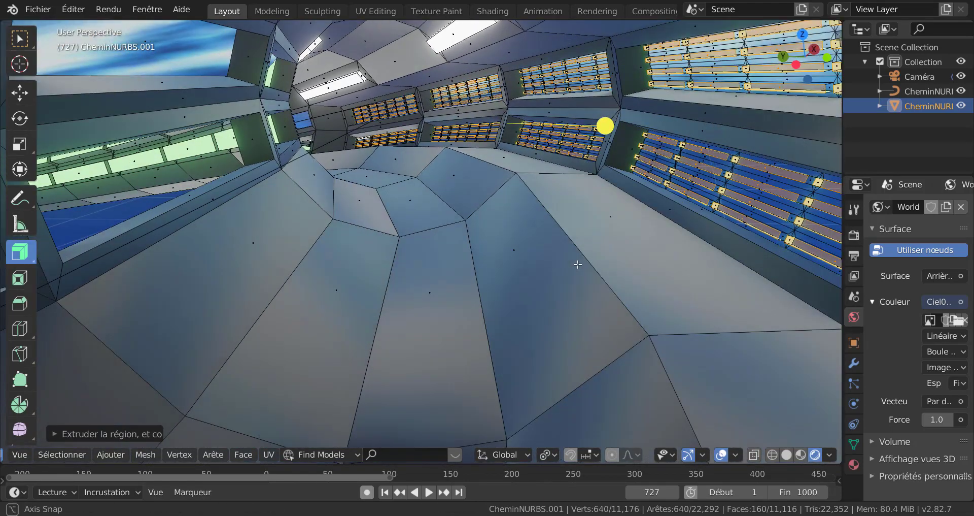
key(Tab)
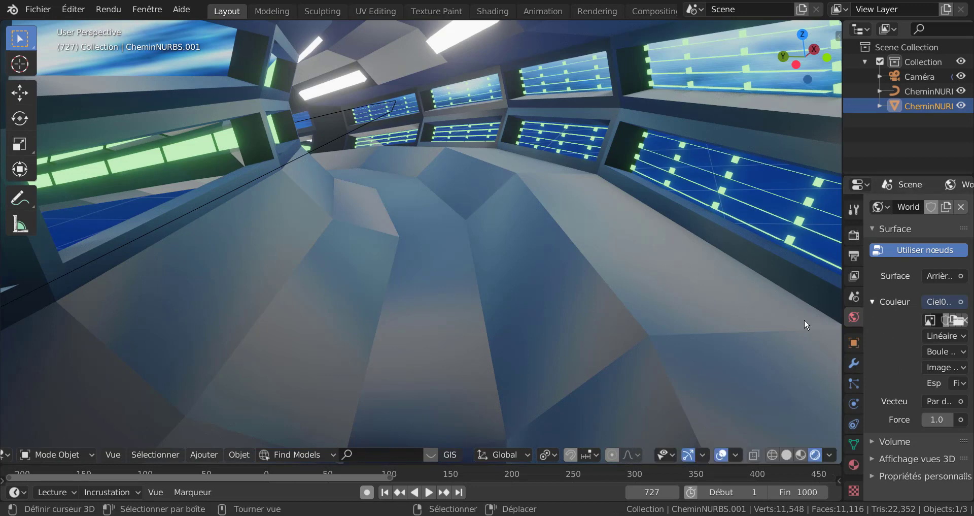
key(Tab)
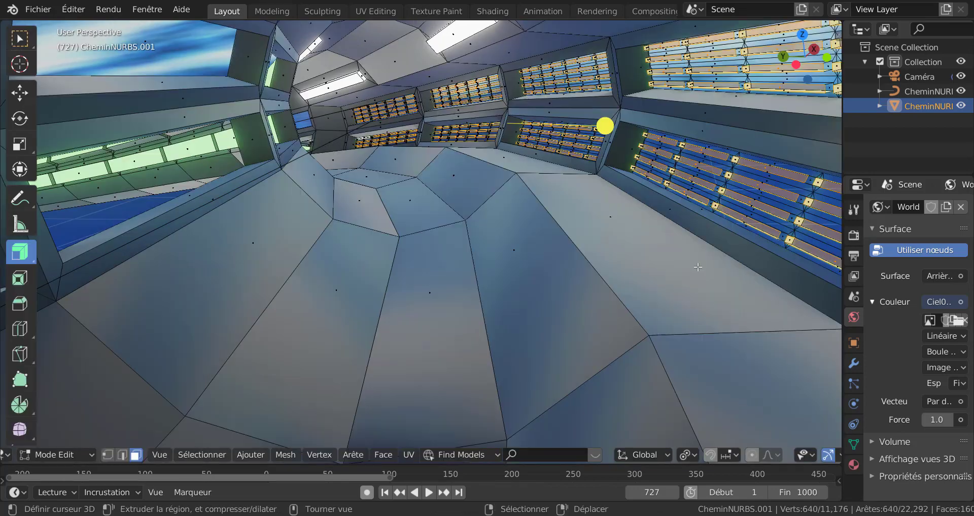
key(Tab)
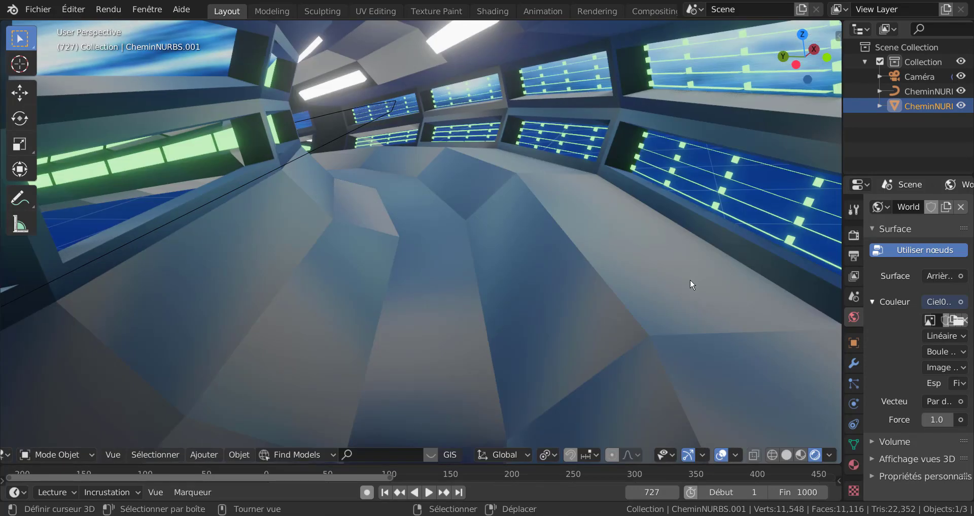
key(Tab)
middle_drag(690, 299, 612, 228)
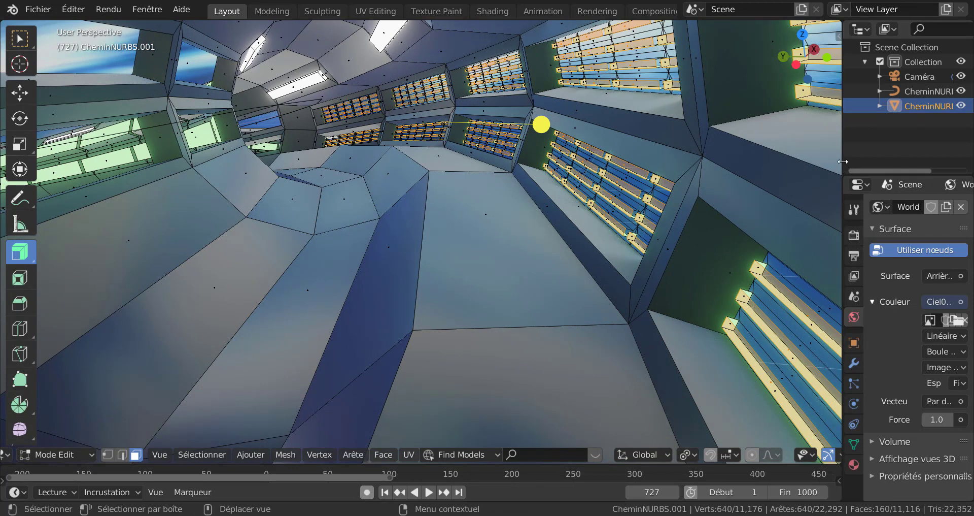
Add a material slot to the tunnel mesh and create a new material in it
drag(843, 160, 749, 160)
scroll(530, 300, up, 2)
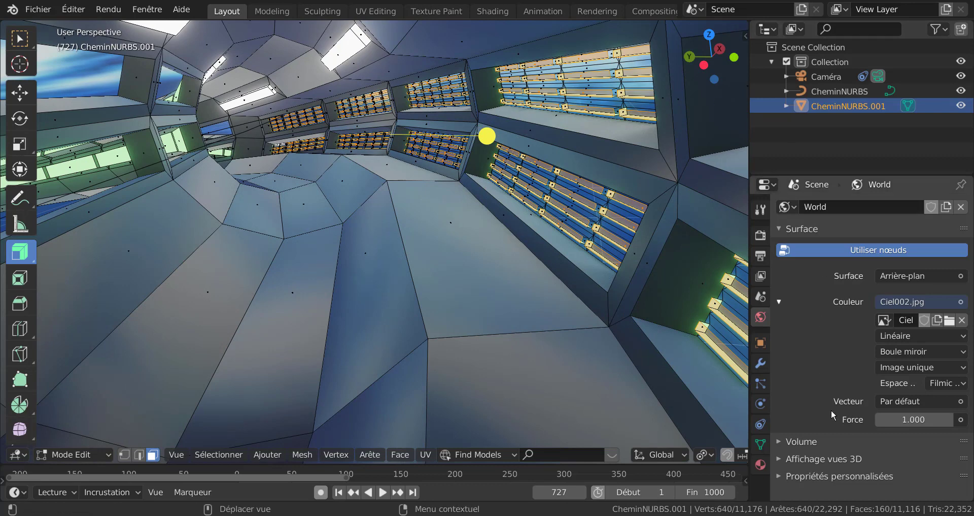
click(760, 464)
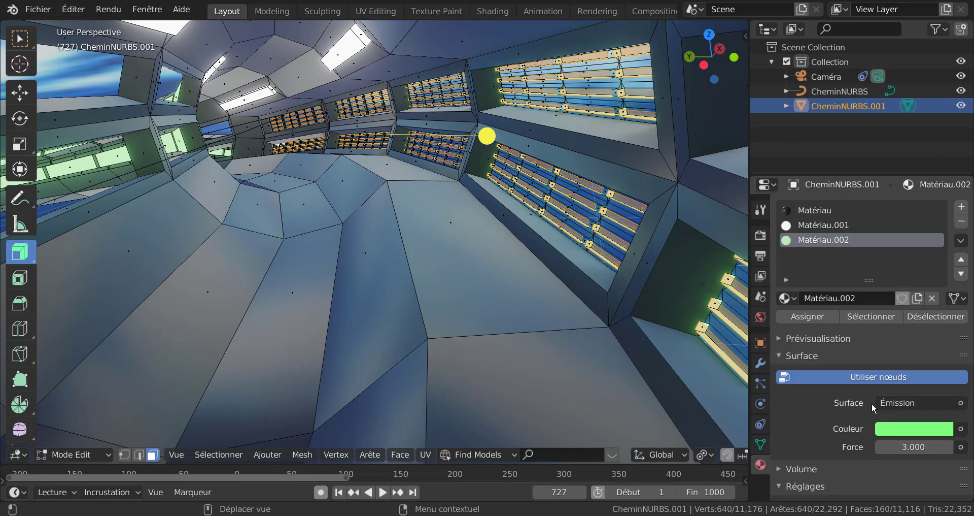
click(962, 208)
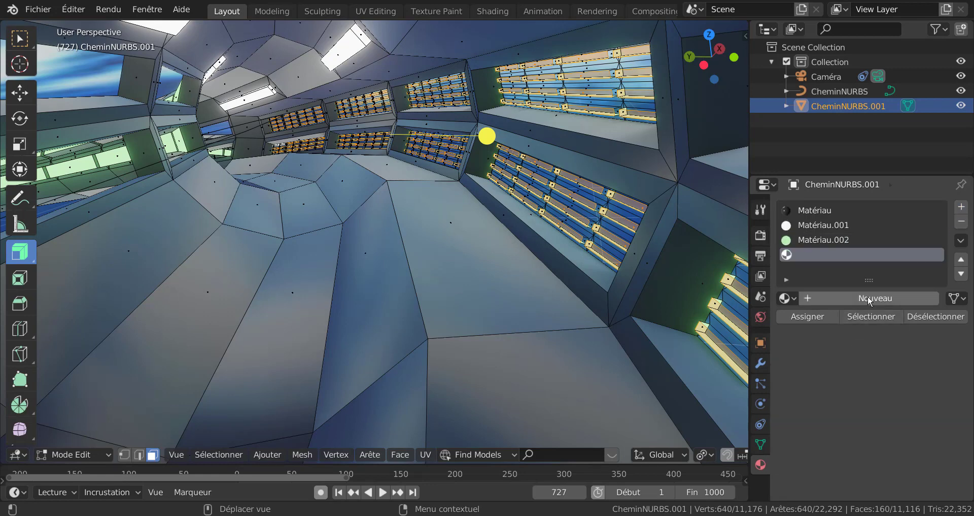
click(869, 297)
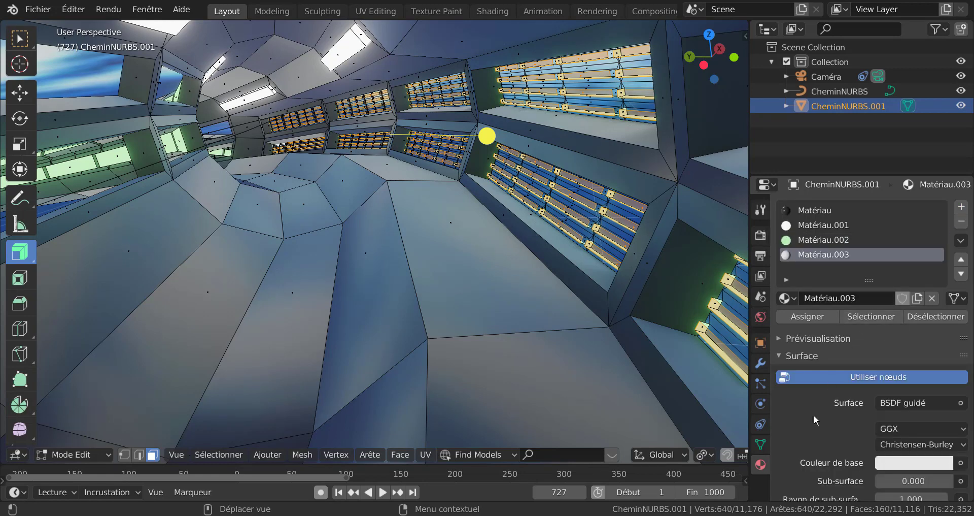
Set the new material's subsurface color to black
scroll(814, 415, down, 6)
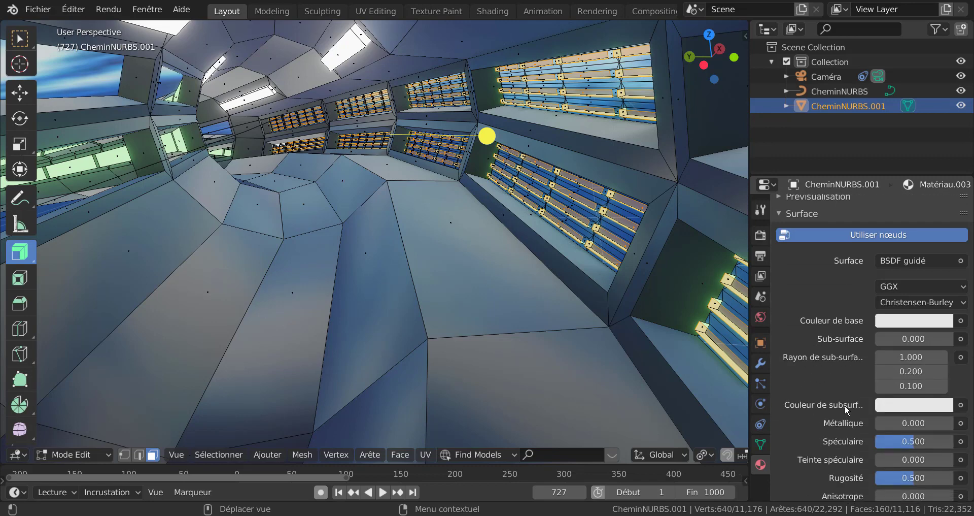
click(911, 406)
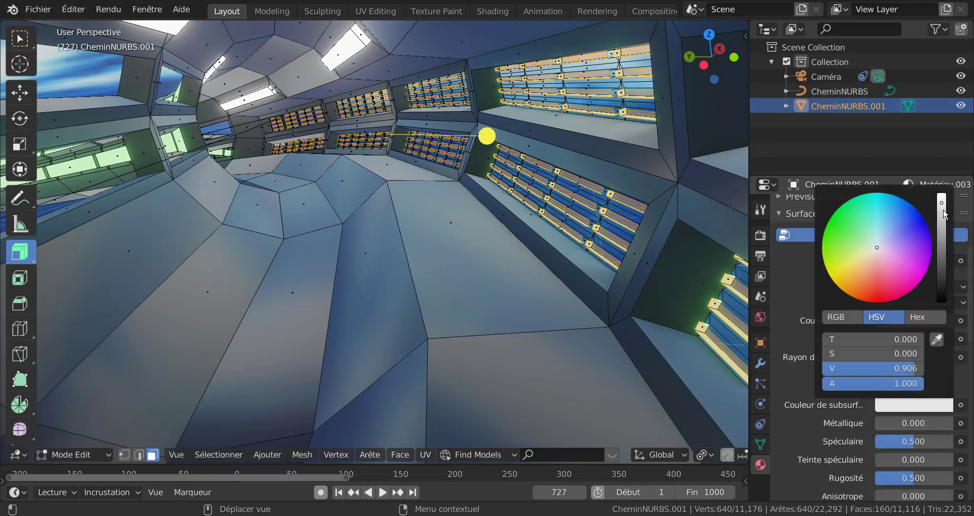
drag(937, 209, 941, 312)
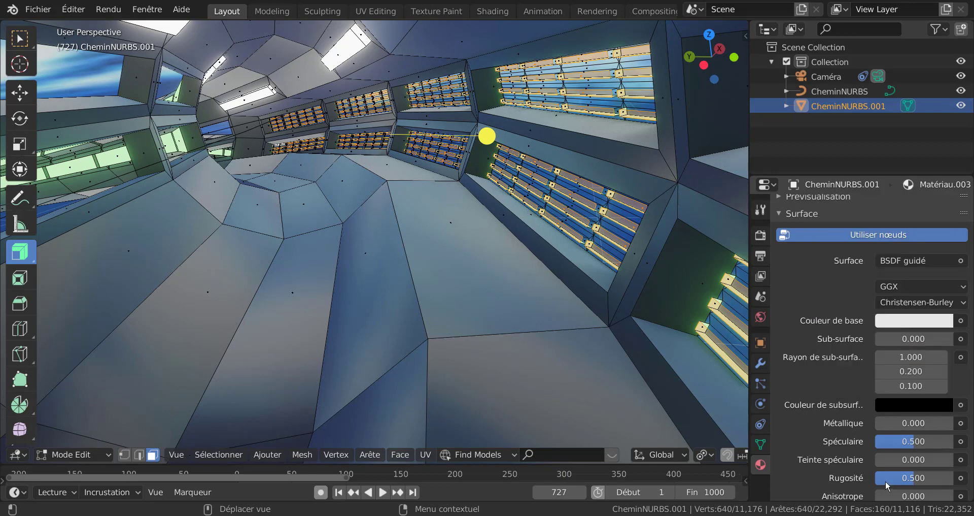
Set the new material's sheen tint to 0.006, roughness to 0 and metallic to 0.795
scroll(893, 457, down, 5)
drag(911, 449, 848, 448)
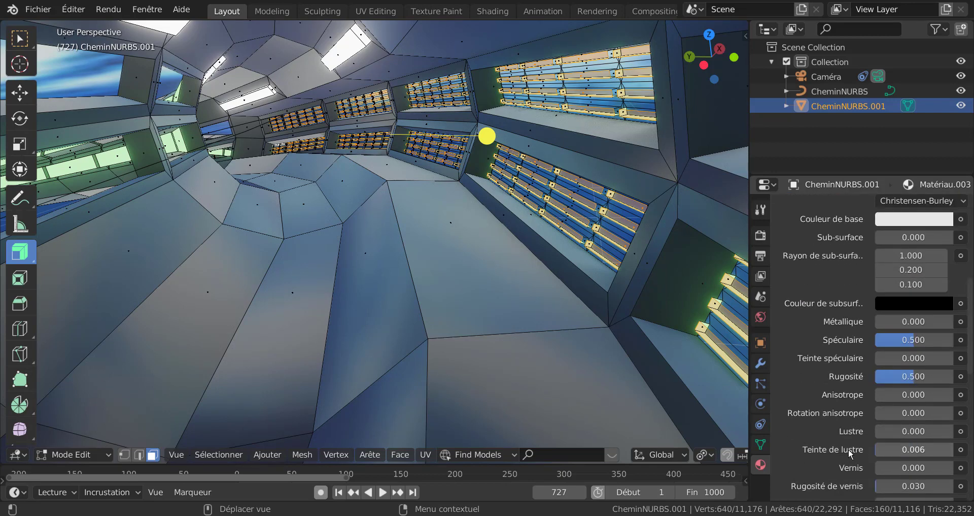
drag(881, 378, 859, 364)
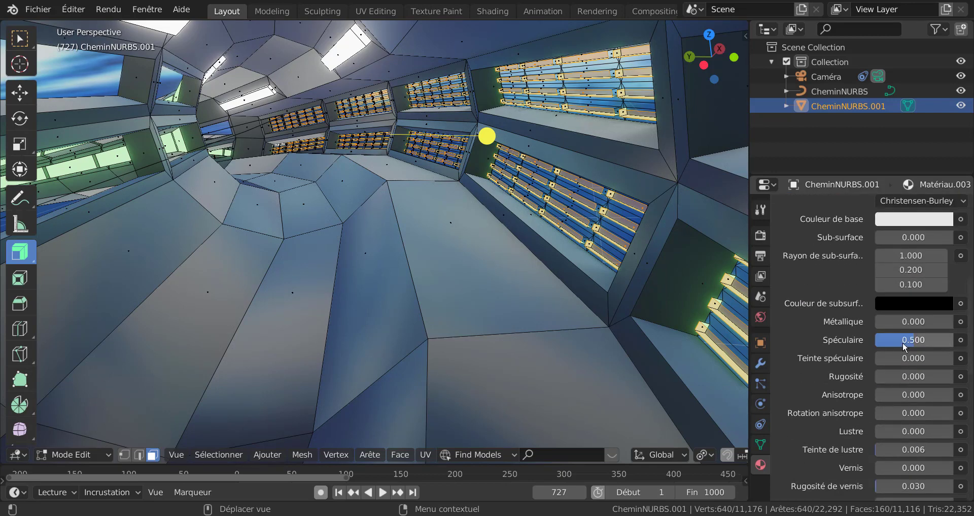
drag(881, 319, 956, 323)
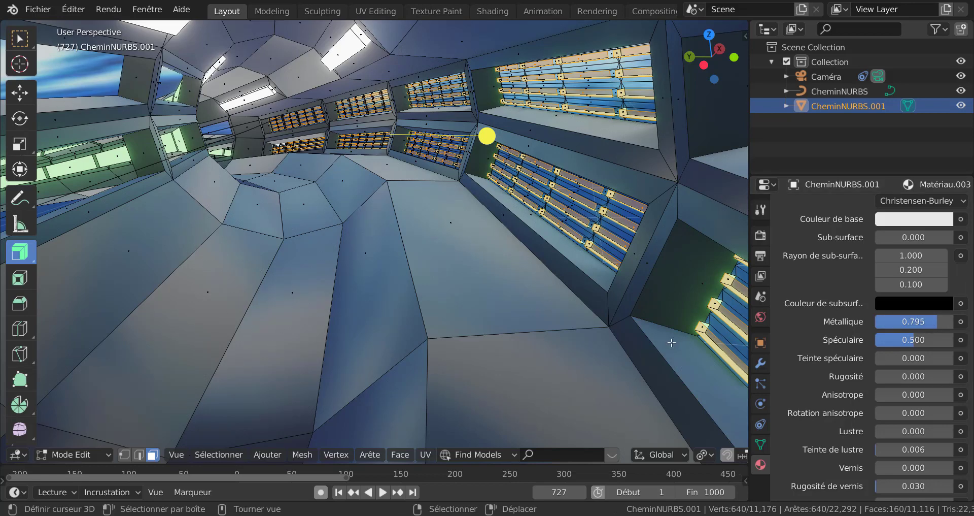
Assign Matériau.003 to the selected window bars and view them in object mode from inside the tunnel
scroll(857, 347, up, 2)
scroll(848, 345, up, 10)
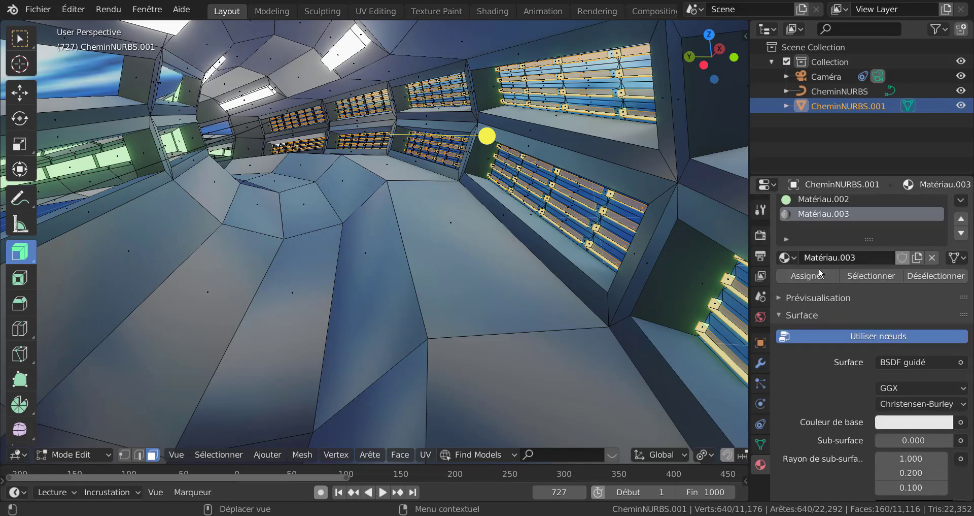
click(807, 317)
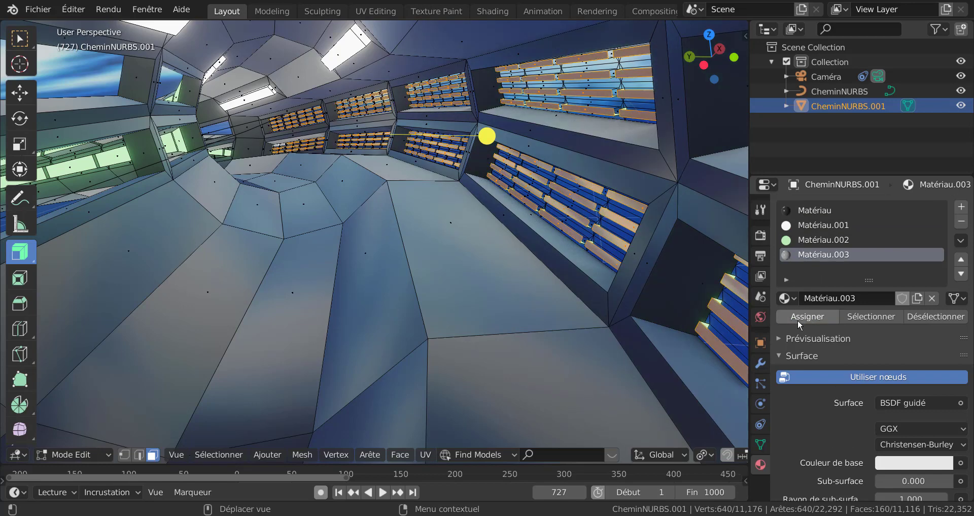
key(Tab)
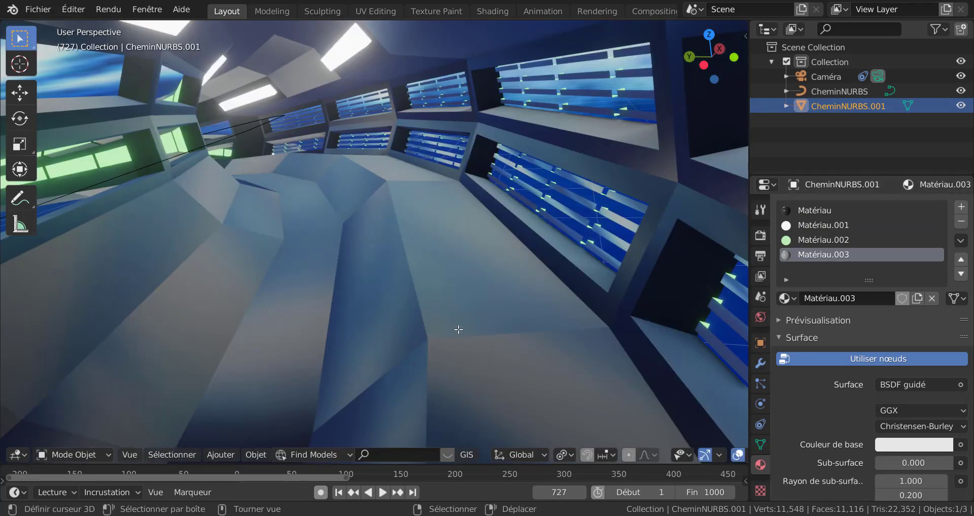
middle_drag(505, 335, 538, 337)
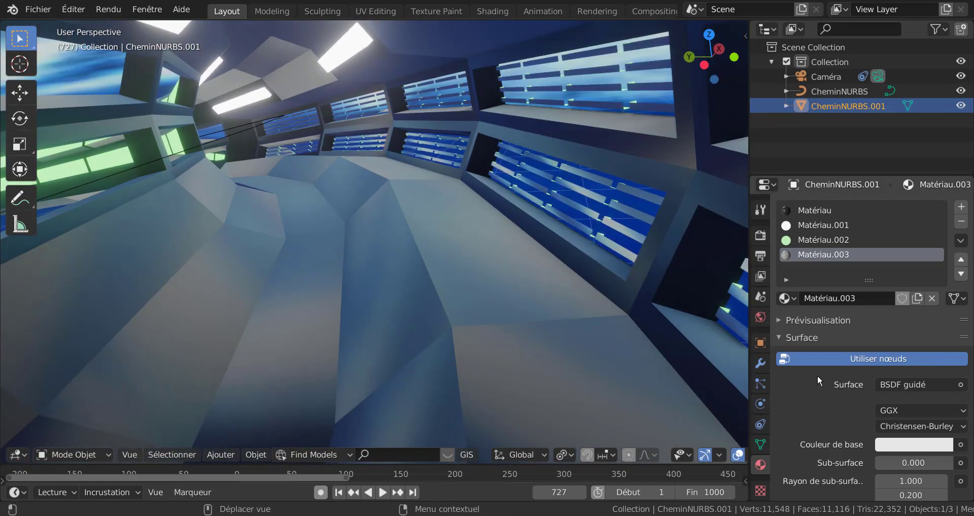
Set the metallic value of Matériau.003 to 1.000
scroll(826, 434, down, 1)
scroll(826, 433, down, 7)
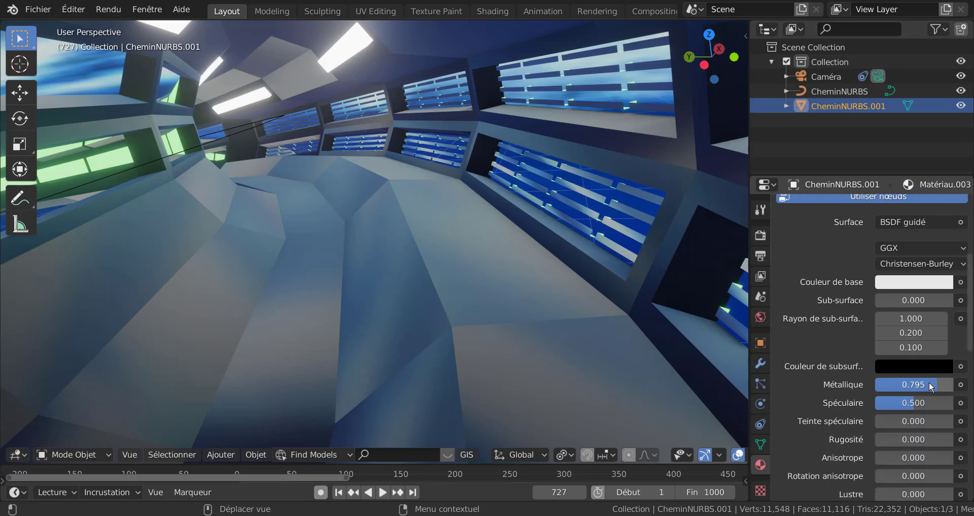
drag(887, 386, 838, 394)
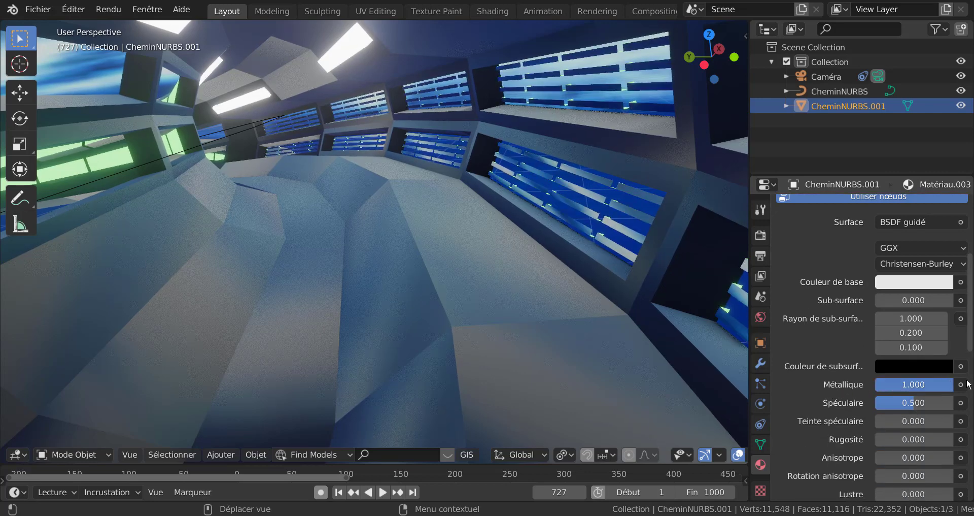
drag(888, 384, 951, 386)
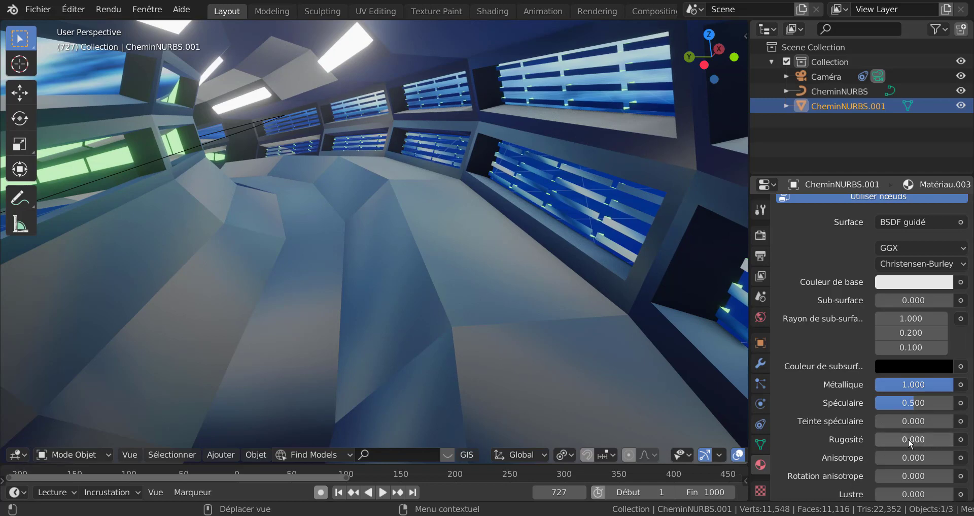
Set Matériau.003's roughness to 1.000 and its specular value to 0.000
drag(909, 437, 934, 403)
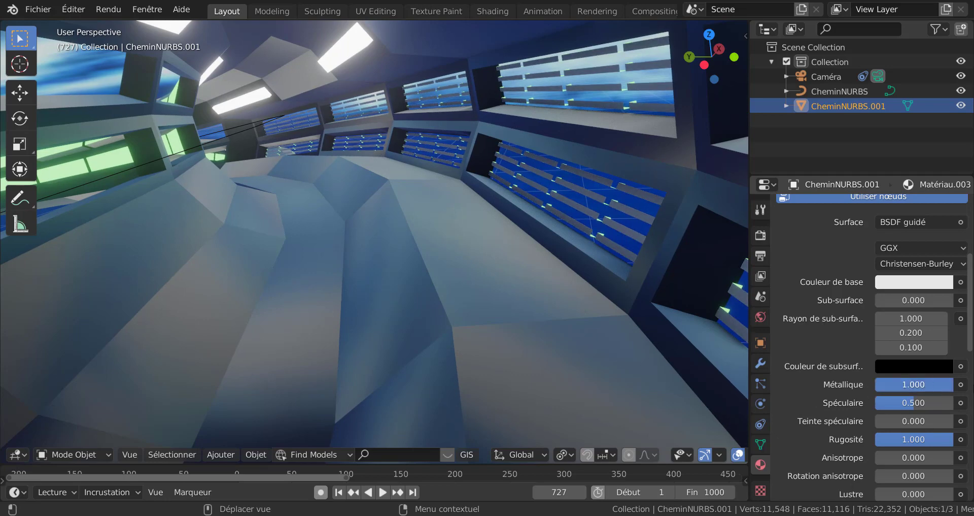
drag(914, 402, 832, 405)
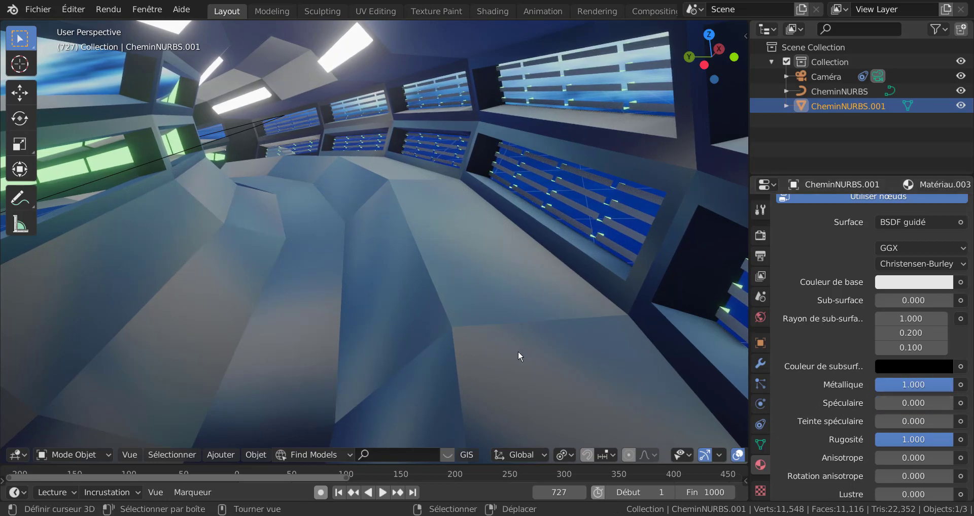
middle_drag(518, 350, 537, 365)
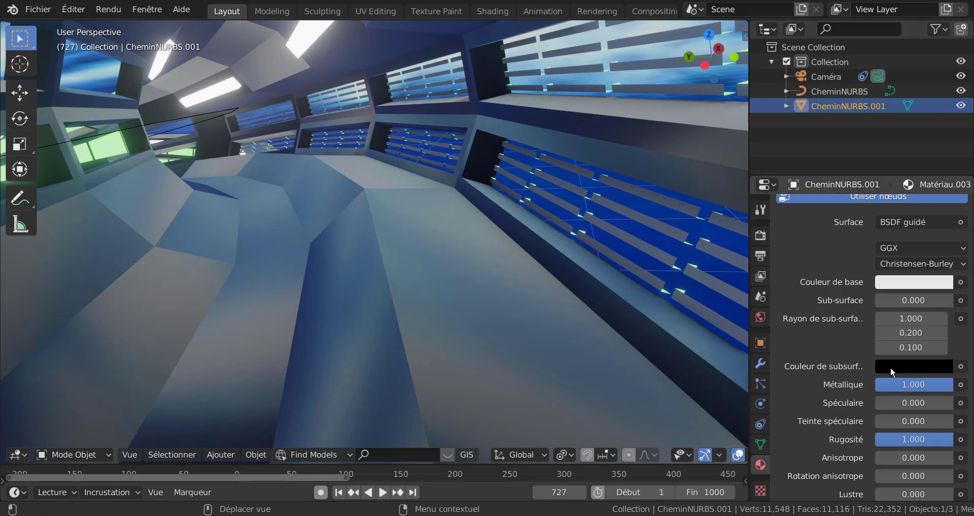
Darken Matériau.003's base color to a mid grey with value 0.452 and set its roughness to 0.596
click(919, 282)
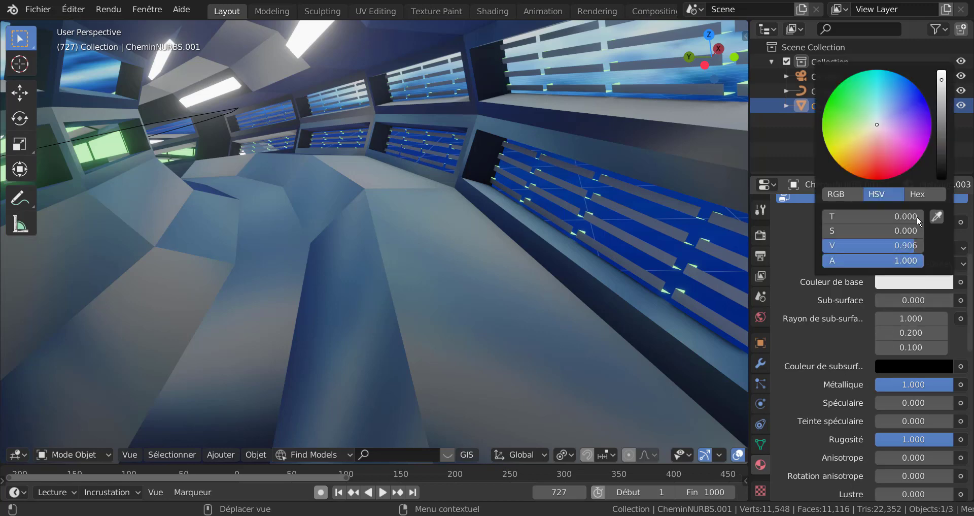
drag(943, 79, 943, 130)
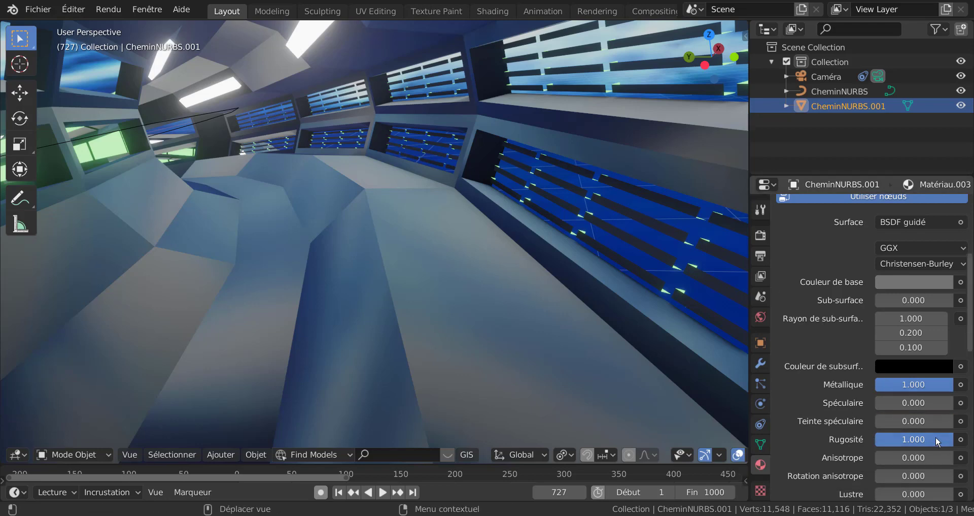
drag(936, 437, 900, 461)
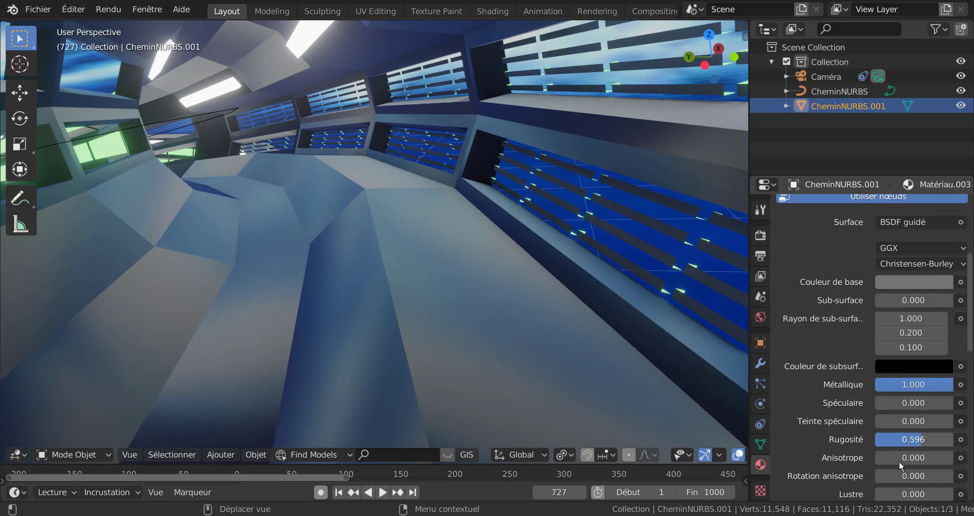
Try red and green base colors on the window bars, ending on a red with saturation 0.855 and value 0.562
click(912, 282)
click(880, 157)
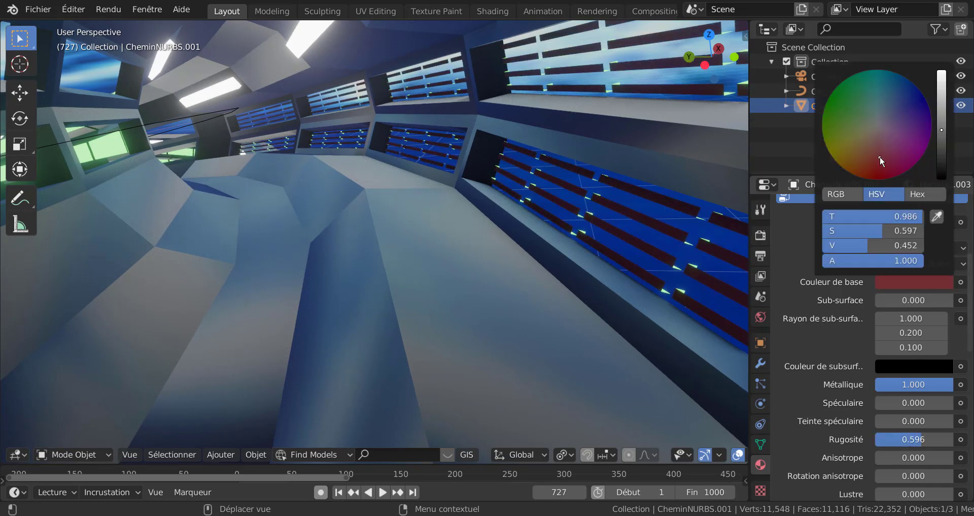
click(868, 108)
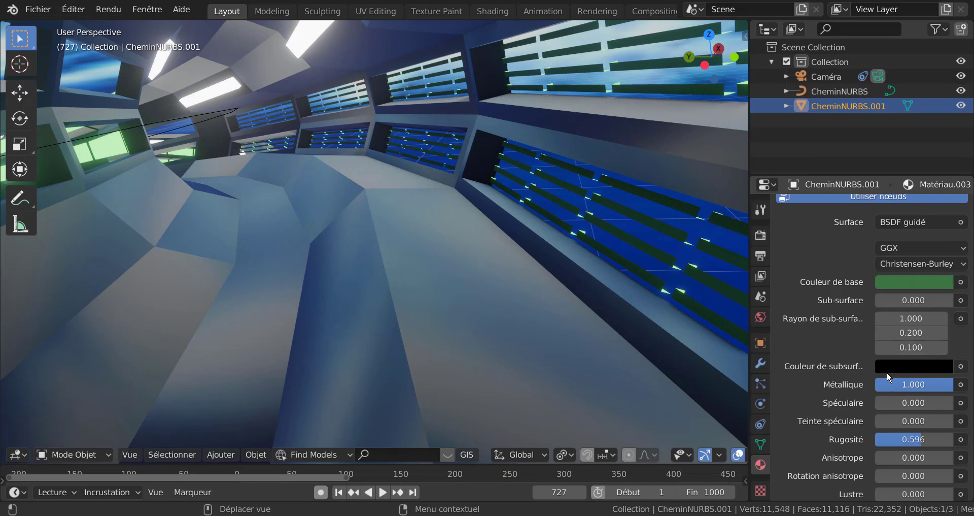
click(903, 279)
click(880, 170)
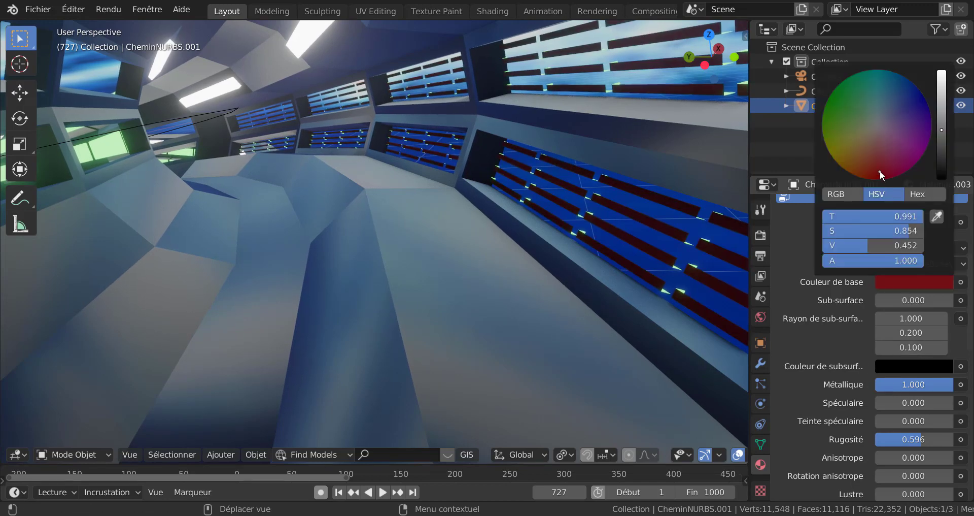
click(930, 277)
mouse_move(943, 130)
mouse_down()
mouse_move(944, 81)
mouse_move(943, 117)
mouse_up()
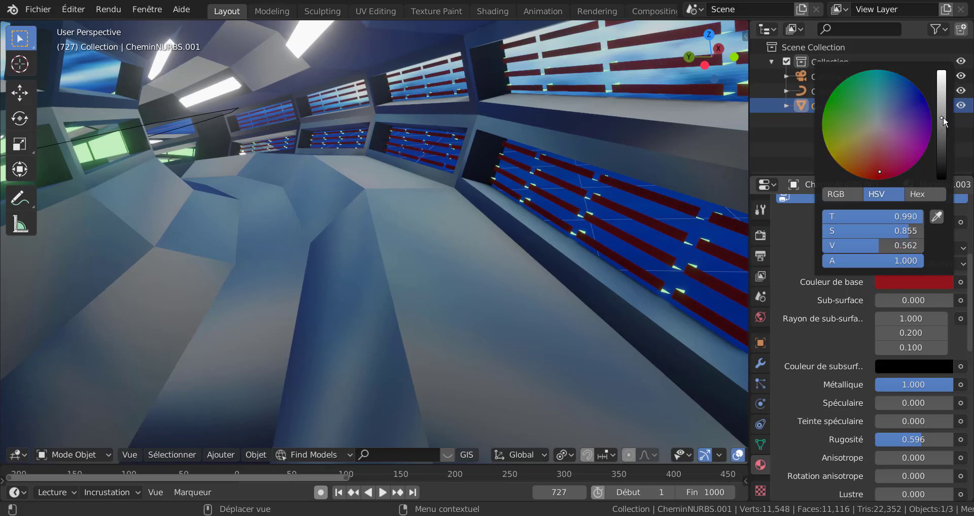
Give Matériau.003 a light, slightly pinkish grey base color and set its roughness to 0.000
click(876, 126)
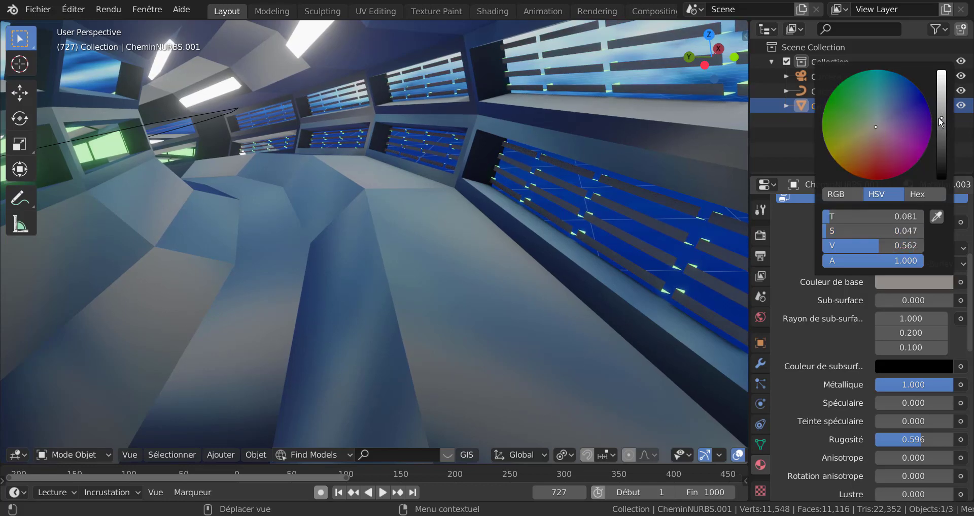
drag(939, 116, 939, 94)
middle_drag(463, 337, 490, 352)
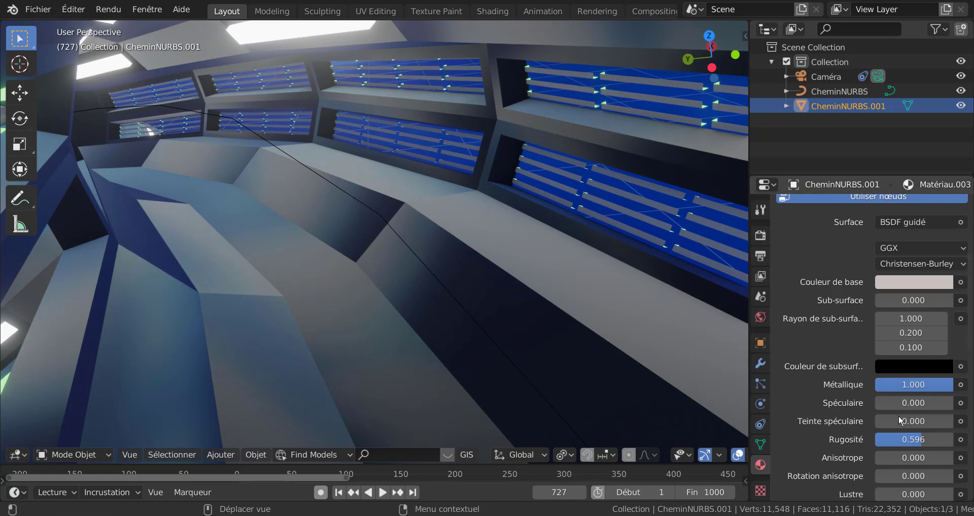
drag(891, 440, 784, 434)
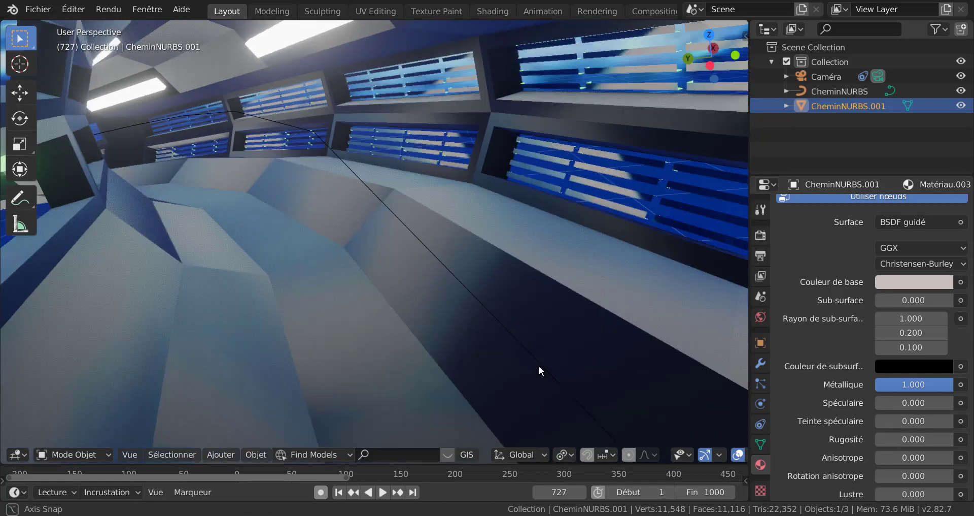
mouse_move(539, 367)
middle_down()
mouse_move(531, 363)
mouse_move(558, 365)
mouse_move(553, 370)
mouse_move(534, 360)
mouse_move(559, 355)
mouse_move(547, 364)
mouse_move(512, 358)
mouse_move(523, 366)
mouse_move(540, 347)
mouse_move(545, 355)
middle_up()
scroll(524, 365, down, 10)
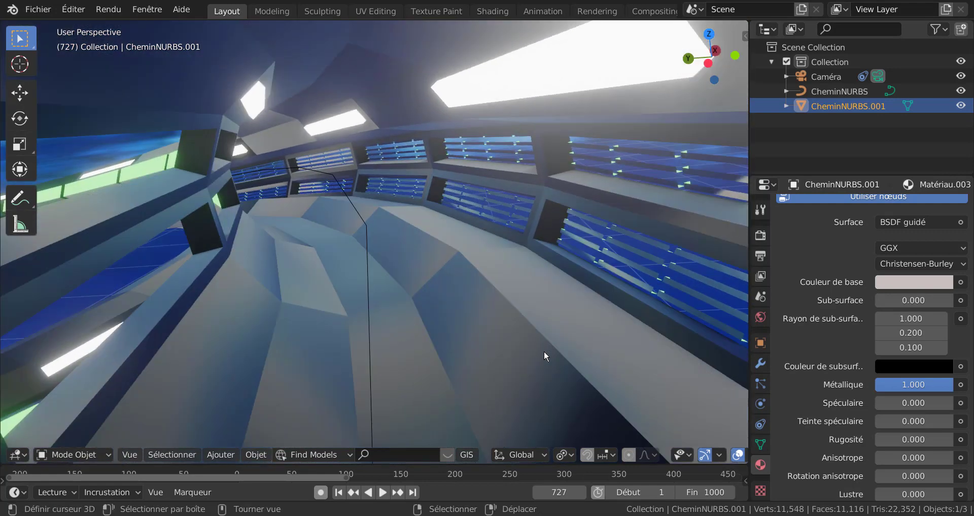
Replace the world background image with 4k (1).jpg from the Espace et galaxie folder
click(759, 317)
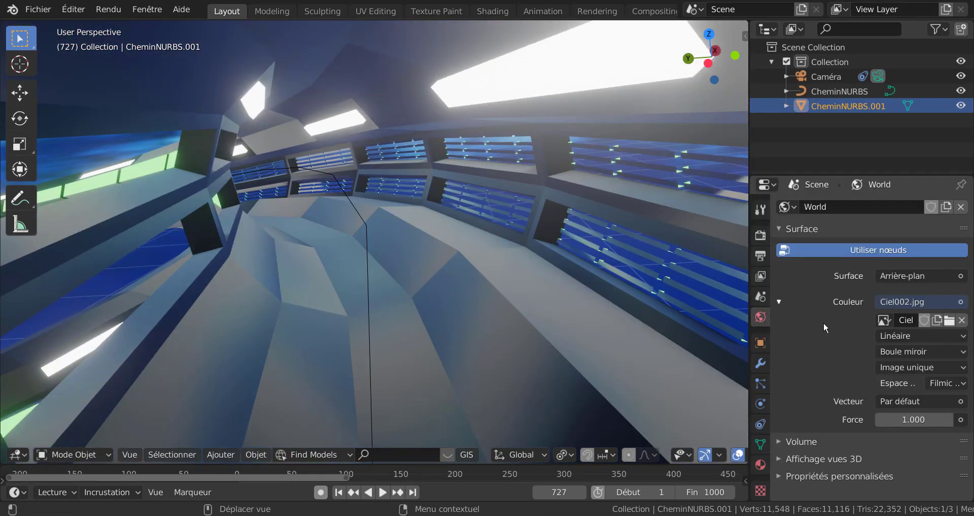
click(949, 320)
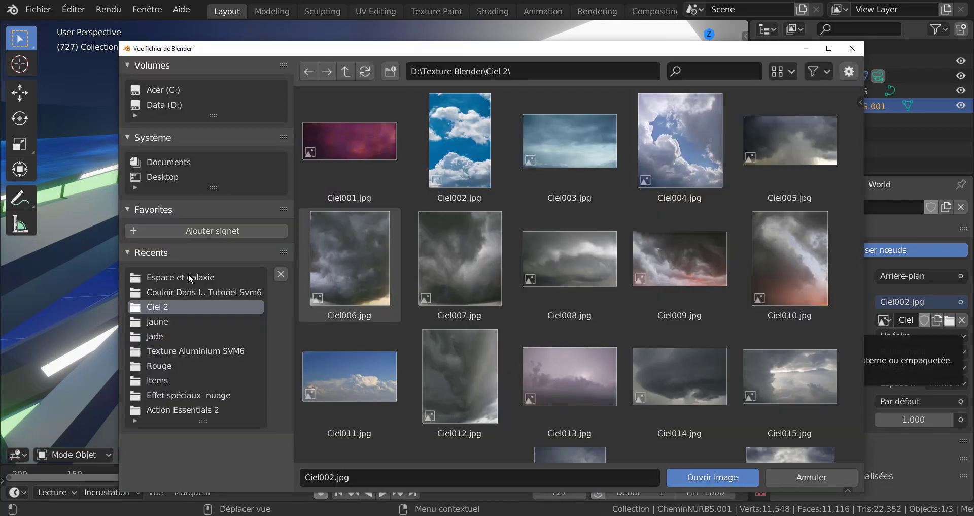
click(188, 277)
click(337, 148)
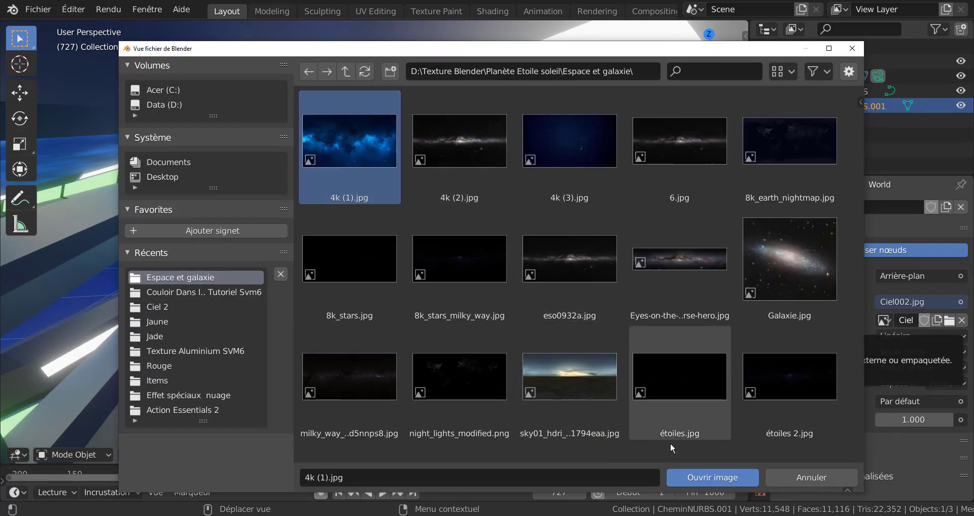
click(696, 476)
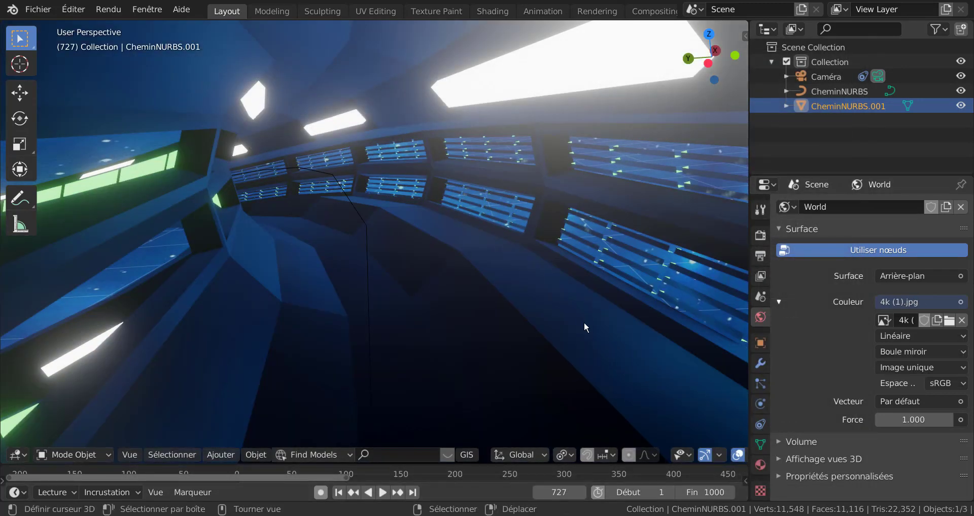
scroll(578, 322, up, 4)
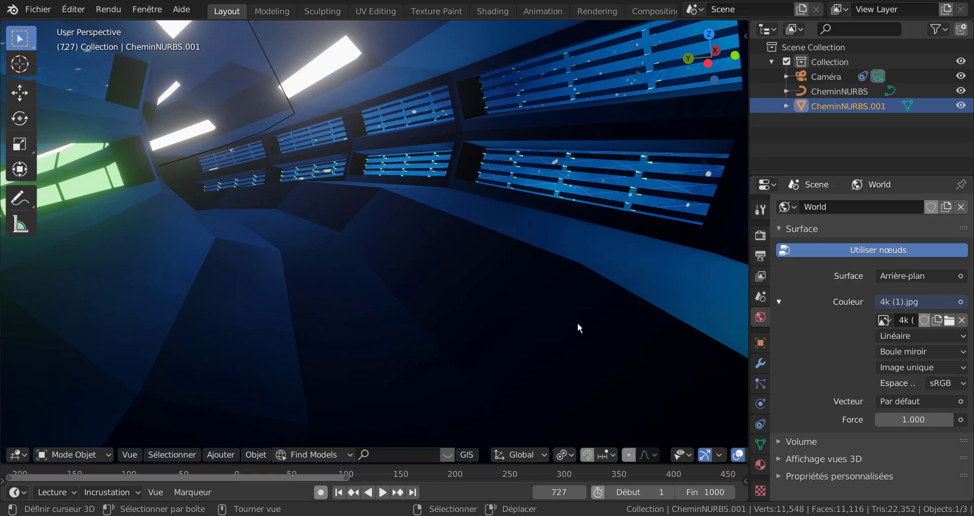
scroll(578, 321, up, 6)
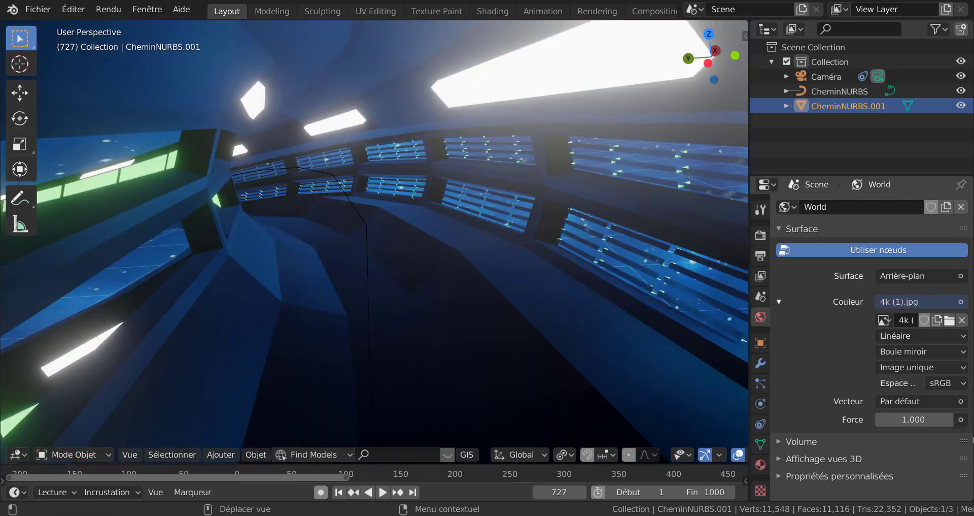
Set the world image's color space to Filmic Log and the background strength to 9.921
click(939, 384)
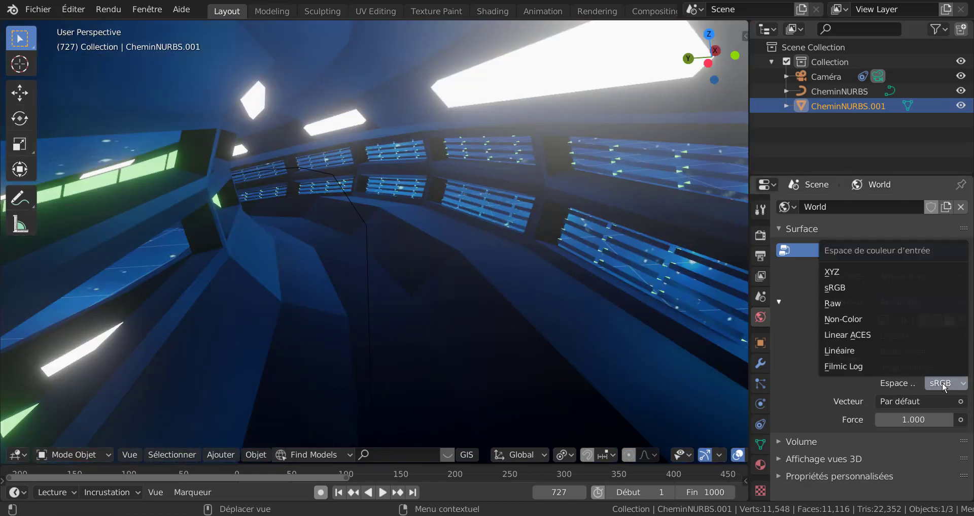
click(886, 367)
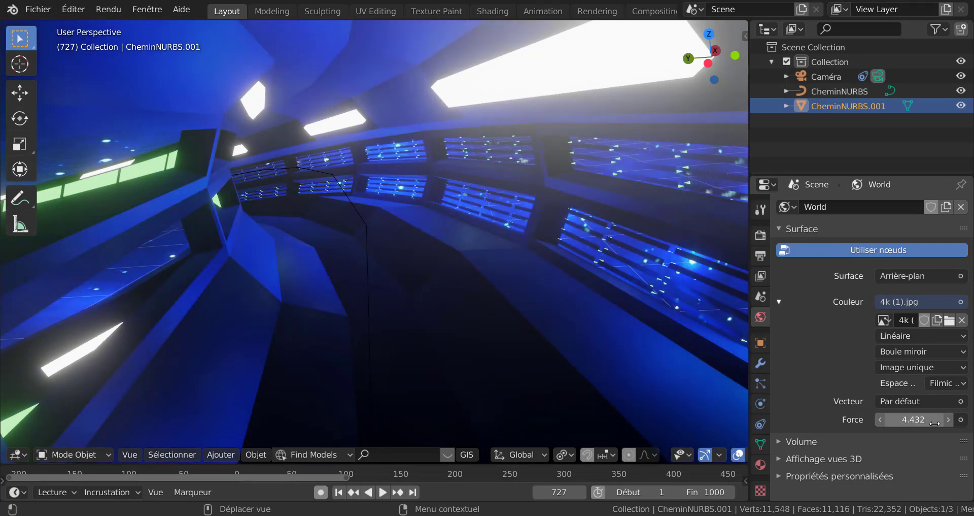
drag(928, 423, 942, 422)
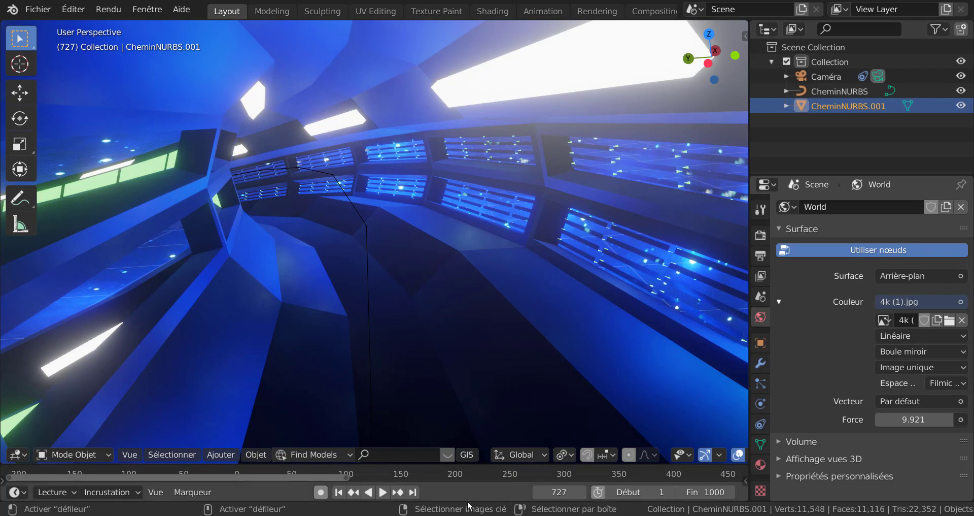
Play the animation briefly, return to frame 1, and play it in reverse
click(383, 492)
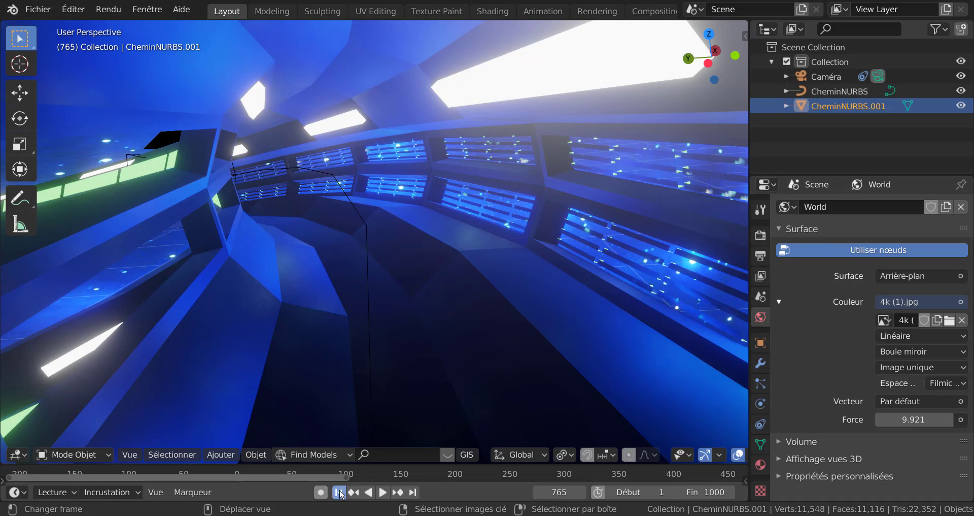
click(338, 493)
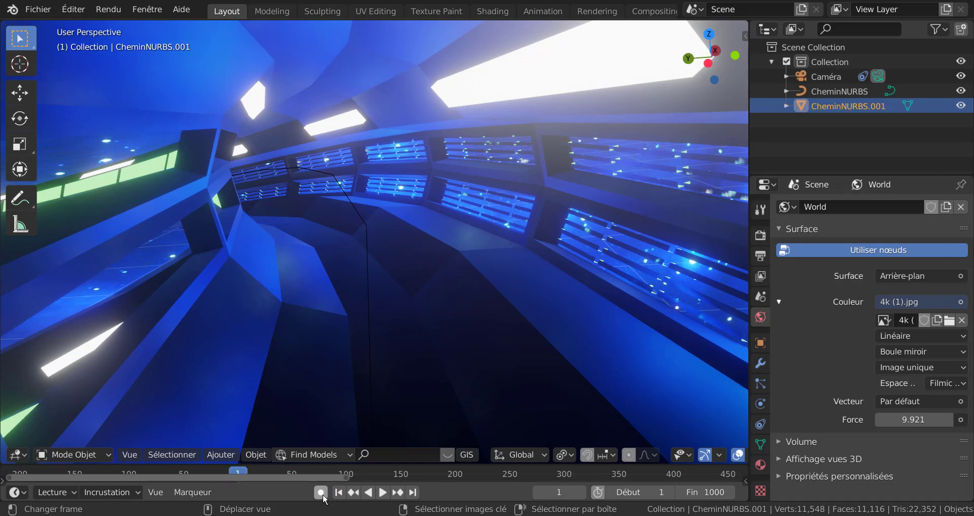
click(370, 492)
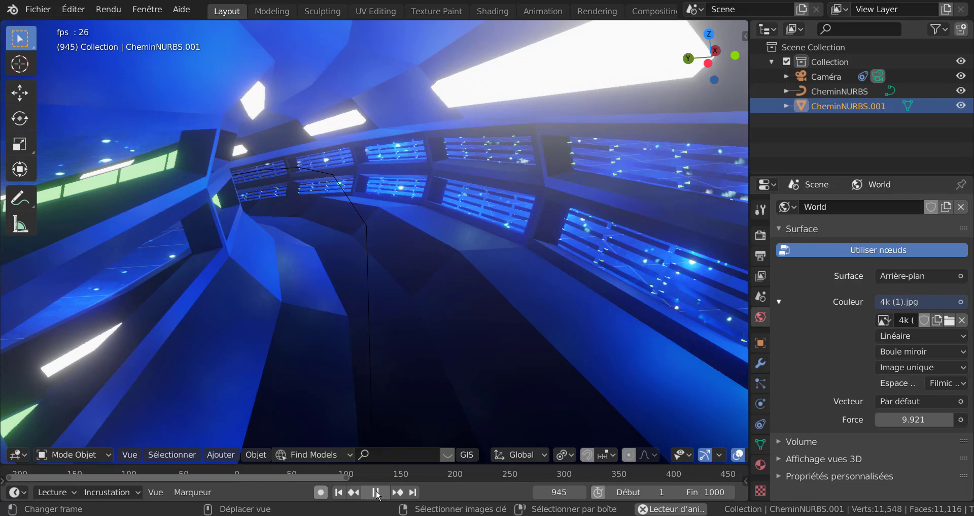
click(376, 491)
Preview the tunnel fly-through from the camera view in reverse and forward, stopping at frame 482
key(KP_0)
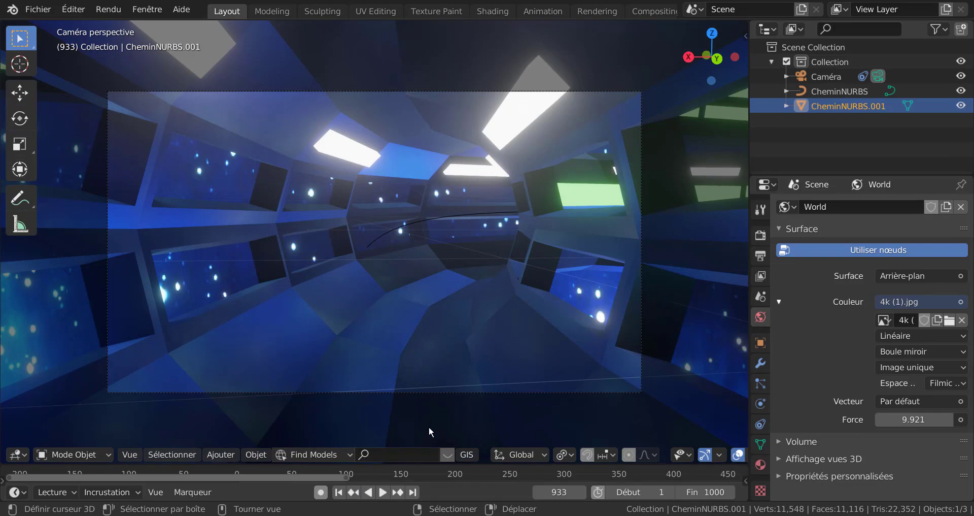
click(371, 493)
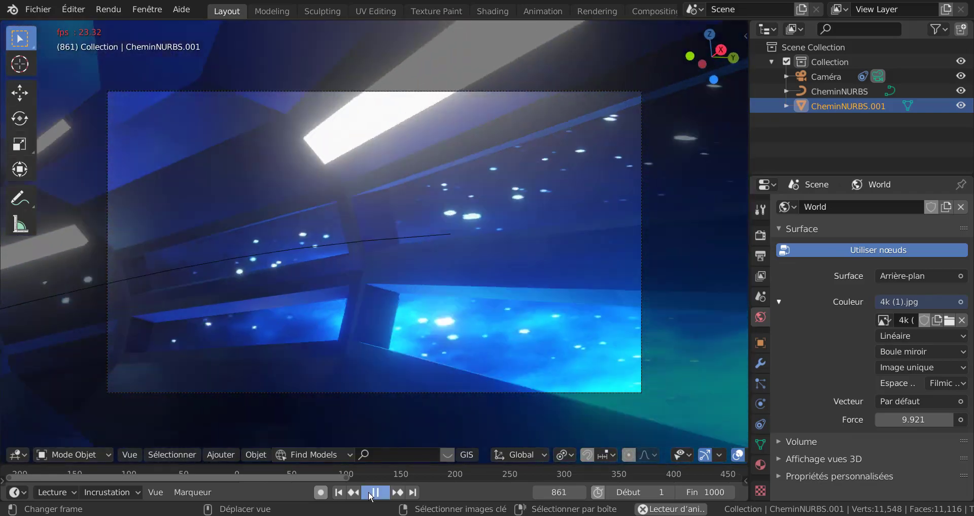
click(378, 493)
click(382, 492)
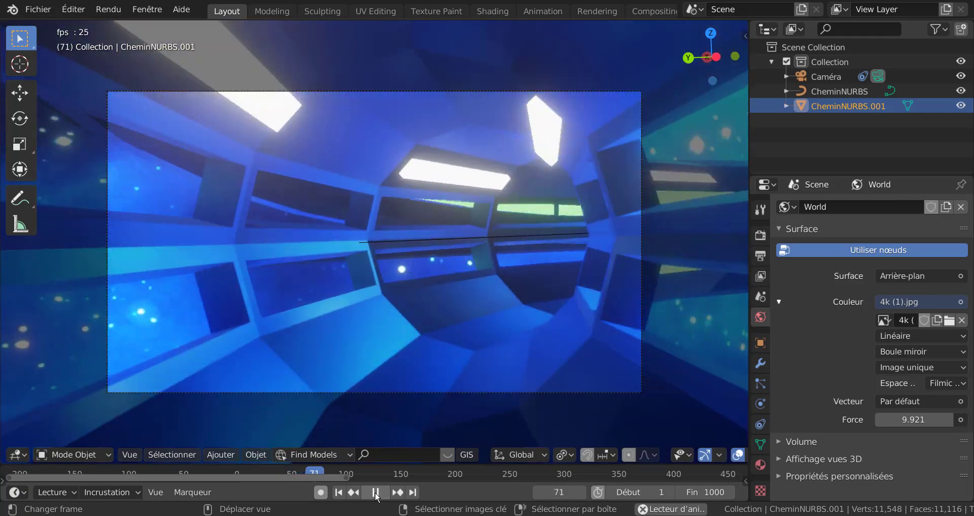
scroll(427, 370, up, 5)
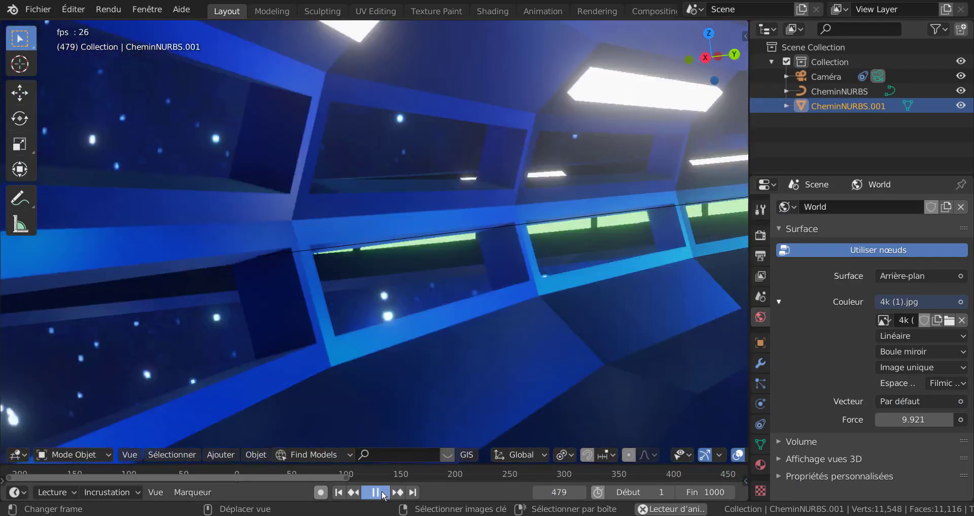
click(376, 491)
scroll(487, 300, down, 3)
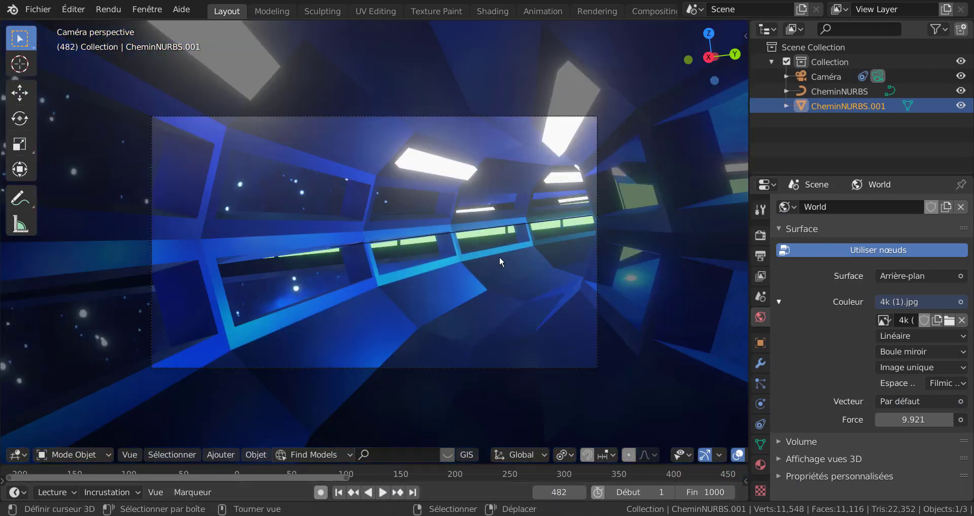
Examine the whole tunnel from outside, first rendered against the galaxy background and in solid shading
middle_drag(500, 256, 492, 321)
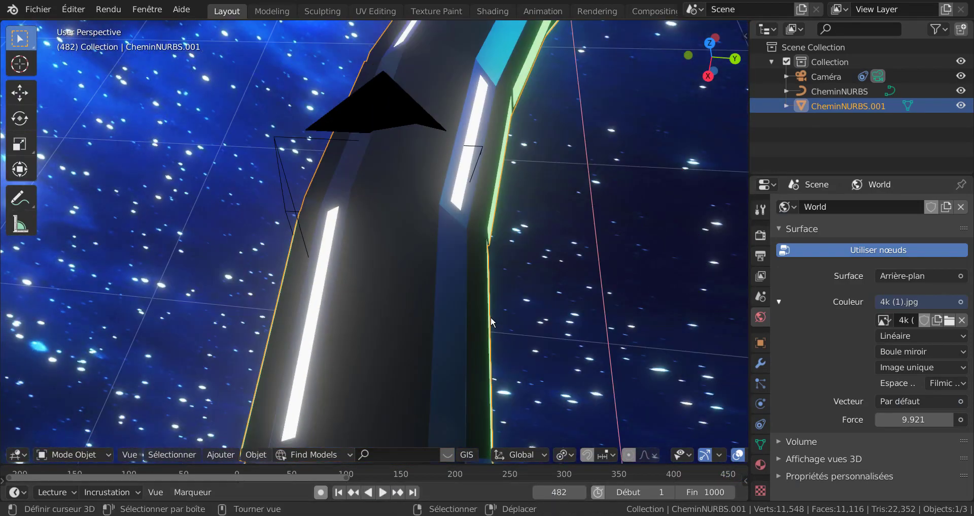
scroll(491, 321, down, 6)
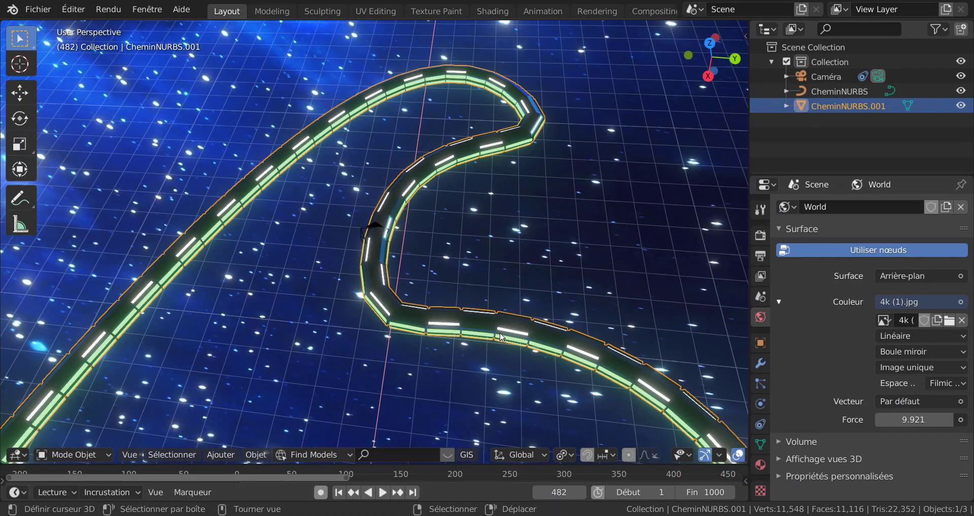
middle_drag(530, 346, 563, 327)
scroll(499, 282, down, 5)
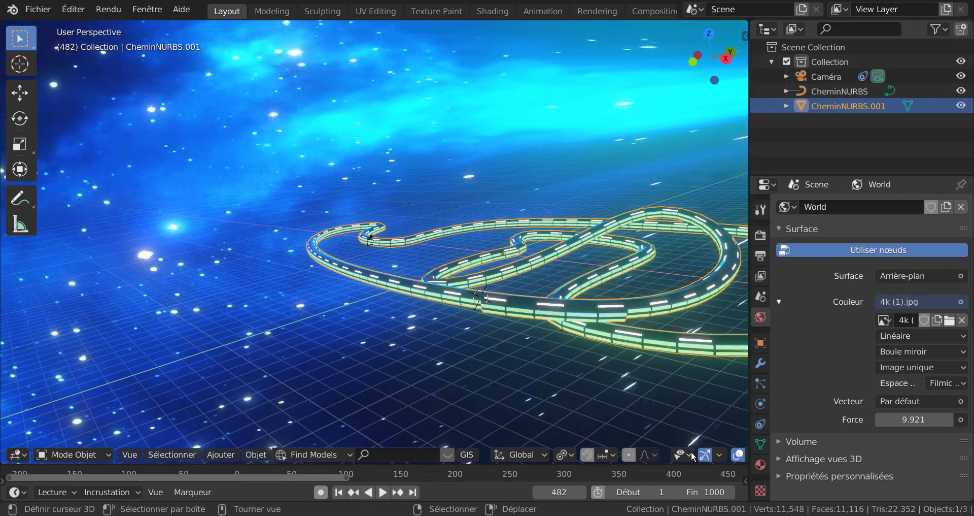
scroll(720, 457, down, 4)
key(Home)
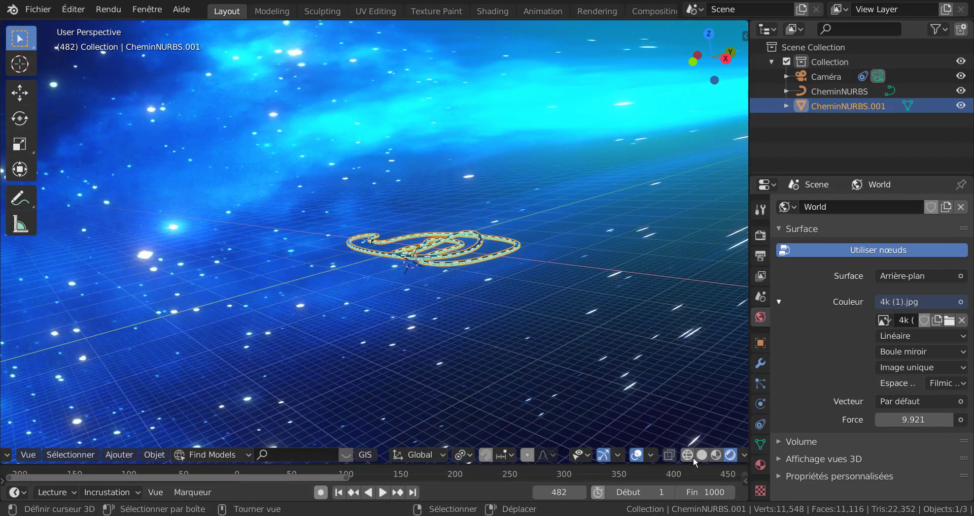
click(703, 456)
scroll(585, 359, up, 5)
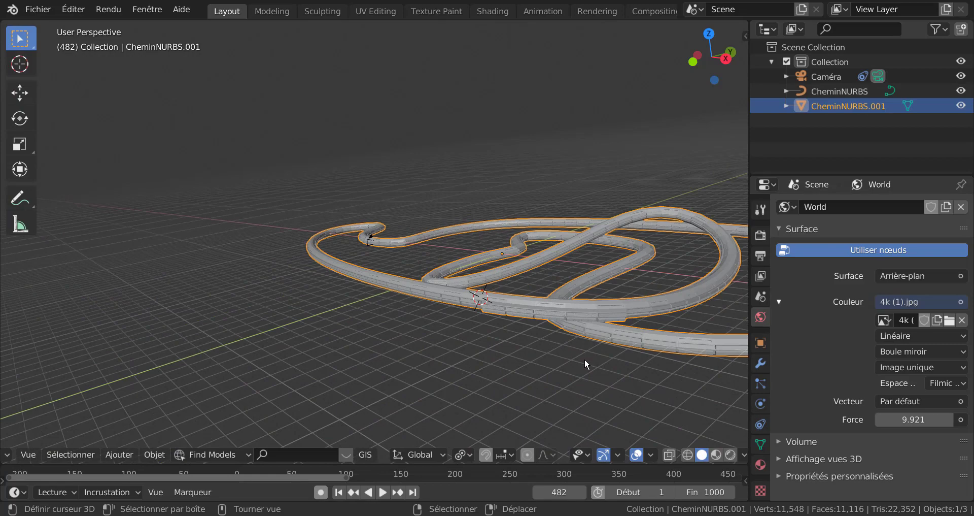
mouse_move(584, 359)
middle_down()
mouse_move(475, 341)
mouse_move(486, 331)
mouse_move(513, 335)
mouse_move(505, 340)
middle_up()
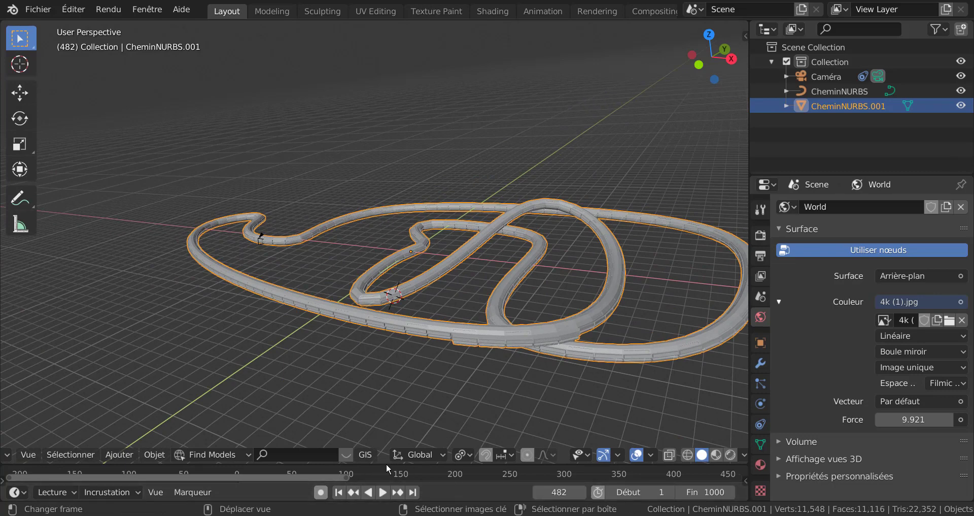
Enlarge the timeline, widen its visible frame range, and move the current frame to 715
drag(388, 467, 285, 388)
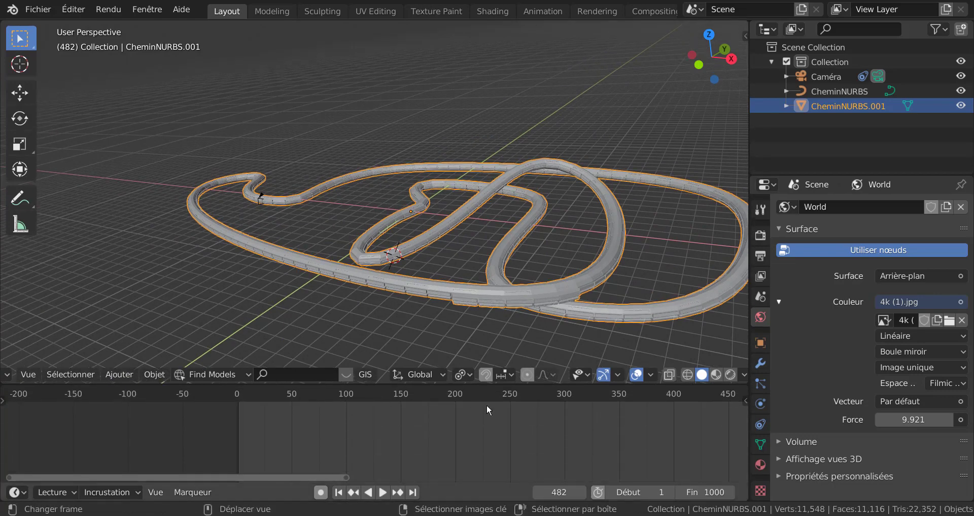
scroll(486, 414, down, 5)
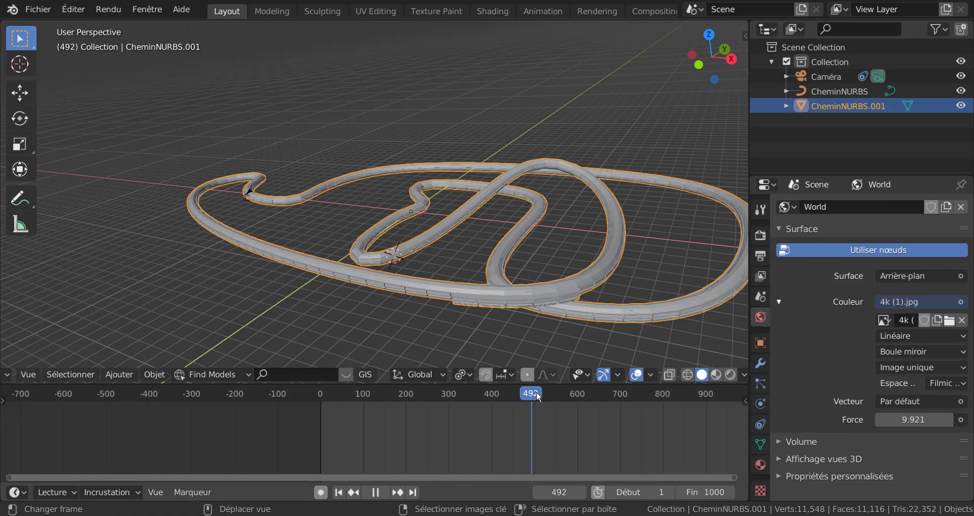
drag(576, 391, 617, 393)
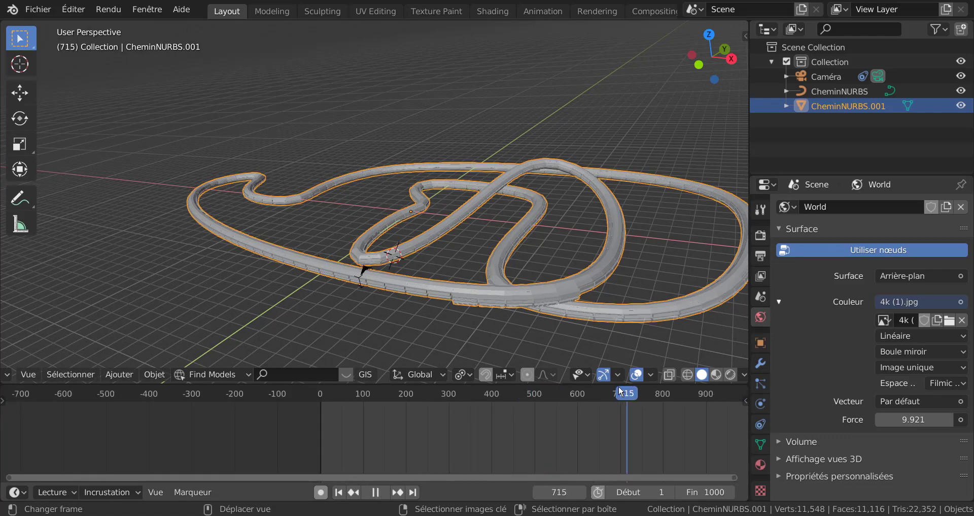
Preview the fly-through in rendered shading through the camera from frame 715, and go to frame 739 at the barred windows
key(KP_0)
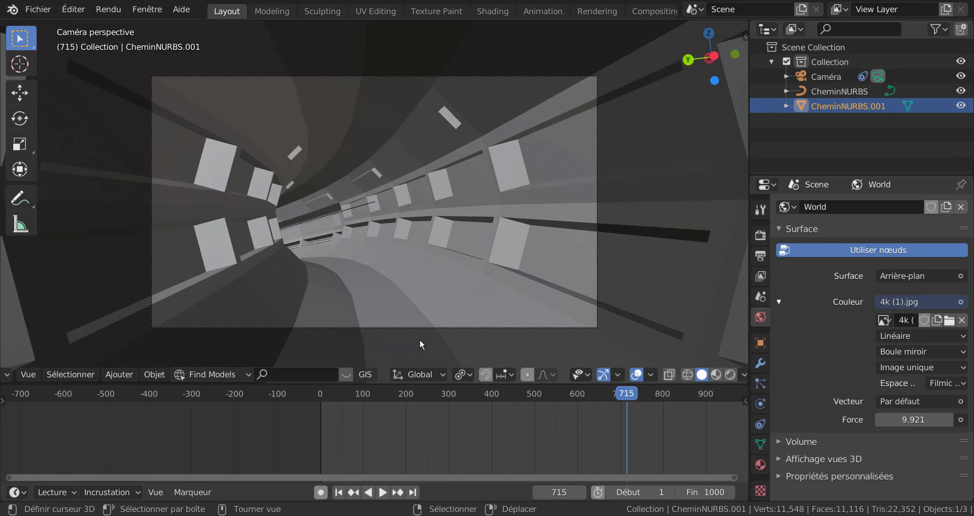
click(558, 376)
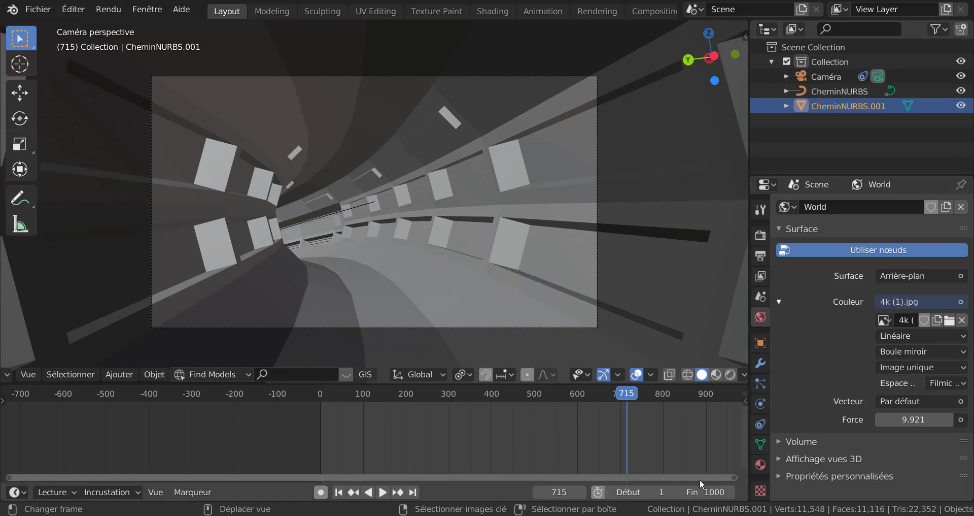
click(731, 374)
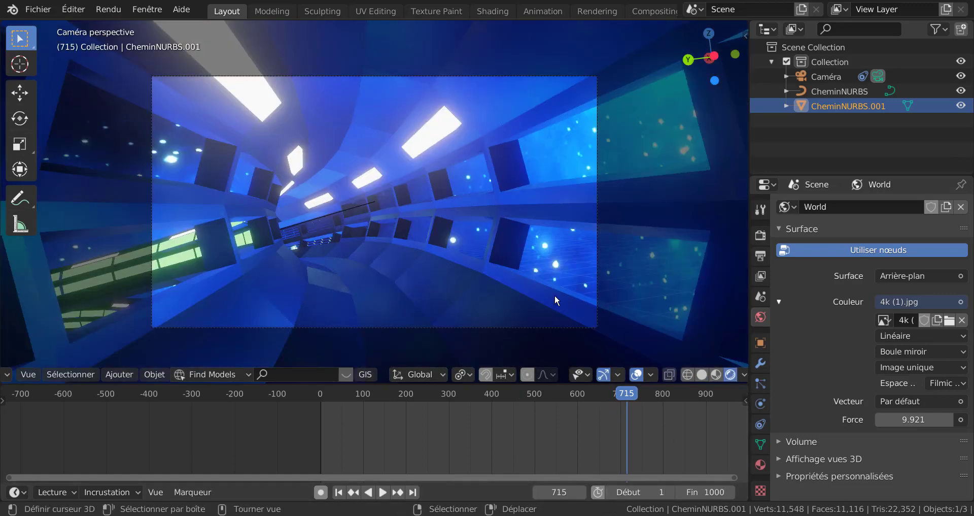
click(383, 492)
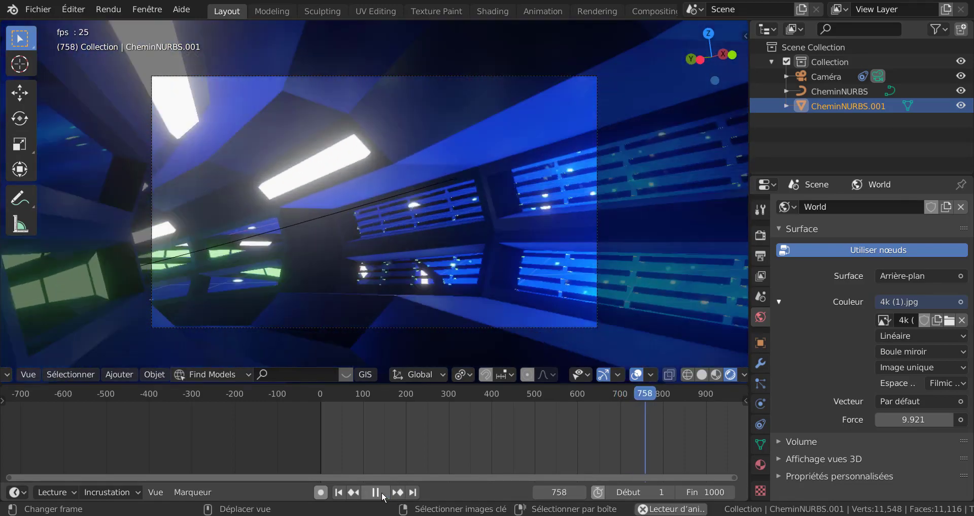
click(381, 492)
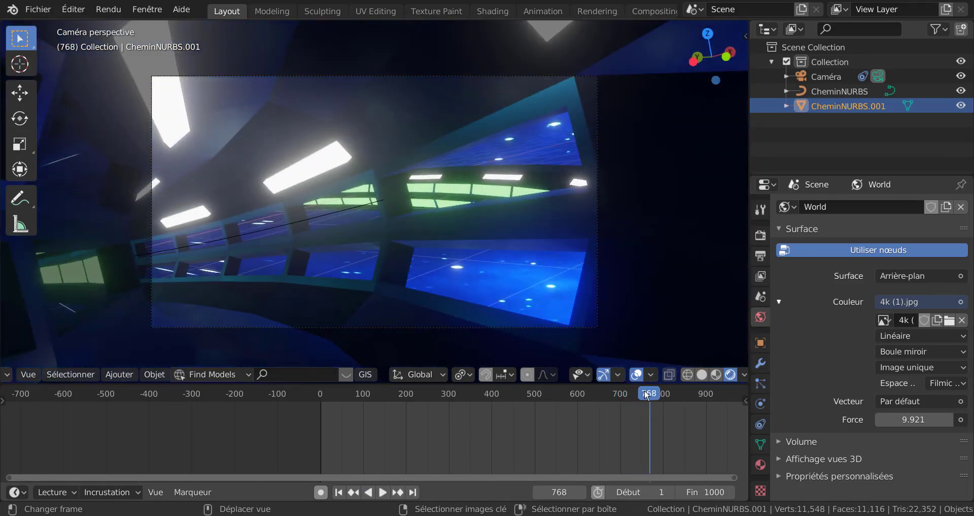
drag(644, 390, 639, 396)
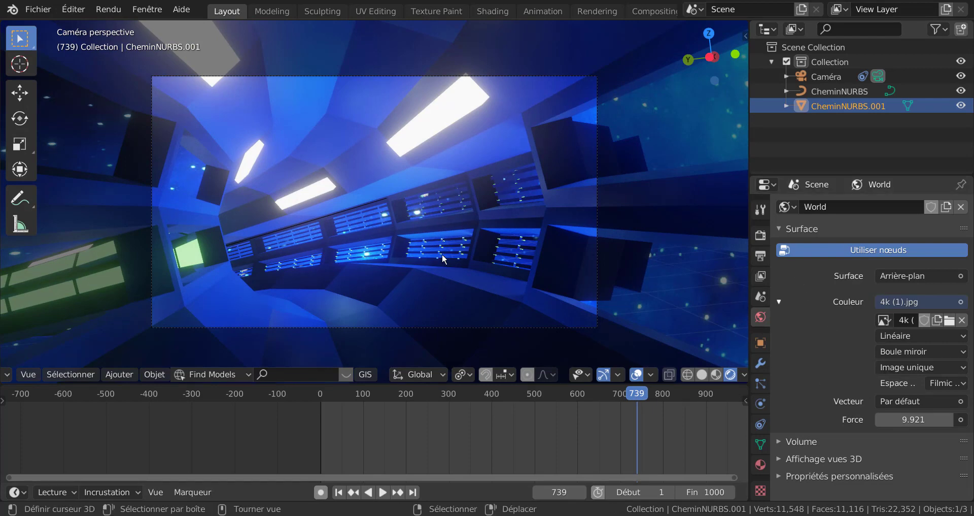
scroll(443, 253, up, 2)
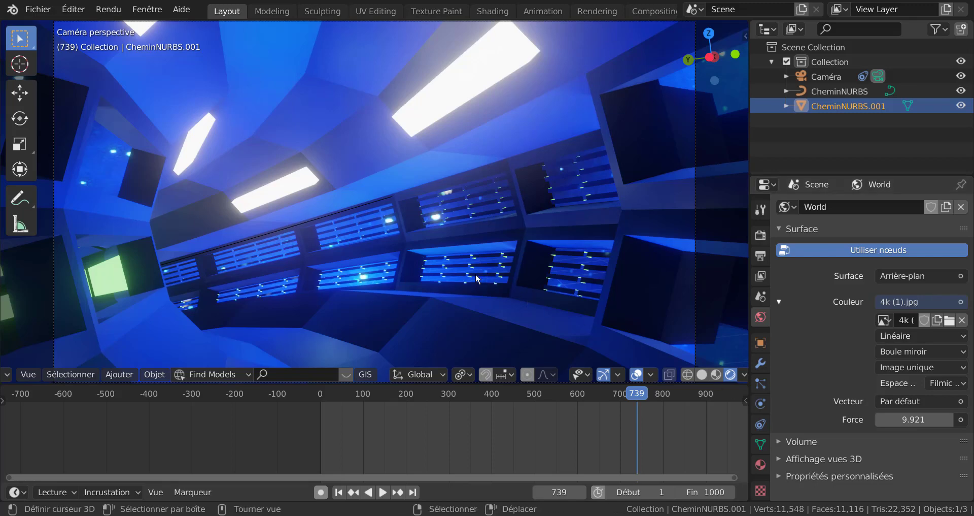
Change the surface of the window bars' material Matériau.003 to Emission with a strength of 5.634
key(Tab)
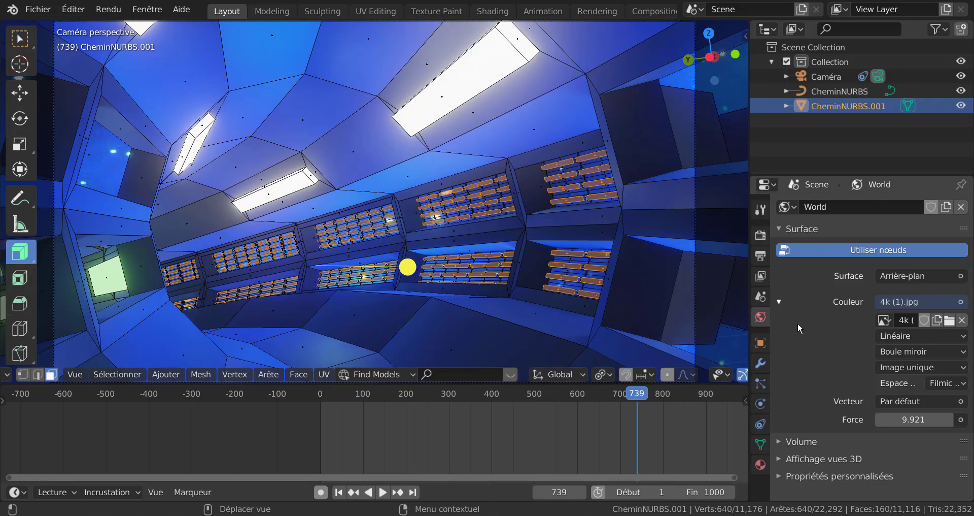
click(760, 465)
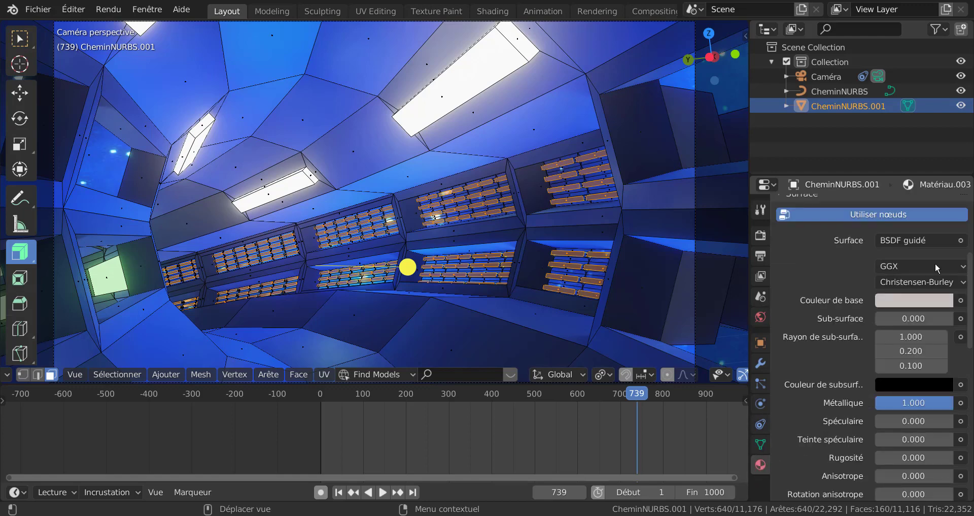
scroll(939, 271, up, 6)
scroll(962, 305, down, 3)
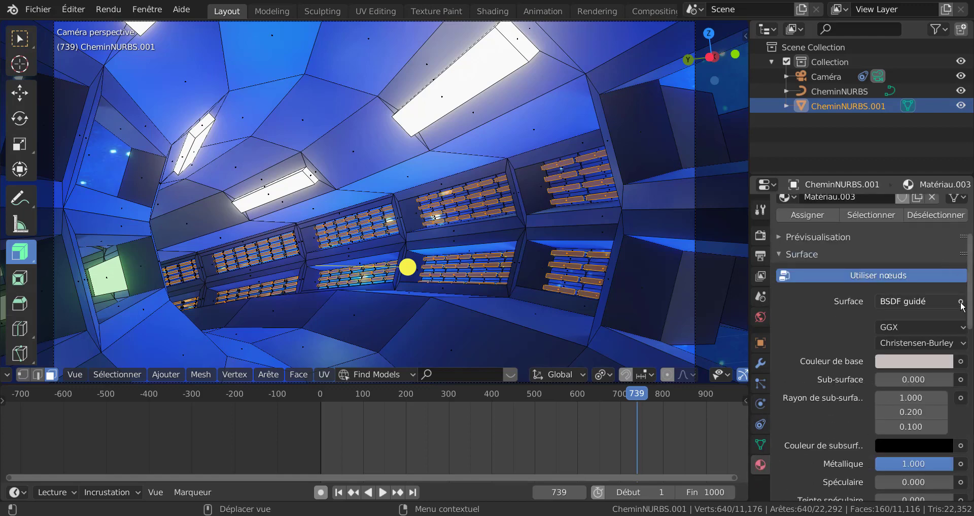
click(962, 305)
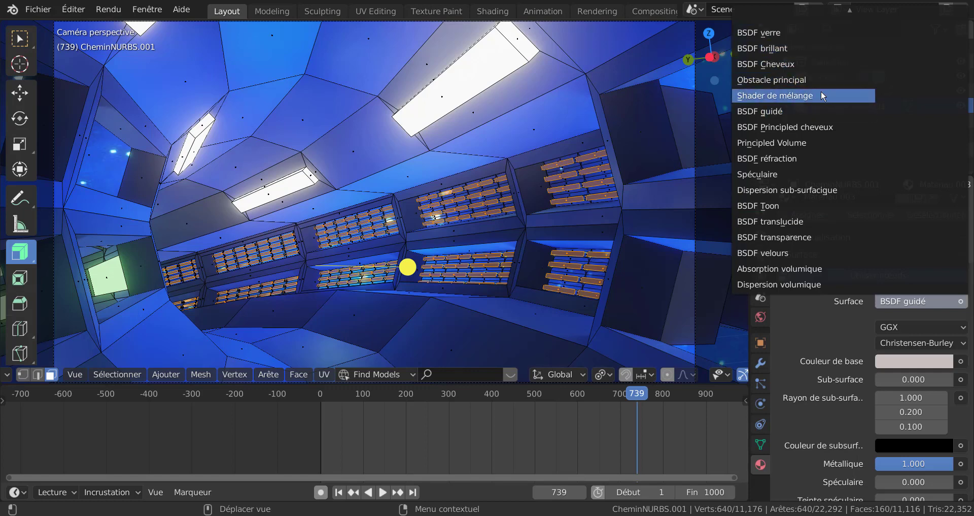
scroll(821, 90, up, 2)
click(789, 33)
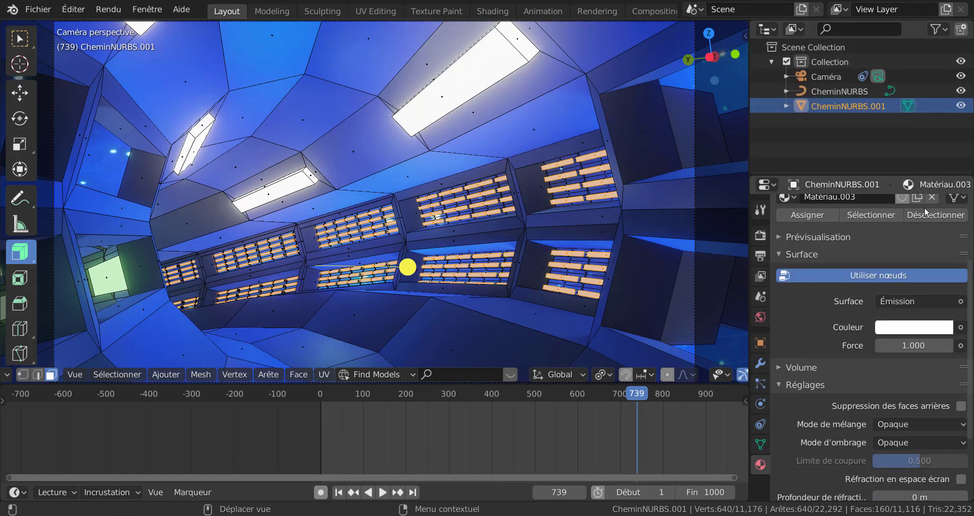
mouse_move(904, 349)
mouse_down()
mouse_move(934, 350)
mouse_move(923, 350)
mouse_up()
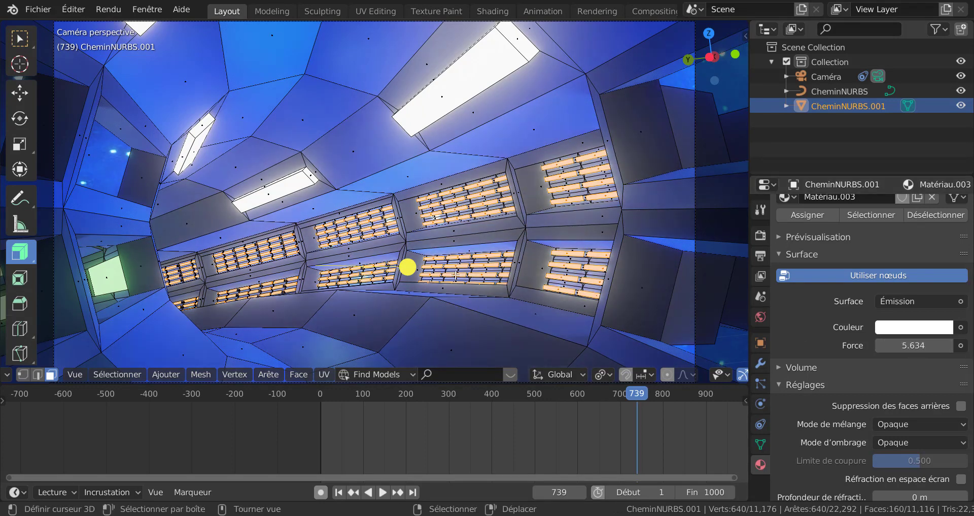
key(Tab)
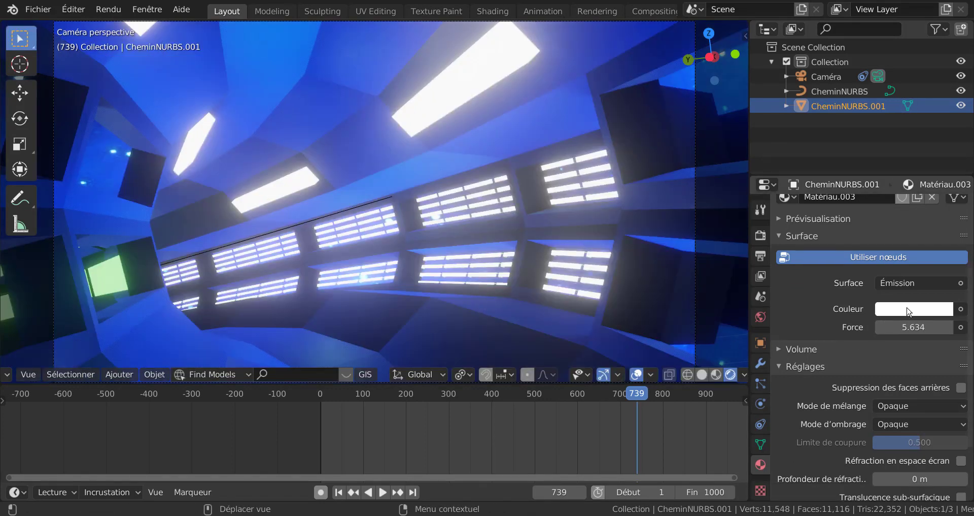
Try several emission colors for the window bars and set a pink with hue 0.949 and saturation 0.714
click(917, 310)
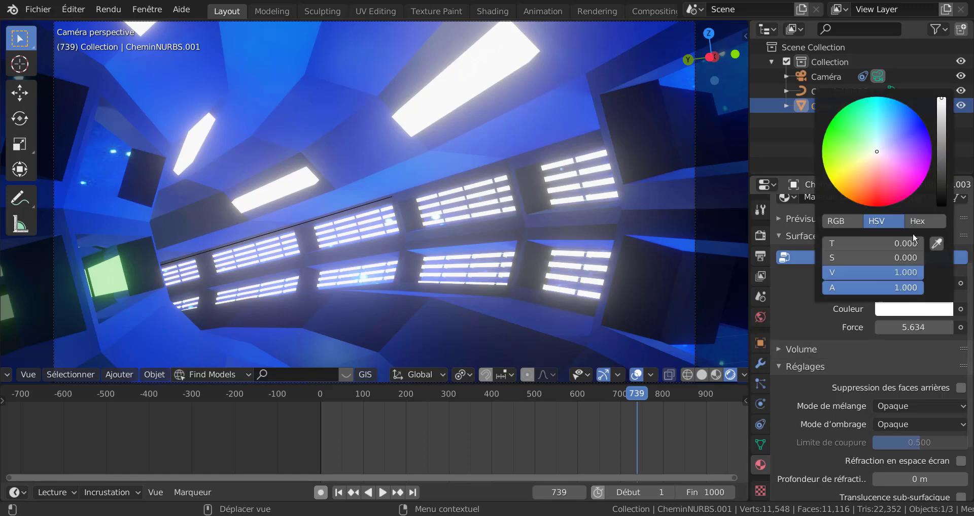
click(887, 186)
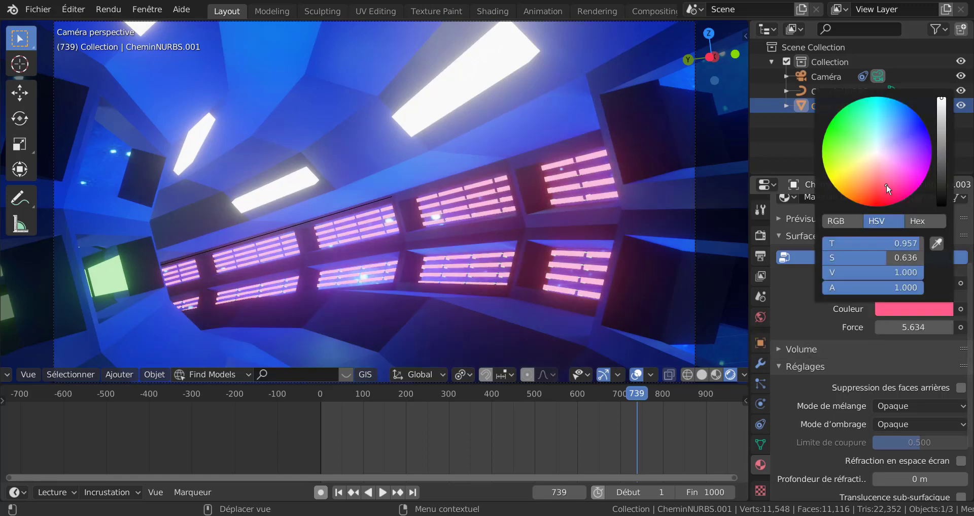
click(912, 126)
click(861, 136)
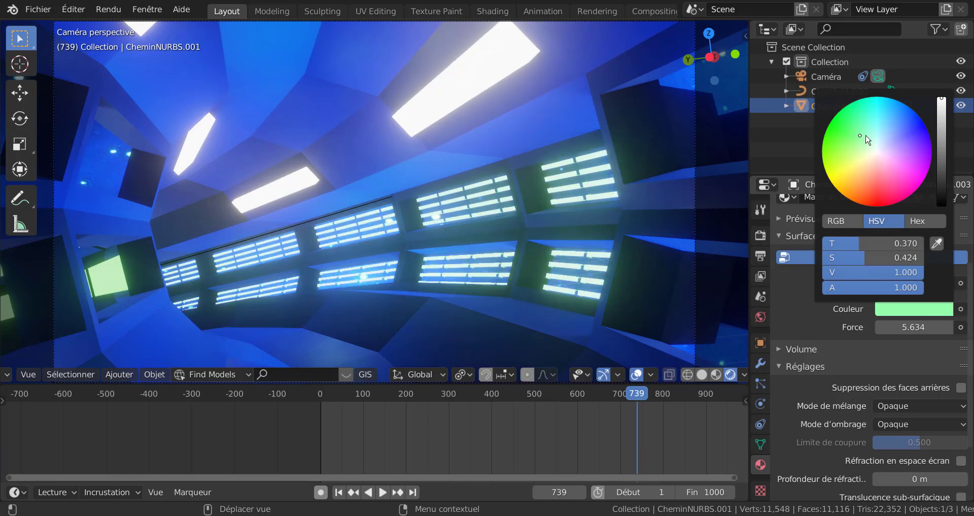
click(890, 187)
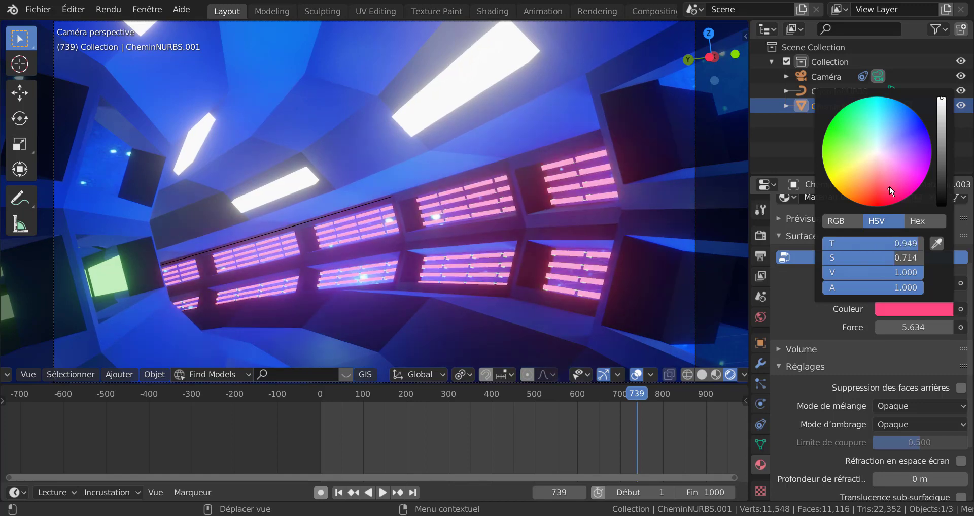
Play the camera fly-through from frame 693 past the pink window bars, and return to frame 739 to inspect them
scroll(475, 295, down, 3)
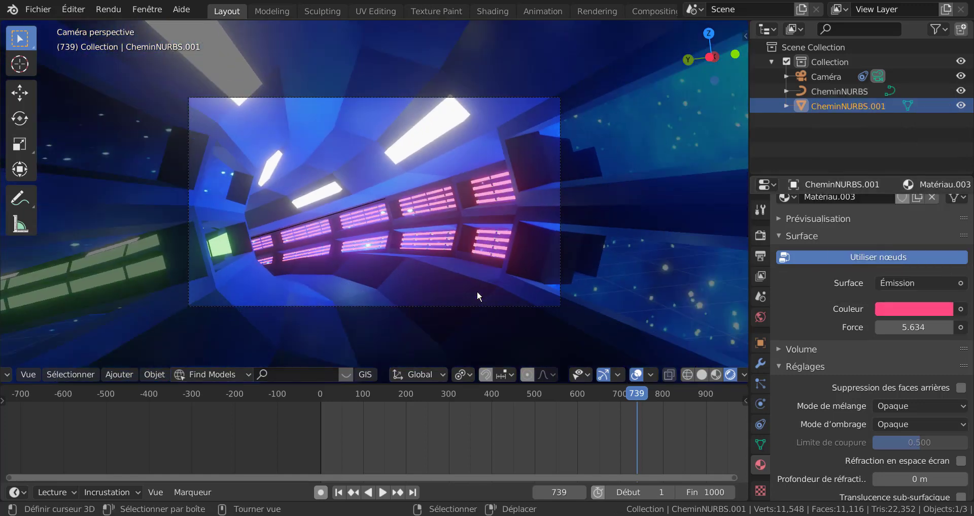
drag(638, 397, 619, 397)
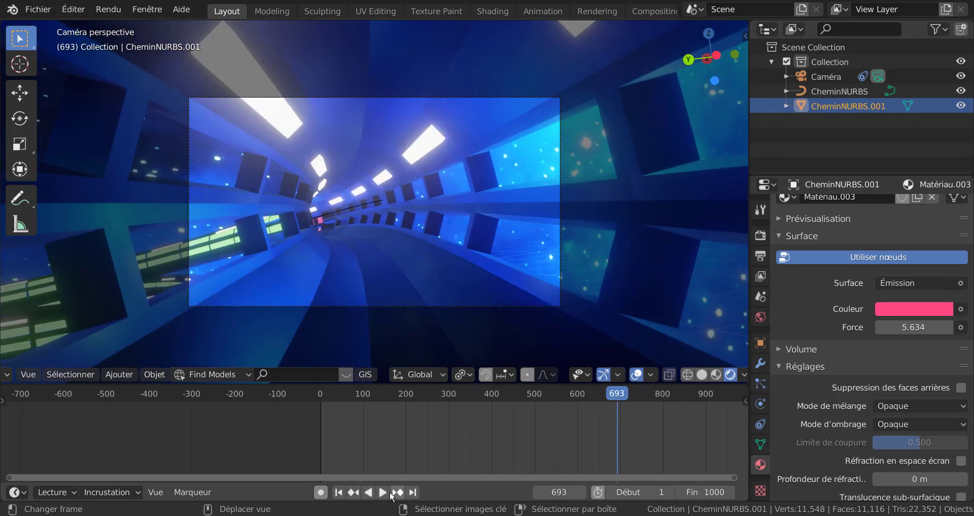
click(382, 491)
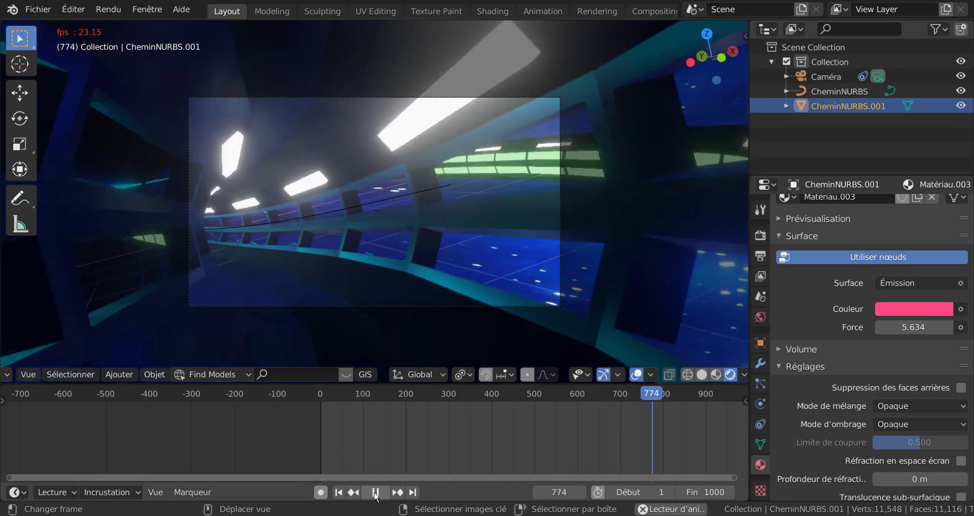
click(376, 492)
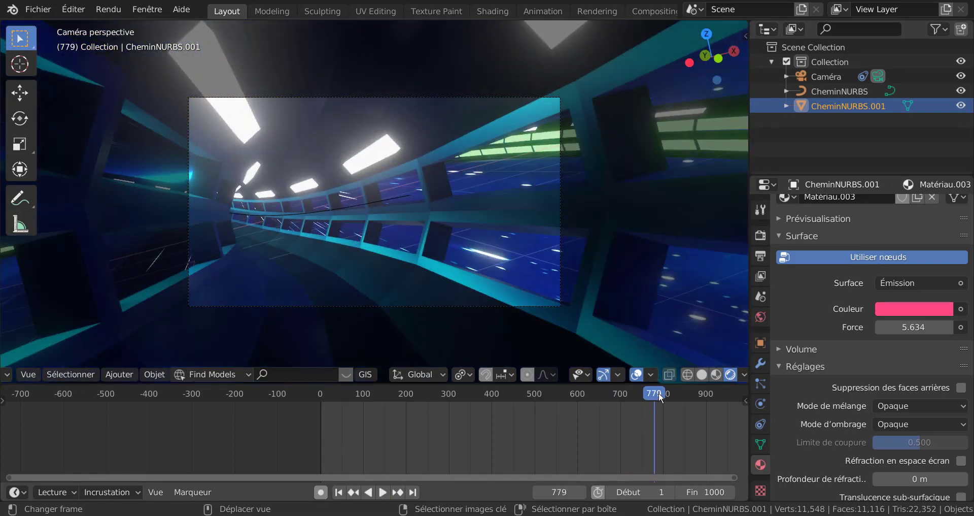
drag(658, 393, 637, 405)
scroll(452, 270, up, 3)
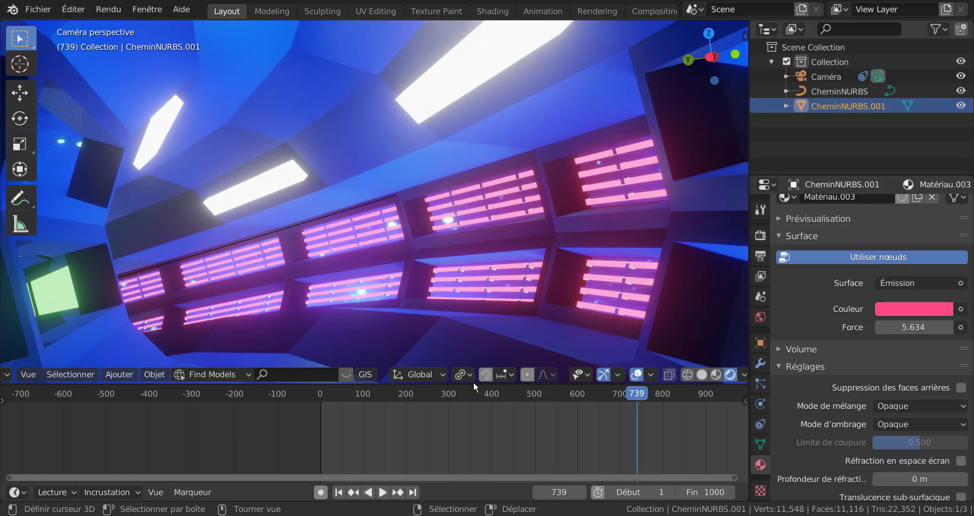
scroll(471, 281, down, 2)
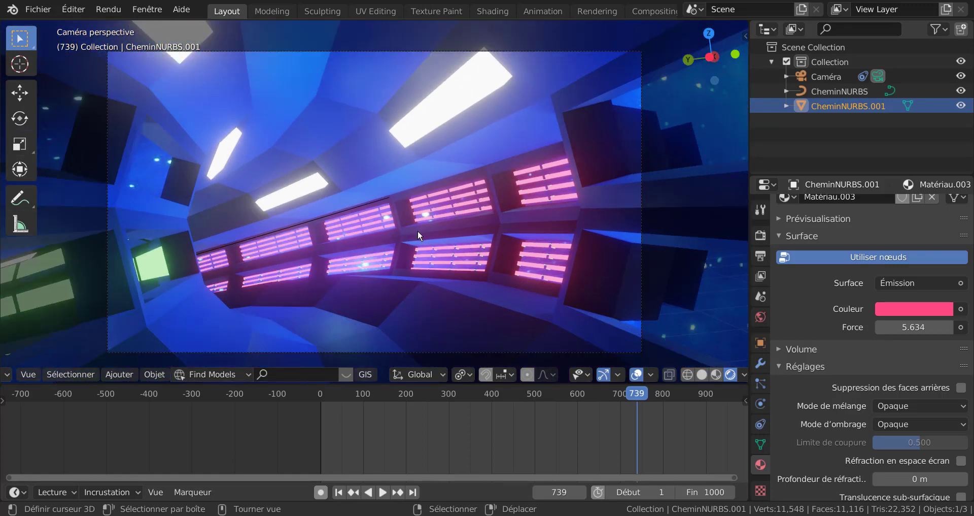
Bevel the lengthwise edge loop along the middle of the tunnel floor into a strip, with a width of about 0.025 m
middle_drag(446, 242, 431, 261)
key(Tab)
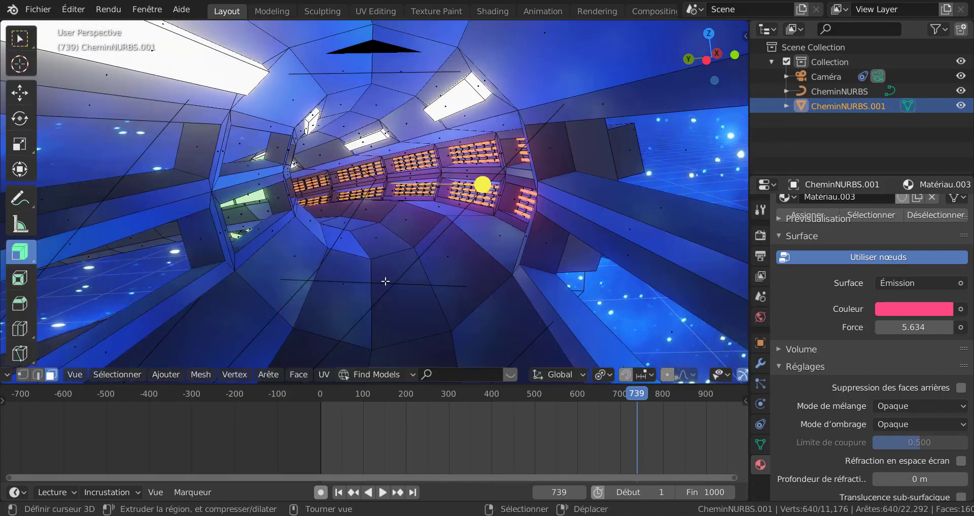
click(377, 297)
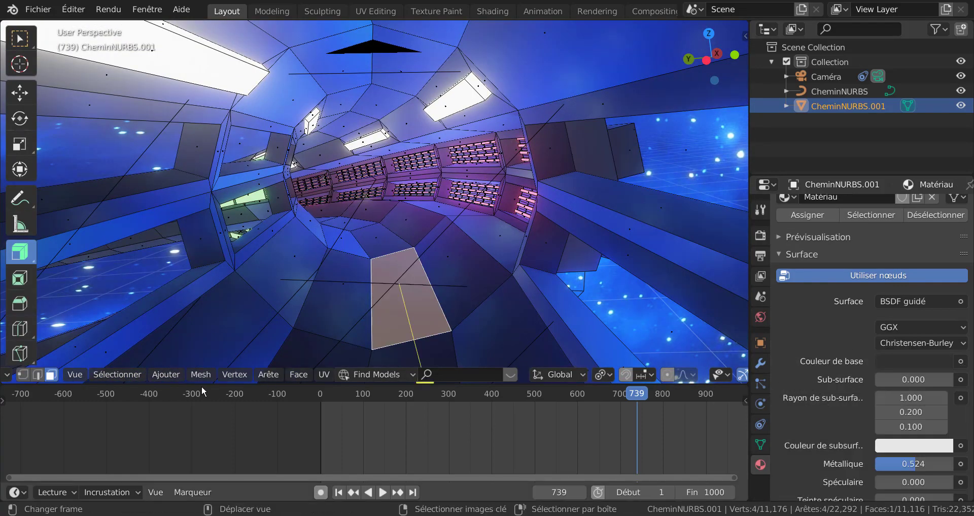
click(37, 376)
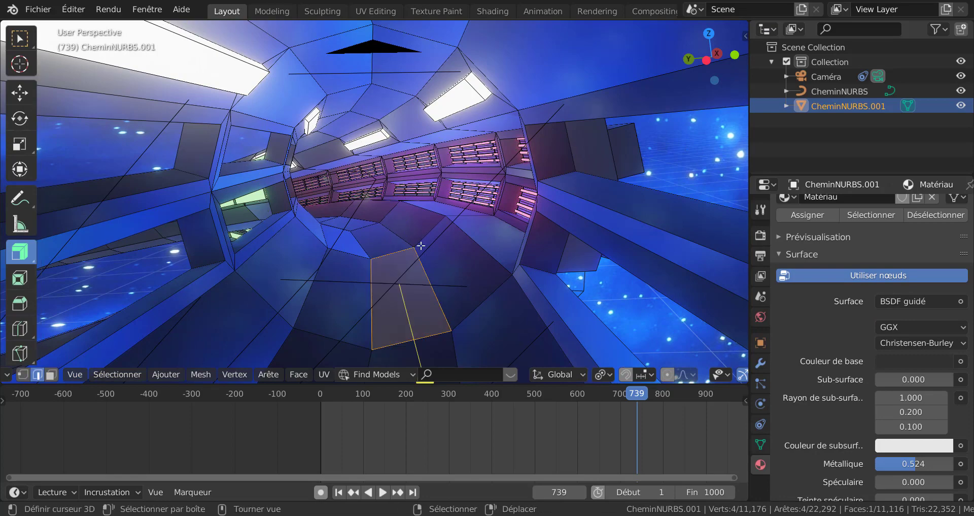
alt+click(373, 276)
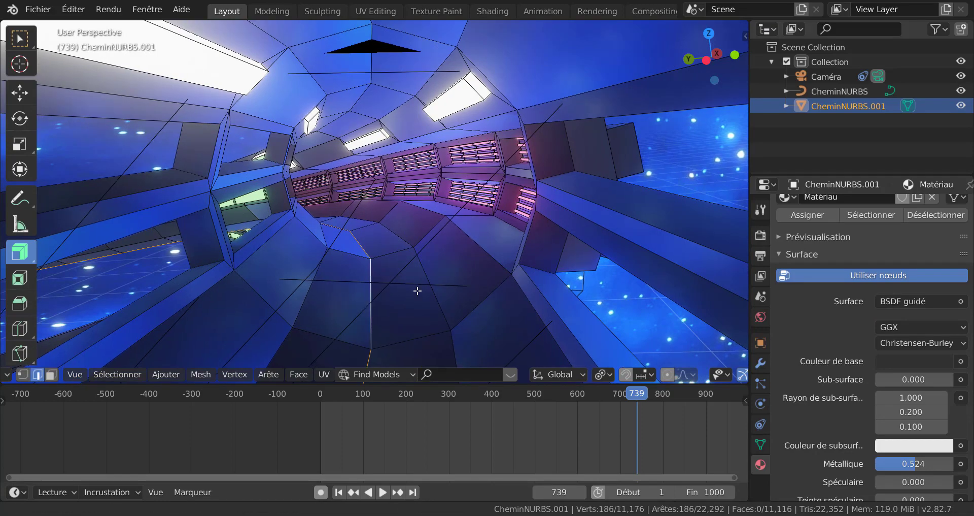
shift+middle_drag(373, 276, 415, 246)
scroll(409, 267, up, 1)
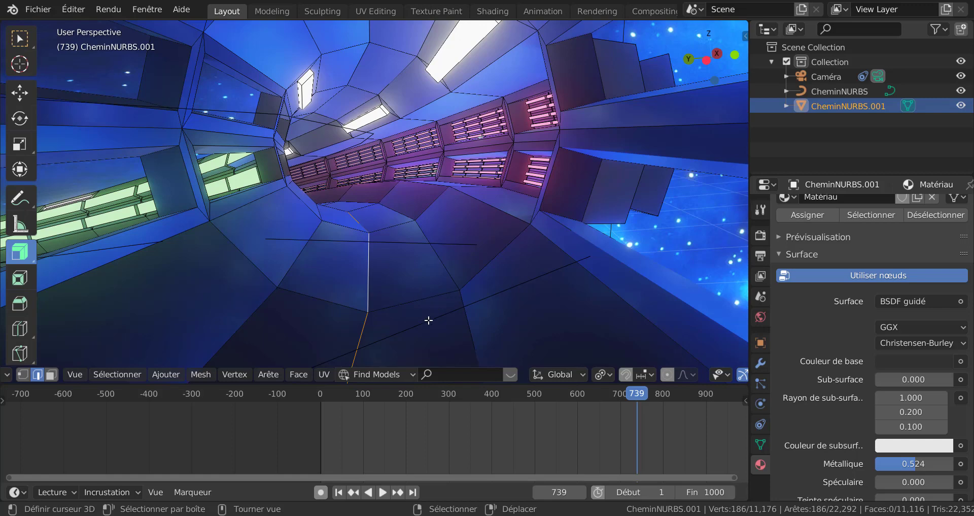
key(ctrl+b)
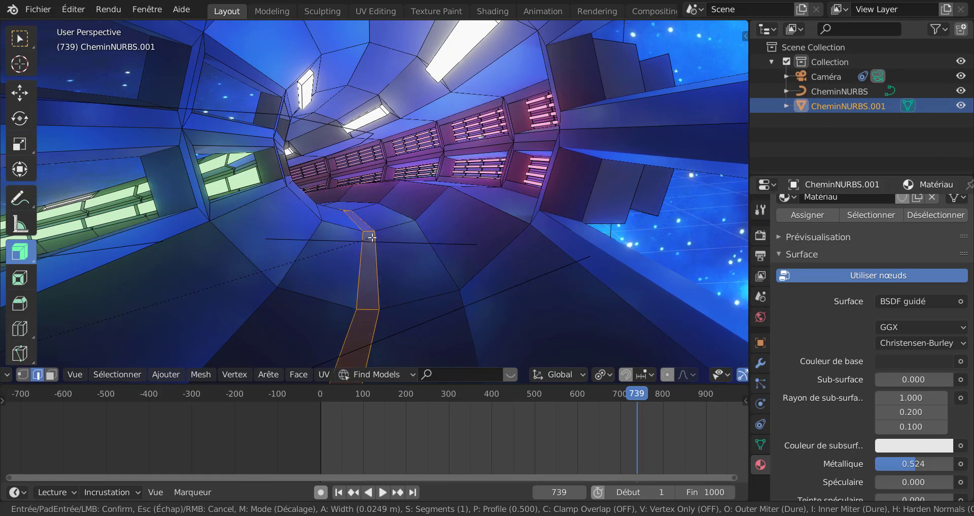
click(372, 237)
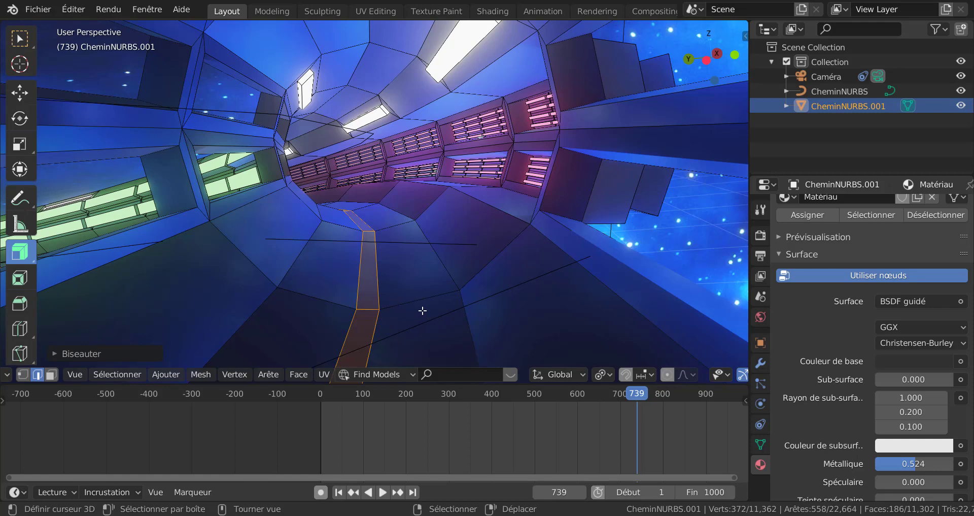
Add a new material, Matériau.004, to the tunnel and change its surface to Emission
middle_drag(423, 310, 438, 259)
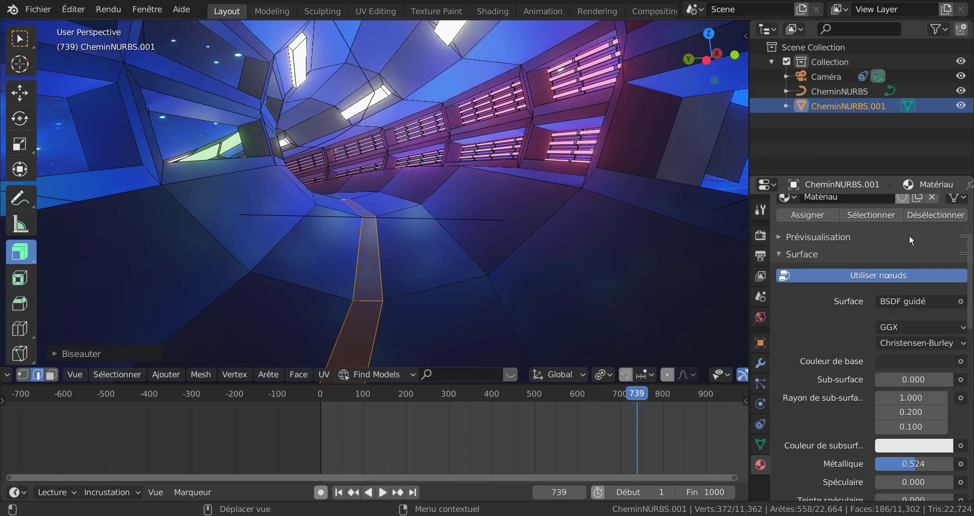
scroll(913, 252, up, 5)
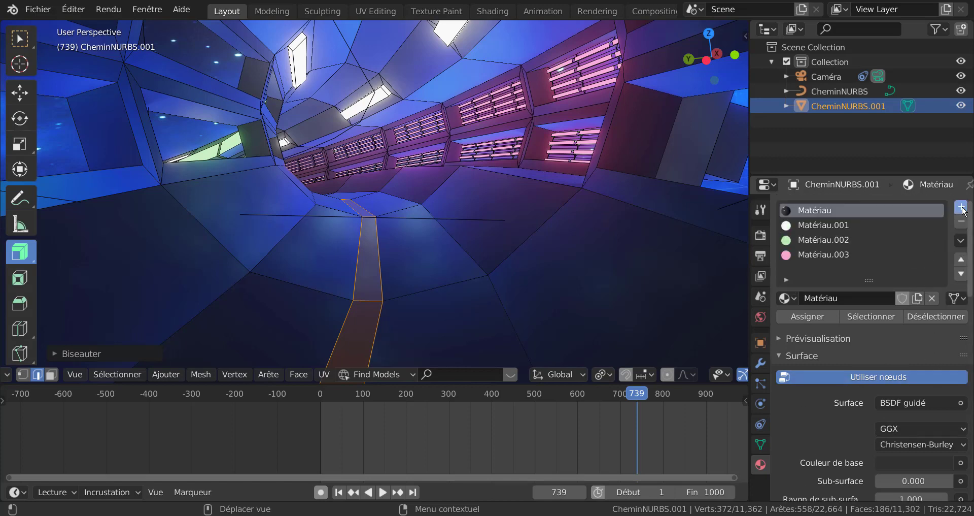
click(962, 208)
click(876, 298)
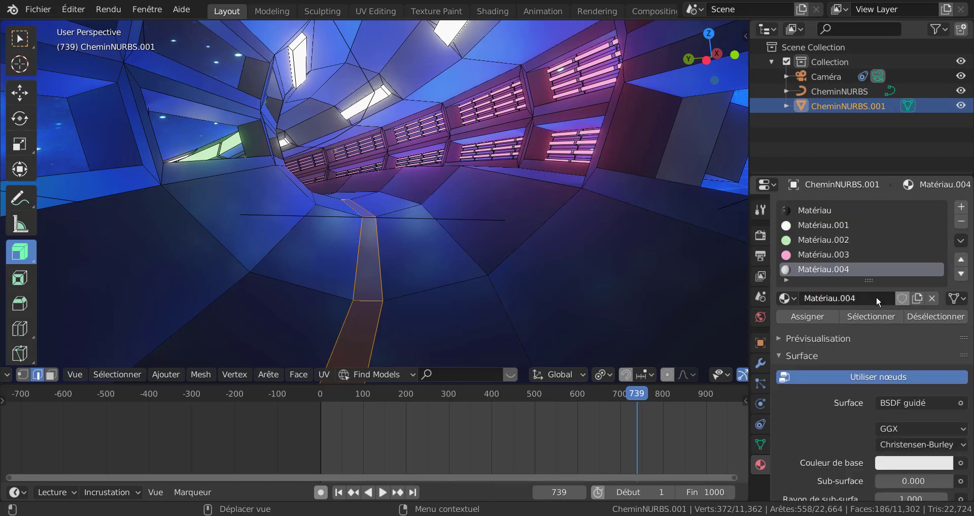
scroll(802, 443, down, 1)
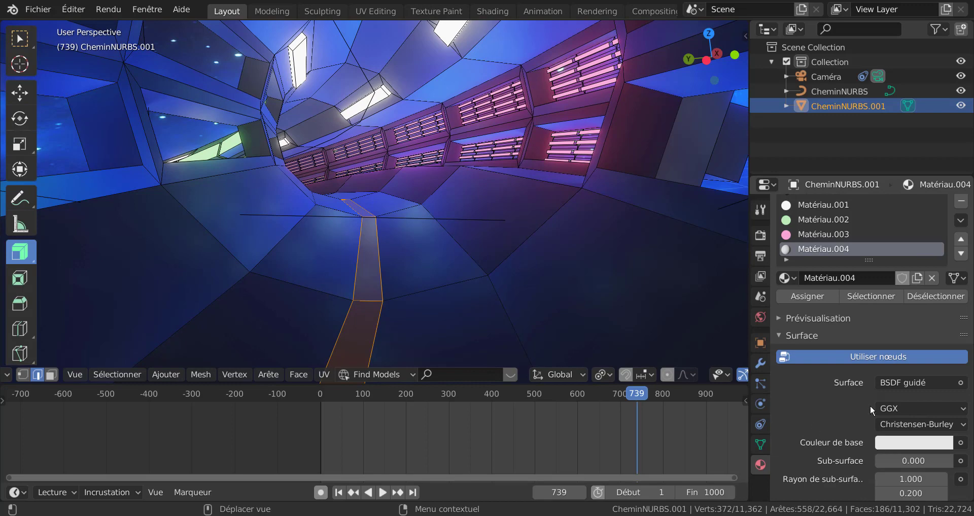
click(961, 382)
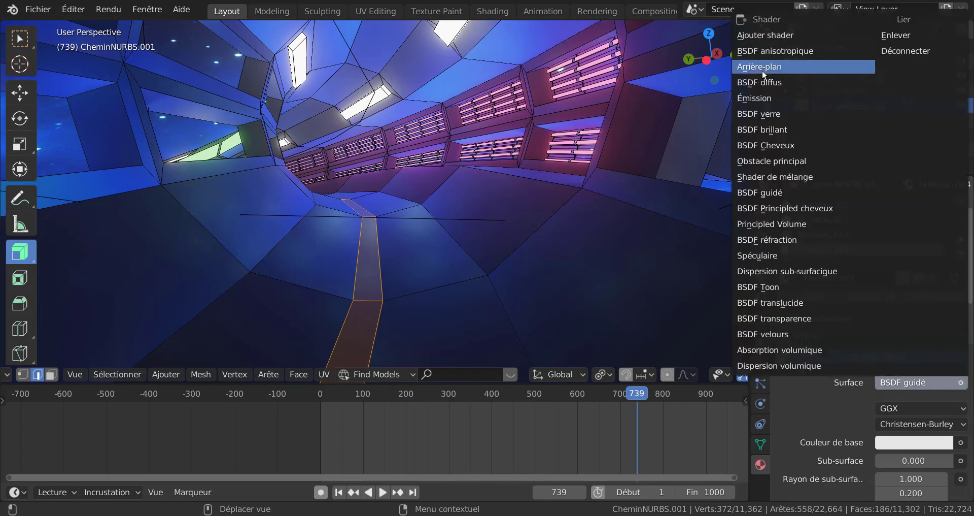
click(766, 99)
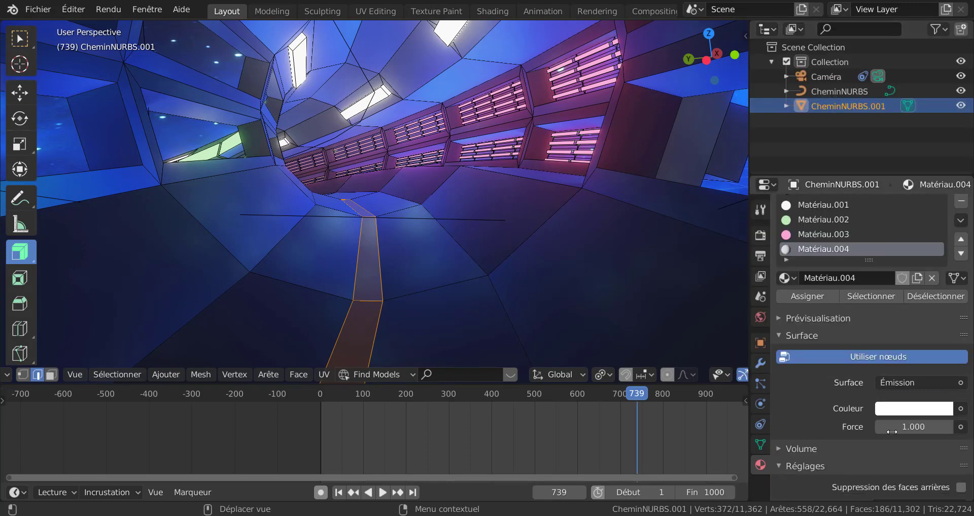
Give Matériau.004 a light yellow emission with a strength of 10.649 and assign it to the floor strip
click(899, 409)
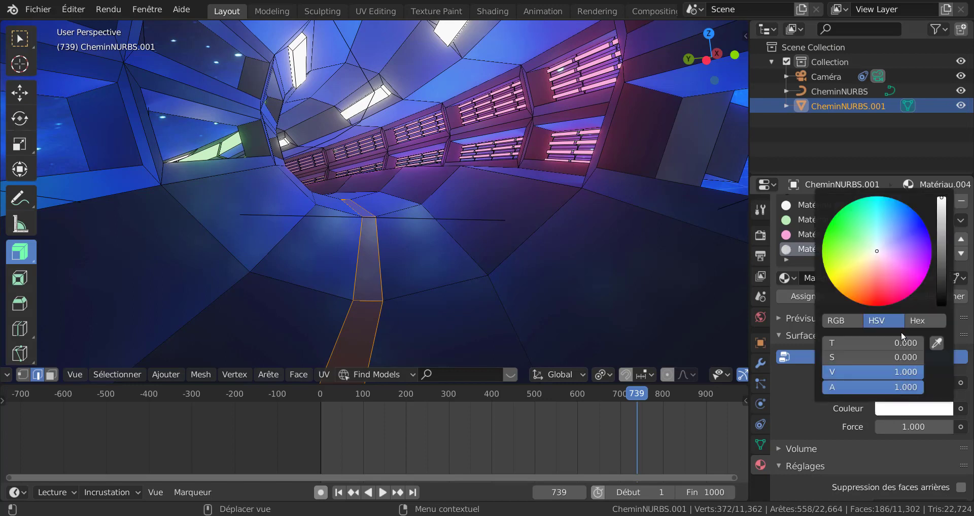
click(857, 270)
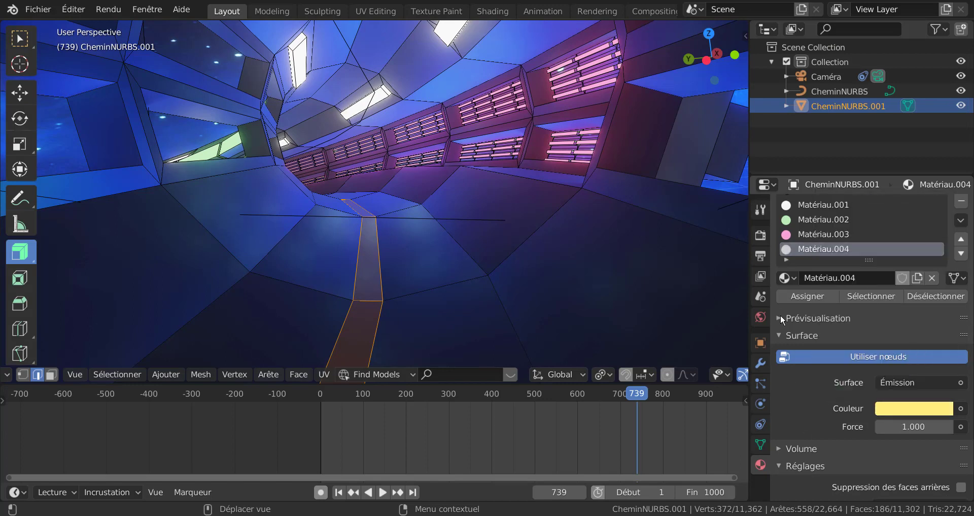
click(803, 297)
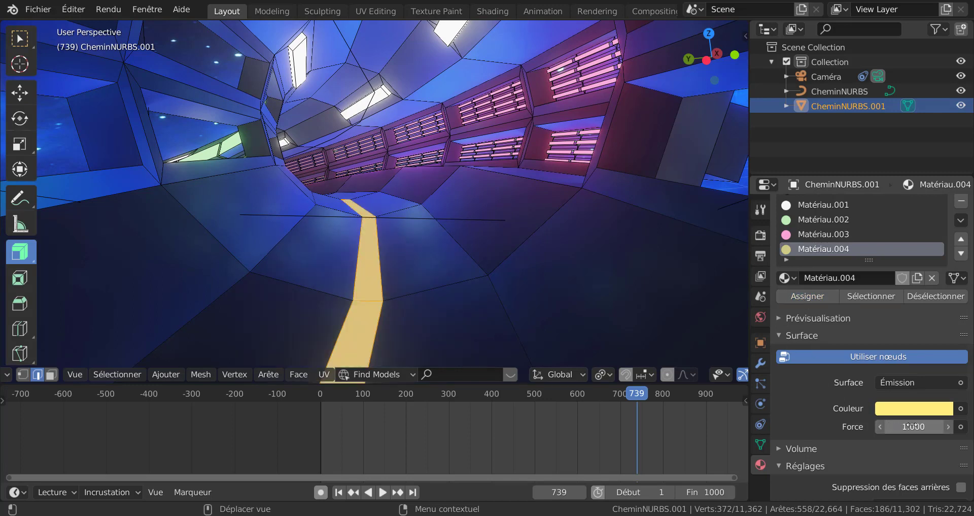
drag(911, 426, 919, 425)
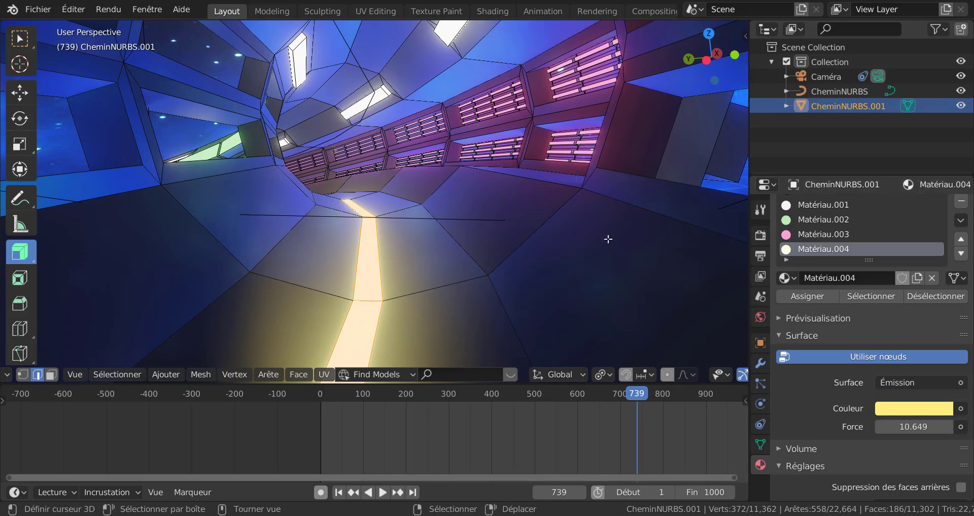
Adjust the Eevee bloom to a threshold of 3.300, a knee of 0.386 and a radius of about 3.5
click(760, 235)
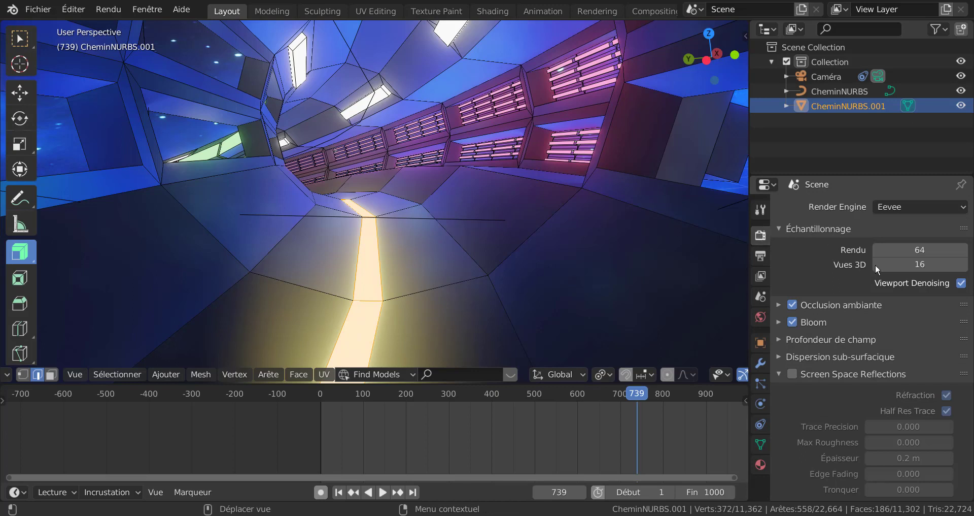
click(779, 322)
scroll(838, 371, down, 3)
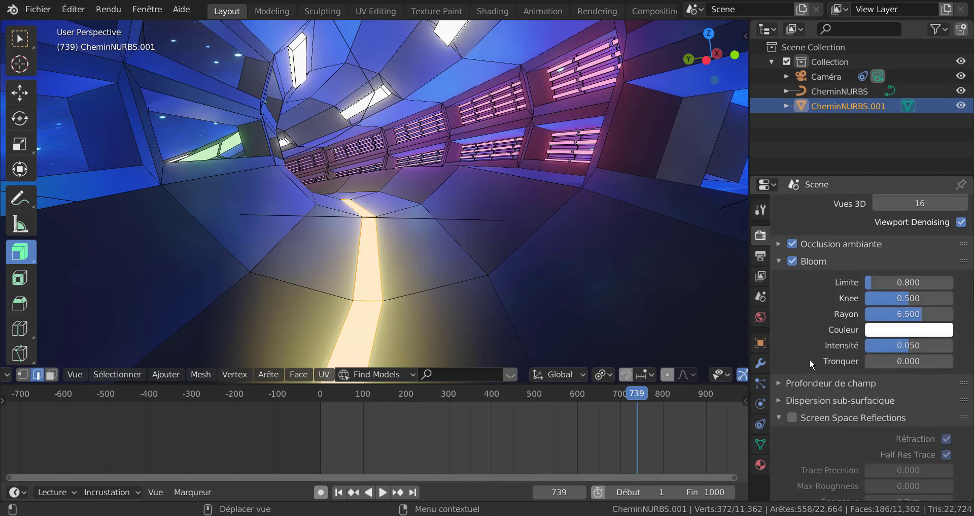
scroll(810, 359, down, 1)
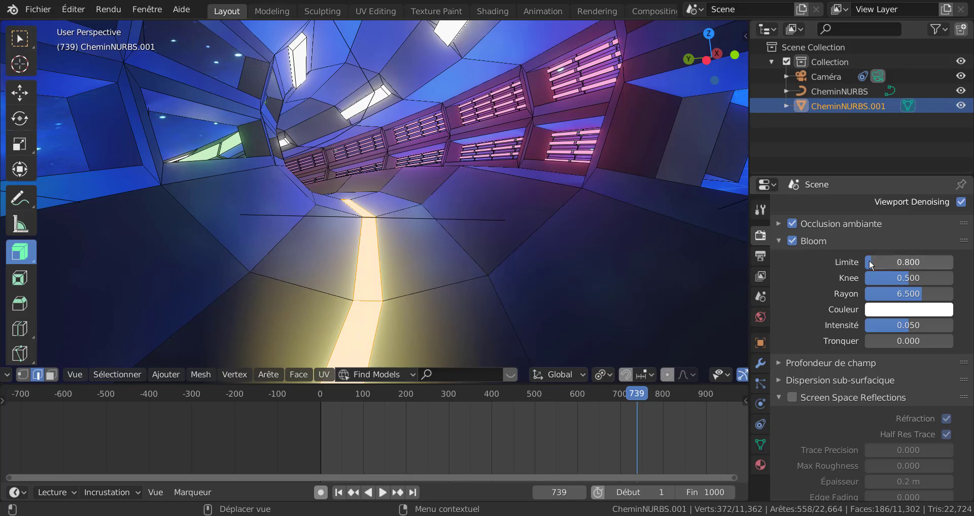
drag(869, 260, 914, 281)
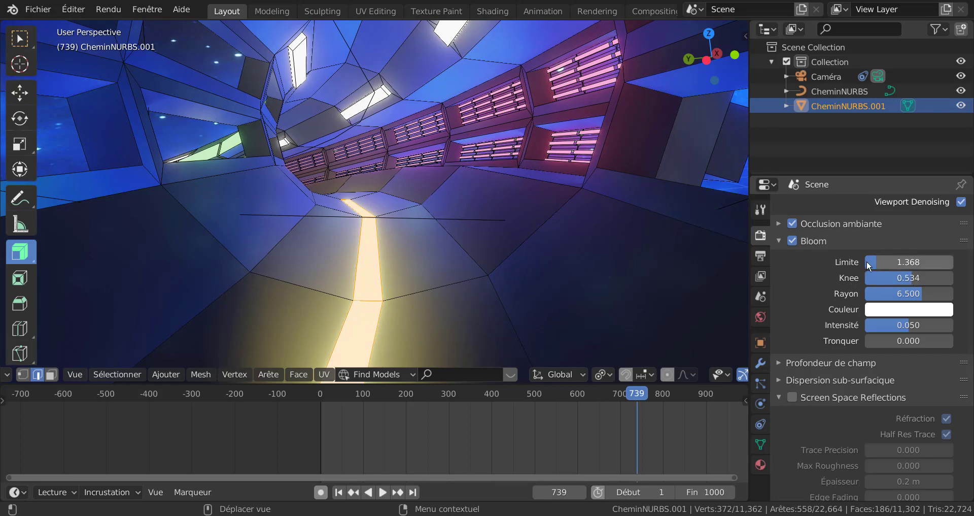
mouse_move(867, 260)
mouse_down()
mouse_move(932, 265)
mouse_move(885, 285)
mouse_move(899, 273)
mouse_move(864, 263)
mouse_move(884, 260)
mouse_up()
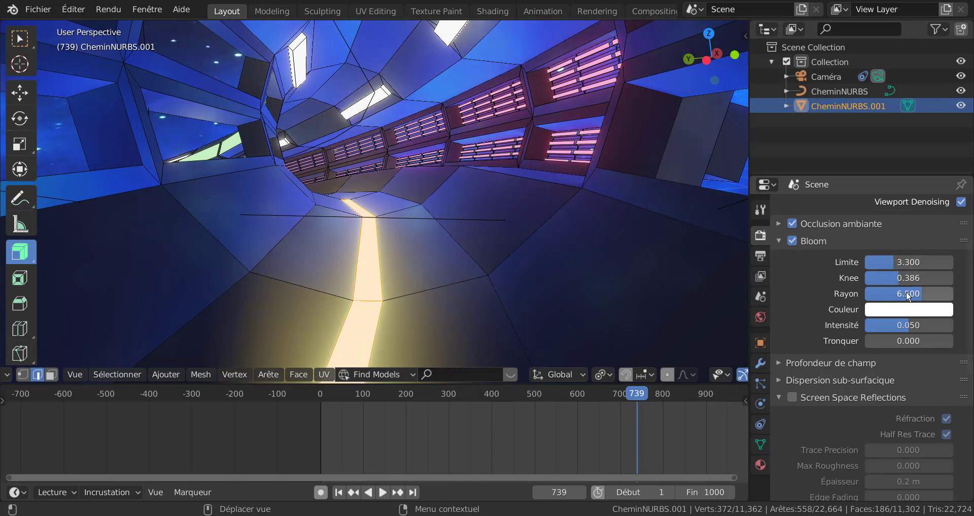
drag(888, 294, 874, 295)
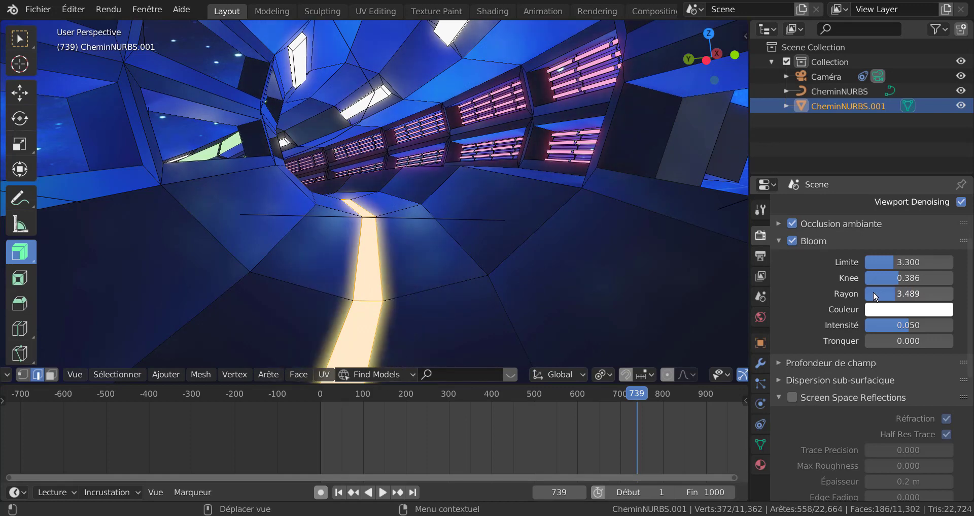
Tint the bloom red and set its radius to 4.284
click(893, 314)
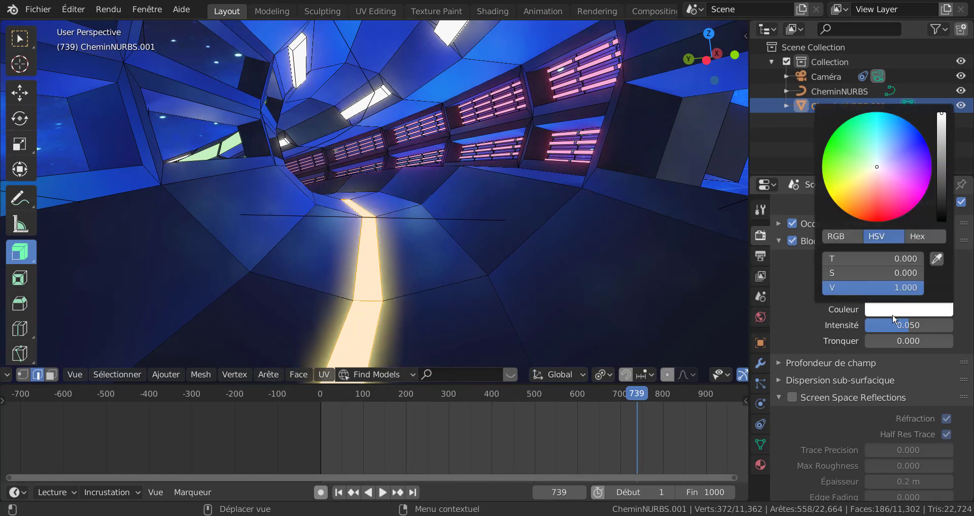
click(881, 208)
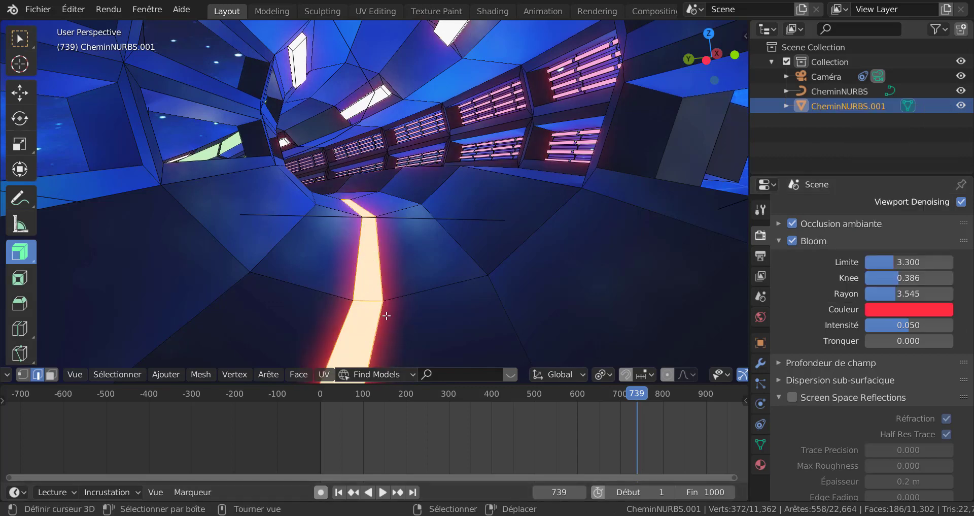
mouse_move(893, 293)
mouse_down()
mouse_move(918, 293)
mouse_move(905, 293)
mouse_move(929, 273)
mouse_move(895, 289)
mouse_move(945, 278)
mouse_move(847, 291)
mouse_move(942, 290)
mouse_move(883, 290)
mouse_up()
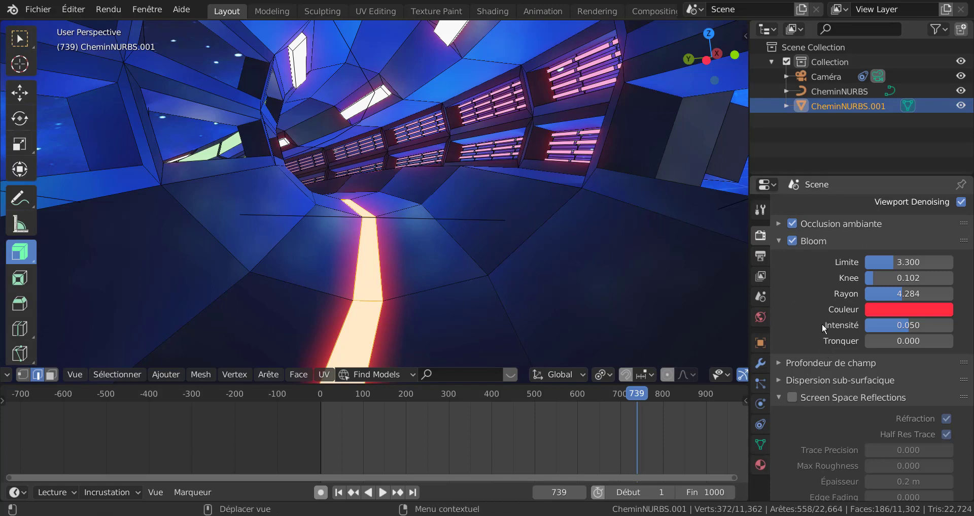
Try several bloom knee values and set the knee to 0.170
drag(872, 279, 917, 280)
drag(891, 281, 890, 279)
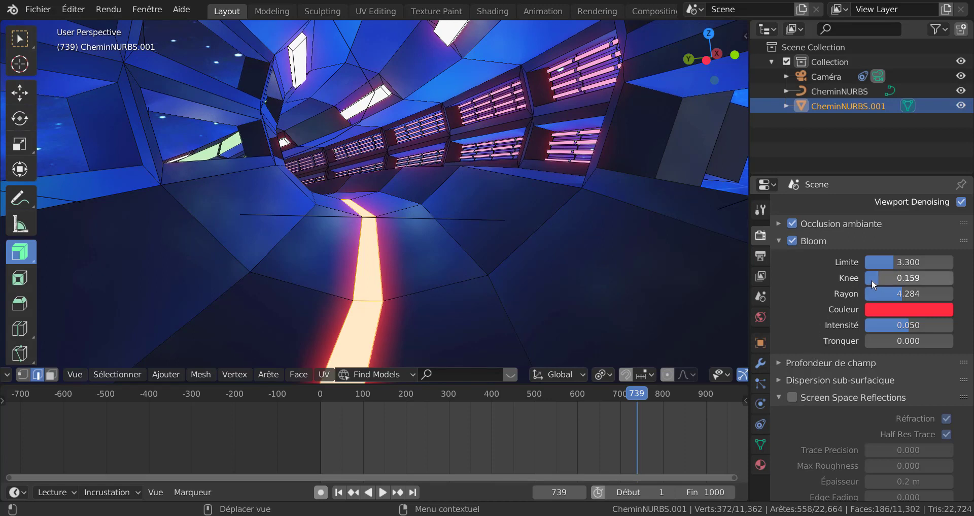
mouse_move(872, 279)
mouse_down()
mouse_move(925, 275)
mouse_move(884, 279)
mouse_up()
mouse_move(877, 273)
mouse_down()
mouse_move(947, 279)
mouse_move(885, 277)
mouse_up()
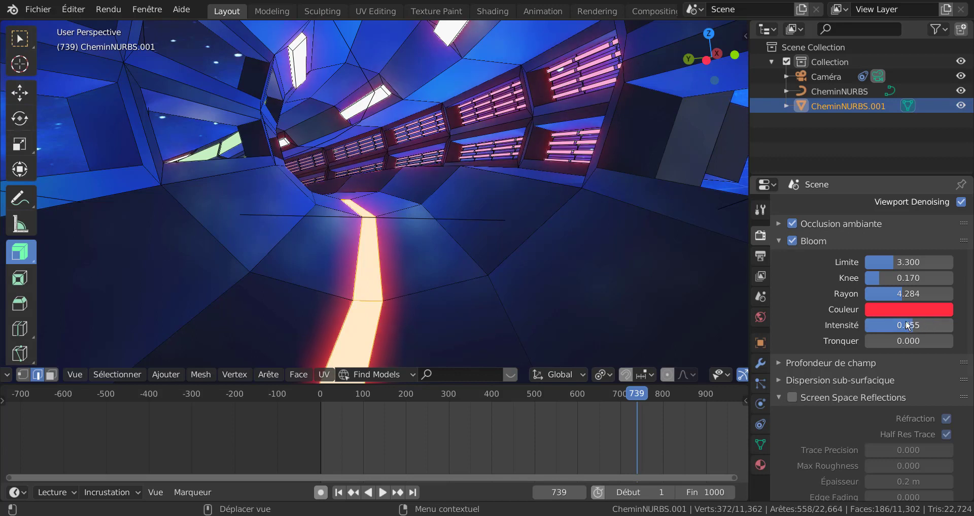
Try stronger bloom intensities, and set the bloom radius to 7.068 and the intensity to 0.028
drag(943, 321, 920, 317)
drag(897, 319, 936, 318)
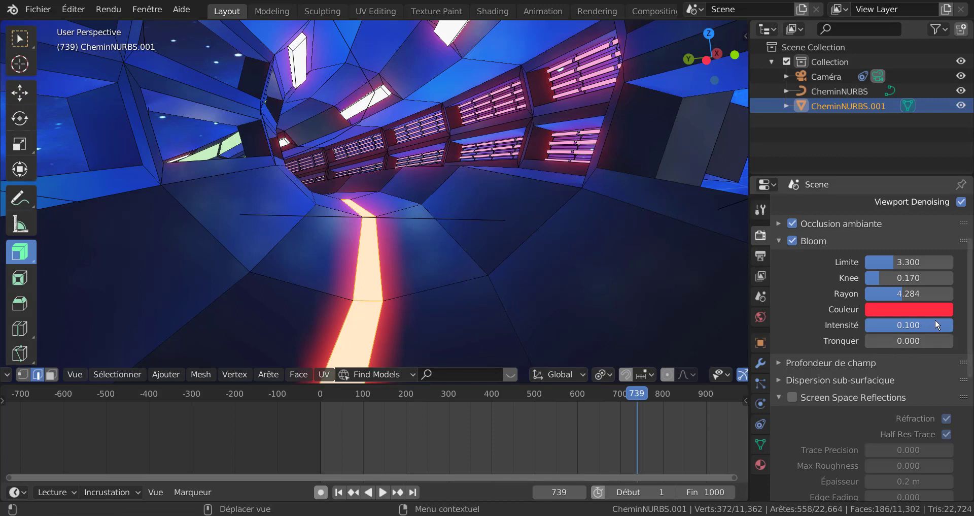
drag(894, 327, 881, 342)
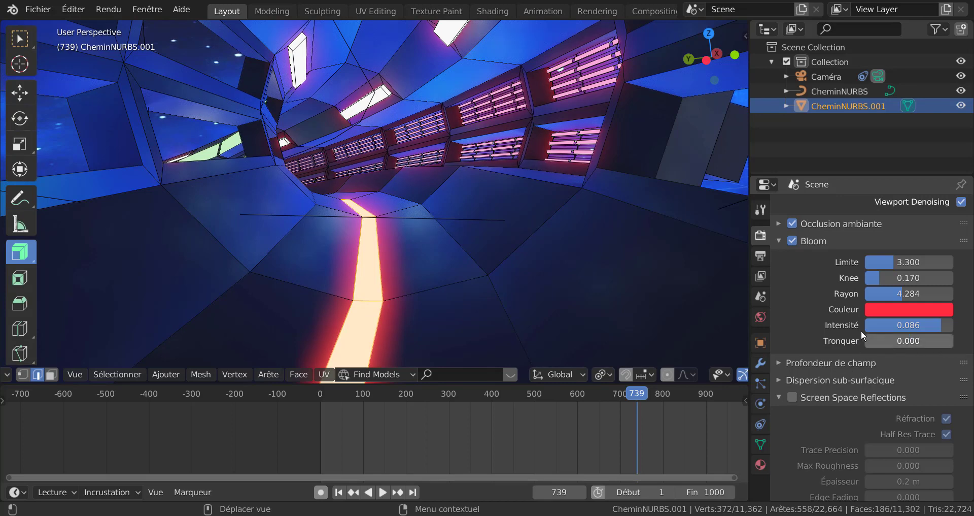
mouse_move(917, 292)
mouse_down()
mouse_move(936, 299)
mouse_move(907, 295)
mouse_move(931, 293)
mouse_up()
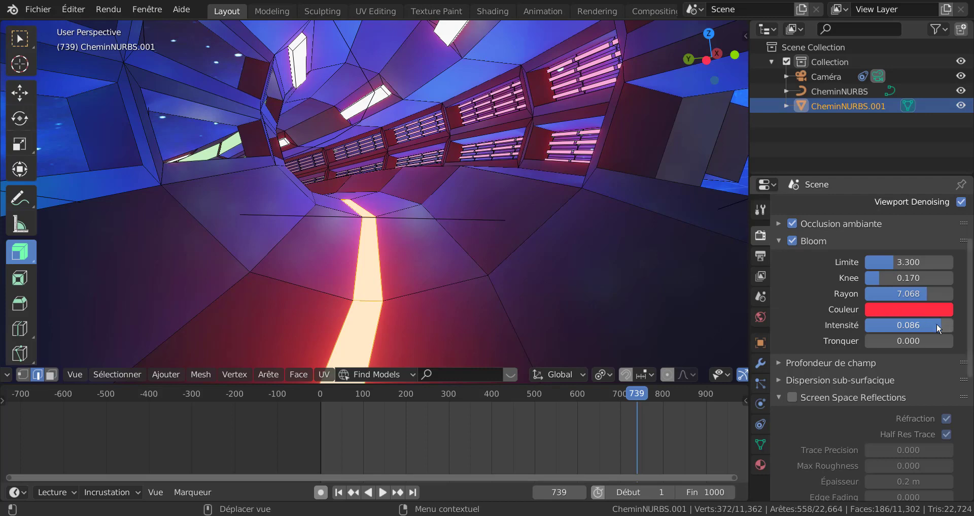
drag(938, 324, 845, 326)
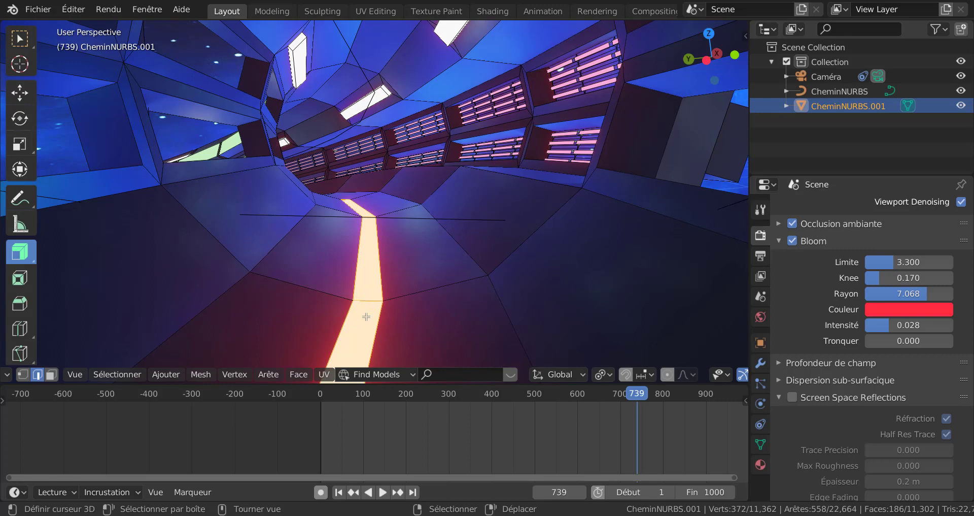
Switch the viewport to solid shading and frame the selected floor strip up close
scroll(703, 373, down, 5)
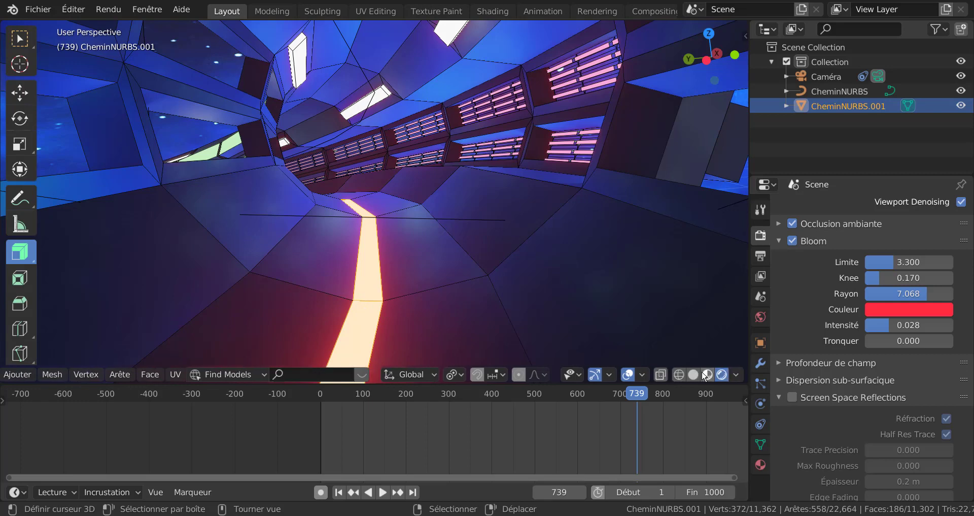
click(693, 375)
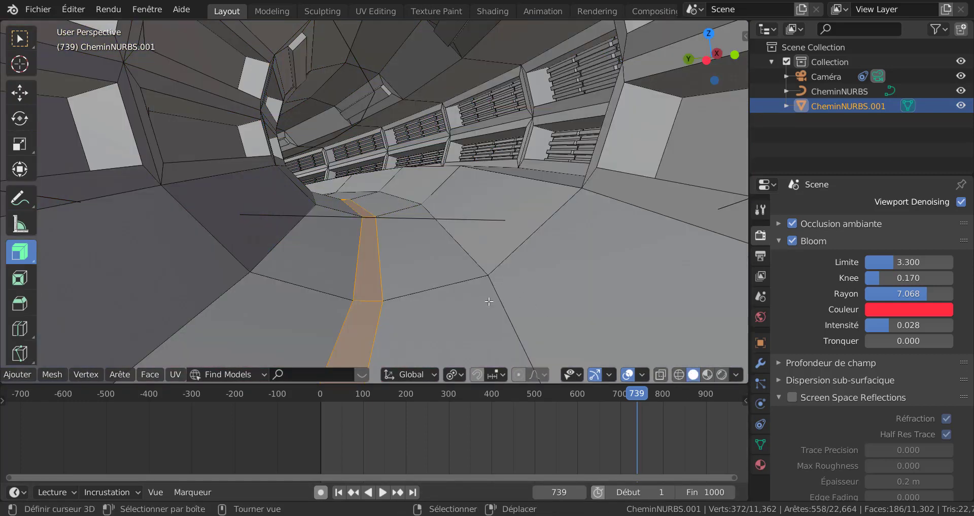
shift+middle_drag(507, 291, 475, 274)
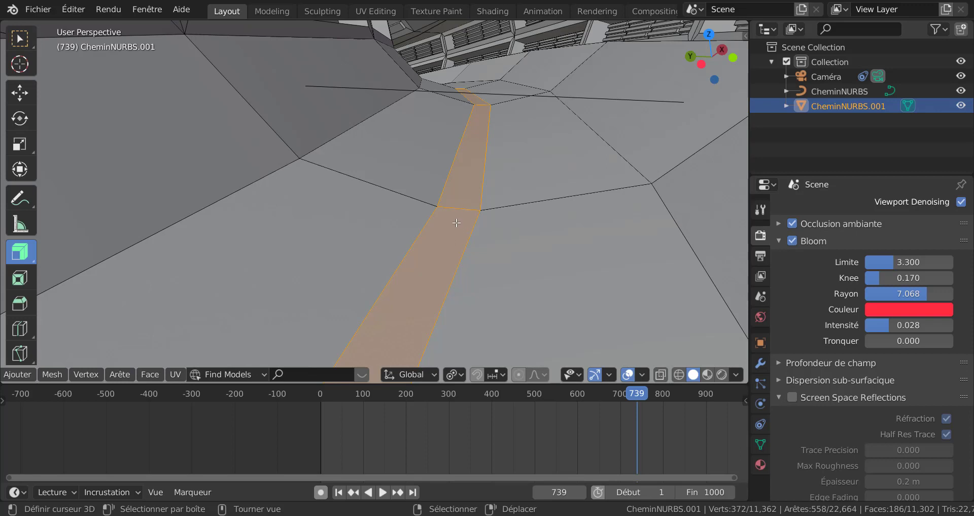
Subdivide the selected floor strip faces with 3 cuts
key(q)
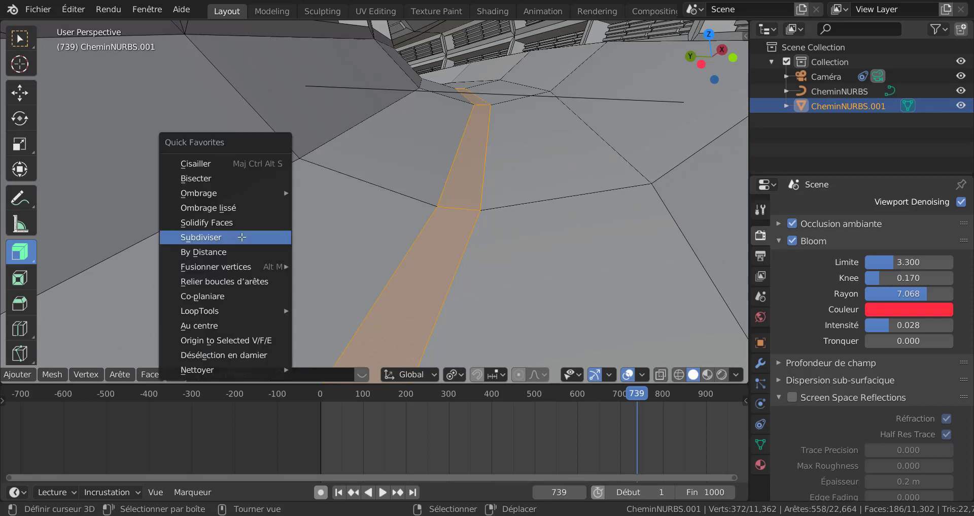
mouse_move(212, 313)
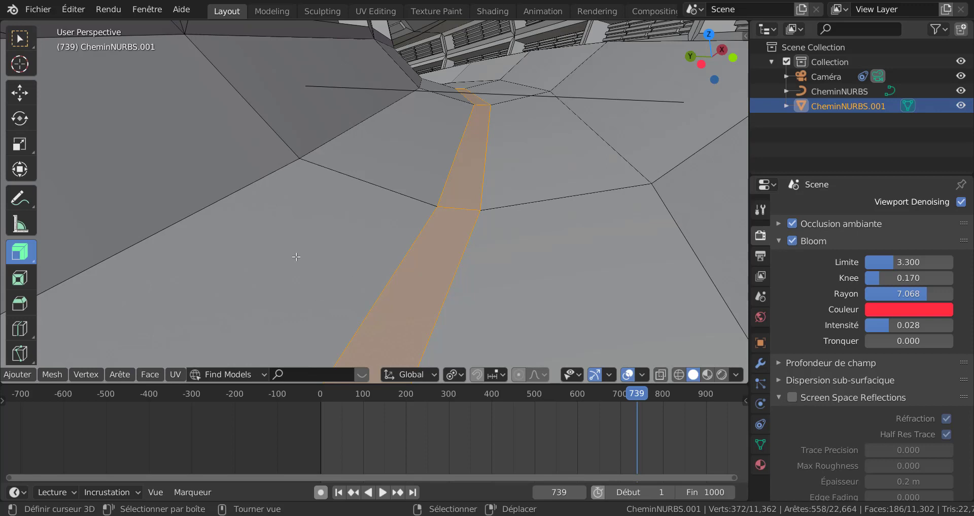
key(q)
mouse_move(258, 290)
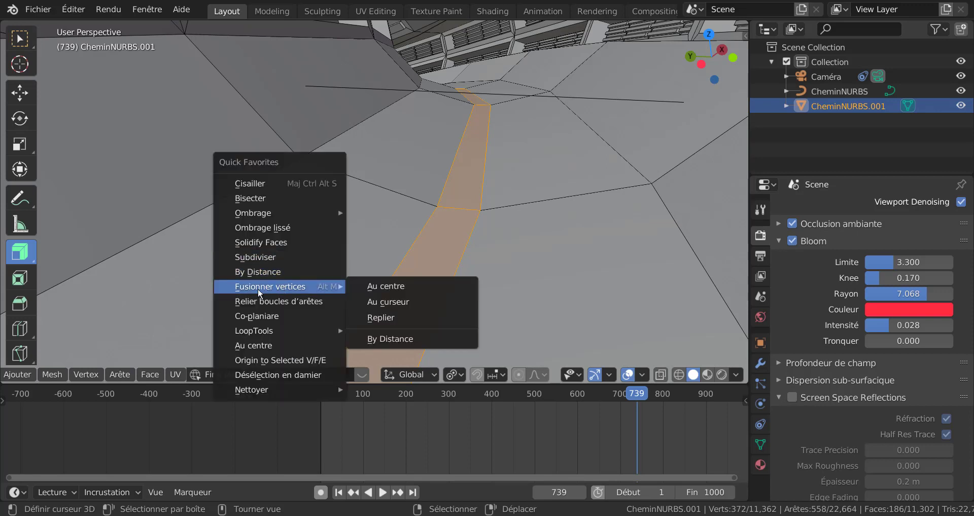
click(259, 262)
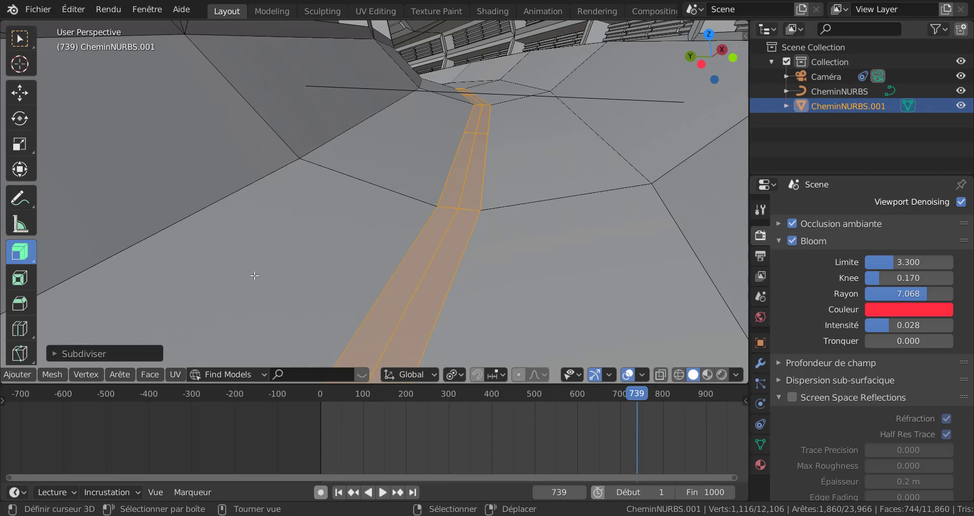
click(97, 352)
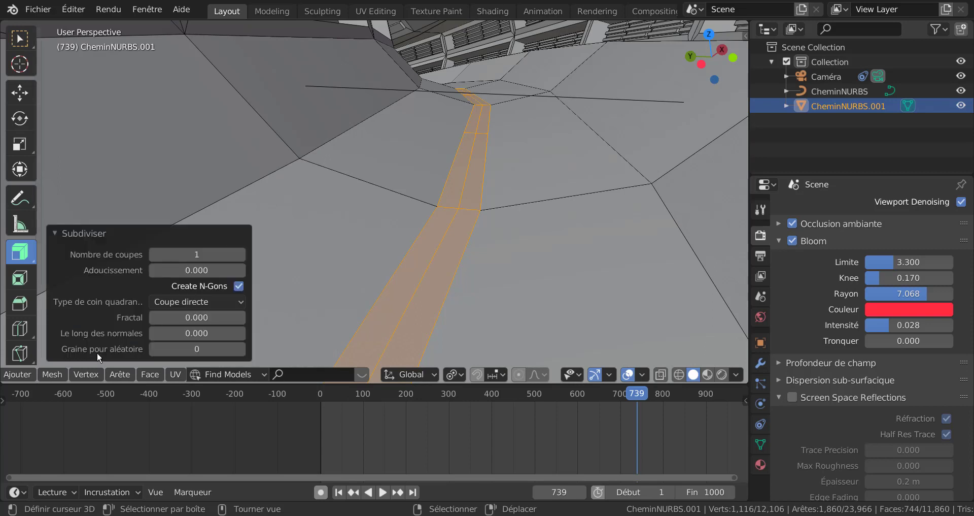
click(240, 254)
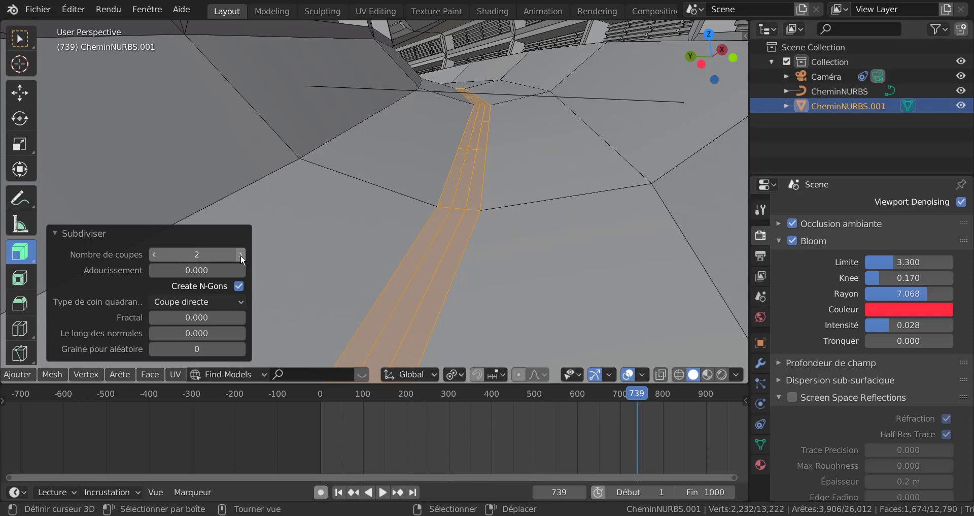
click(240, 254)
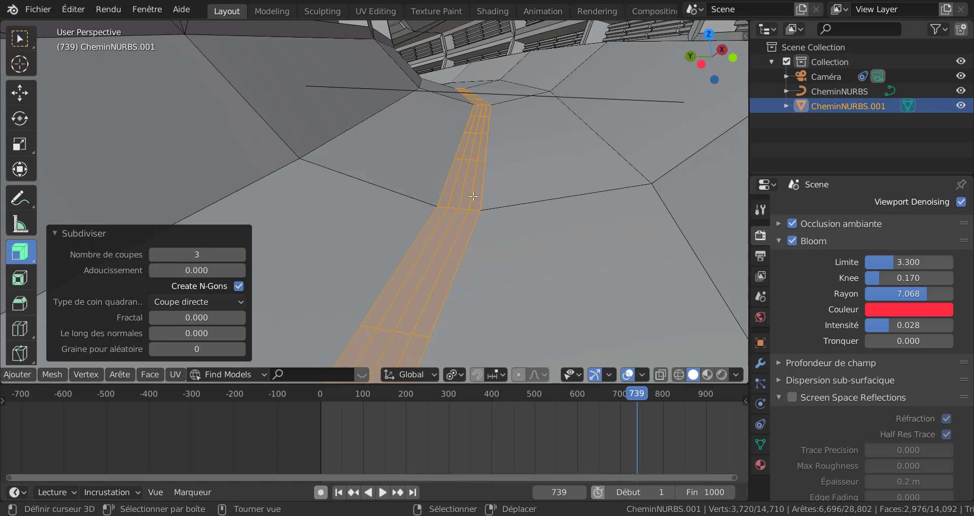
Dissolve the three lengthwise edge loops inside the floor strip, keeping only its crosswise cuts
alt+click(476, 179)
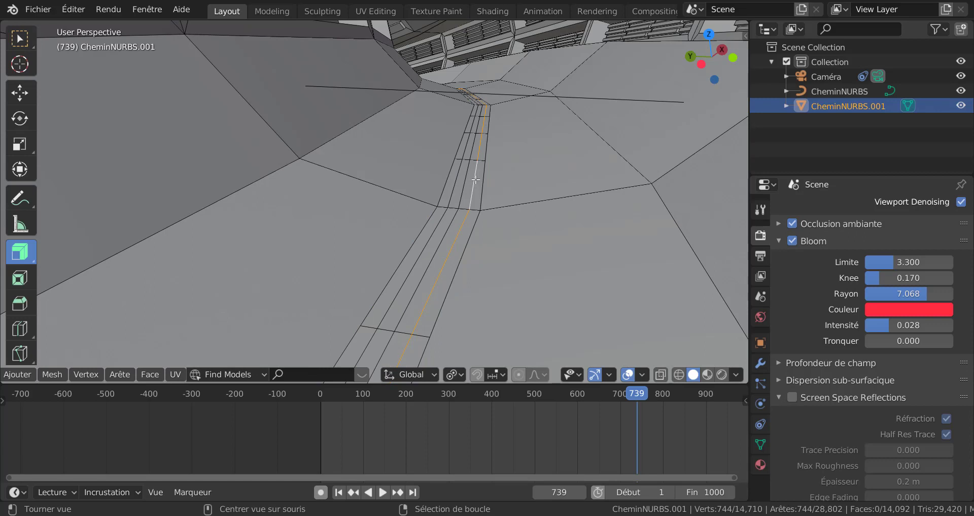
alt+shift+click(456, 184)
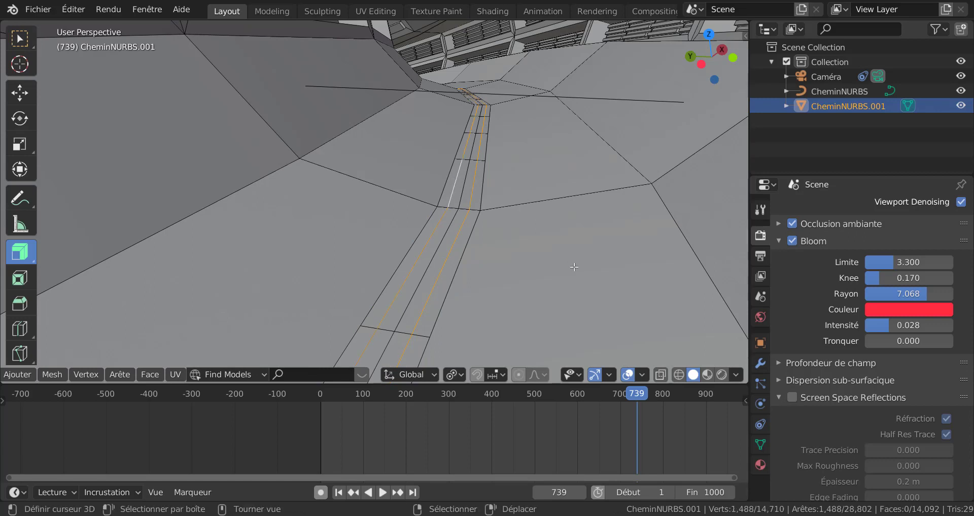
key(x)
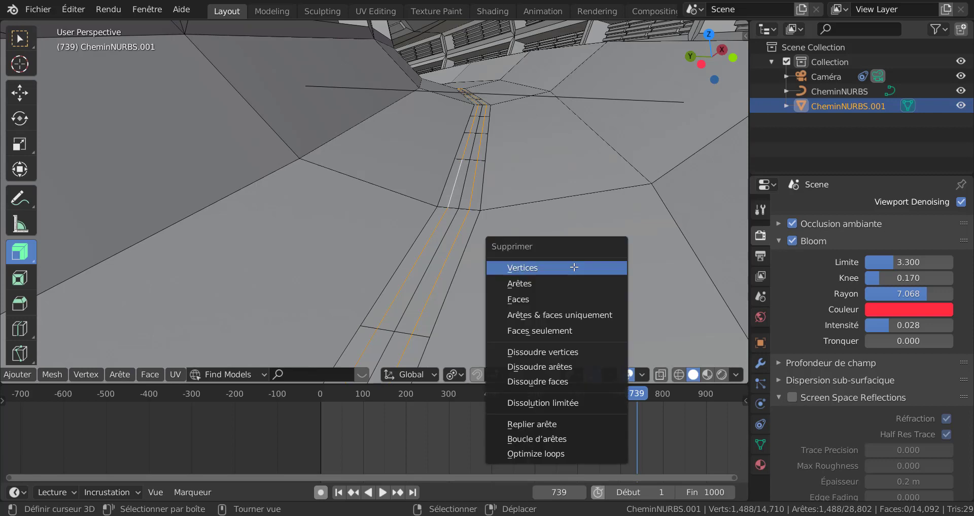
click(554, 367)
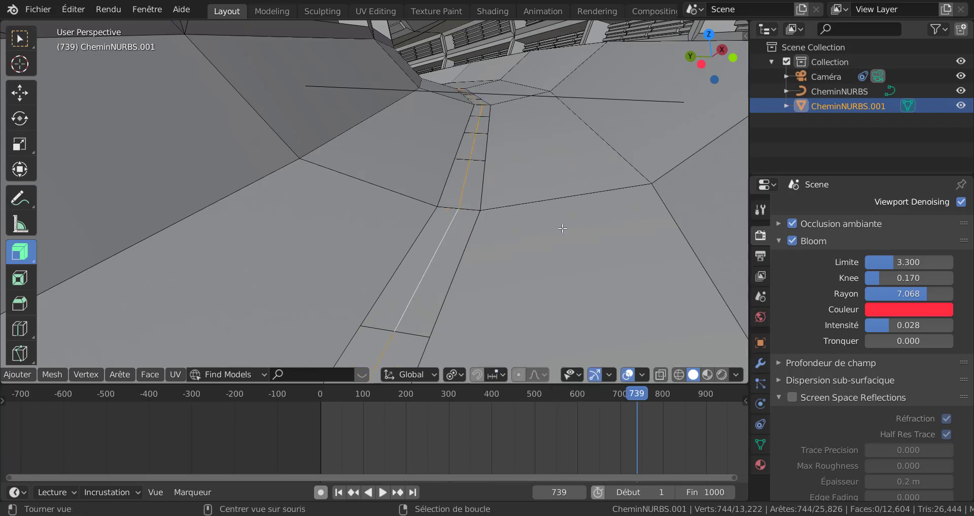
key(x)
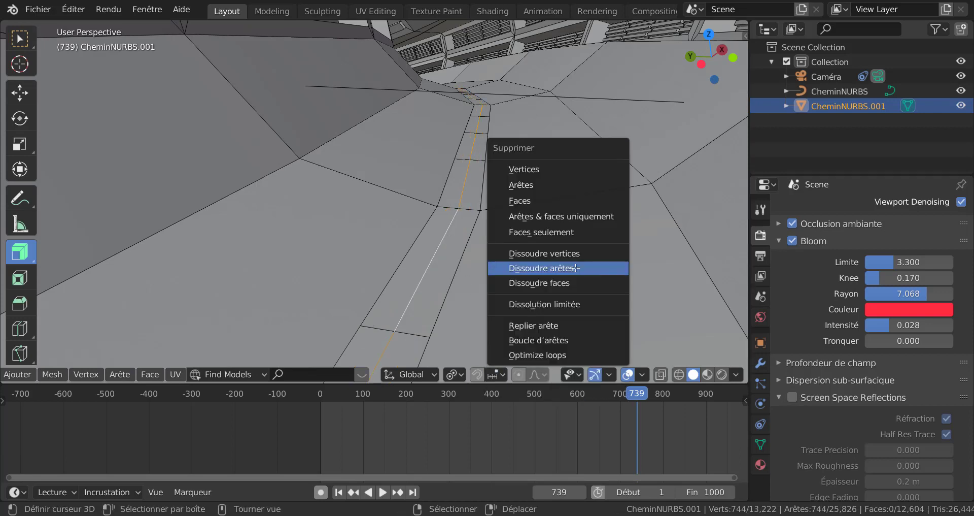
click(576, 268)
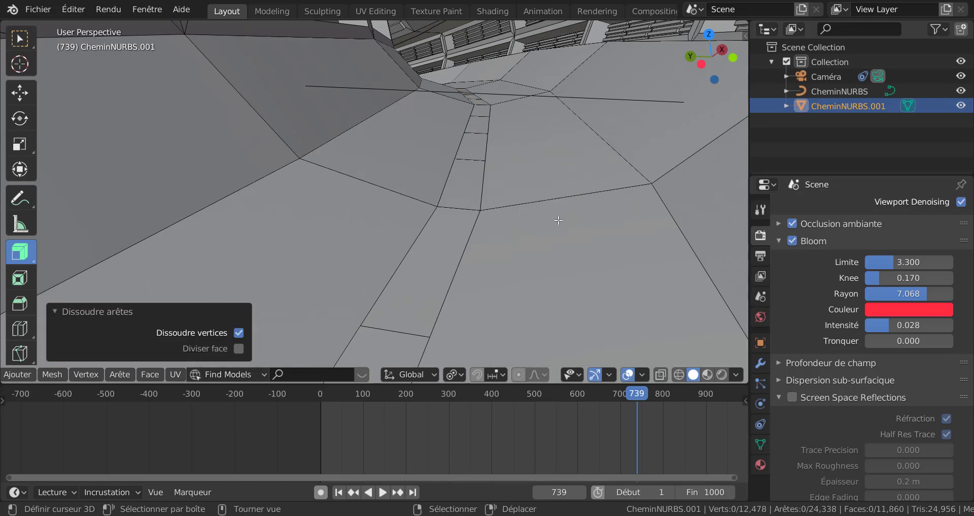
Try to select the floor strip's two long border loops in vertex mode
key(1)
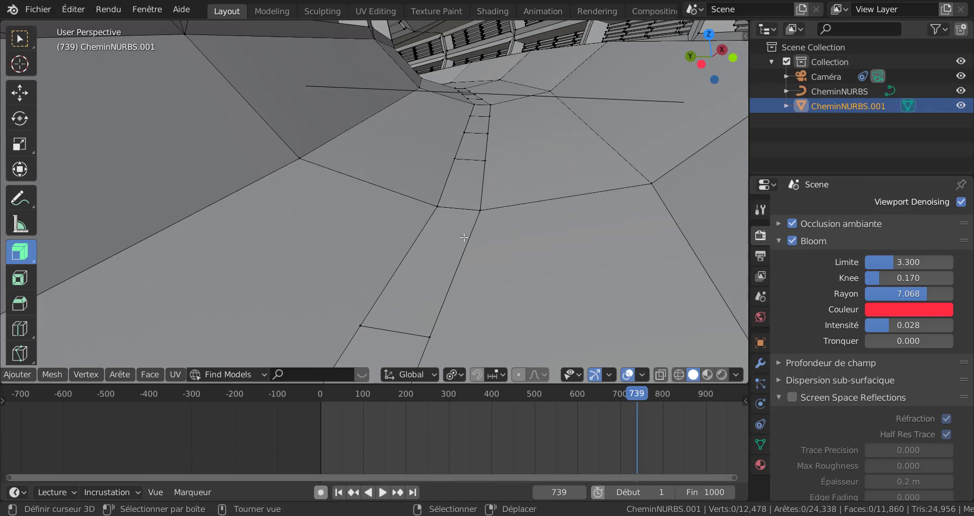
alt+click(489, 177)
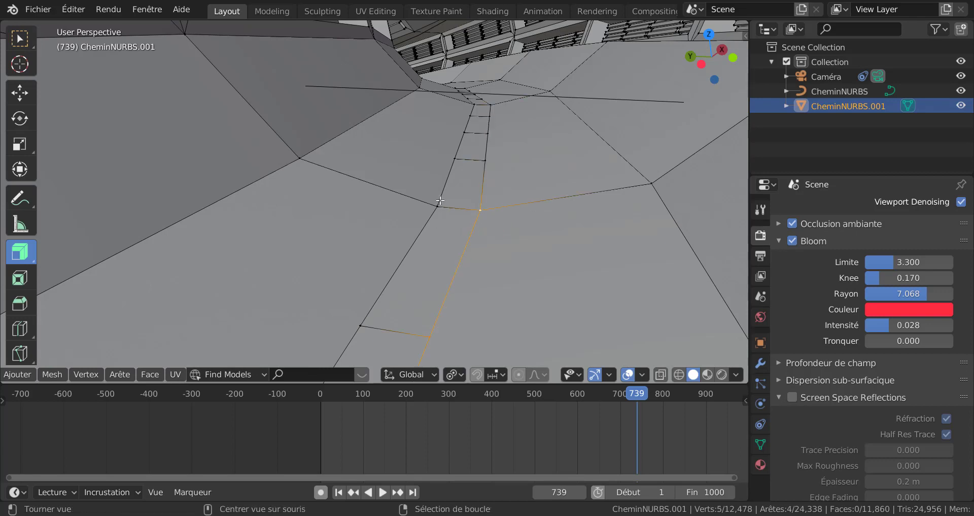
alt+click(446, 228)
alt+click(494, 233)
alt+click(468, 238)
alt+click(494, 233)
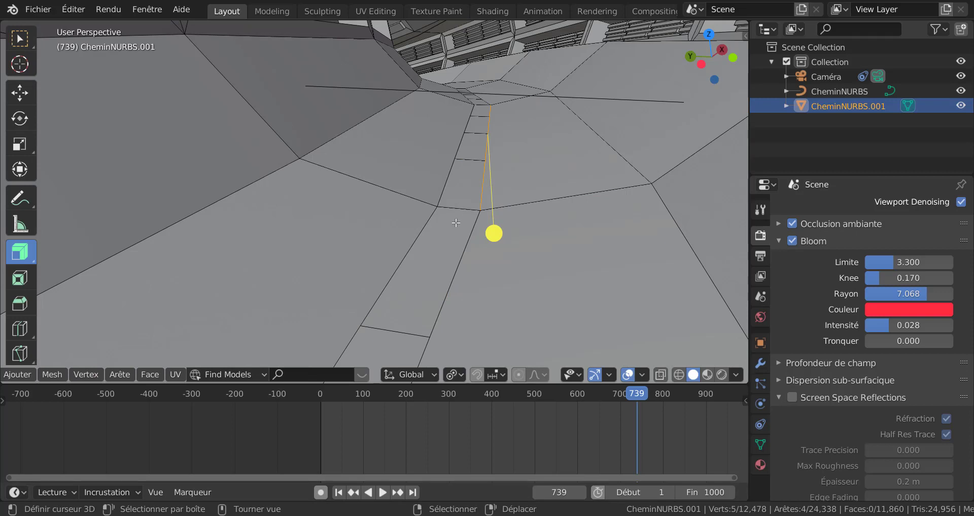
Select the floor strip's face loop, and in edge mode select only its two long border edge loops
key(3)
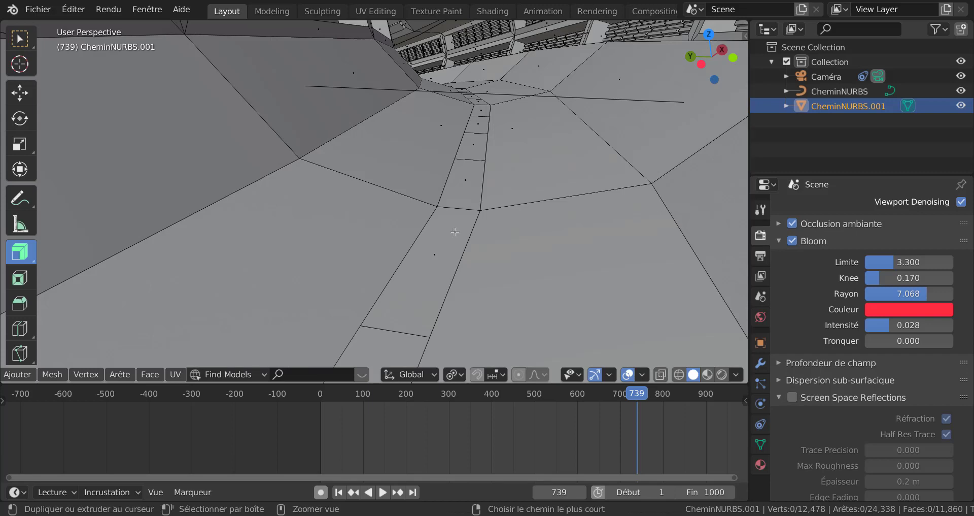
alt+click(462, 207)
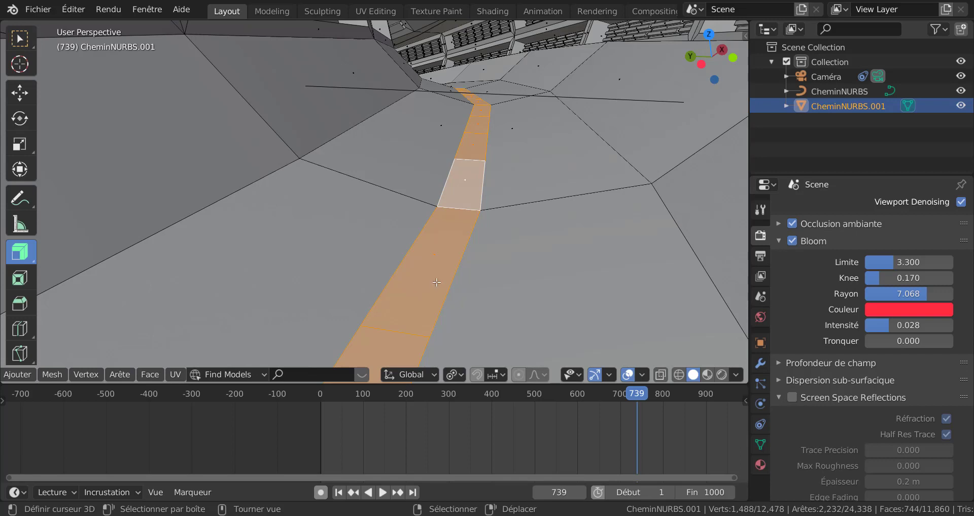
key(2)
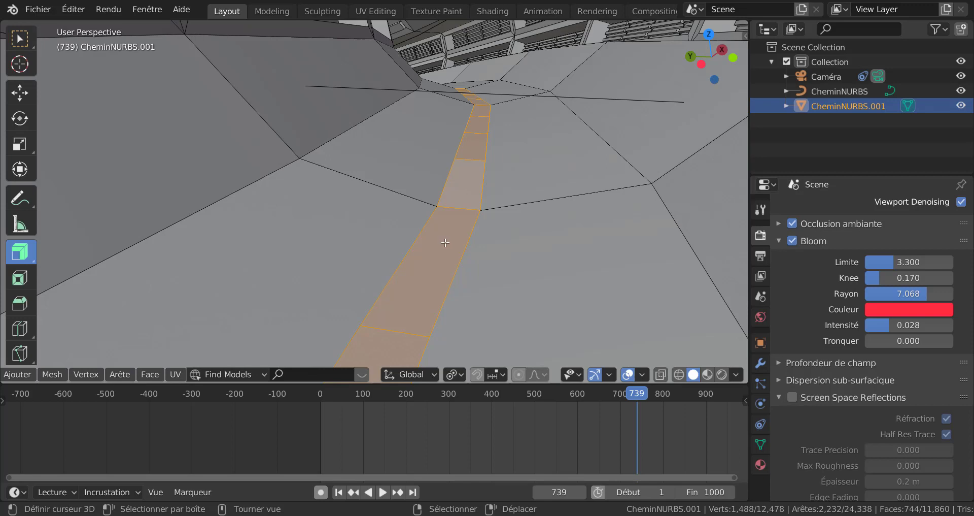
key(ctrl)
key(alt)
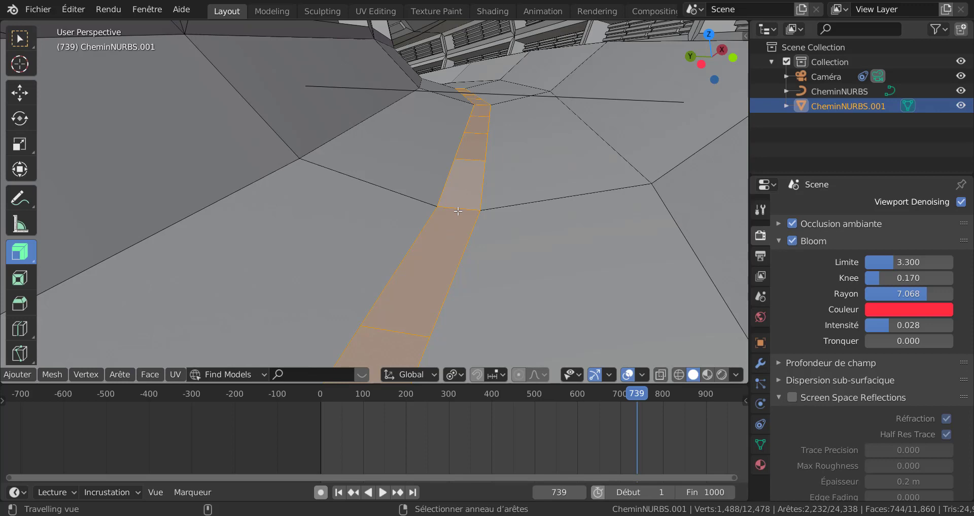
ctrl+alt+click(458, 211)
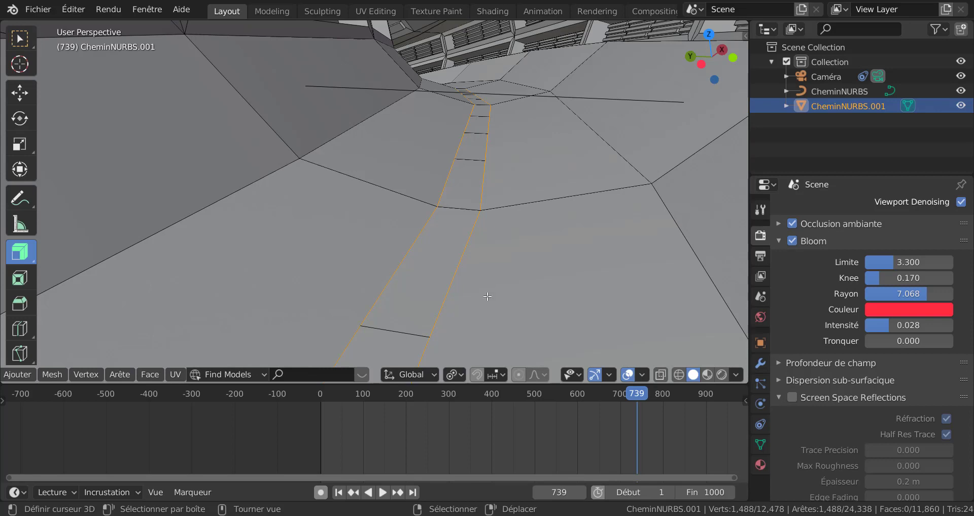
key(1)
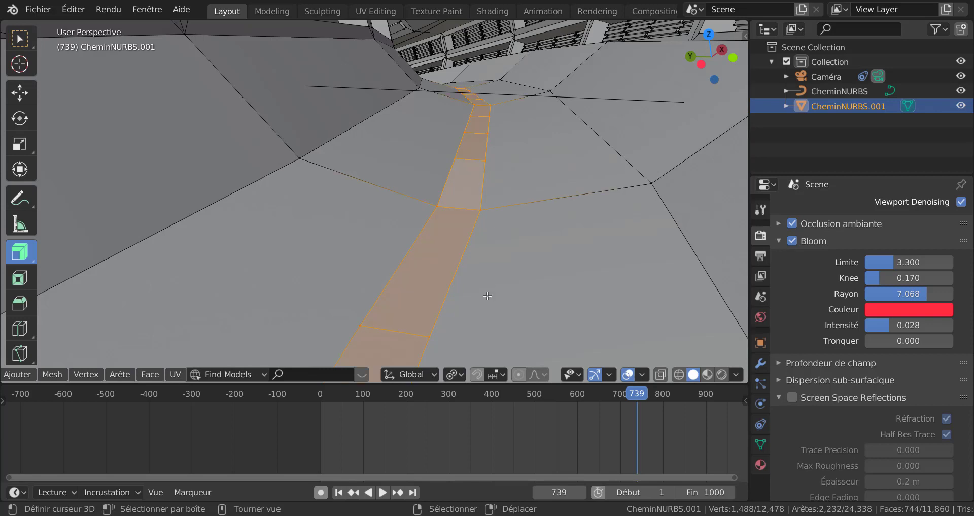
key(ctrl+z)
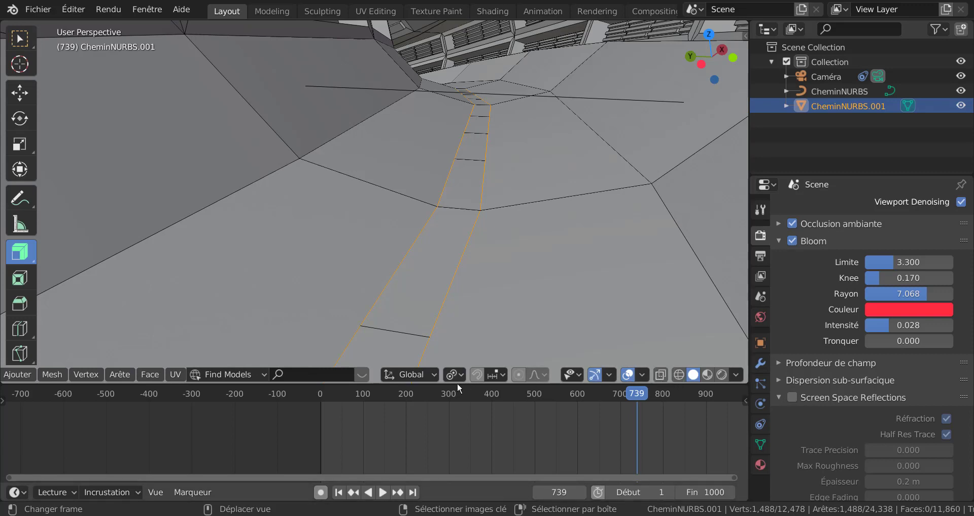
Set the transform pivot point to individual origins
scroll(513, 304, down, 1)
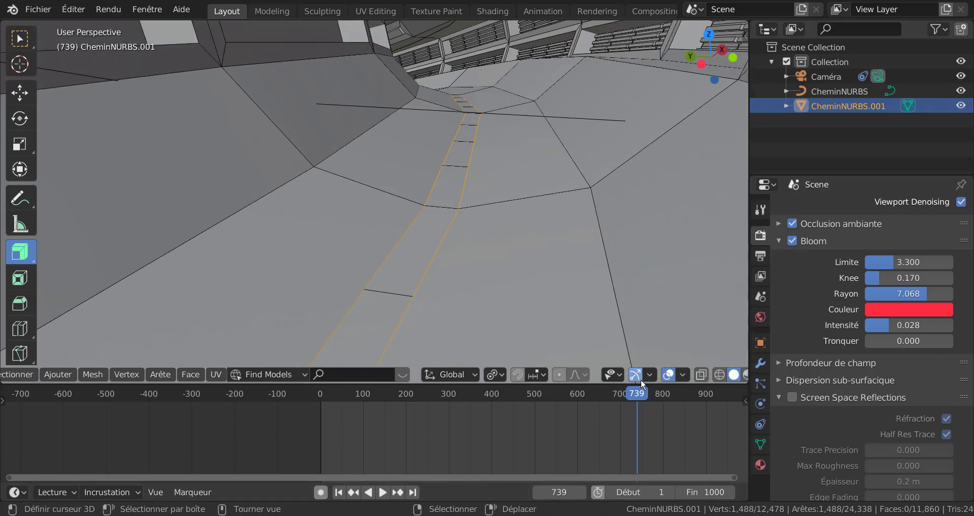
click(642, 377)
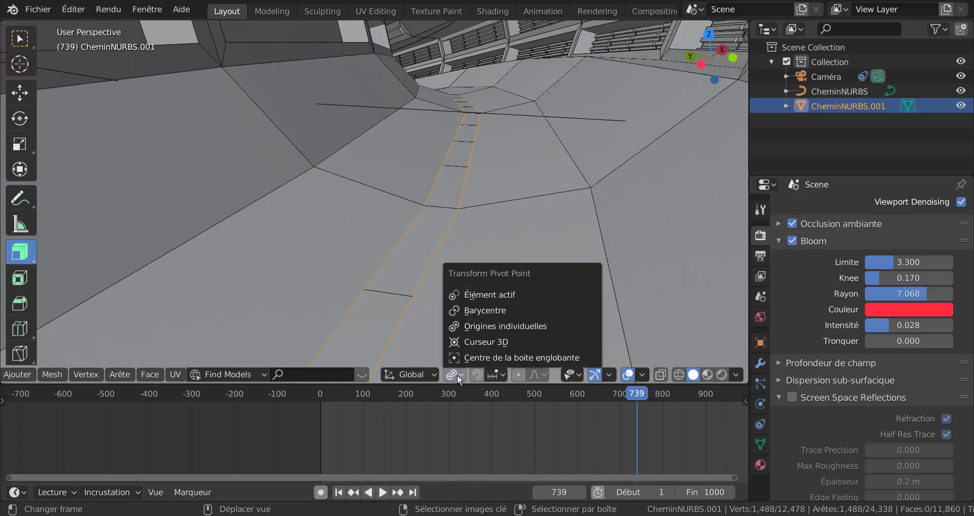
click(475, 326)
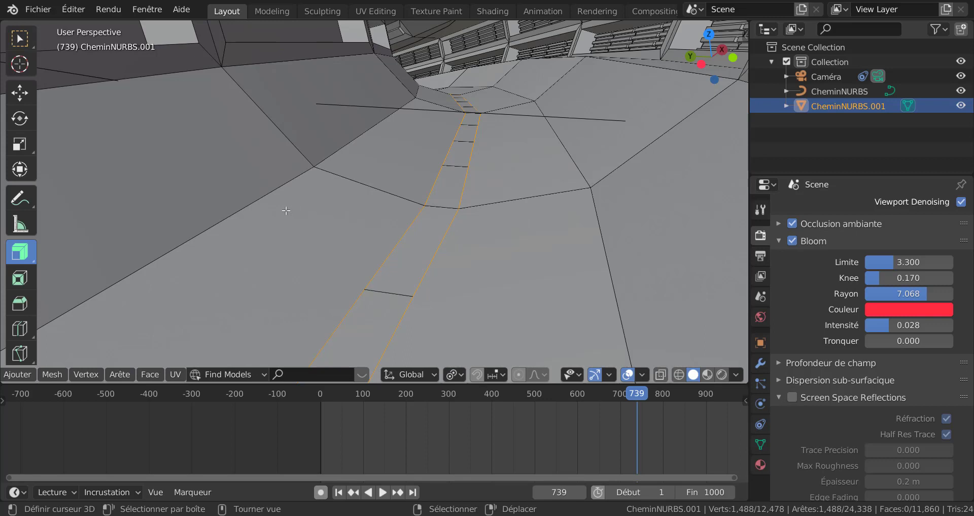
Relax the floor strip's two border loops with LoopTools, using 5 iterations
key(q)
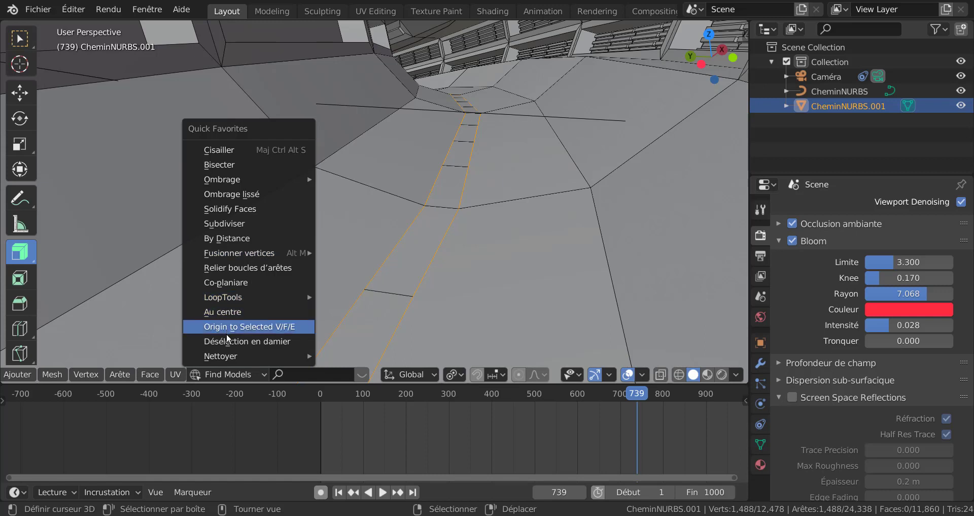
mouse_move(231, 300)
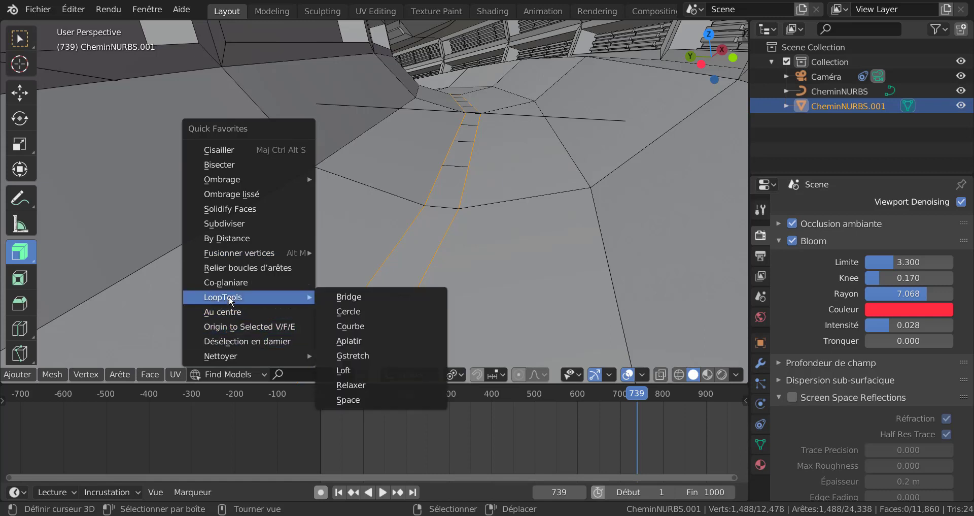
click(351, 385)
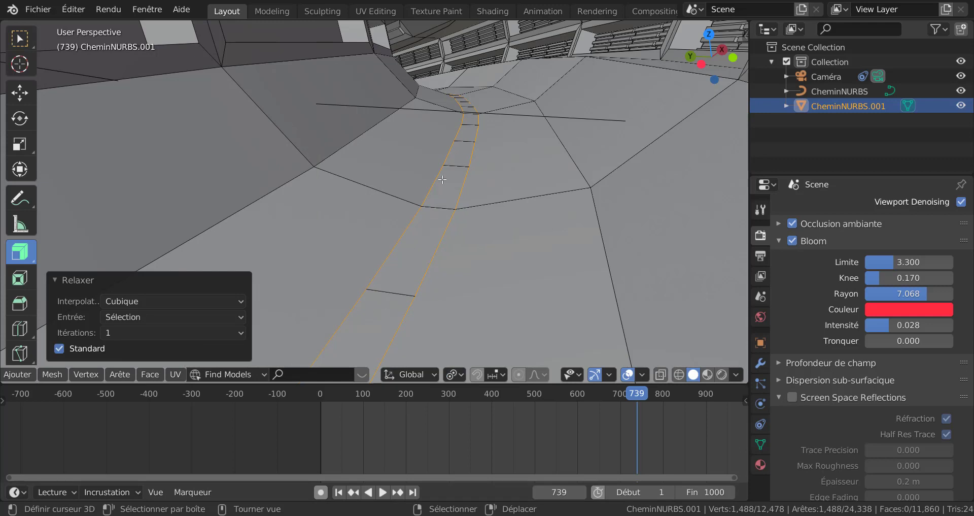
click(240, 333)
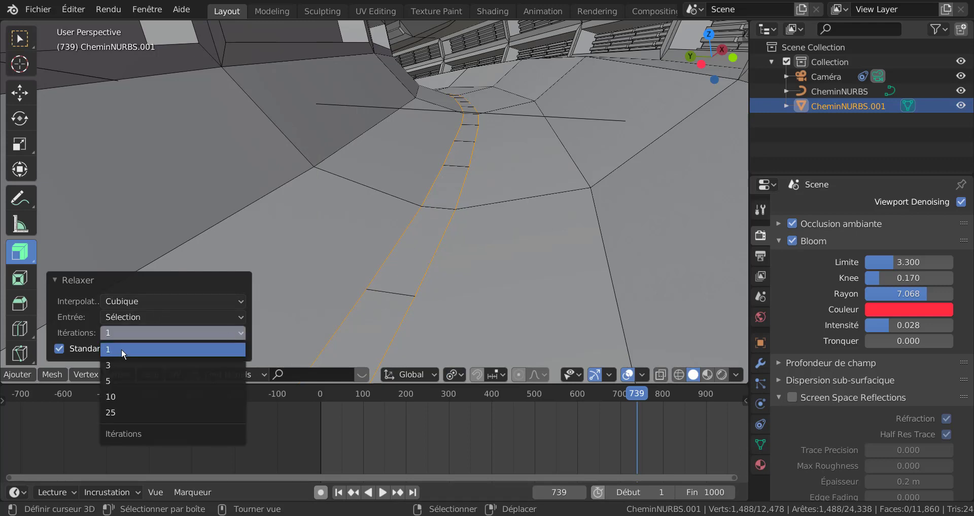
click(124, 380)
click(119, 374)
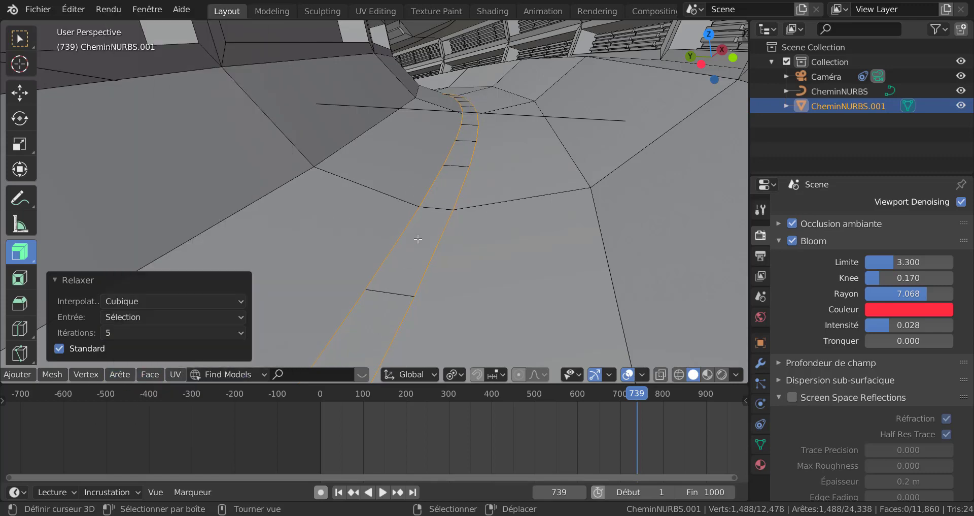
Check the smoothed floor strip in object mode, and return to edit mode with rendered viewport shading
key(Tab)
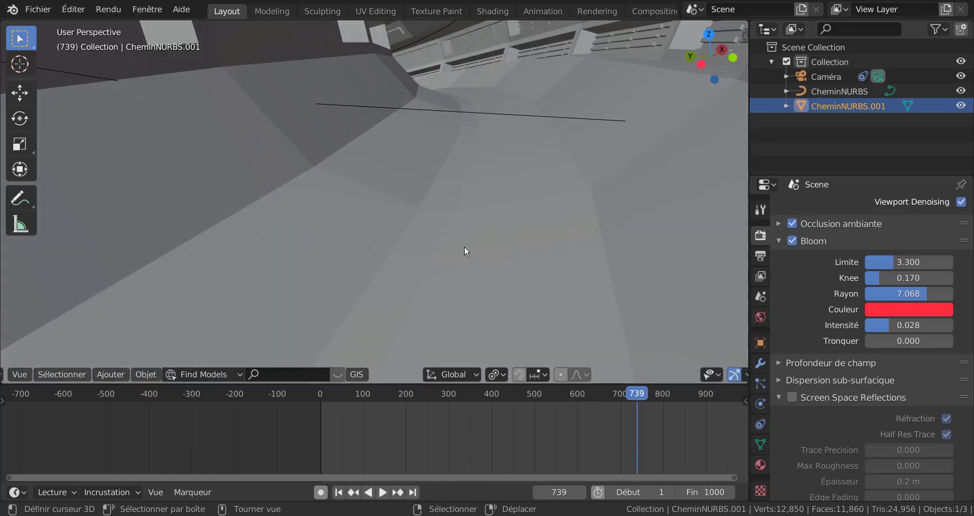
key(Tab)
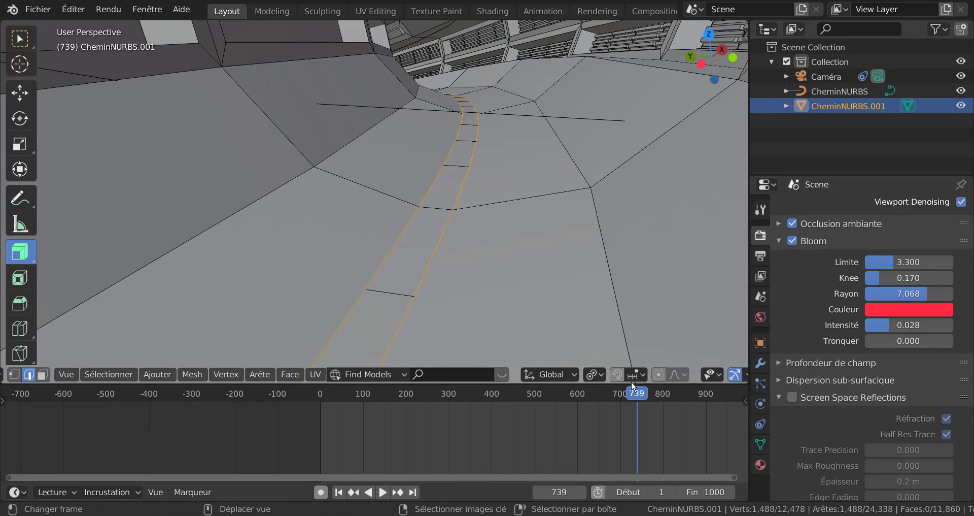
scroll(631, 380, down, 5)
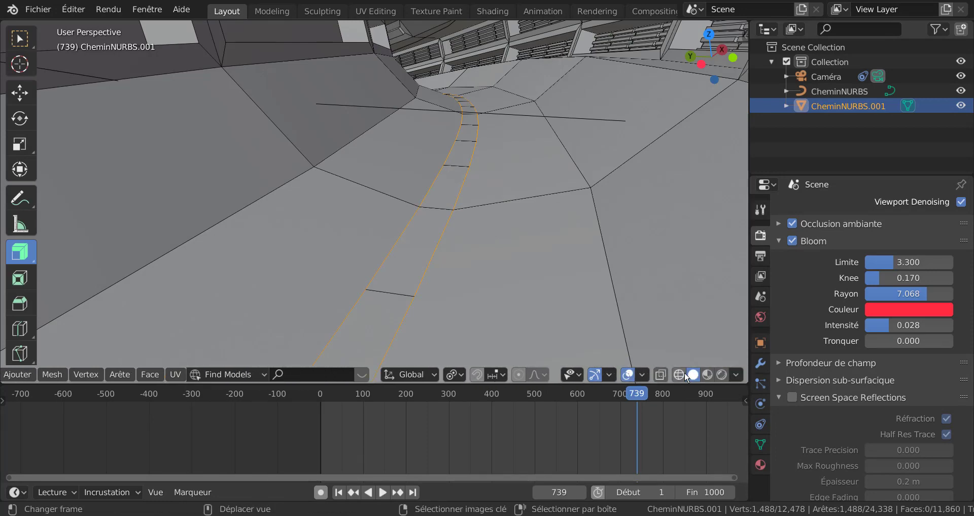
click(721, 374)
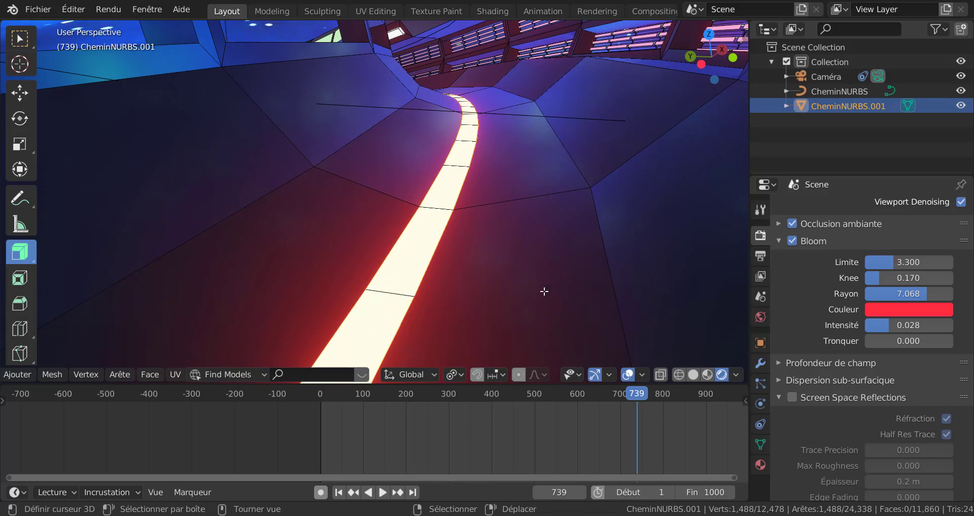
Compare the floor strip's smoothed curve in object mode and edit mode, and end in edit mode
key(Tab)
key(Tab)
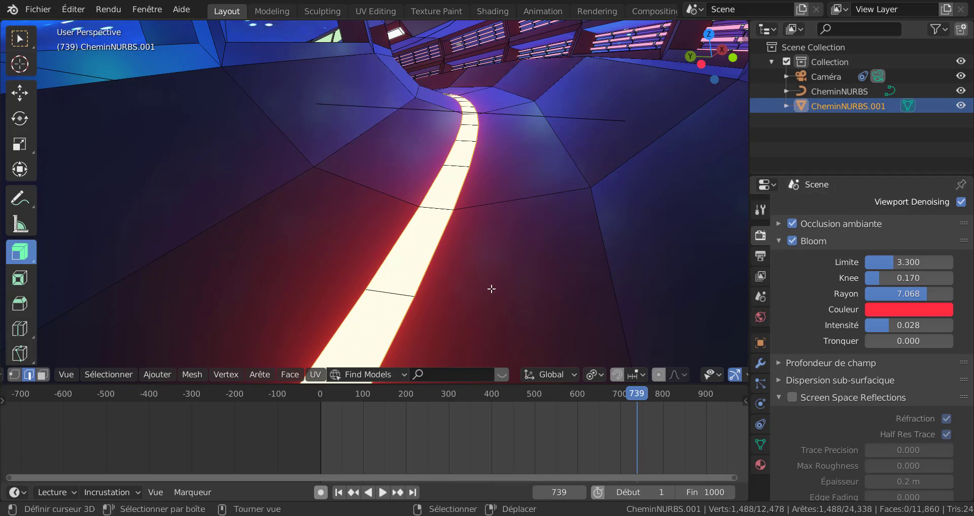
key(Tab)
key(Tab)
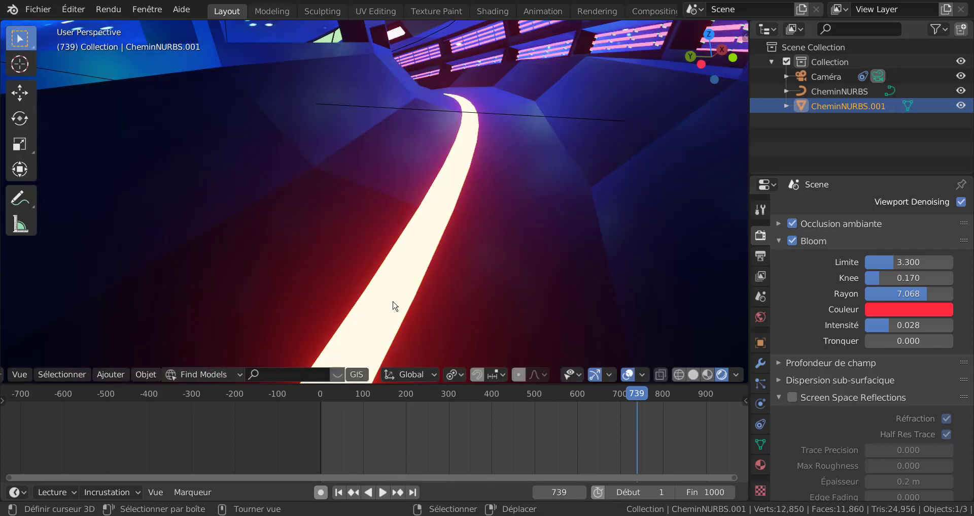
scroll(706, 374, down, 3)
scroll(706, 374, down, 1)
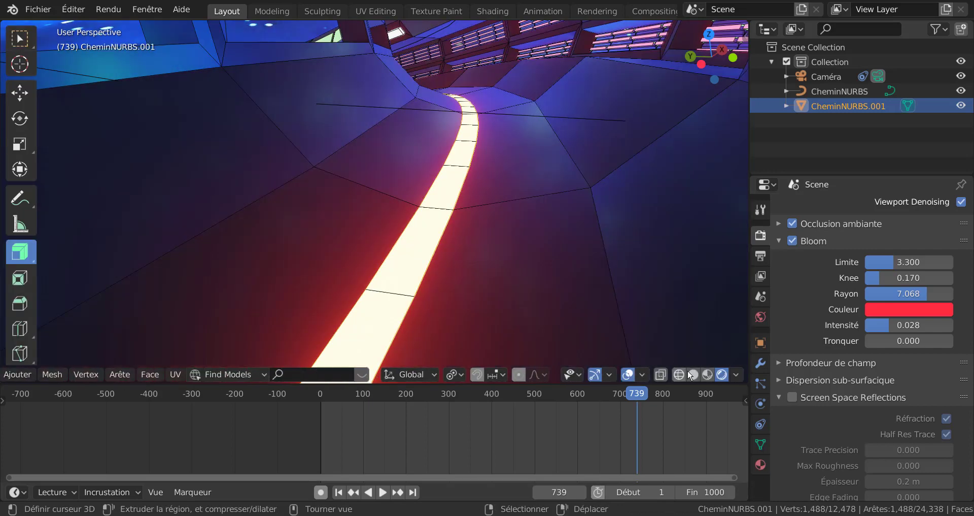
Switch to solid shading and add two lengthwise loop cuts along the floor strip, keeping them evenly spaced without sliding
click(694, 374)
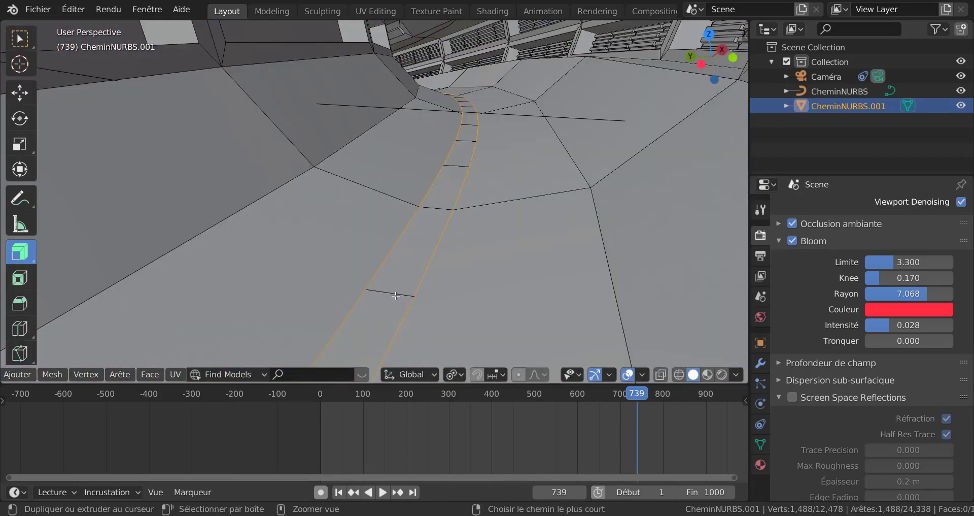
key(ctrl+r)
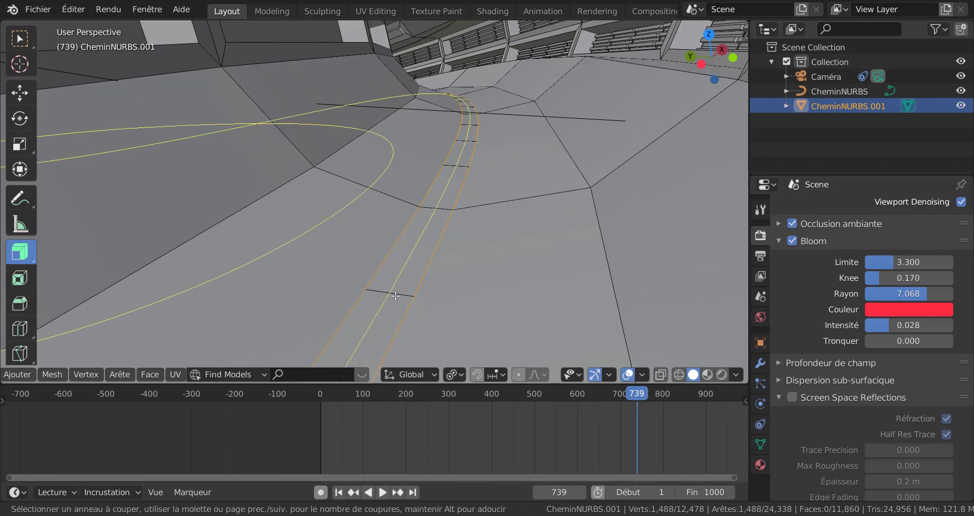
scroll(396, 295, up, 1)
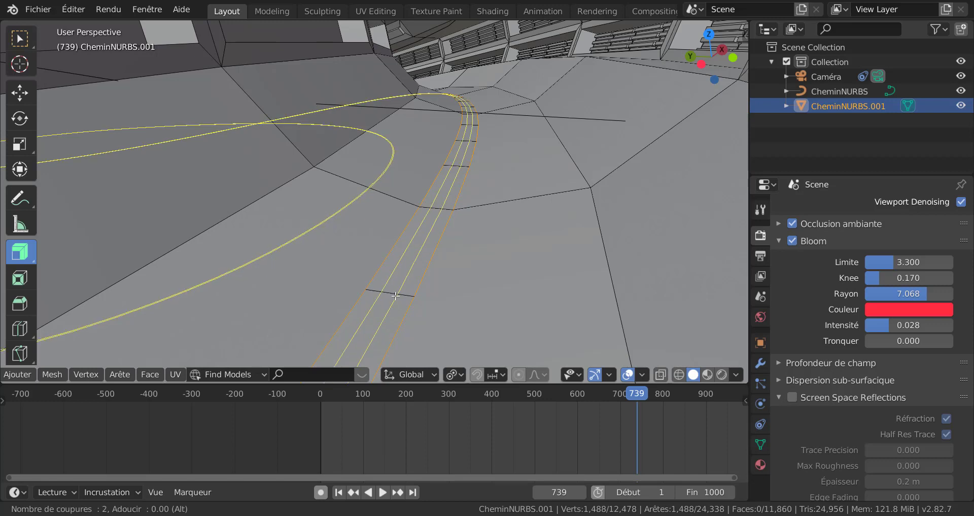
click(396, 295)
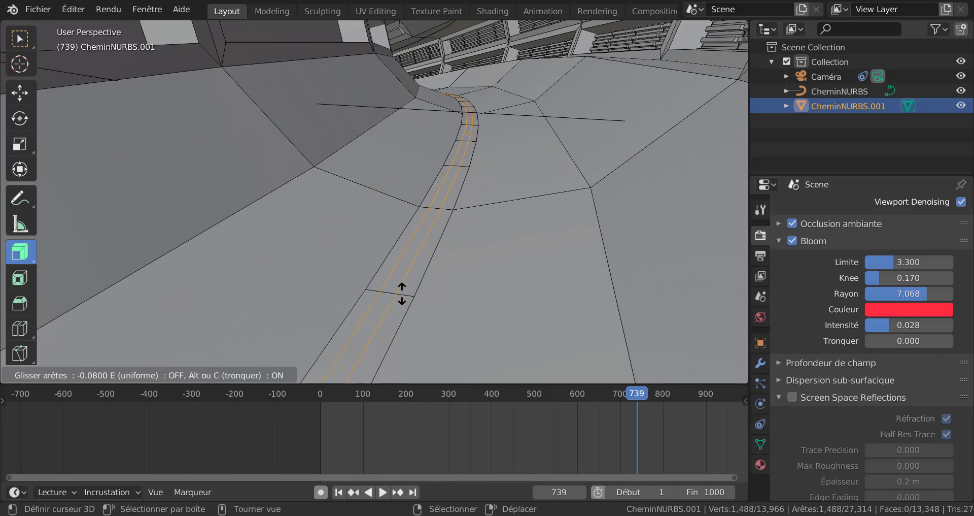
right_click(402, 293)
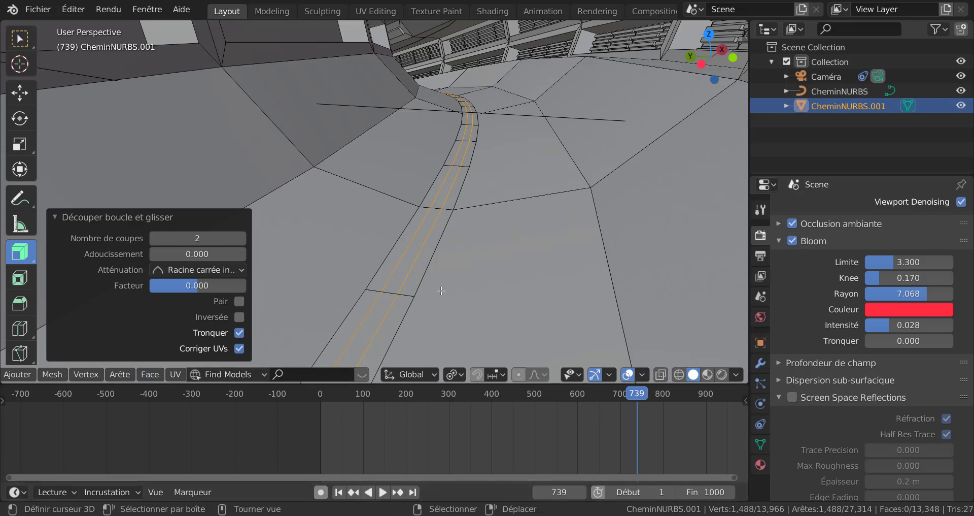
Select the central face loop of the floor strip, between the two lengthwise cuts, in face mode
click(411, 281)
alt+click(394, 291)
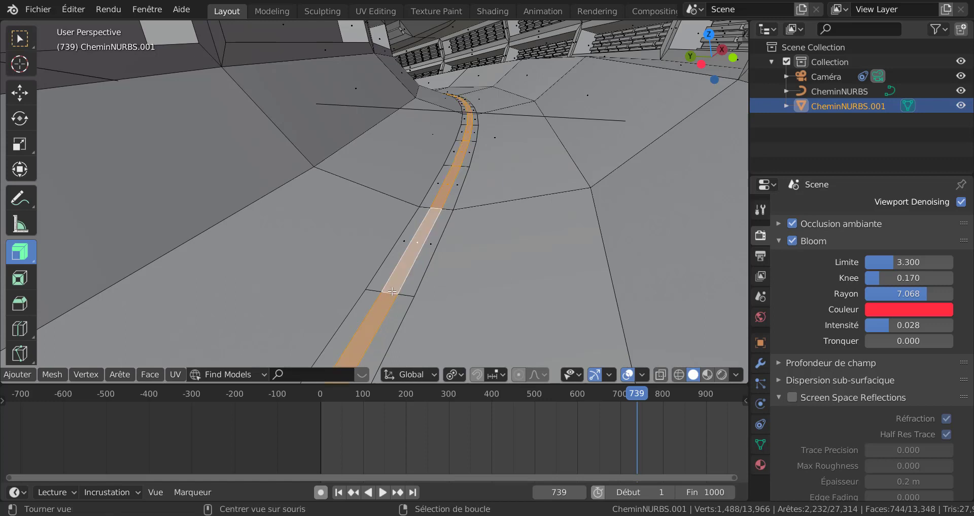
middle_drag(489, 292, 491, 290)
scroll(492, 290, up, 1)
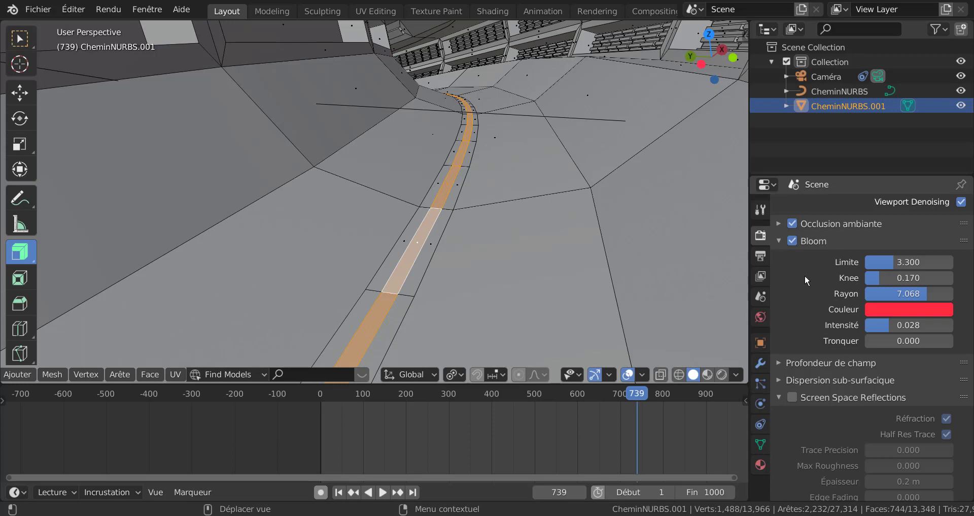
scroll(827, 292, up, 4)
scroll(827, 290, down, 4)
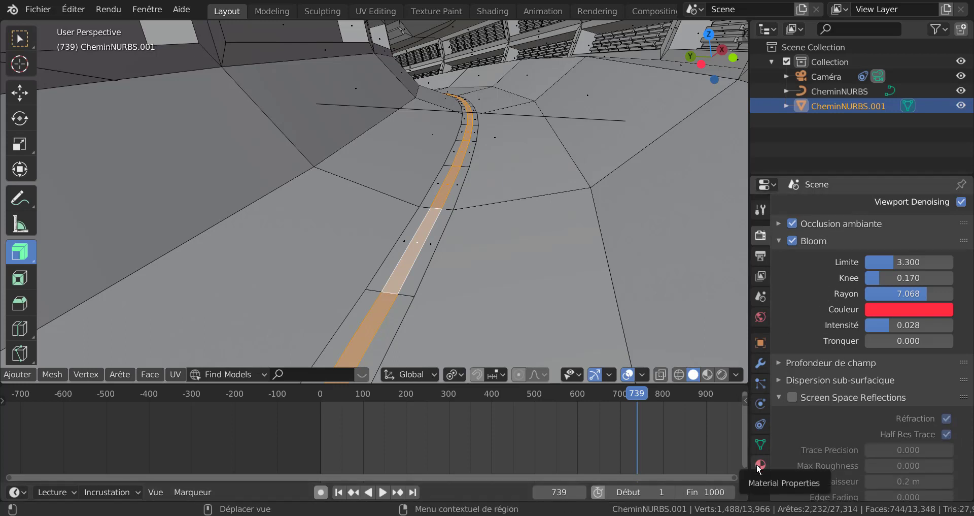
Assign a new material in its own slot to the strip's central face loop, and preview it in rendered shading
click(757, 464)
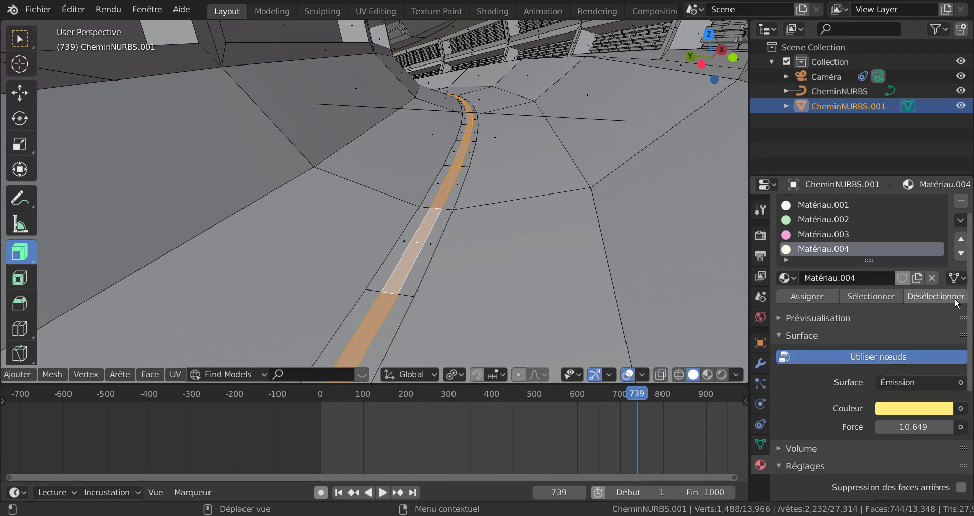
scroll(956, 303, up, 1)
click(961, 206)
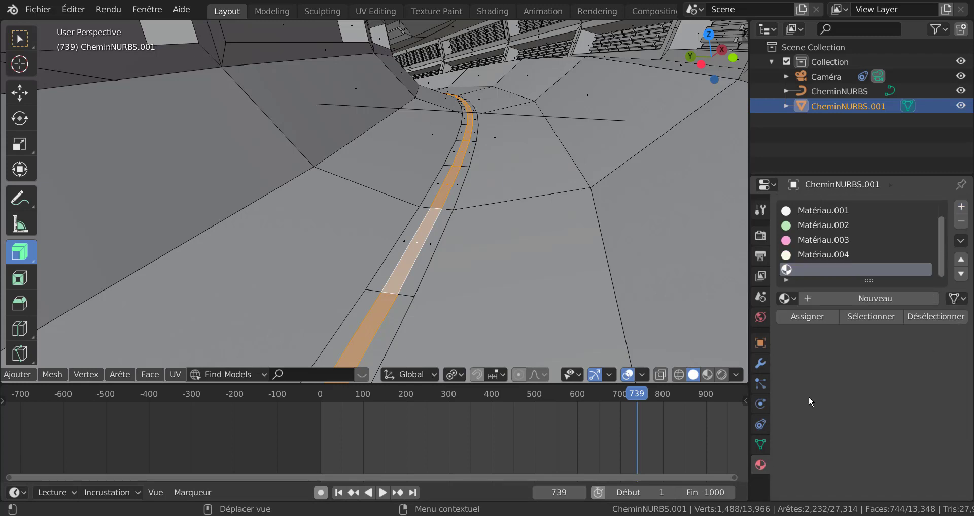
click(863, 299)
scroll(818, 441, down, 4)
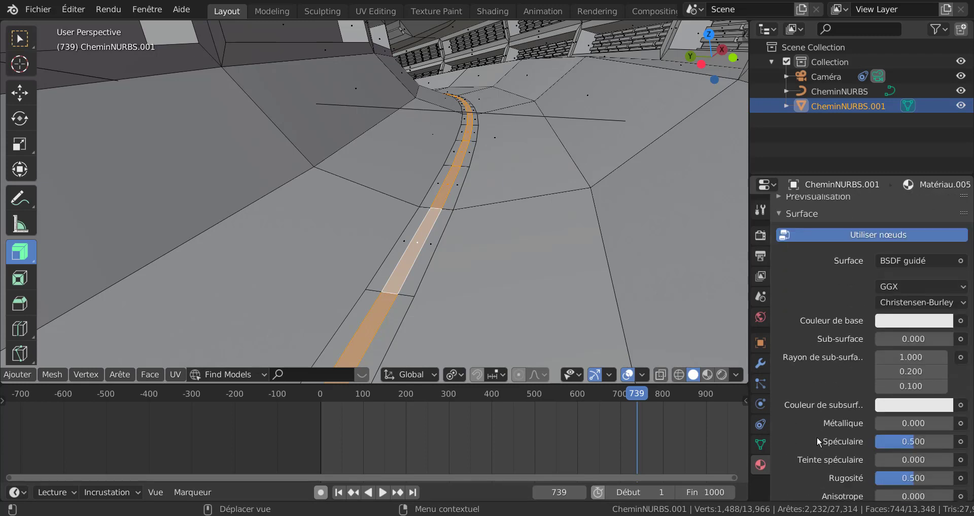
scroll(818, 441, up, 2)
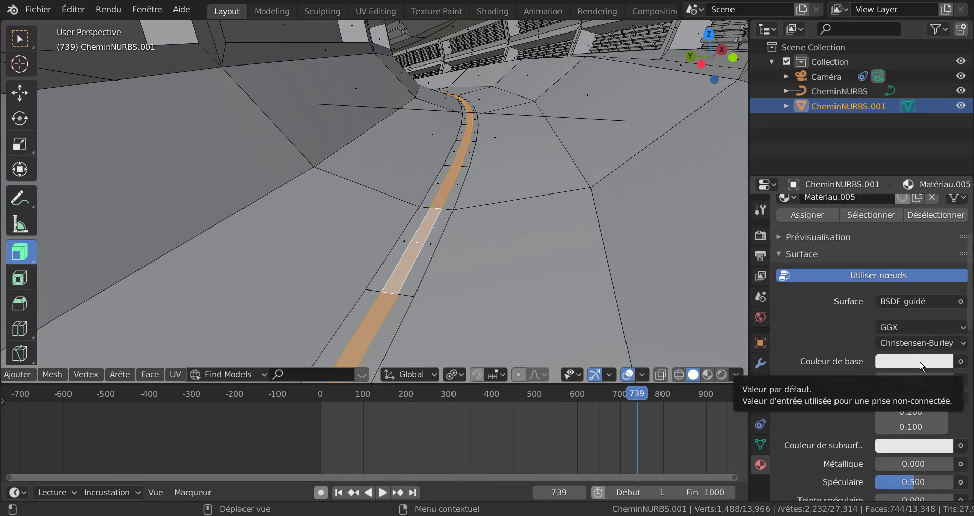
scroll(922, 366, up, 4)
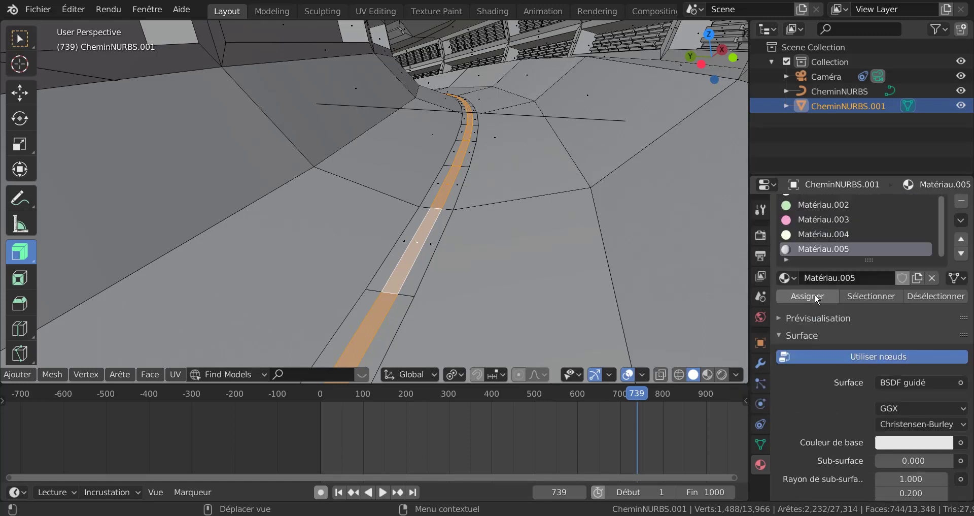
click(816, 295)
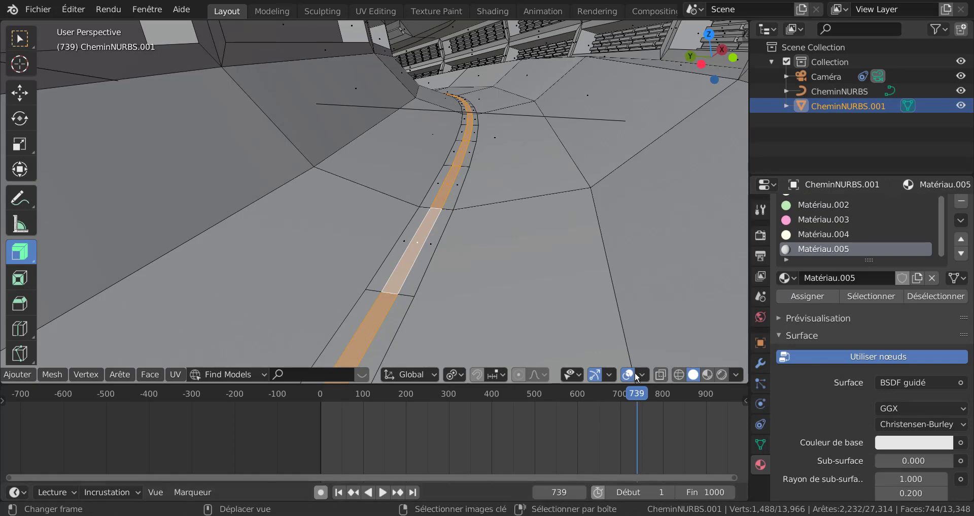
click(722, 374)
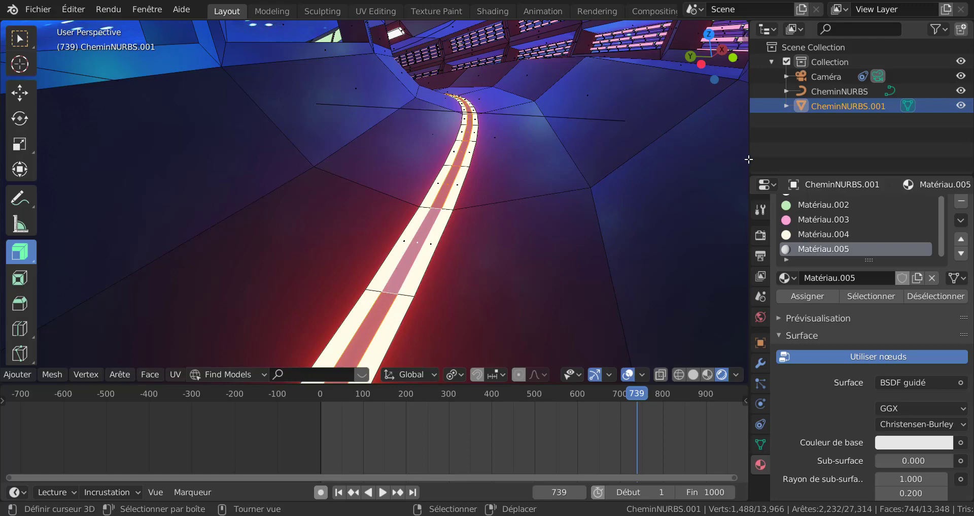
Widen the 3D viewport slightly and split it vertically into a large area and a narrower one
mouse_move(749, 159)
mouse_down()
mouse_move(696, 169)
mouse_move(757, 163)
mouse_up()
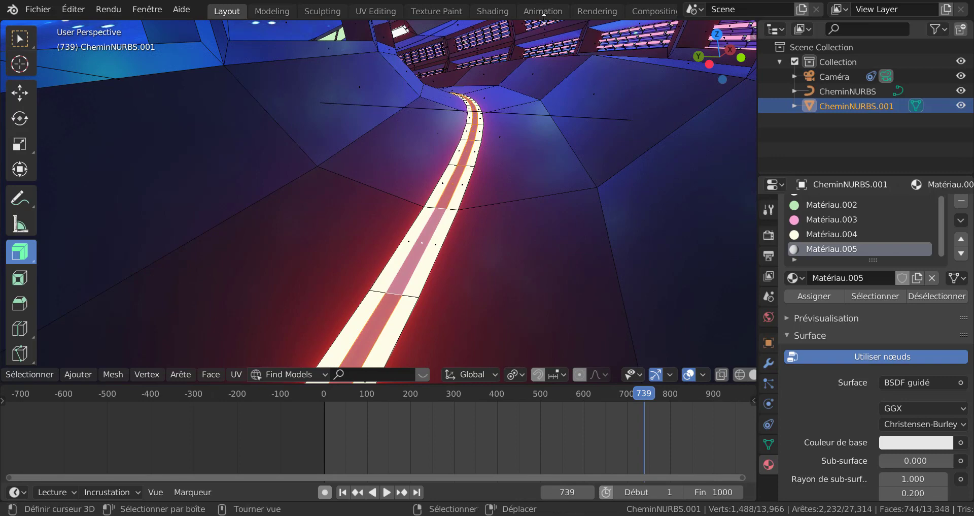
right_click(544, 19)
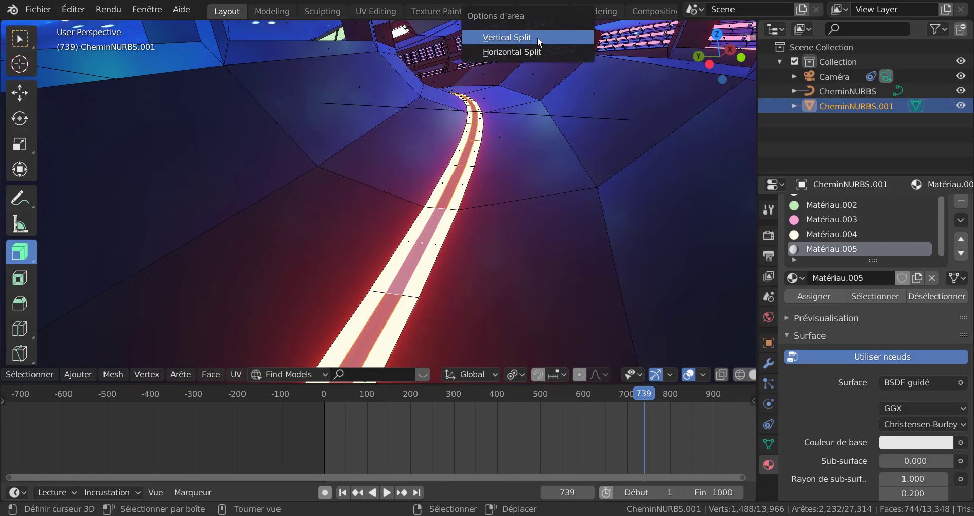
click(537, 37)
click(529, 93)
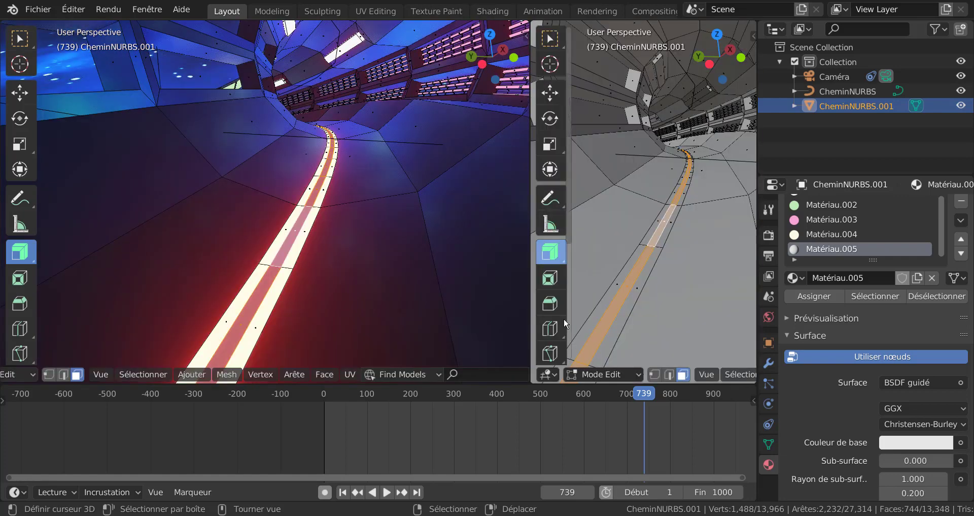
Turn the narrower viewport area into a shader editor, hide its sidebar and frame the new material's nodes
click(548, 374)
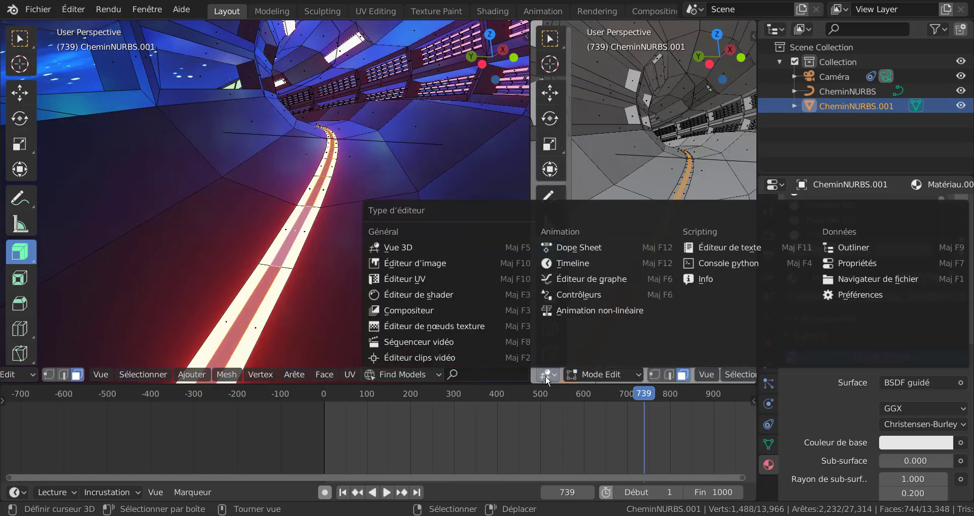
click(398, 294)
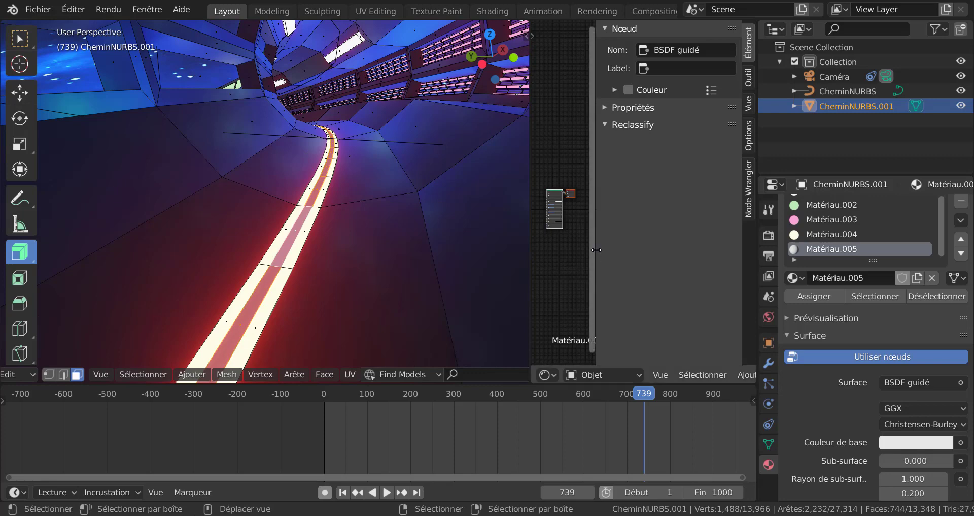
drag(607, 250, 662, 280)
key(Home)
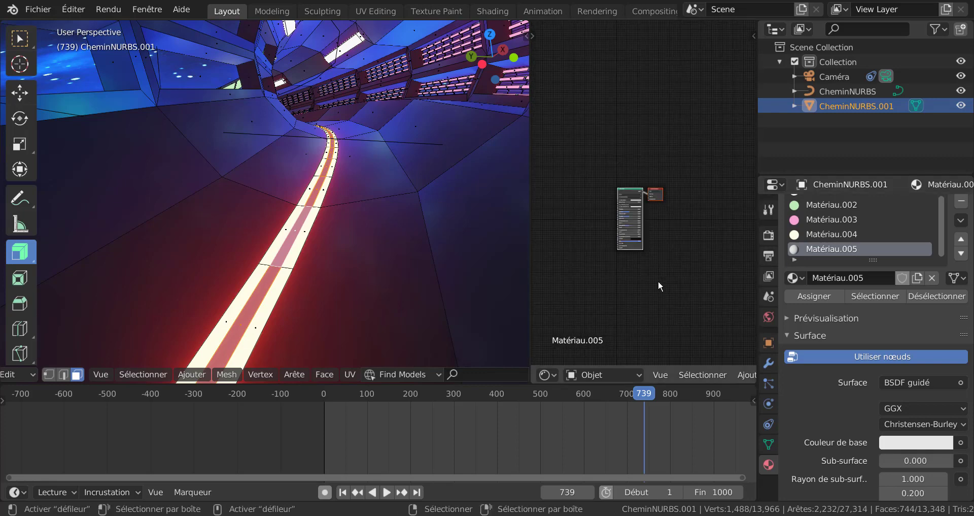
scroll(679, 273, up, 4)
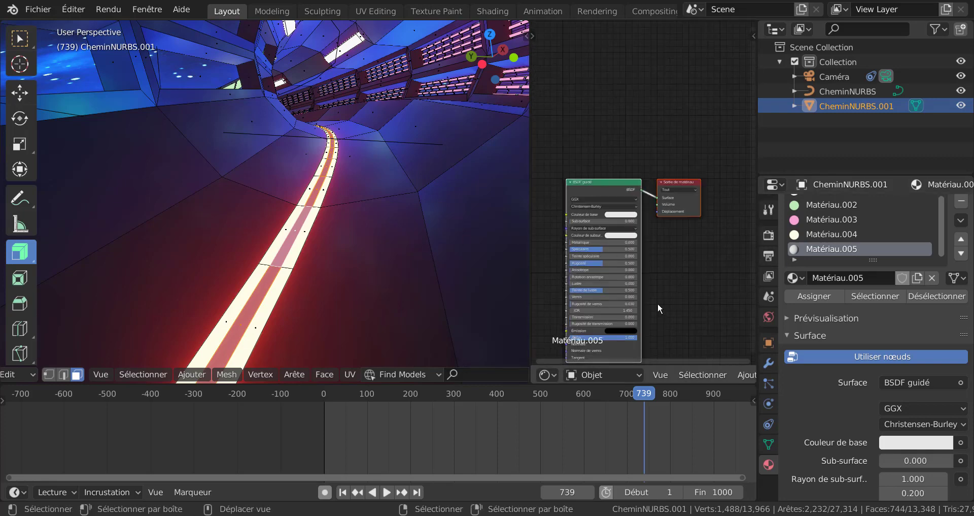
scroll(688, 265, up, 1)
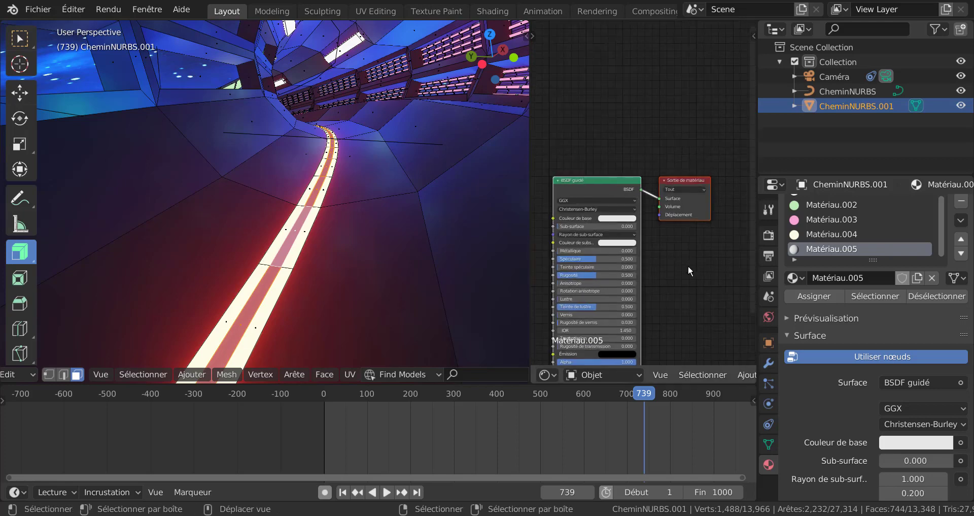
Set the BSDF node's base colour to a light green with hue 0.370 and saturation 0.441
click(614, 218)
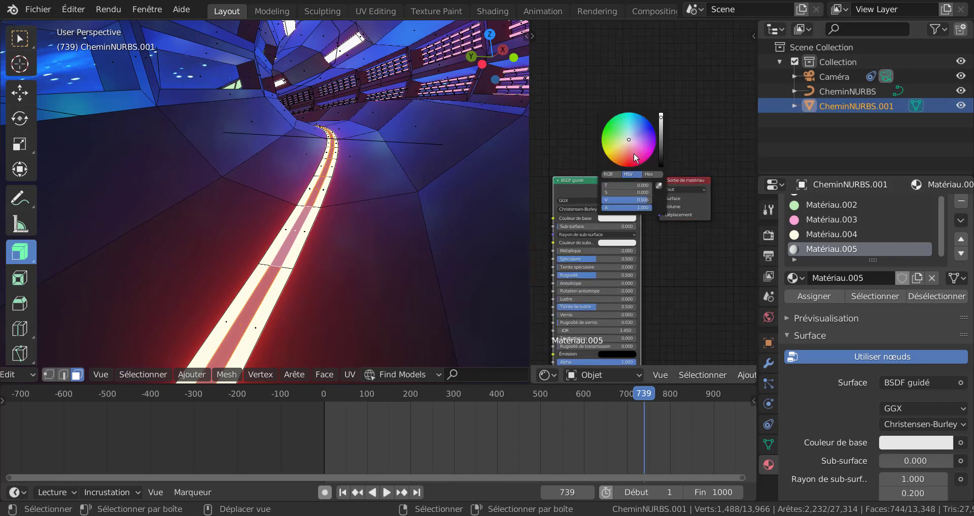
drag(635, 158, 641, 123)
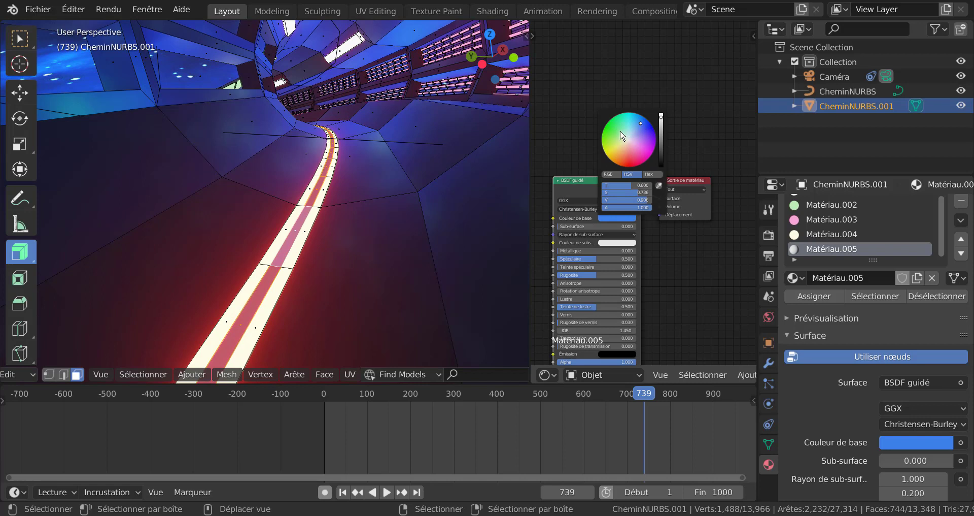
click(620, 131)
click(661, 149)
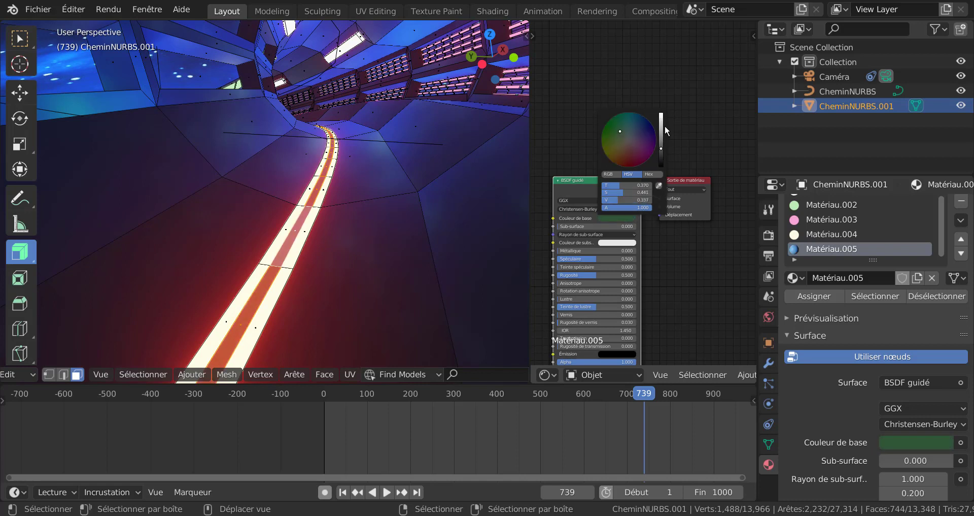
mouse_move(665, 128)
mouse_down()
mouse_move(665, 140)
mouse_move(669, 120)
mouse_up()
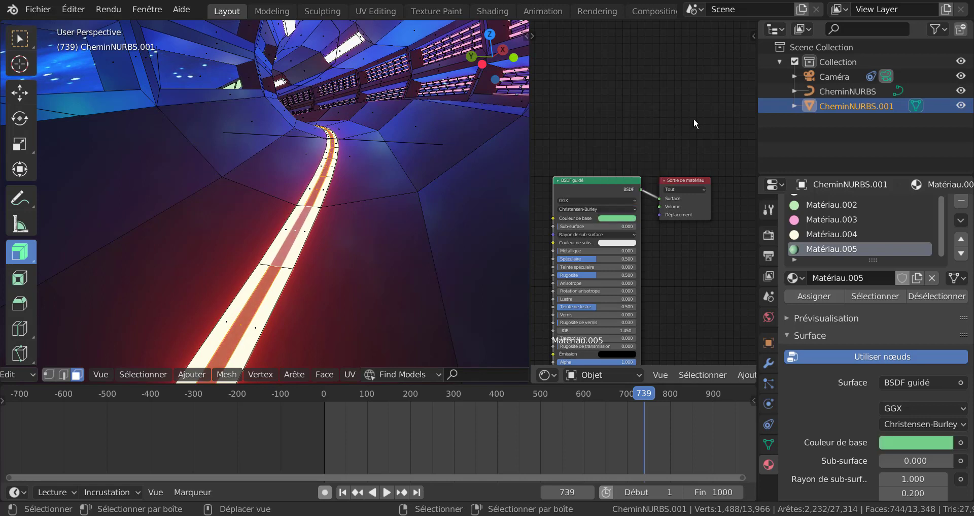
Add a Separate XYZ node to the material and place it just before the BSDF node
scroll(640, 185, up, 1)
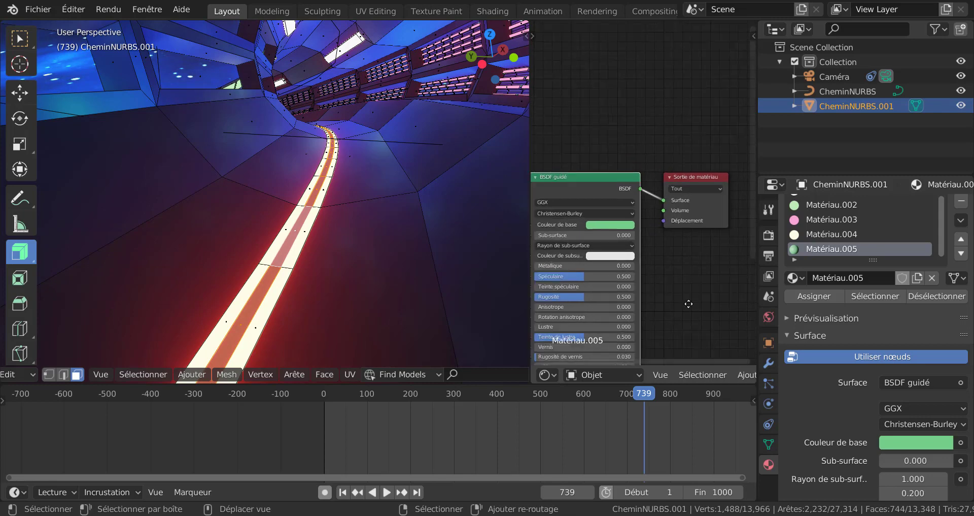
middle_drag(688, 304, 686, 233)
scroll(675, 239, down, 2)
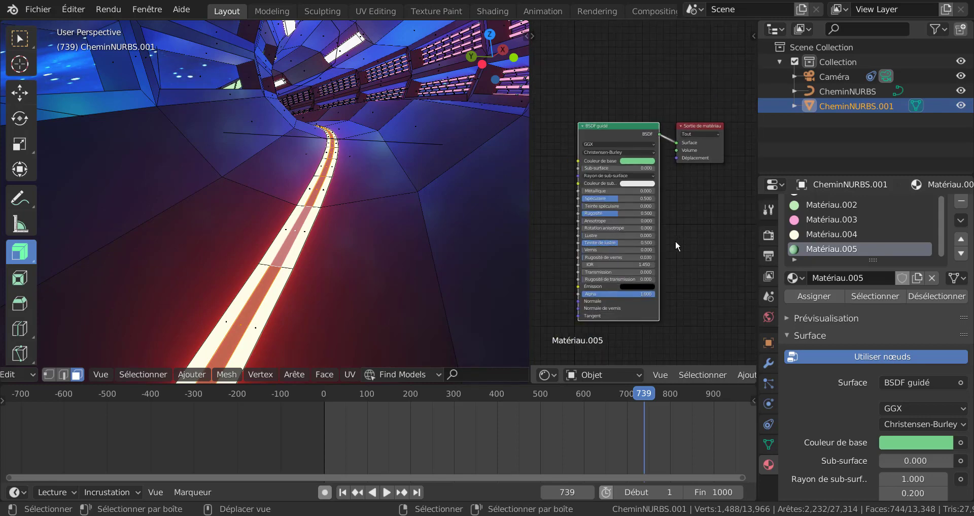
scroll(675, 242, down, 1)
scroll(692, 379, down, 4)
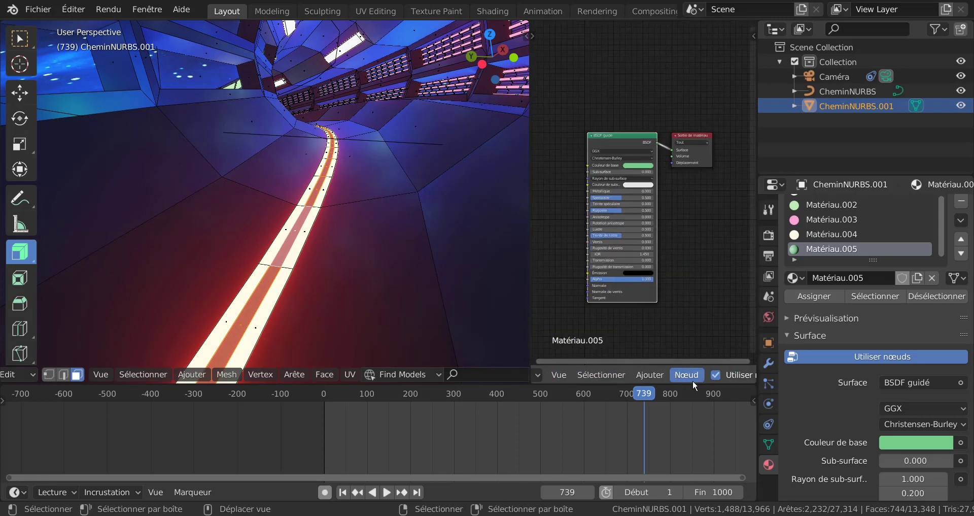
click(650, 376)
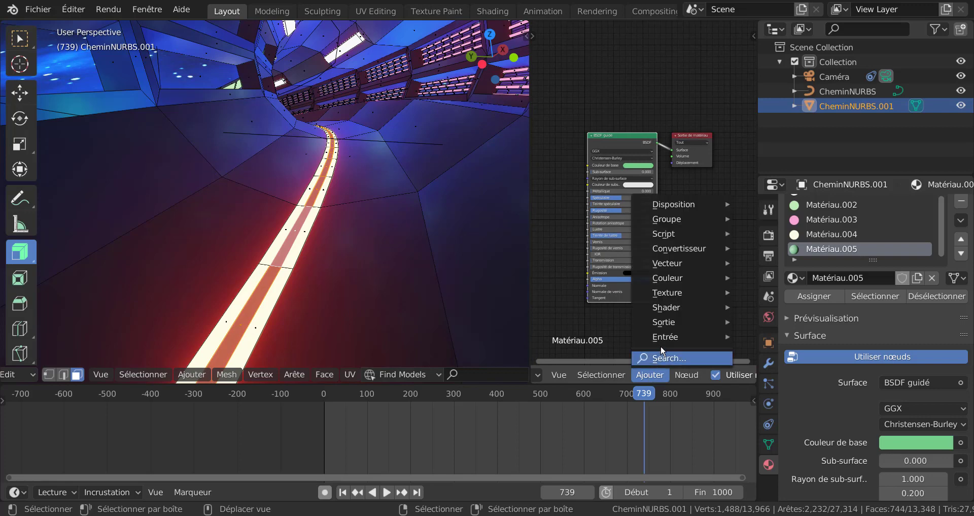
mouse_move(671, 251)
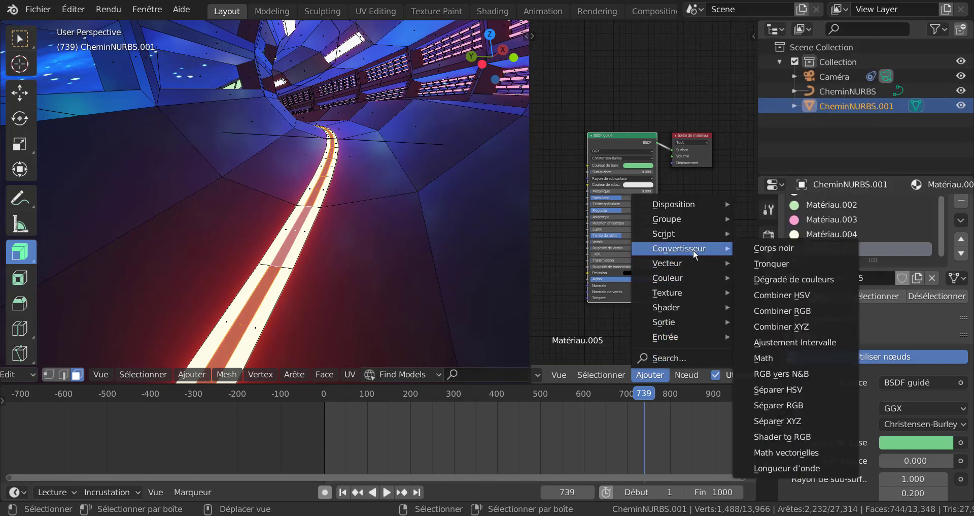
click(761, 421)
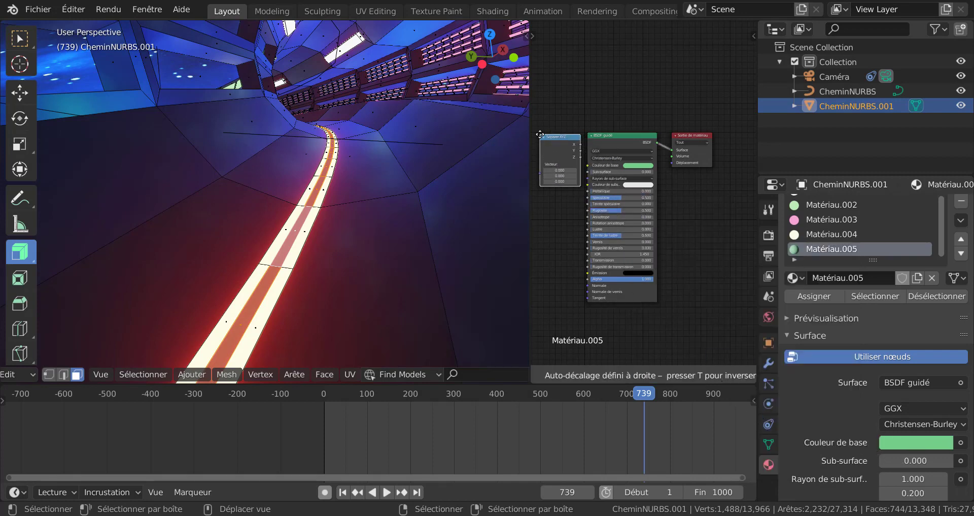
click(540, 135)
Link the Separate XYZ node's X output to the BSDF base colour and move the node slightly down
middle_drag(576, 272, 614, 273)
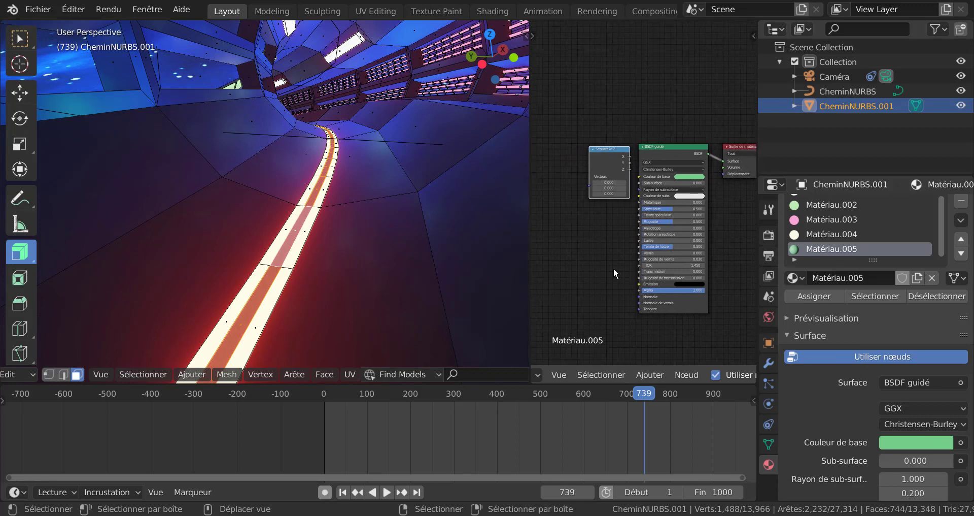
scroll(643, 170, up, 3)
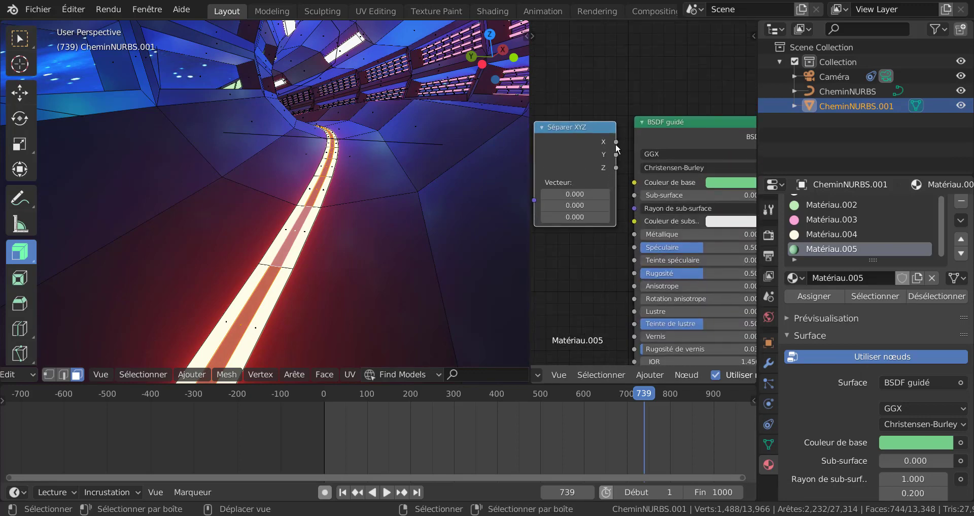
drag(617, 141, 635, 183)
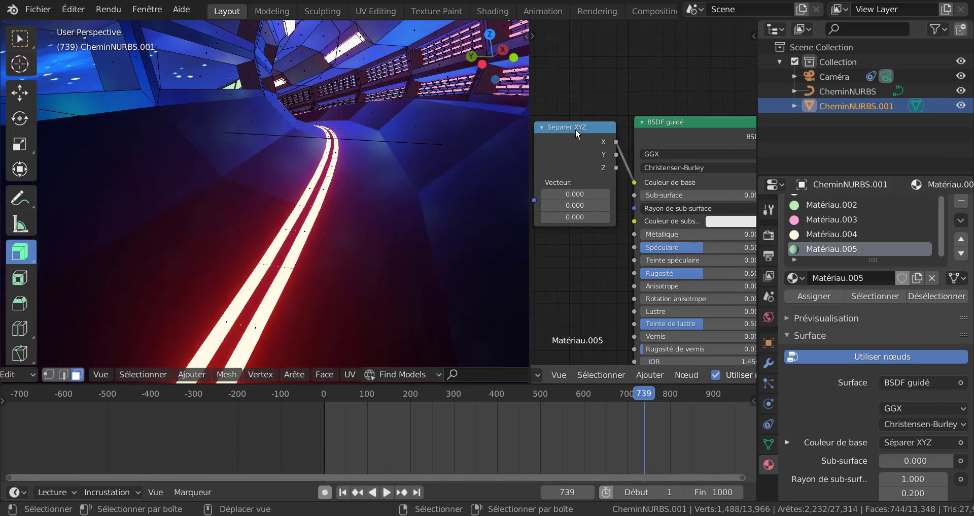
drag(577, 130, 576, 160)
Set the first vector component of the Separate XYZ node to -3591.143
scroll(578, 268, down, 2)
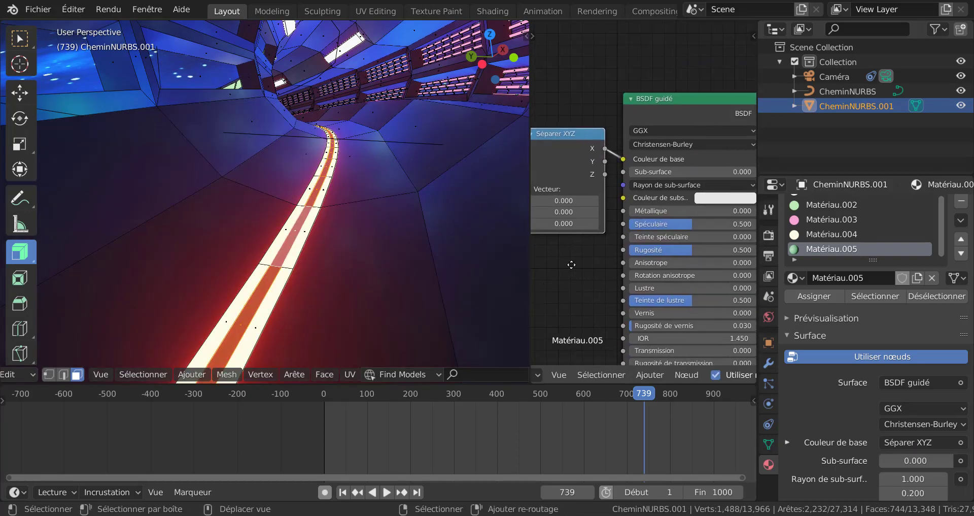
scroll(578, 269, down, 3)
mouse_move(582, 265)
middle_down()
mouse_move(605, 266)
mouse_move(564, 268)
middle_up()
scroll(580, 264, up, 4)
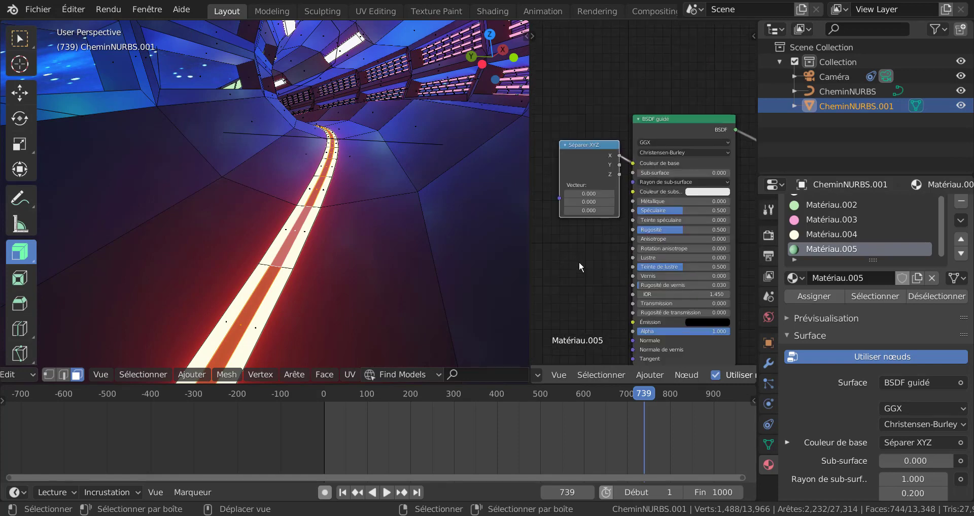
scroll(633, 280, up, 2)
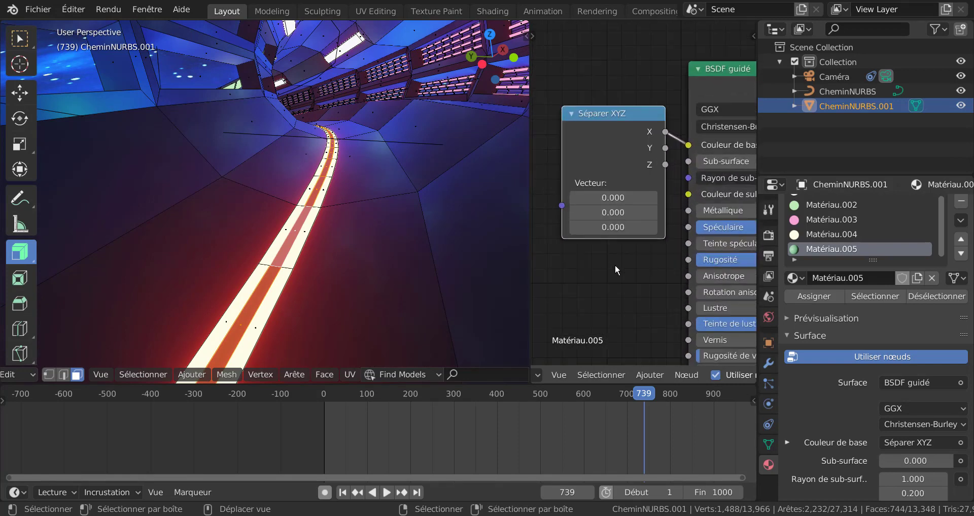
scroll(615, 264, down, 3)
middle_drag(615, 264, 599, 266)
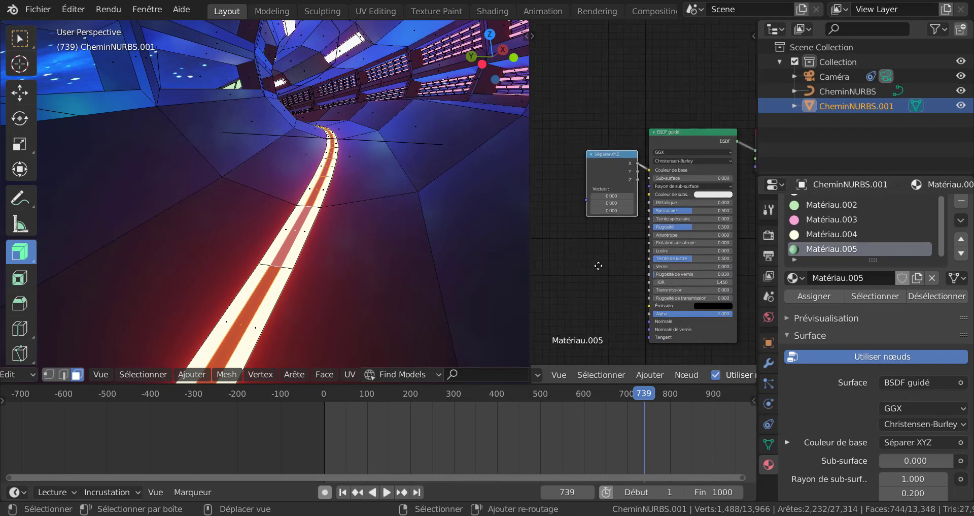
scroll(598, 266, up, 4)
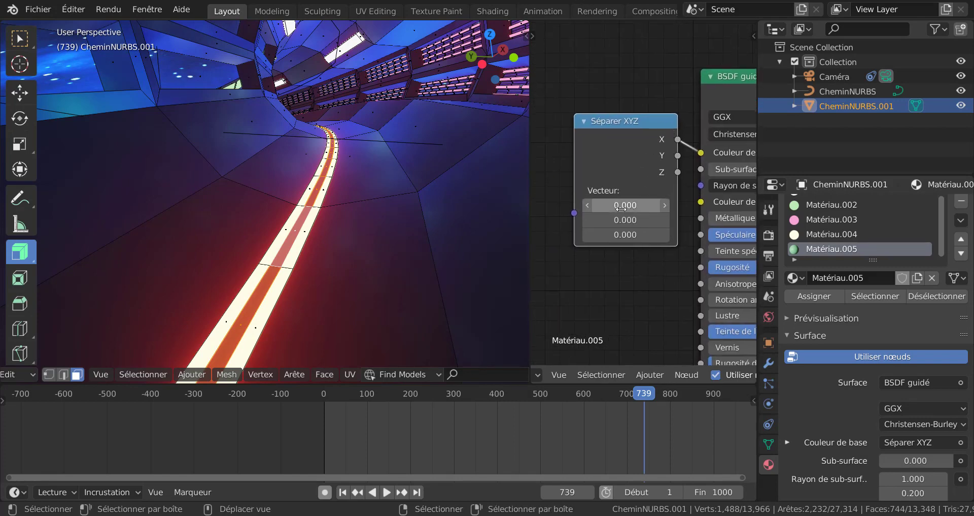
drag(630, 204, 218, 258)
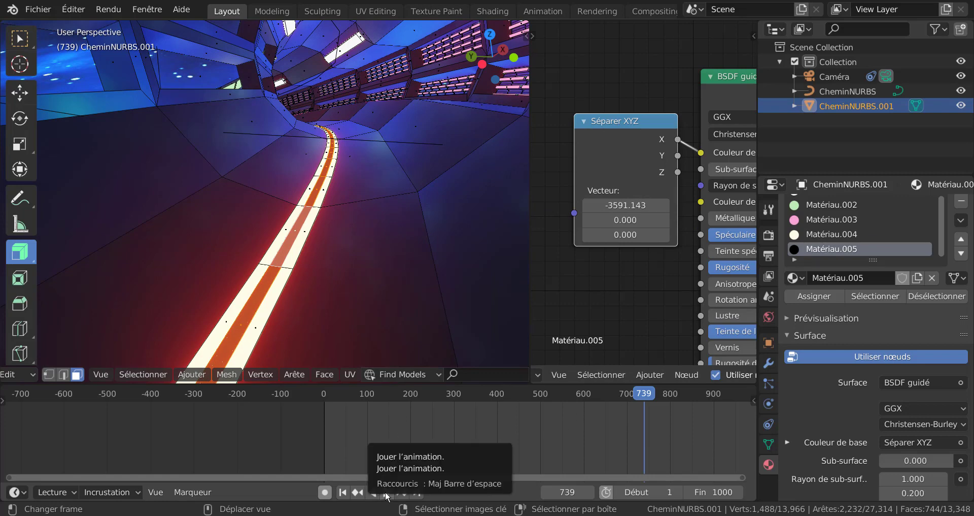
Leave Edit Mode and play the fly-through animation, showing the whole camera frame in the 3D viewport
key(Tab)
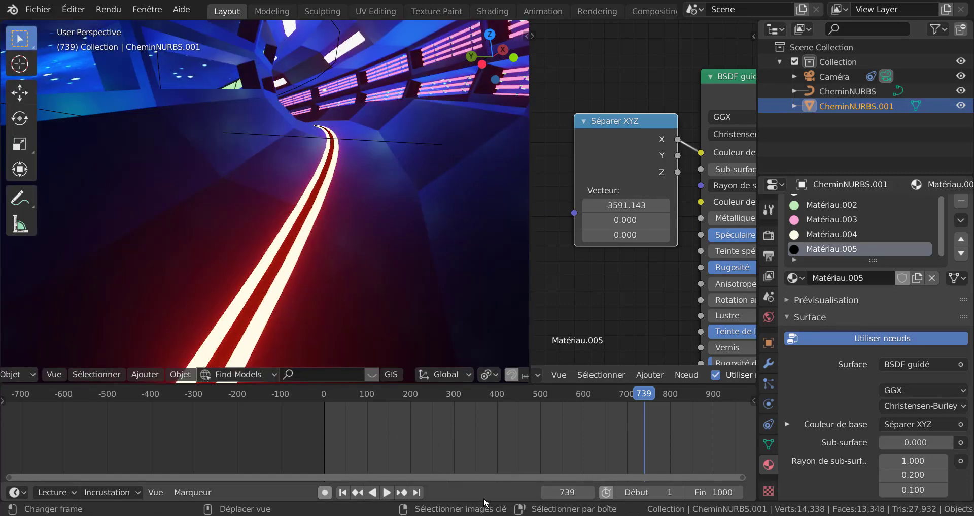
click(386, 492)
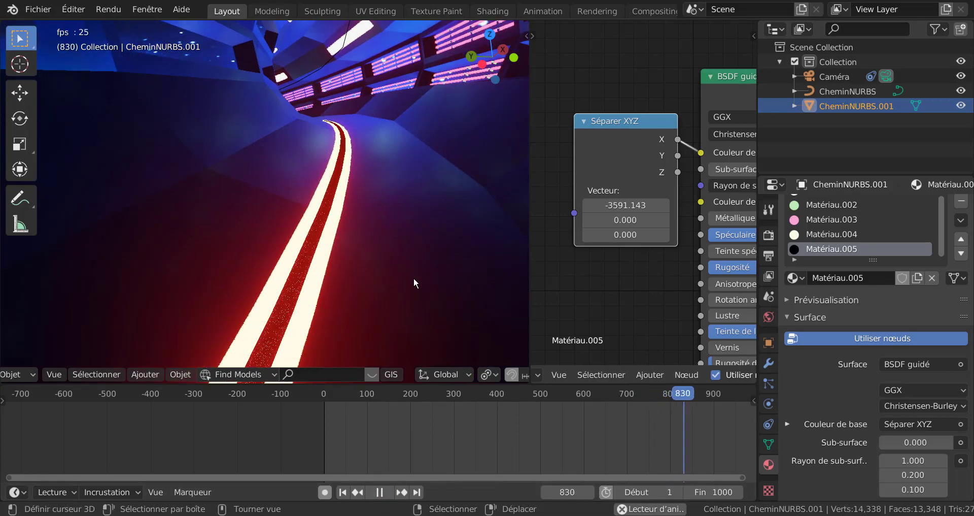
scroll(413, 277, down, 3)
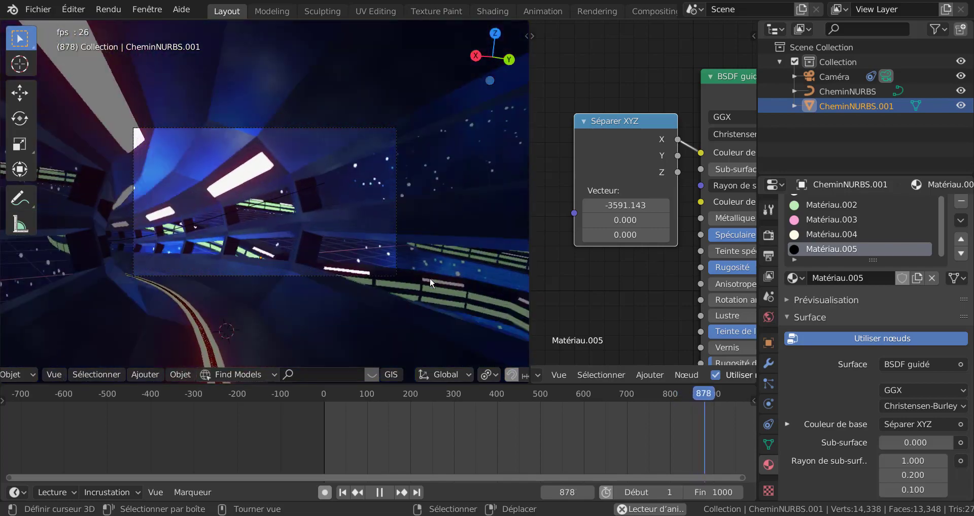
Try the values -10000, -7230.422 and -4206.368 for the Separate XYZ node's first vector component during playback
drag(625, 204, 378, 218)
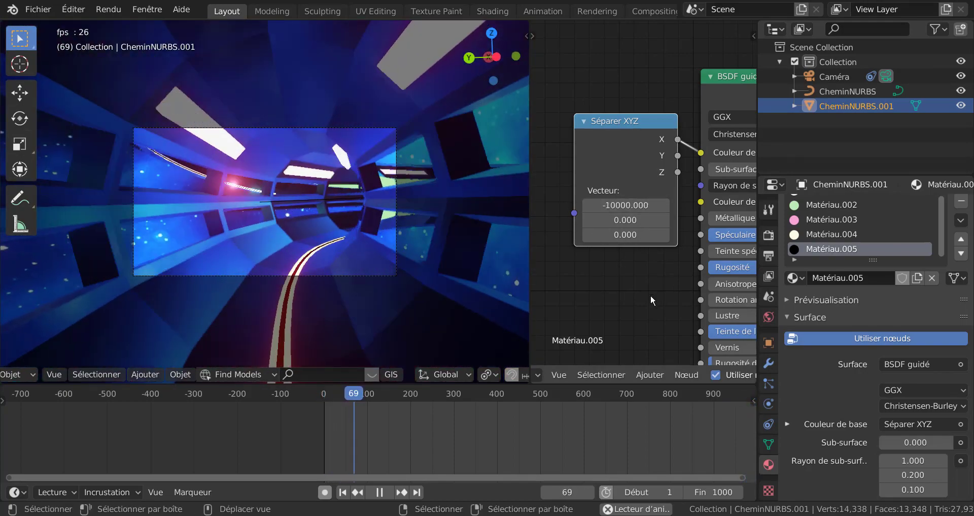
ctrl+middle_drag(651, 294, 600, 266)
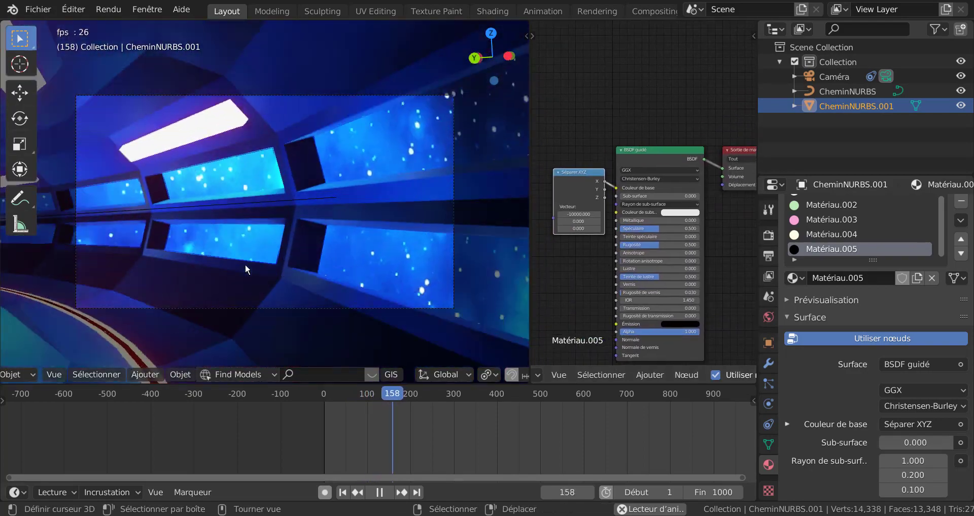
scroll(549, 263, up, 1)
middle_drag(549, 263, 652, 273)
scroll(652, 273, up, 3)
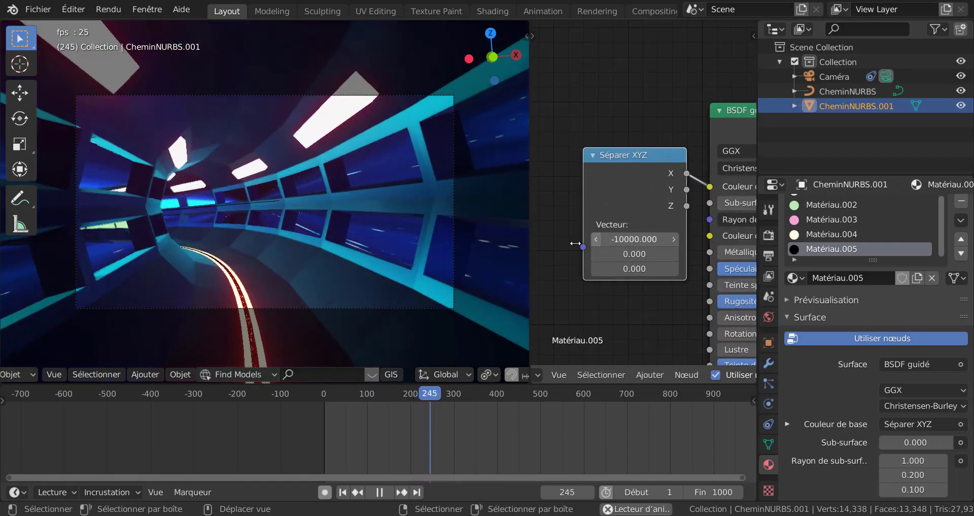
drag(608, 239, 665, 239)
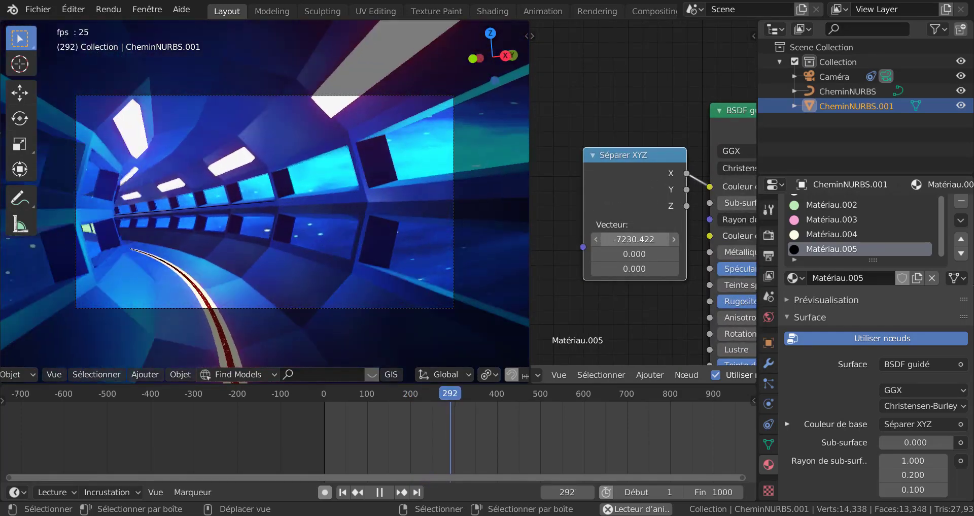
drag(600, 239, 637, 239)
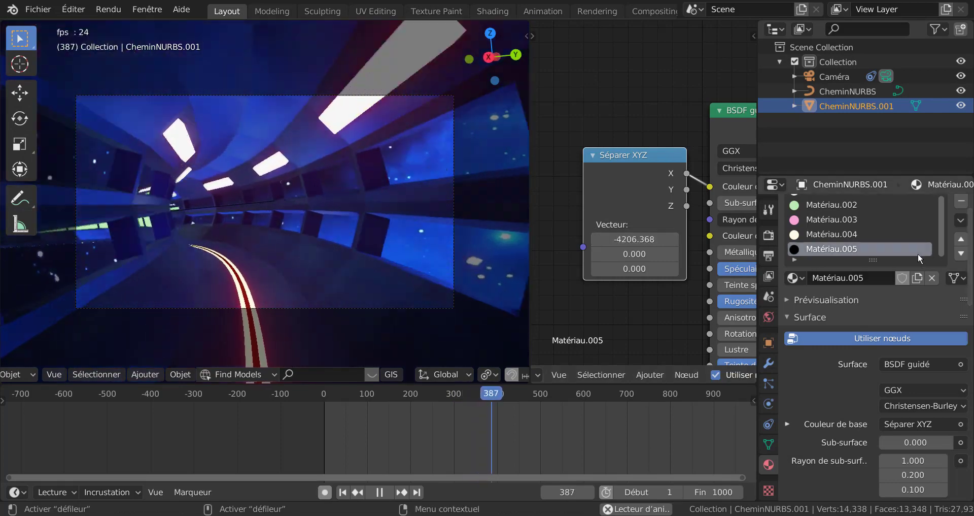
Set the Separate XYZ node's first vector component to 1000, then reduce it to -311.278
click(637, 239)
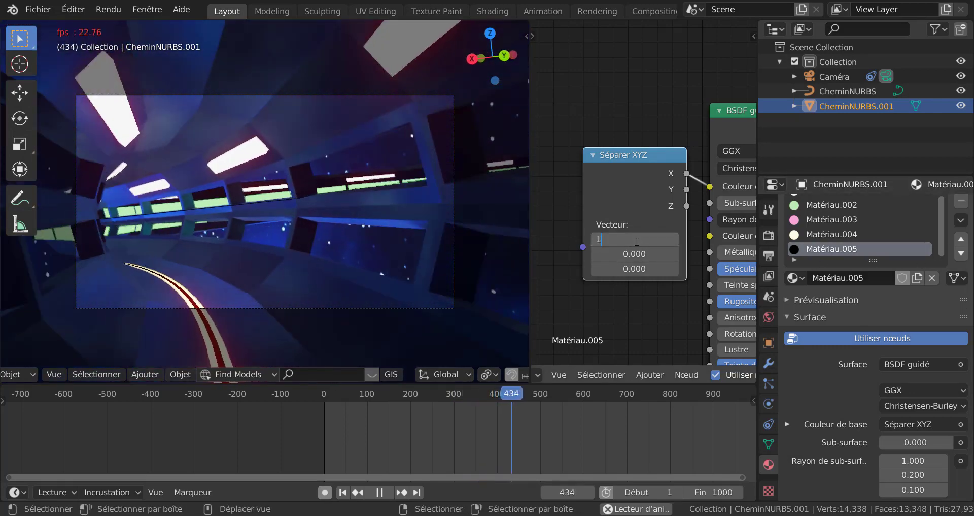
text(1000)
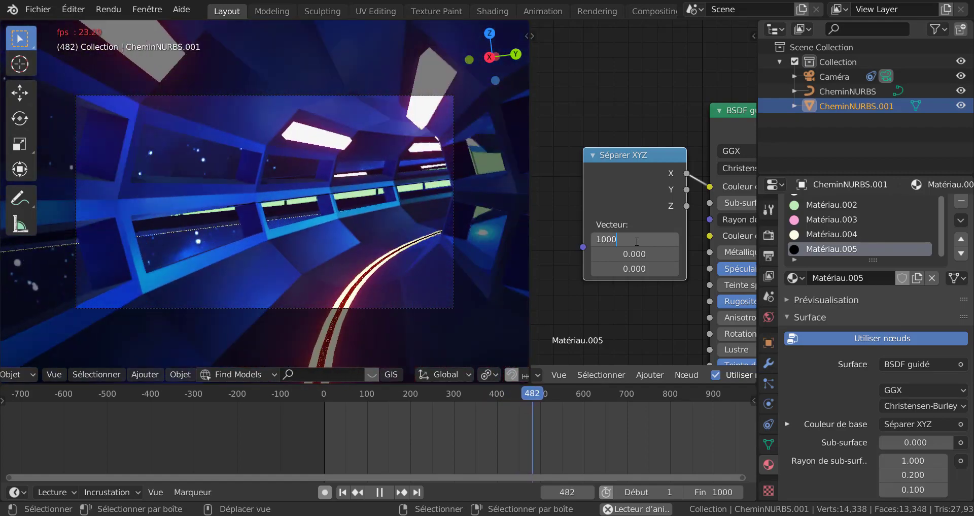
key(Return)
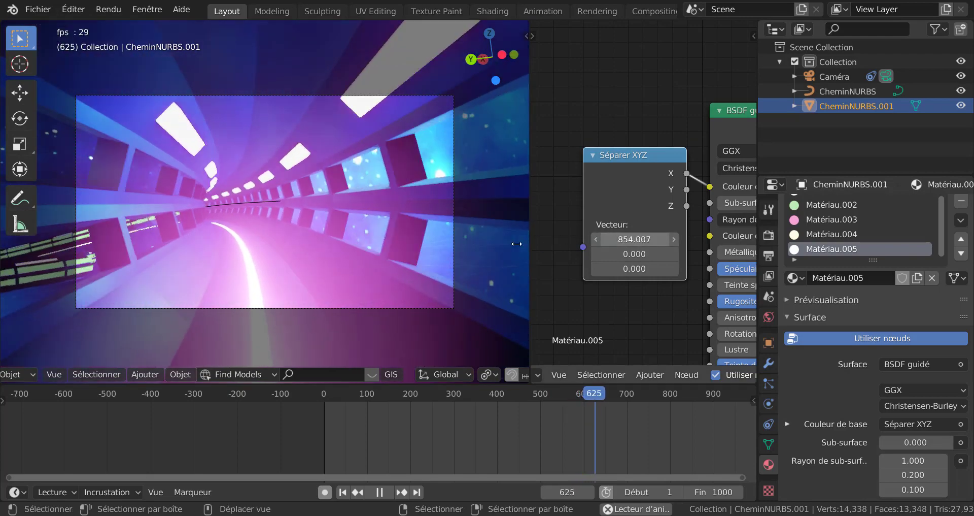
drag(517, 244, 407, 256)
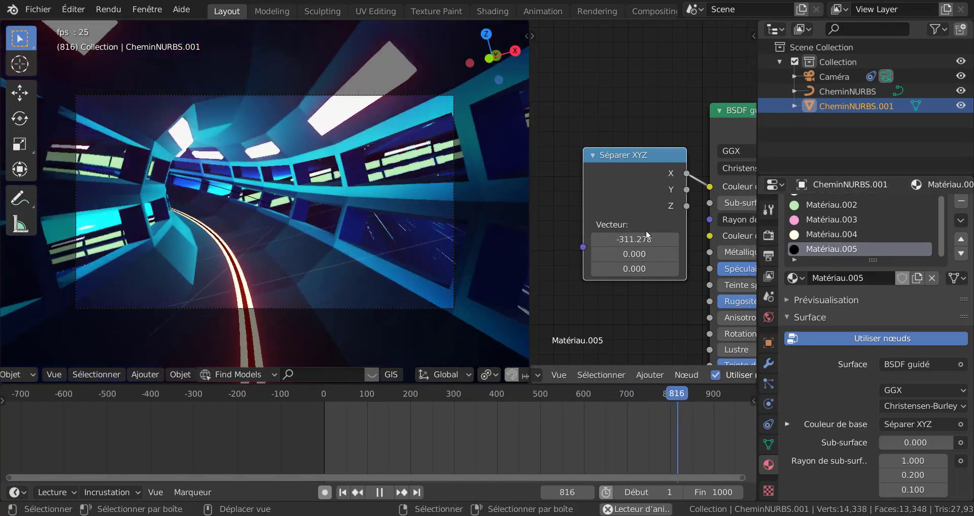
Unlink the Separate XYZ node from the BSDF base colour and set that colour to a bright near-white with saturation 0.029
scroll(638, 296, down, 2)
middle_drag(638, 296, 594, 292)
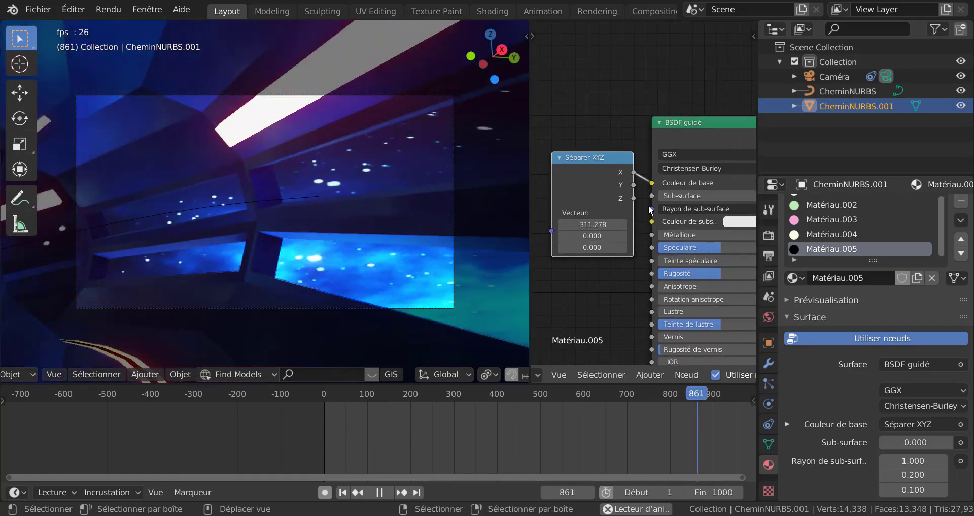
drag(651, 183, 641, 192)
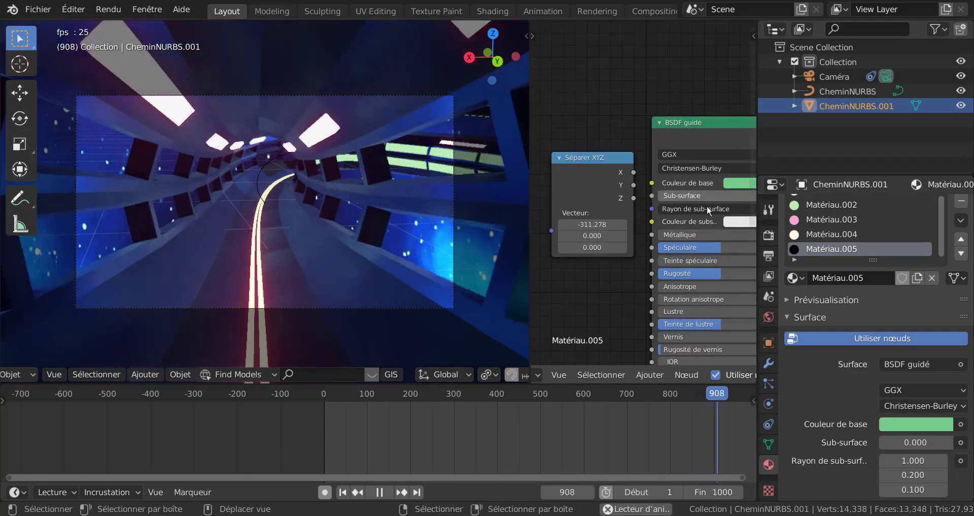
click(734, 184)
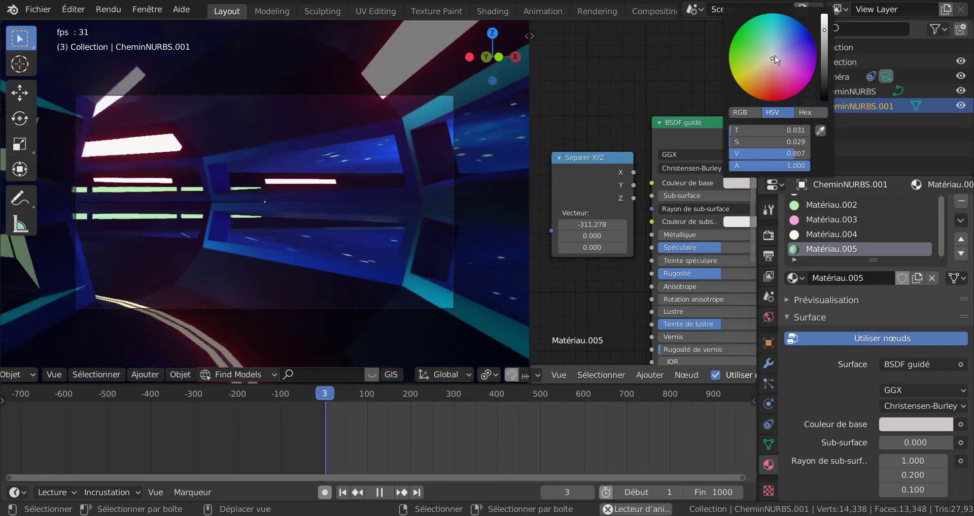
drag(826, 33, 825, 18)
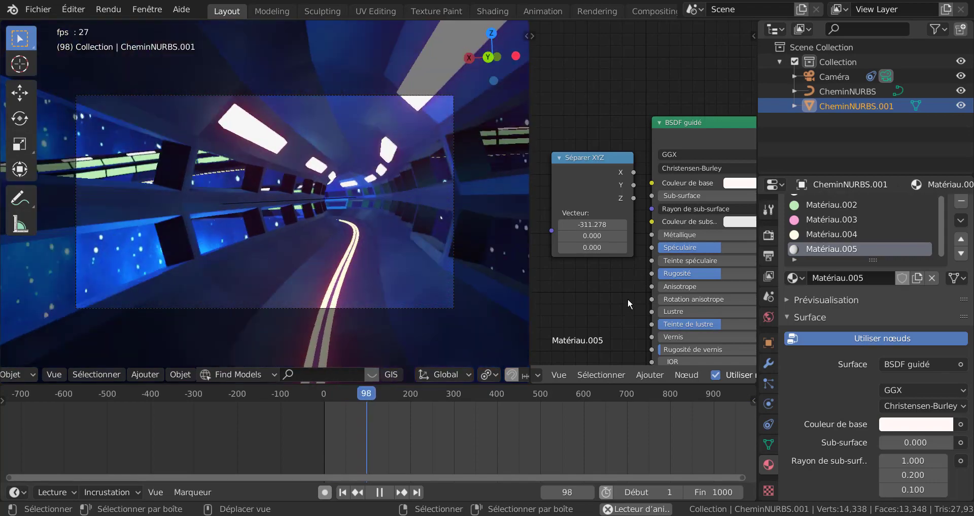
Set the BSDF node's roughness and sheen tint to 0.000 and its specular to 0.992
middle_drag(628, 303, 605, 269)
drag(675, 226, 606, 220)
drag(669, 199, 739, 197)
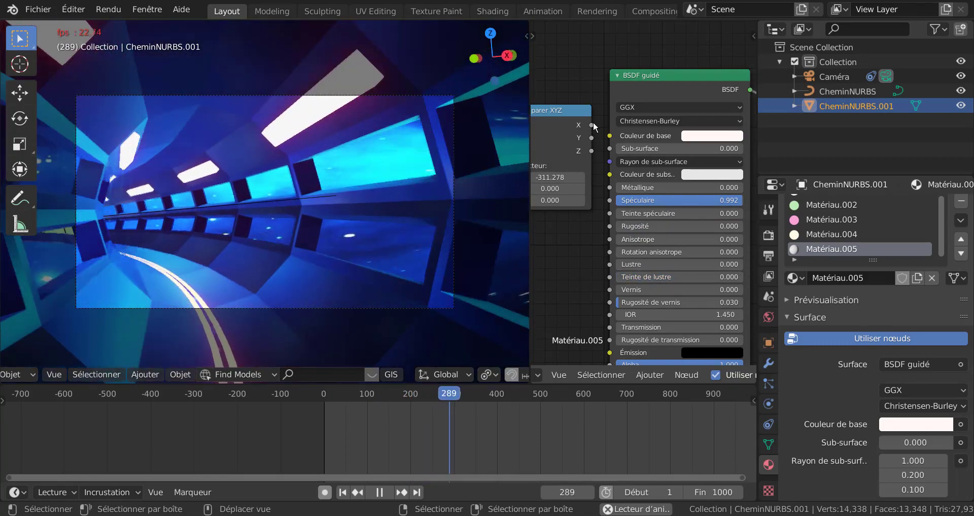
Relink the X output to the BSDF base colour and set the first vector component to -10000
drag(592, 125, 610, 136)
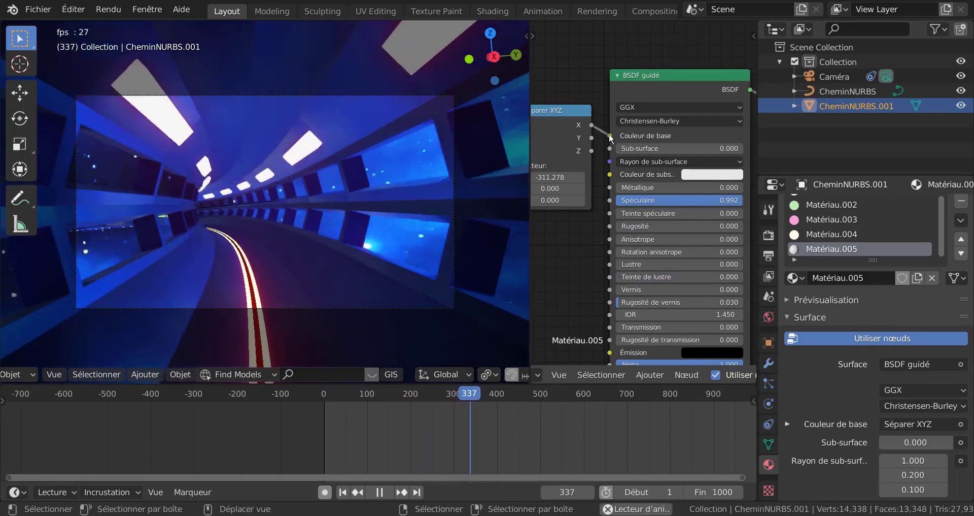
middle_drag(552, 176, 642, 182)
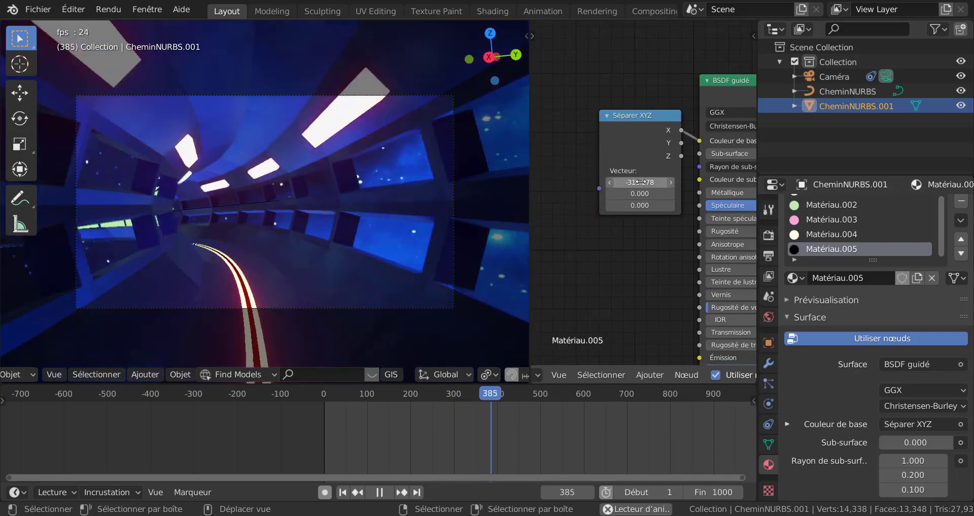
drag(641, 181, 102, 269)
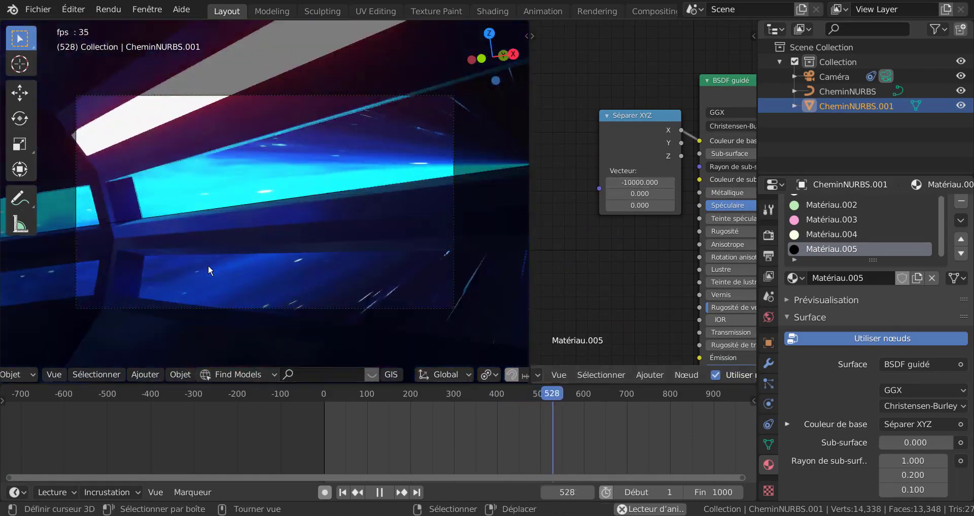
Try 5, -5 and -9366.617 as the Separate XYZ node's first vector component
click(640, 183)
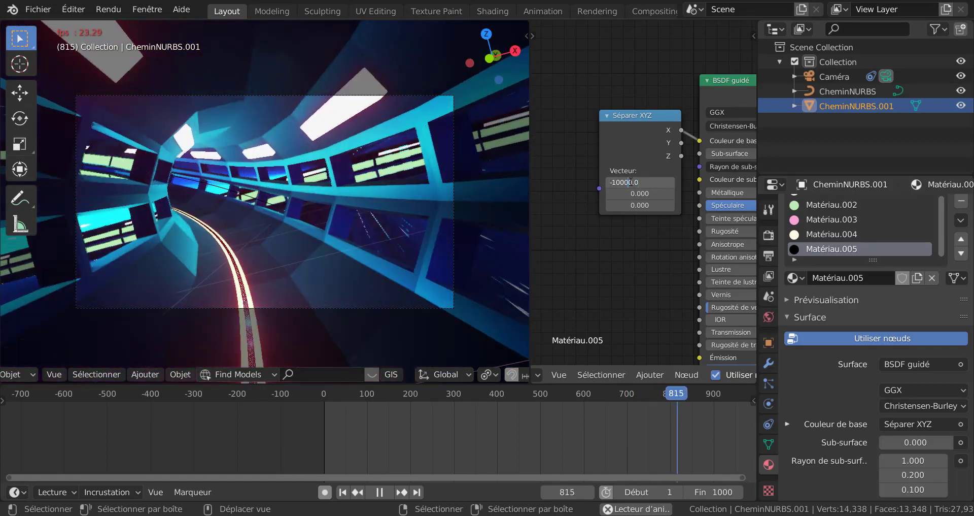
key(Return)
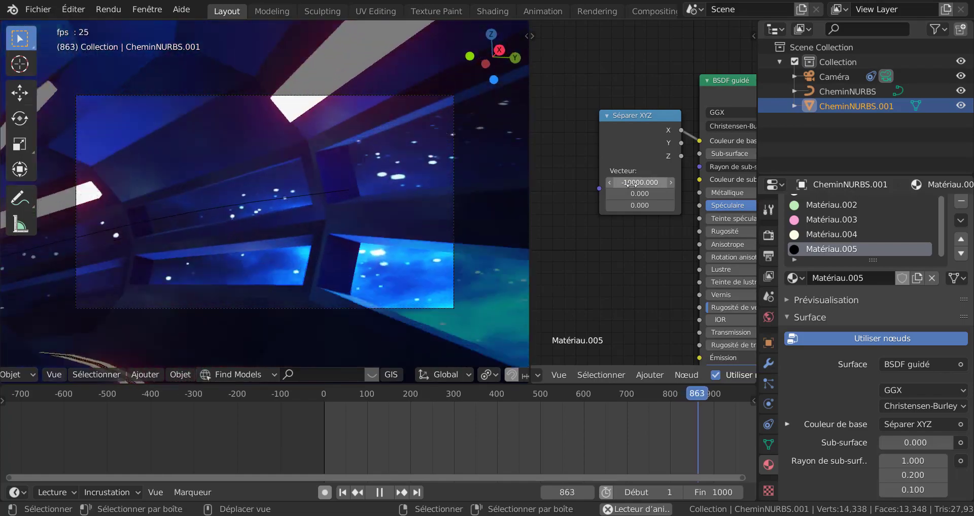
drag(632, 184, 728, 190)
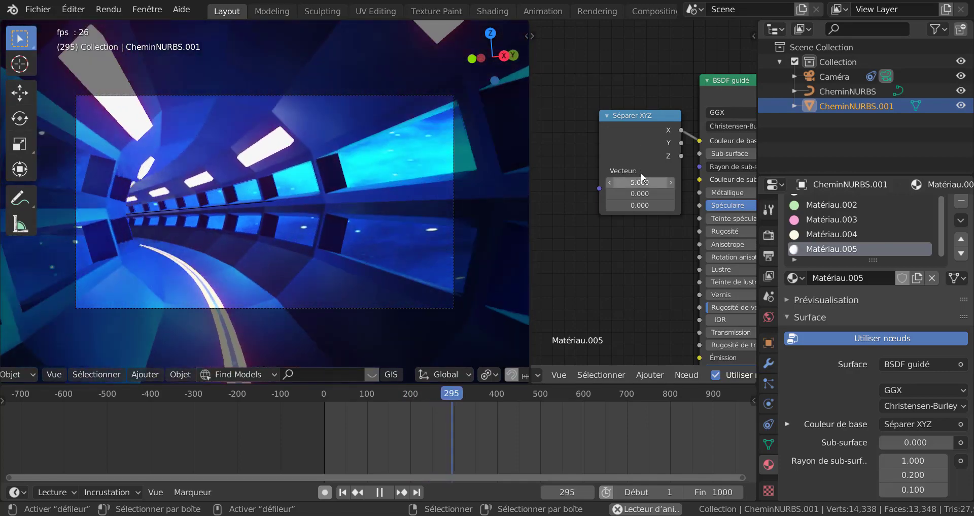
click(638, 182)
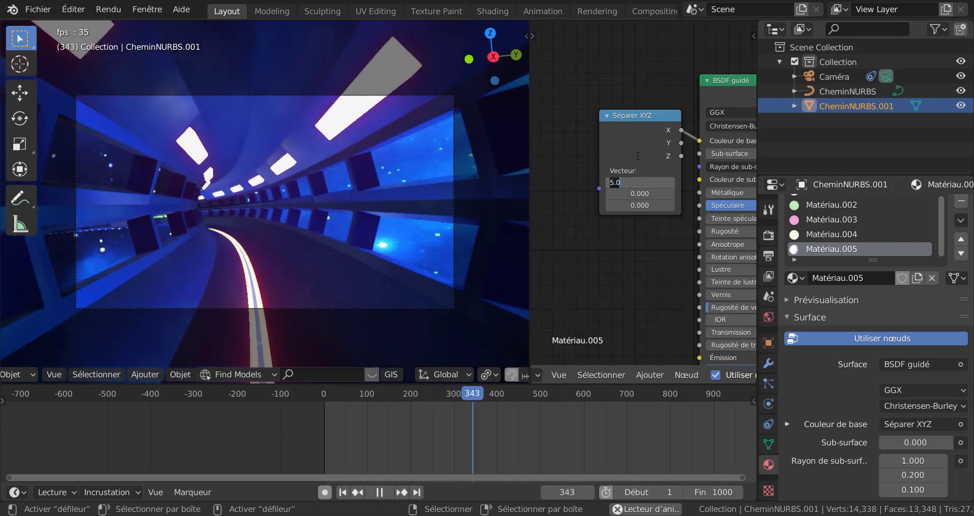
text(-5)
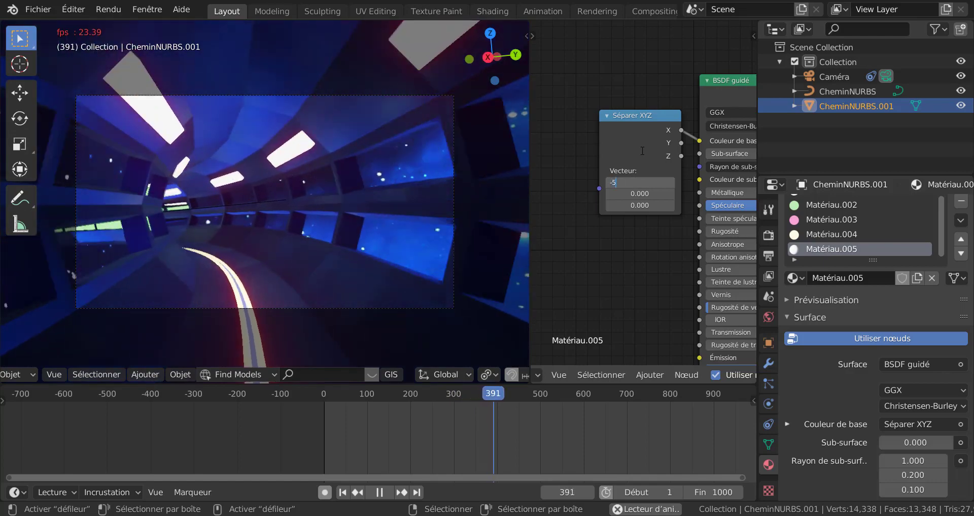
key(Return)
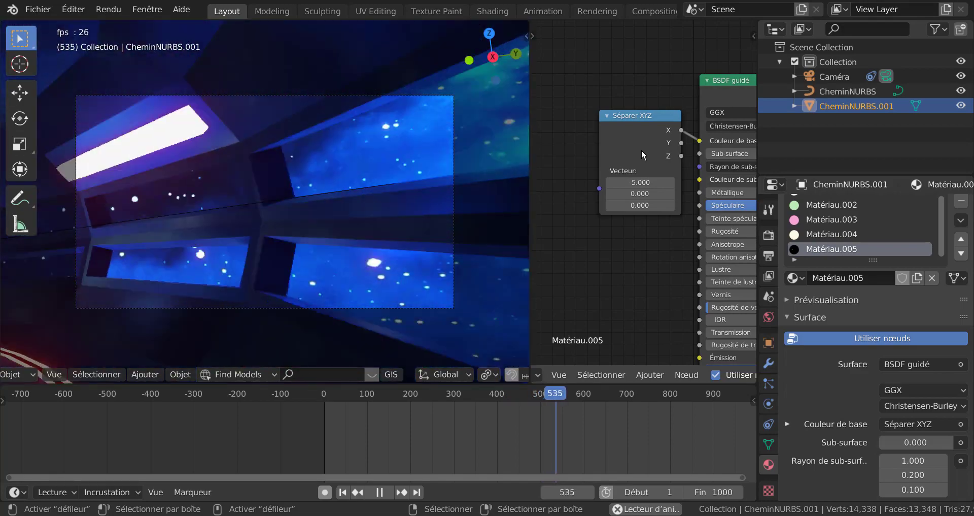
drag(652, 181, 367, 207)
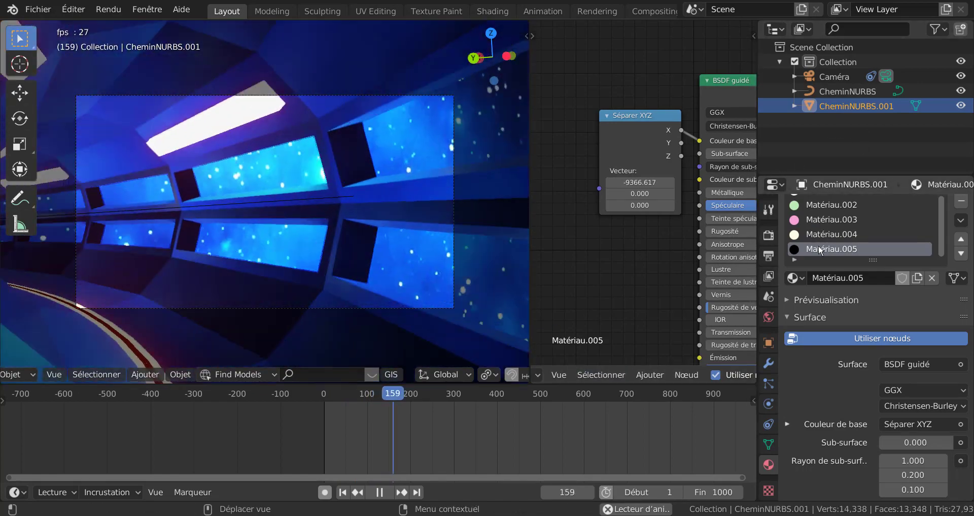
Set the yellow emission strength of Matériau.004 to 1.248
click(829, 234)
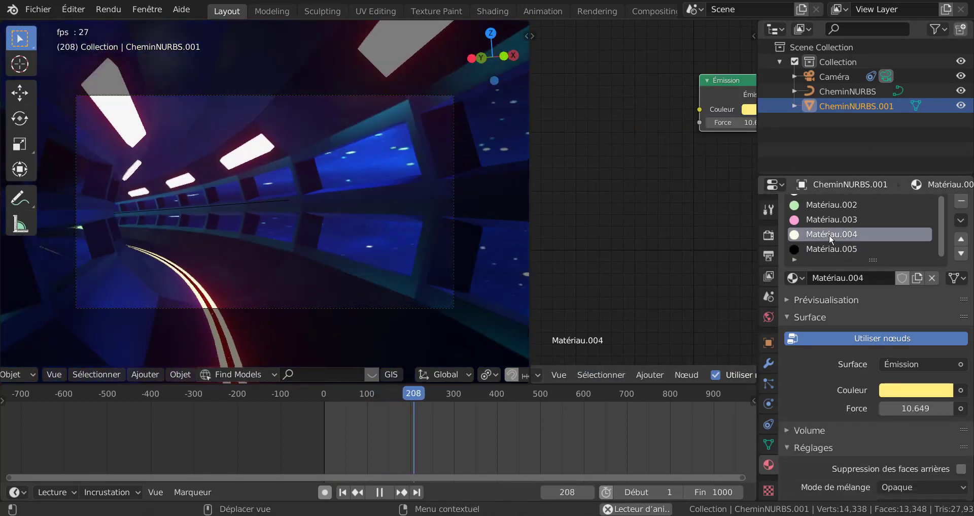
drag(903, 406, 959, 406)
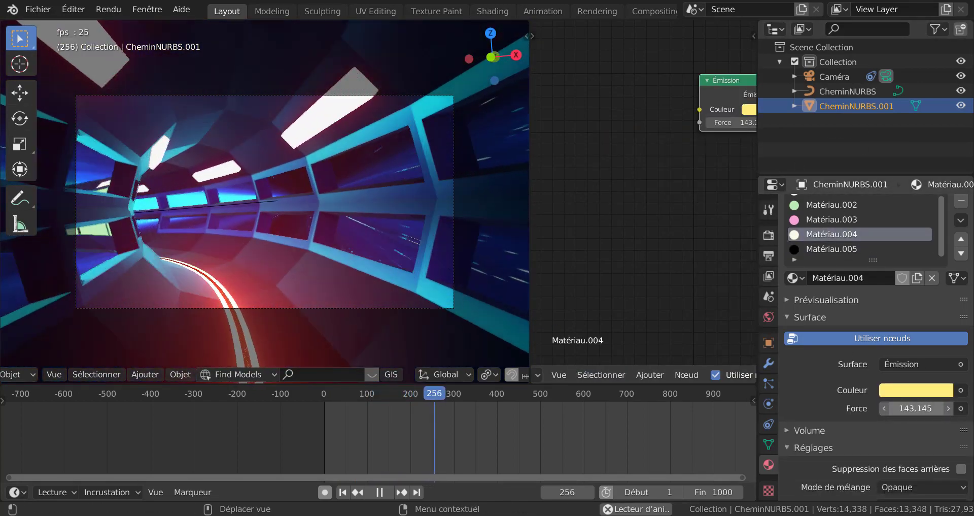
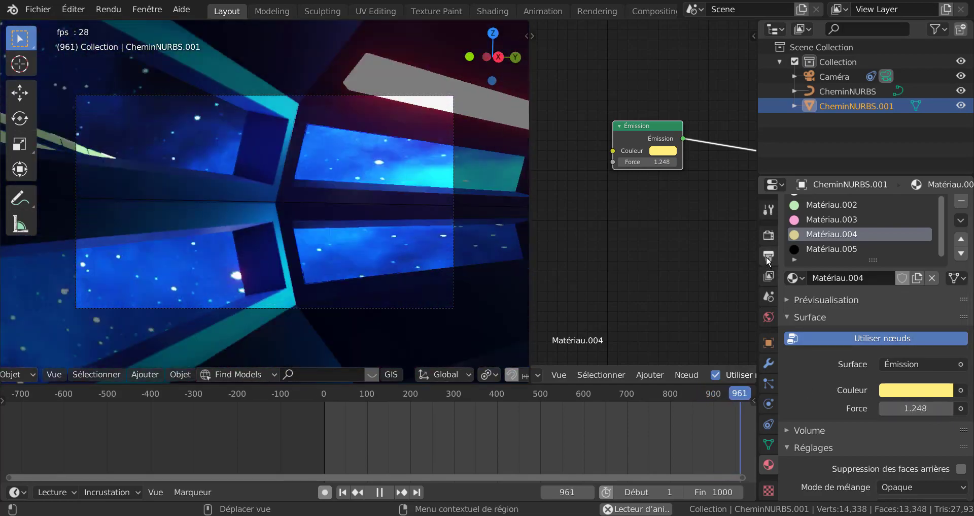
Pause the animation, set the render bloom threshold to 0.919 and its intensity to 0.066, and resume playback
click(767, 256)
click(770, 236)
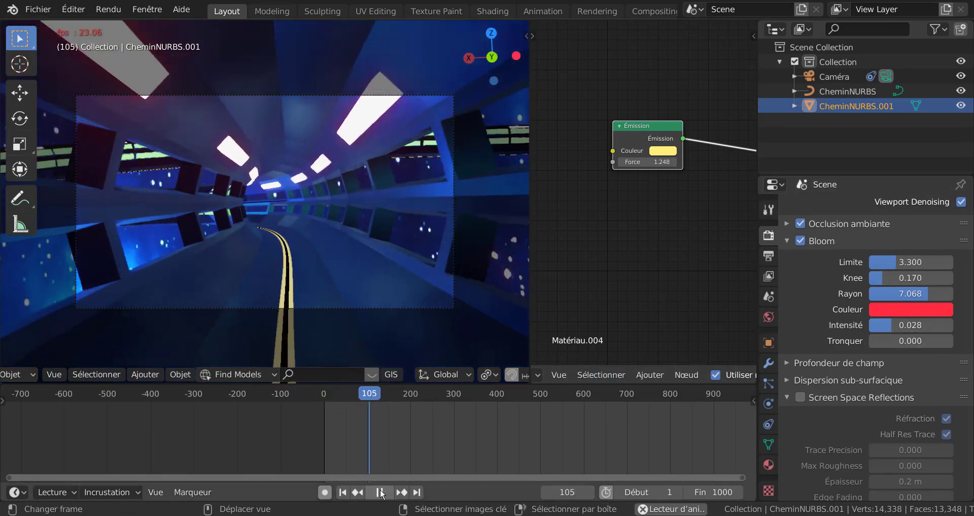
click(380, 490)
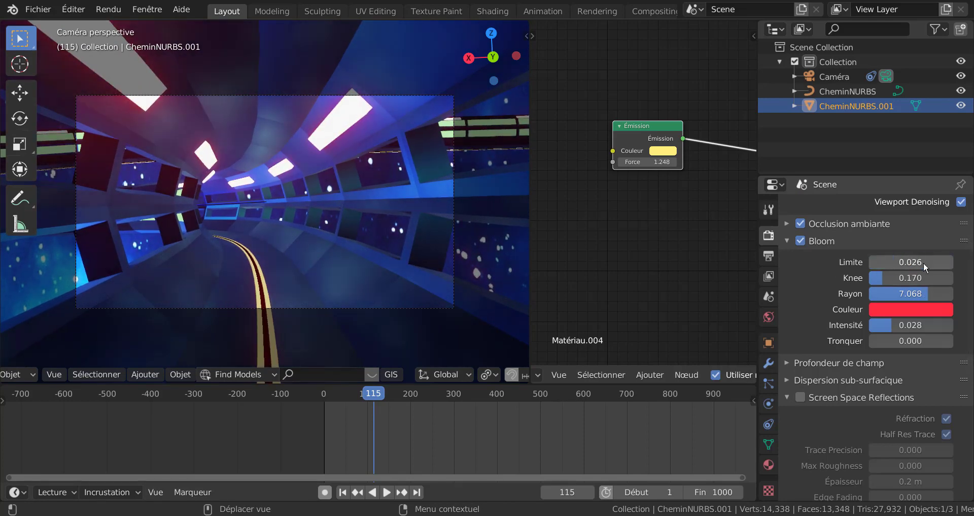
drag(925, 267, 880, 265)
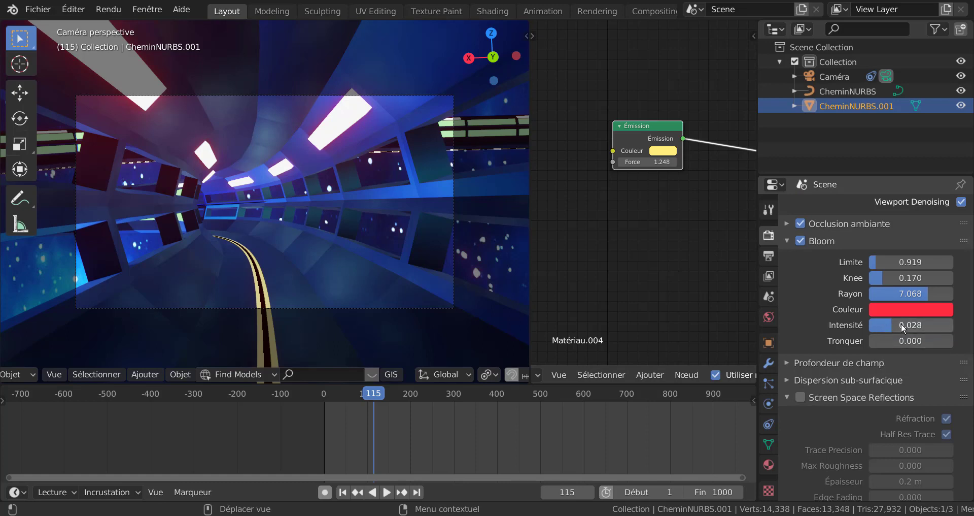
drag(903, 328, 952, 329)
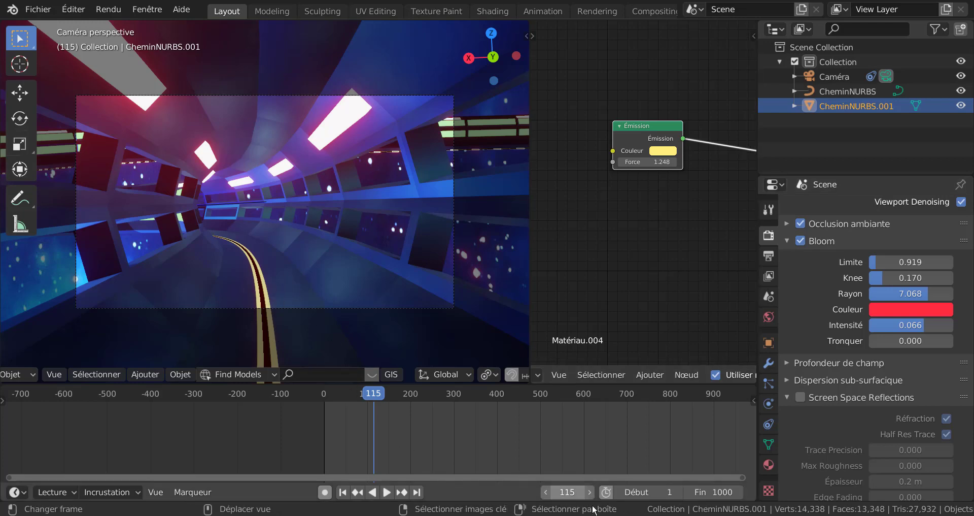
click(386, 492)
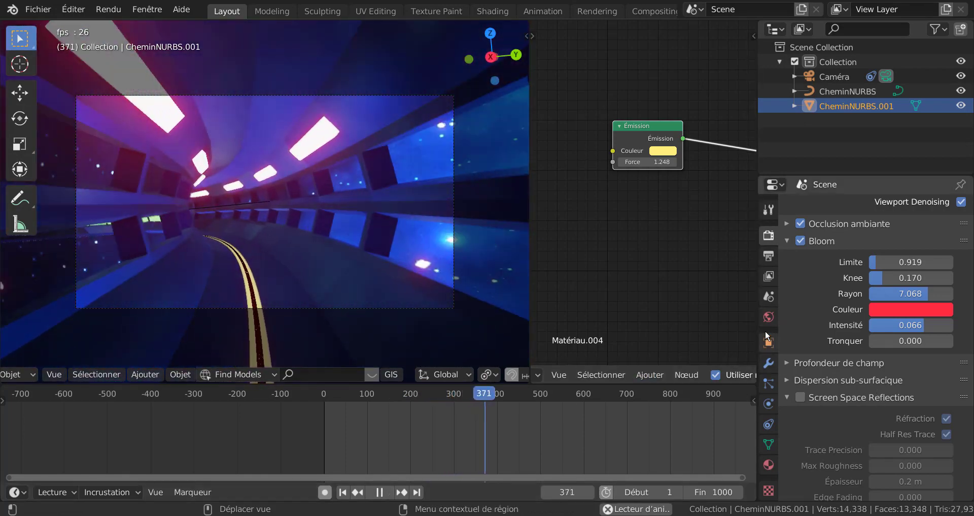
Replace the world background image with Ciel002.jpg from the Ciel 2 folder and set the background strength to 2.669
click(769, 318)
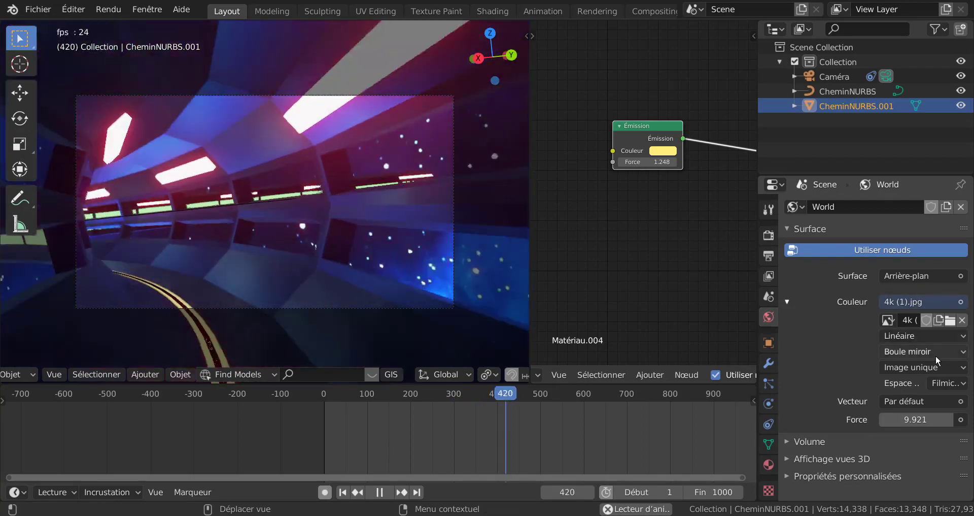
click(949, 320)
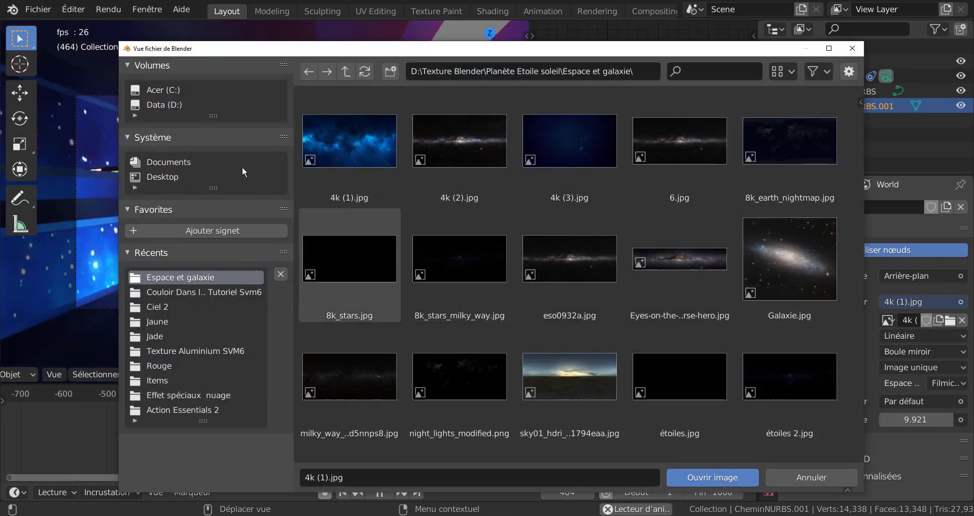
click(163, 305)
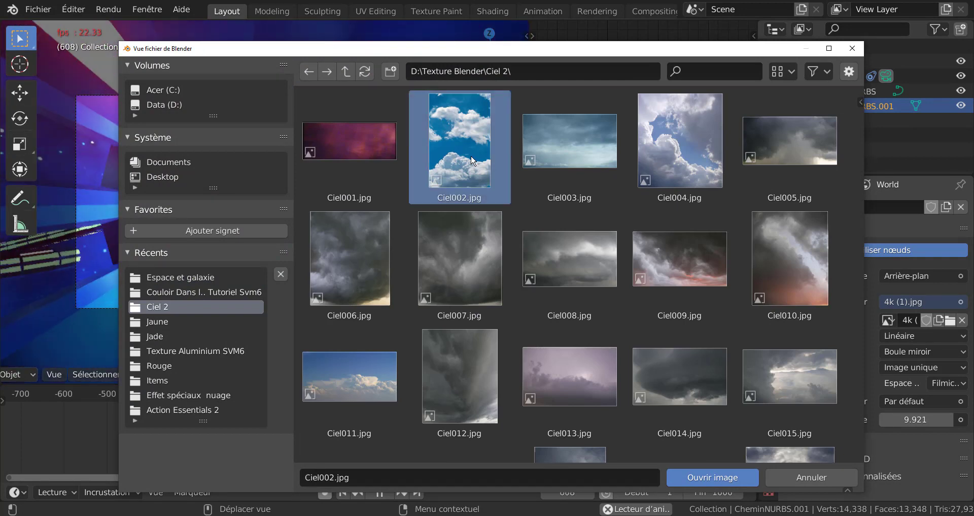
click(699, 475)
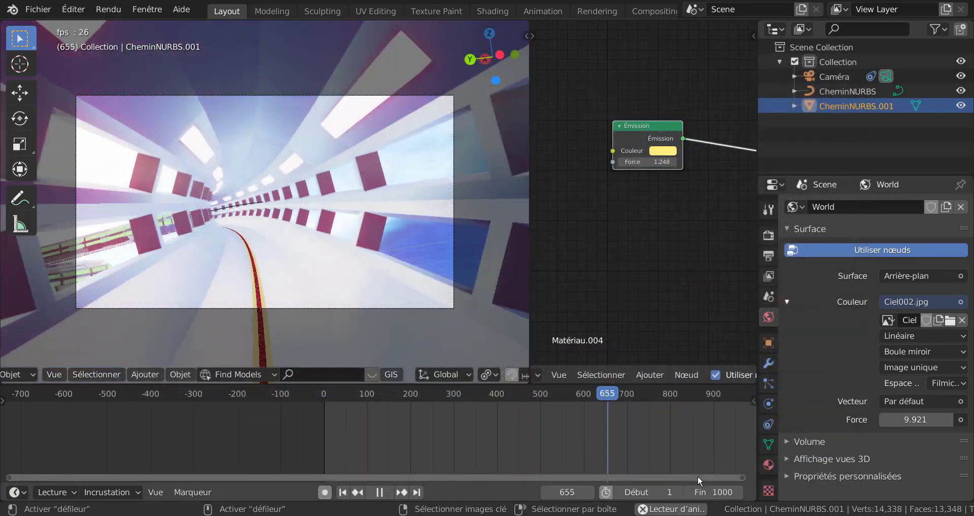
drag(919, 419, 888, 421)
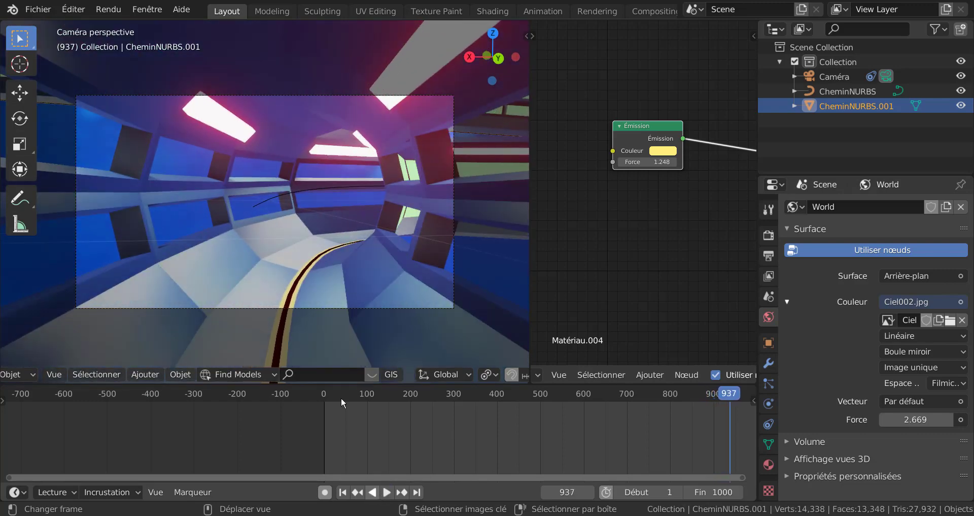
Select Matériau.005, resume the animation, and set the Separate XYZ node's first vector component to -9535.120
click(770, 464)
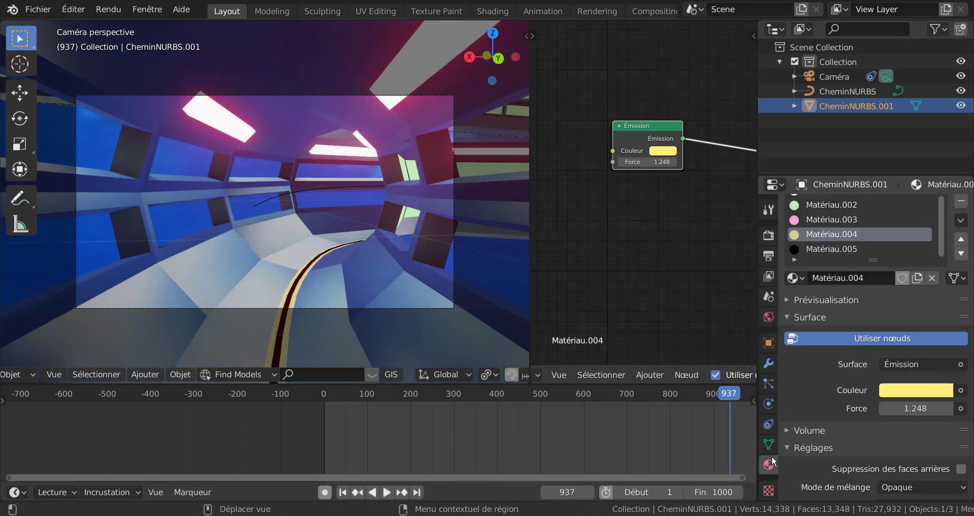
click(834, 249)
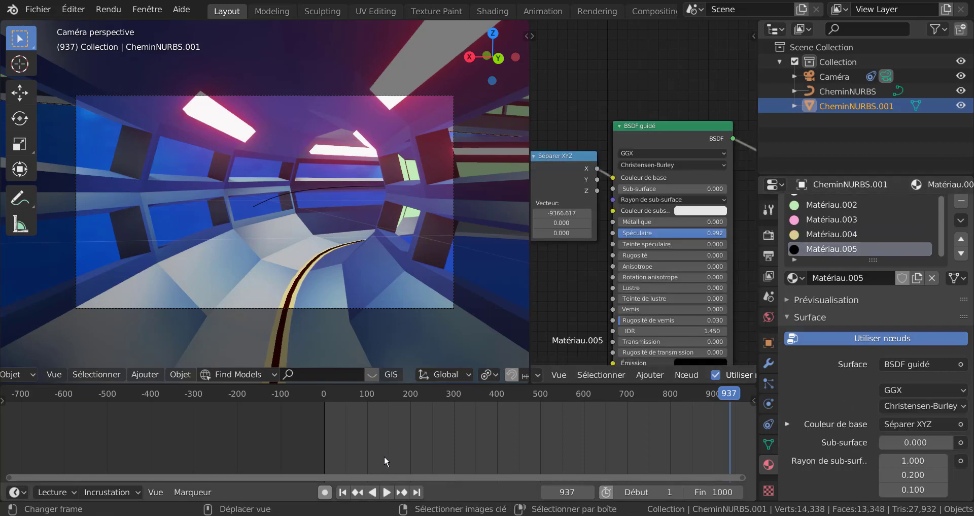
click(388, 492)
middle_drag(565, 220, 641, 220)
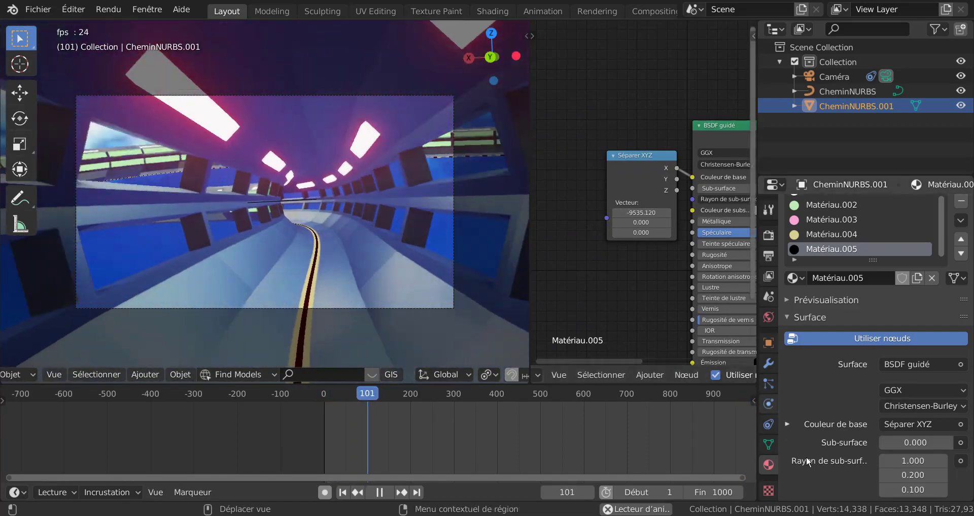
Look through the BSDF surface settings and node setup of Matériau.005 during playback
scroll(844, 449, down, 2)
scroll(844, 449, down, 1)
scroll(662, 291, down, 2)
middle_drag(662, 291, 588, 284)
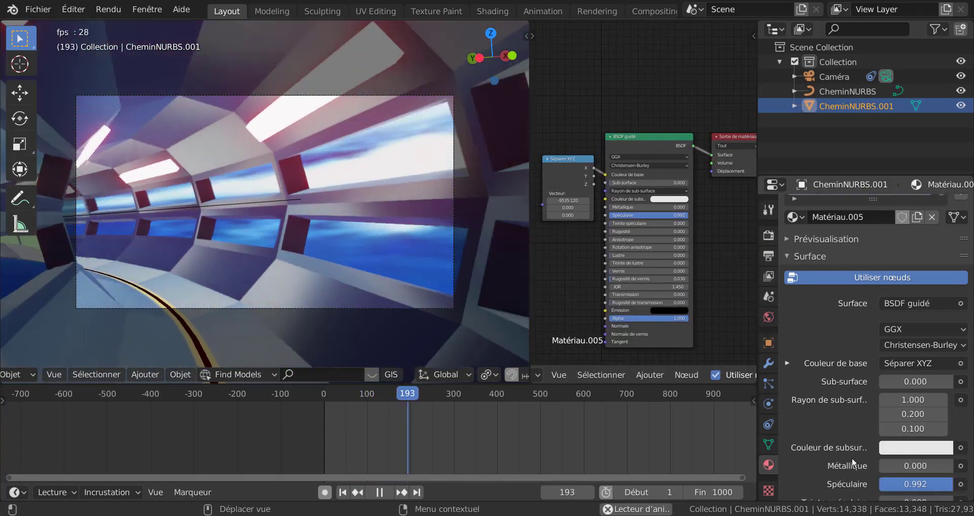
scroll(855, 457, down, 4)
scroll(857, 458, down, 3)
scroll(857, 458, down, 6)
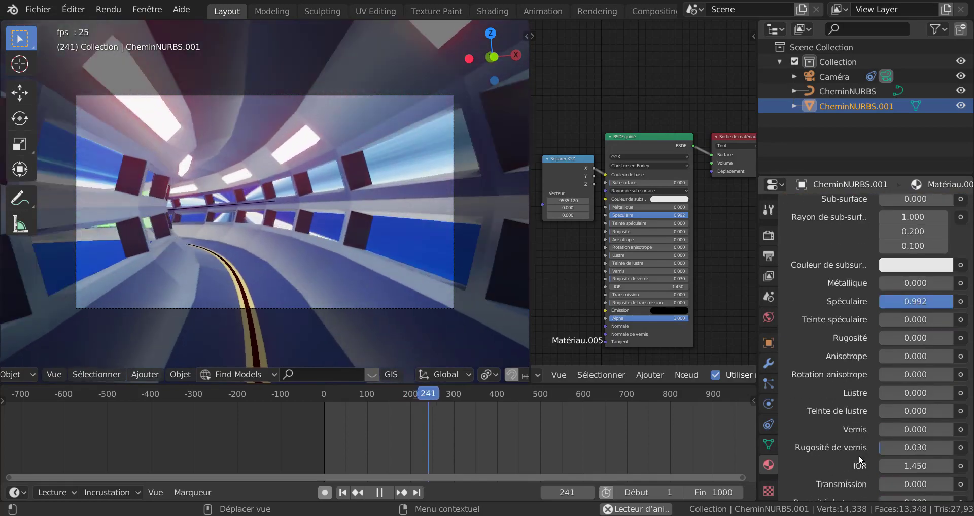
scroll(859, 453, down, 5)
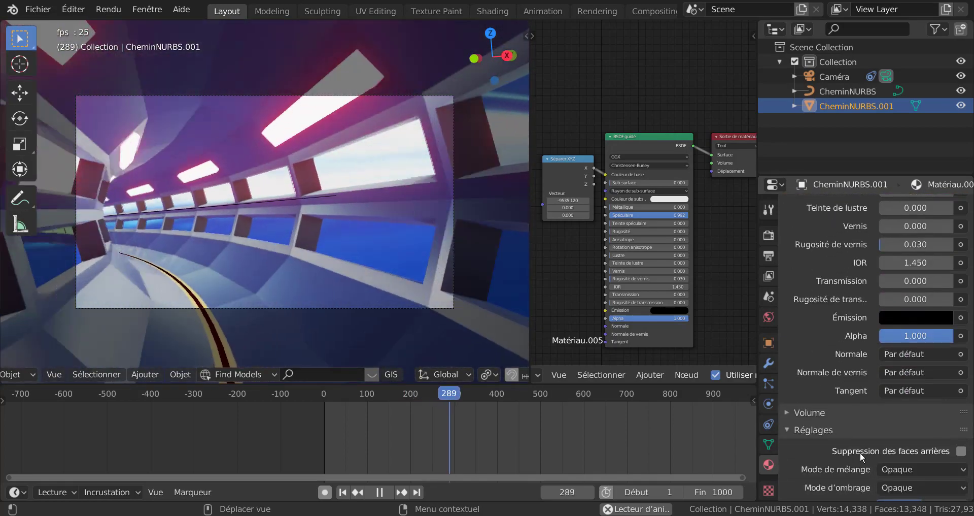
scroll(860, 452, up, 16)
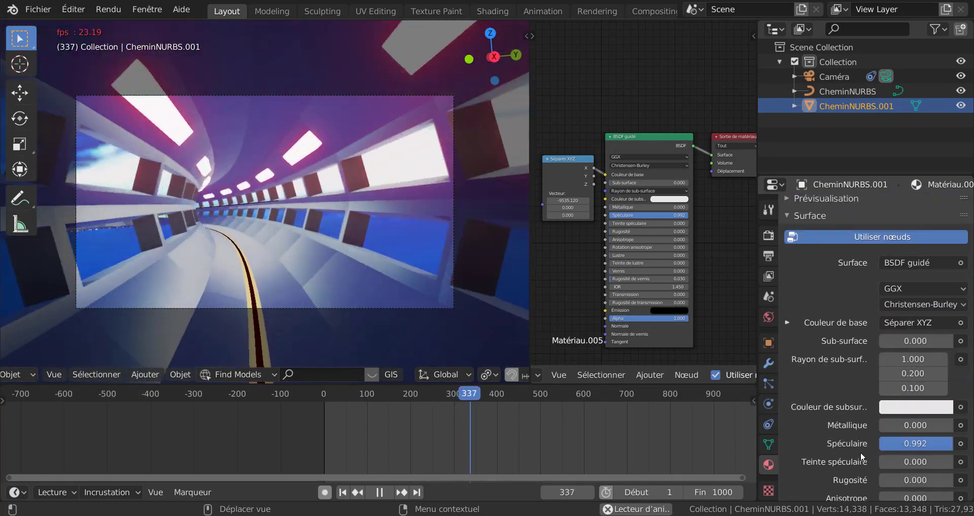
click(927, 326)
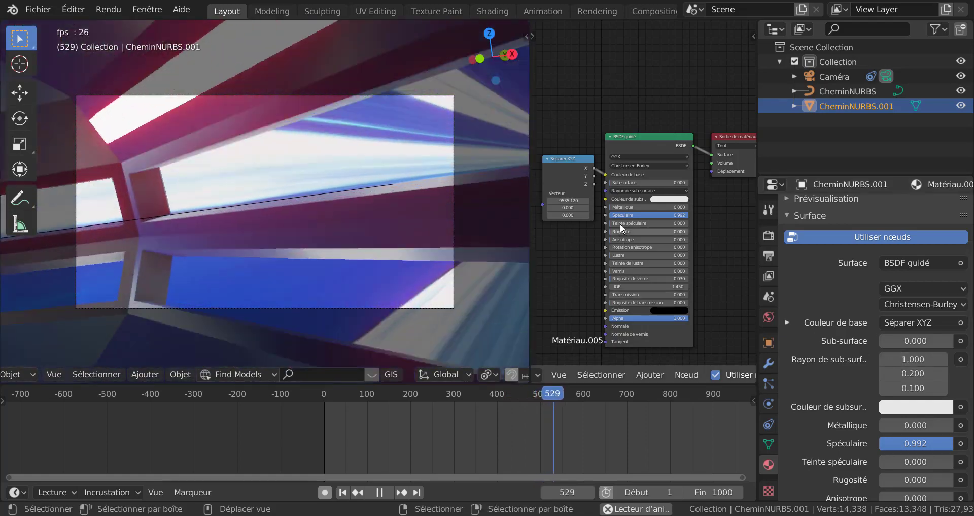
Set the first vector component of the Separate XYZ node in Matériau.005 to -5
scroll(635, 254, up, 2)
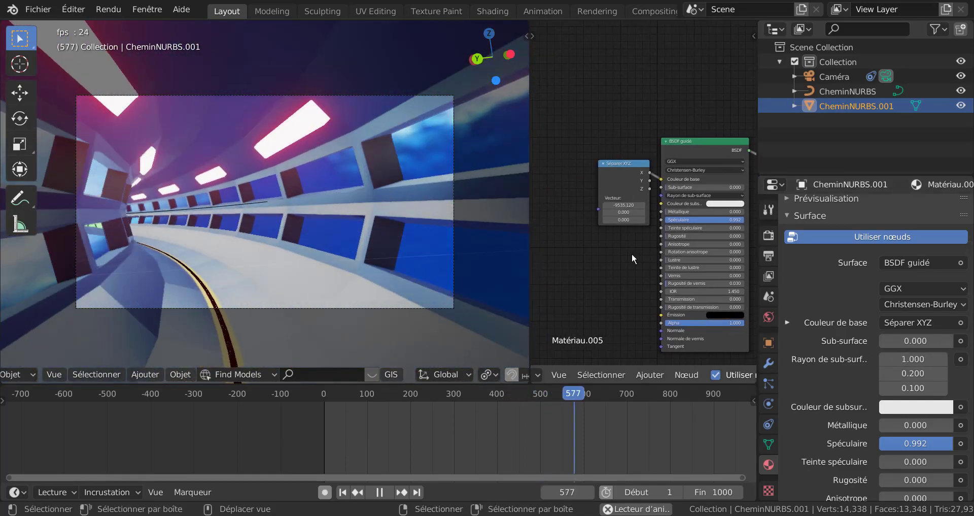
scroll(635, 257, up, 1)
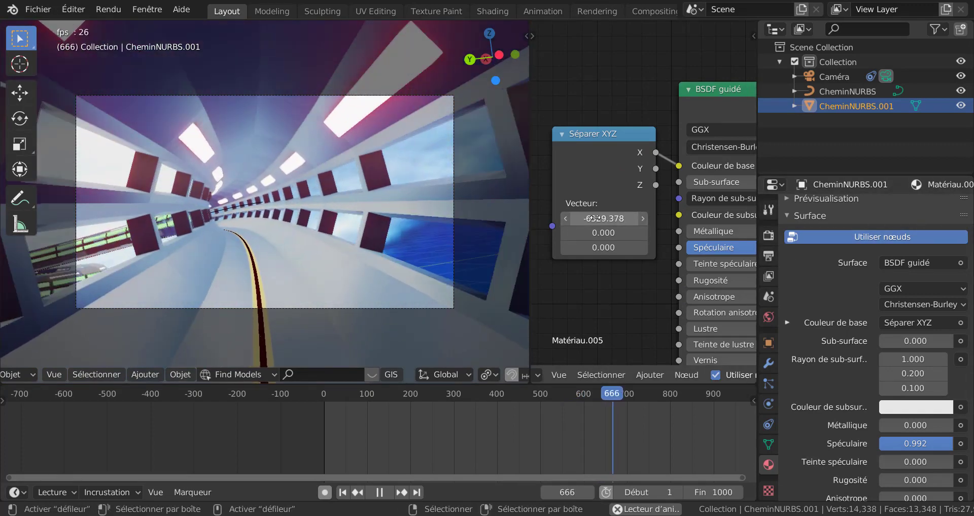
drag(919, 227, 629, 229)
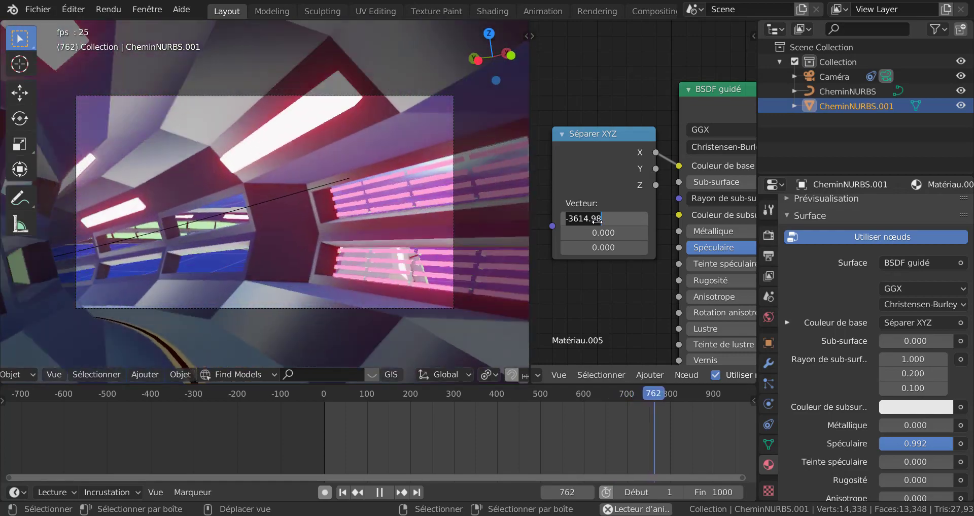
text(-5)
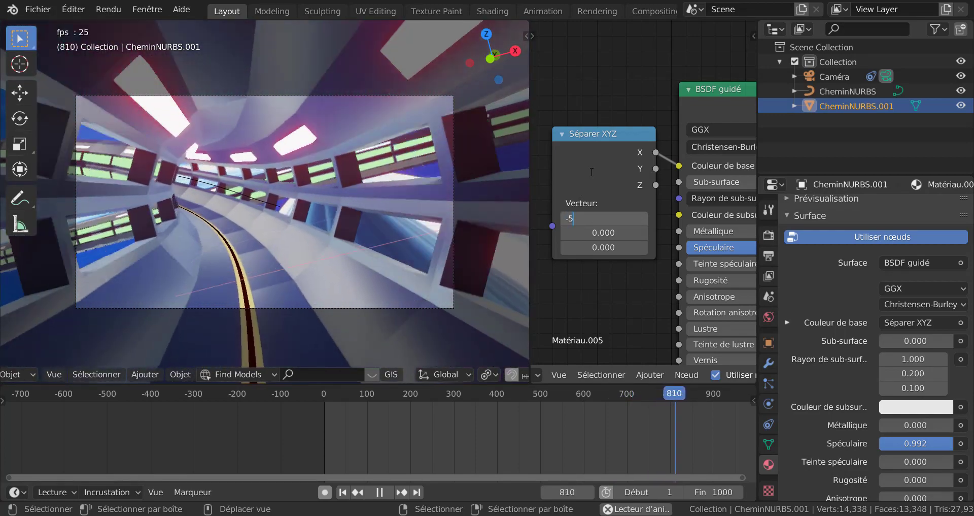
key(Return)
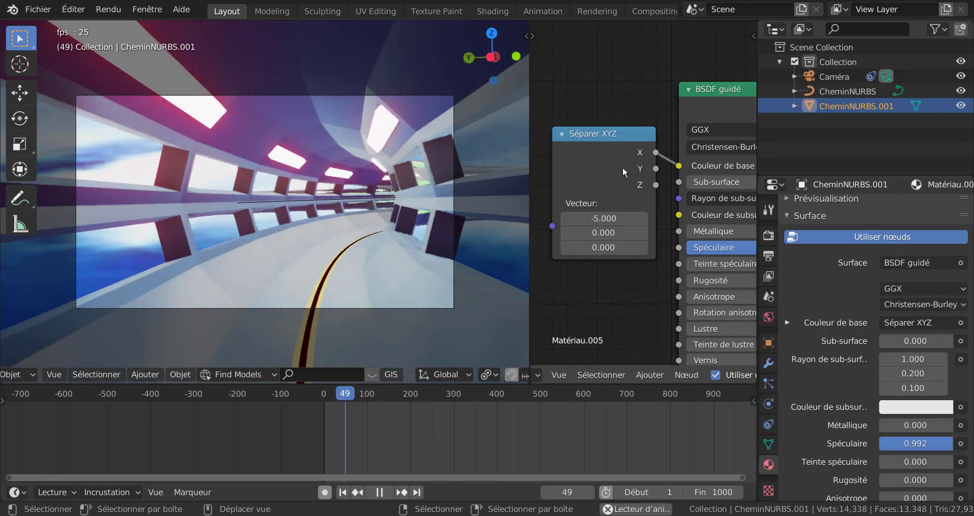
Rearrange the Séparer XYZ and BSDF guidé nodes of Matériau.005 by shifting both slightly left
drag(626, 136, 605, 138)
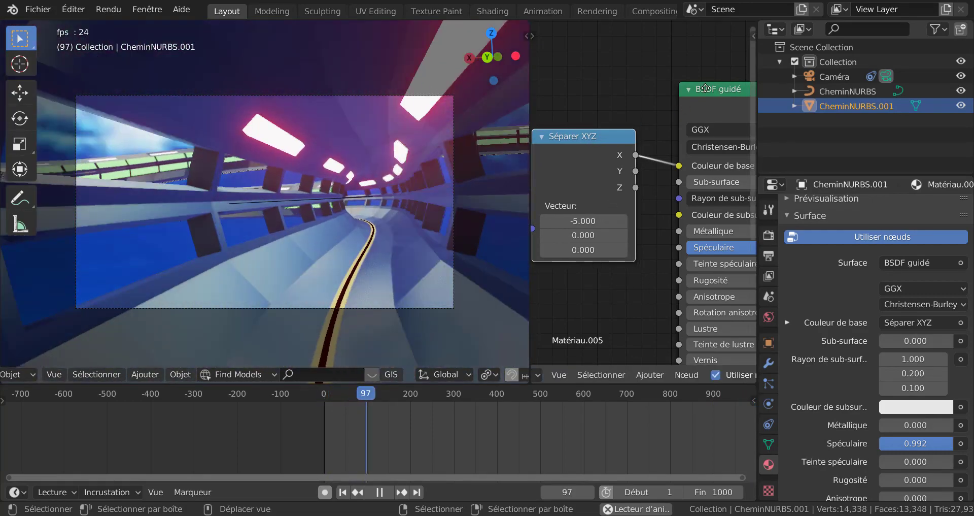
drag(675, 109, 656, 118)
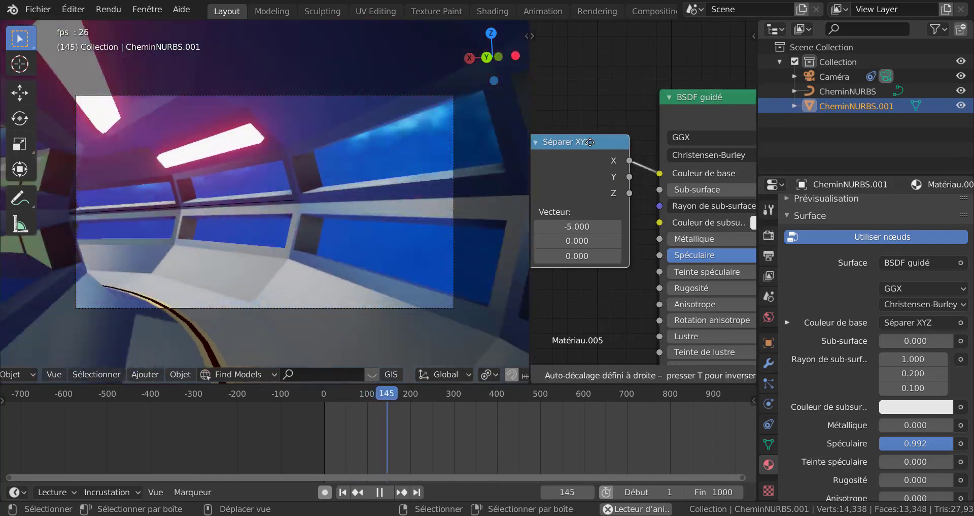
drag(599, 153, 581, 159)
scroll(569, 257, down, 2)
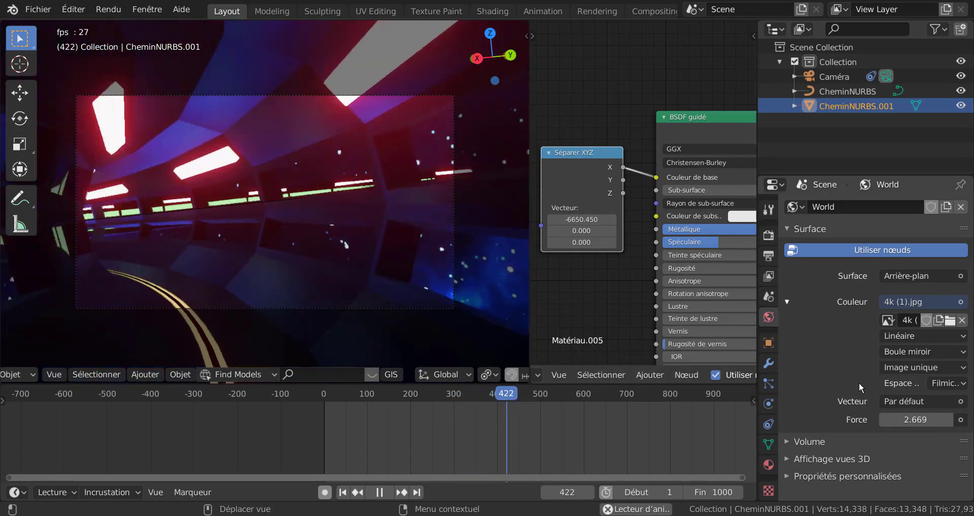
Set the world image 4k (1).jpg to the sRGB colour space and widen the 3D viewport over the node editor
click(947, 383)
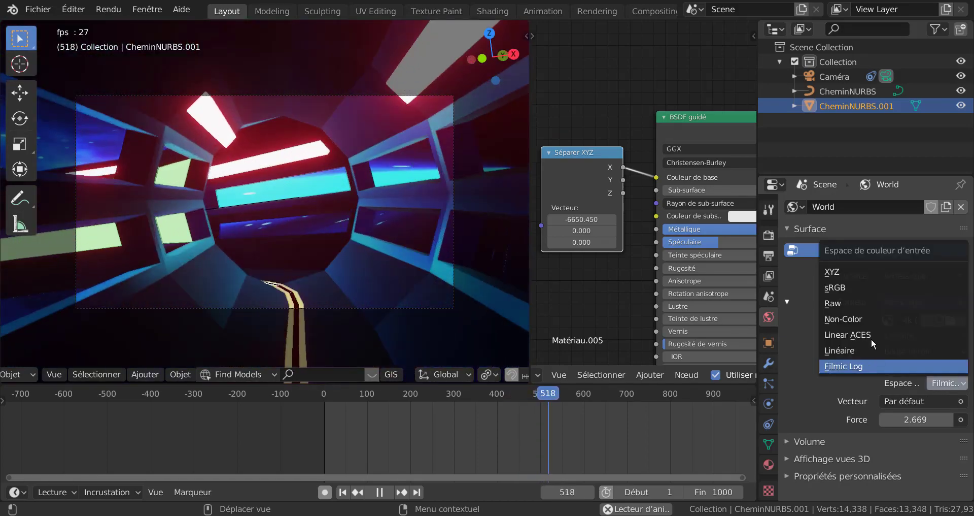
click(860, 288)
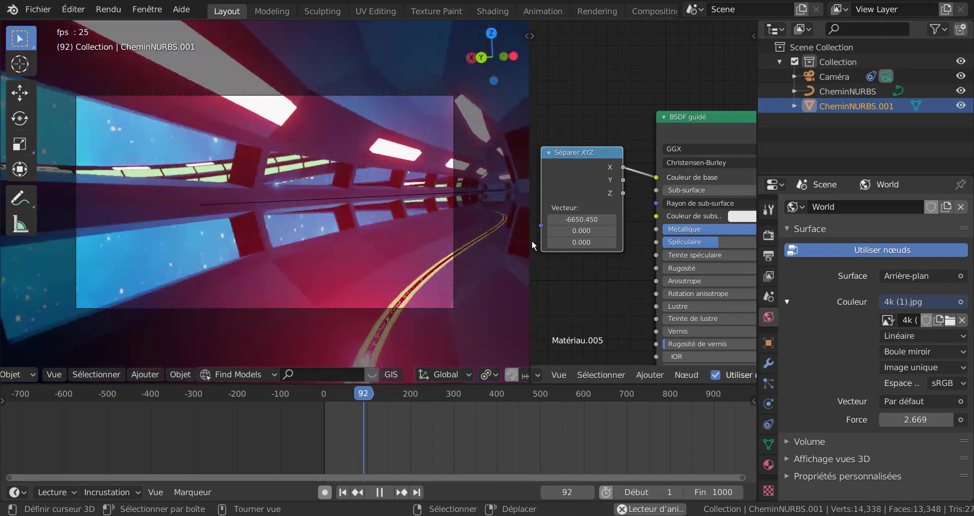
drag(529, 269, 688, 271)
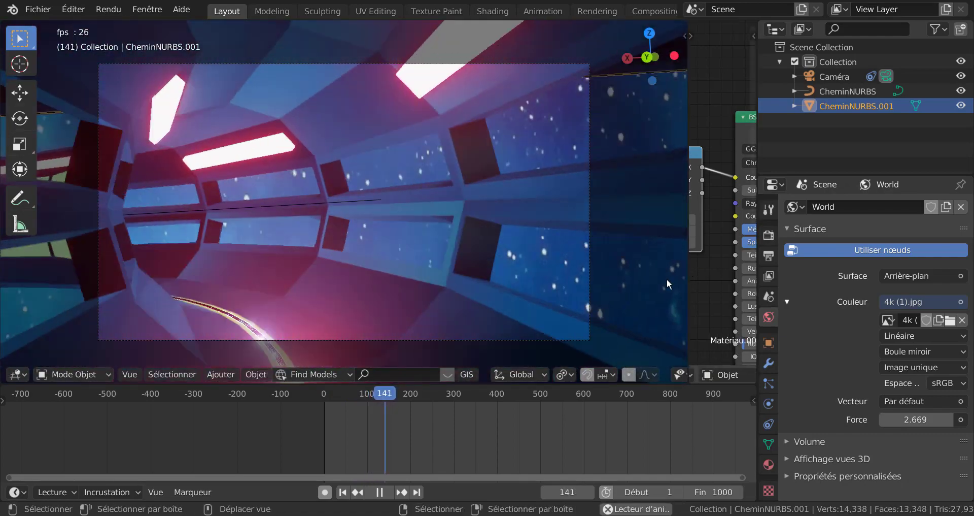
scroll(532, 278, up, 1)
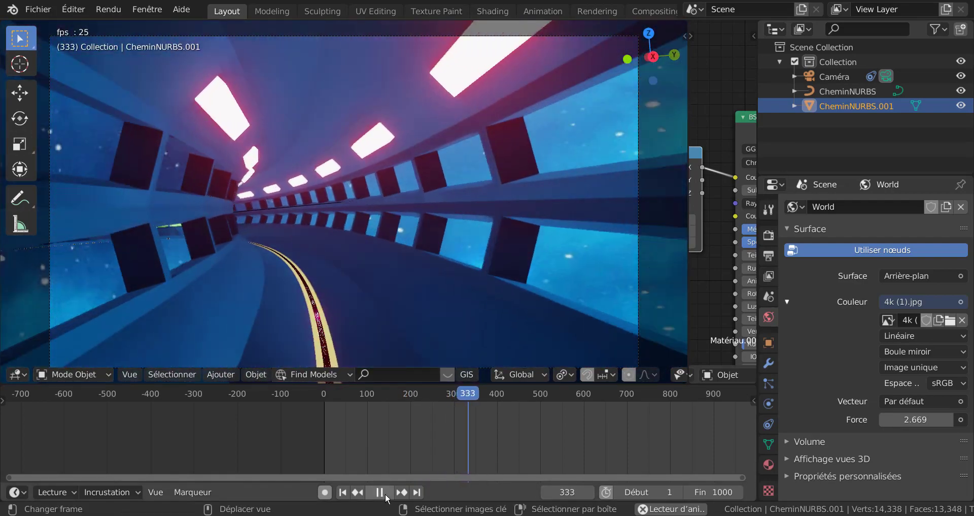
Pause the animation and open the tunnel mesh CheminNURBS.001 in Edit Mode
click(380, 492)
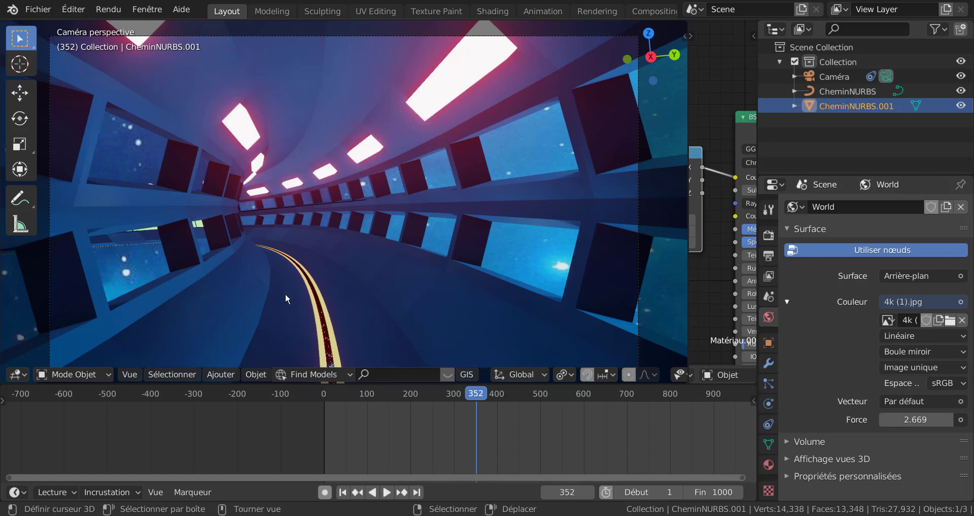
key(Tab)
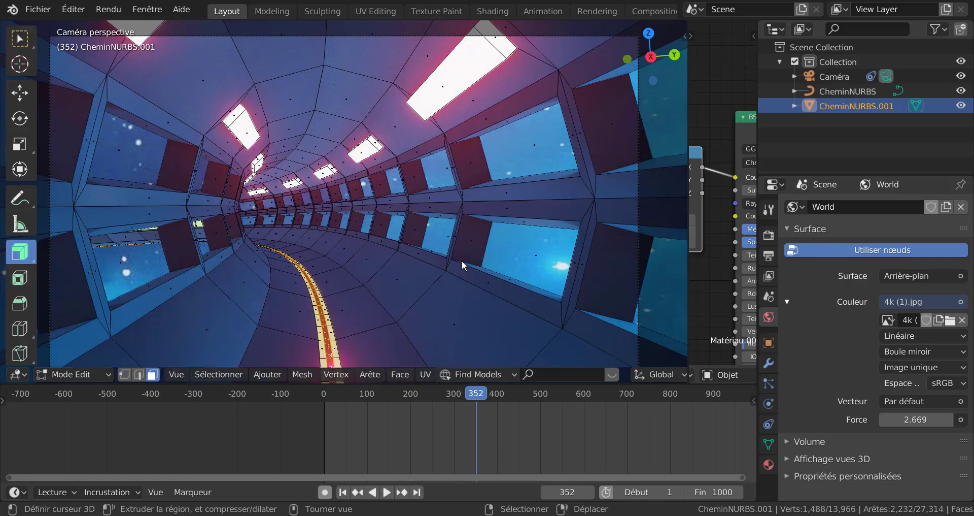
scroll(438, 244, down, 1)
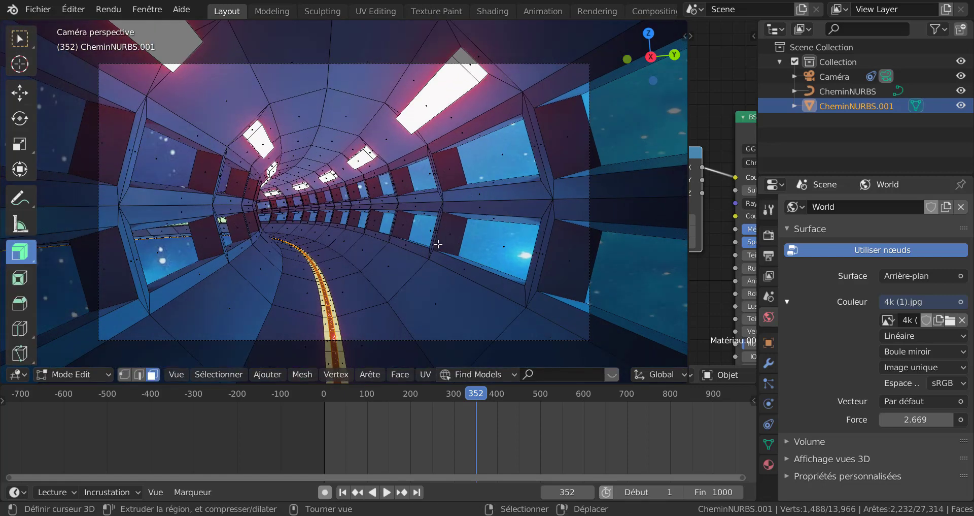
scroll(405, 233, up, 5)
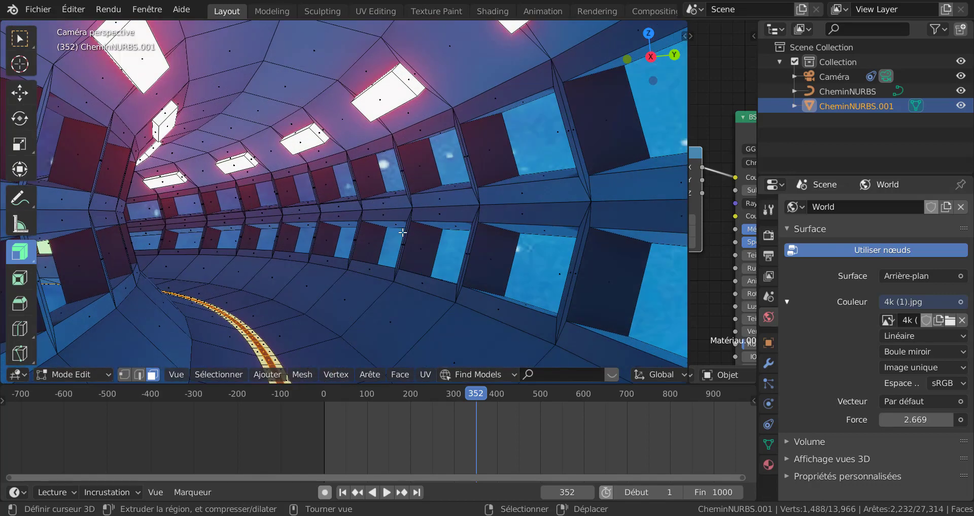
middle_drag(381, 233, 356, 230)
scroll(356, 230, up, 2)
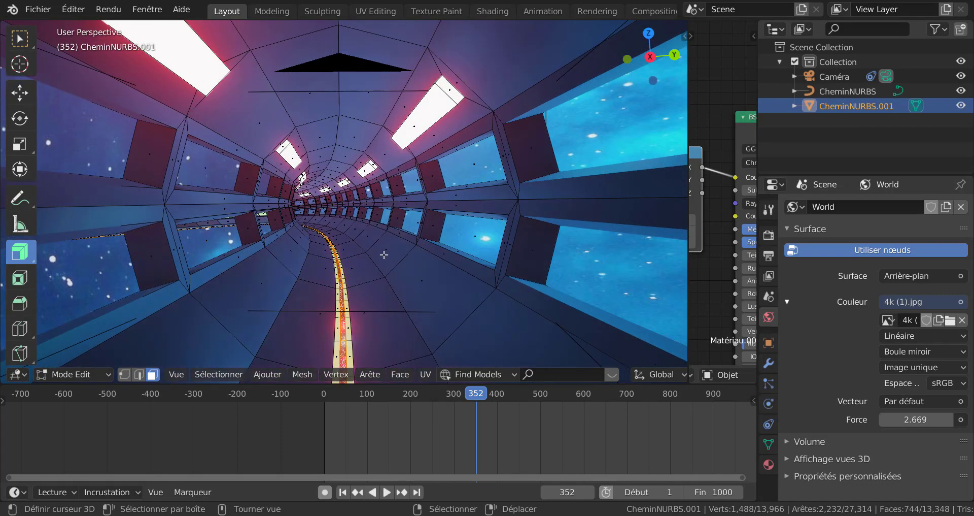
Examine the tunnel circuit from outside, including its curves and the sharp bend
scroll(381, 245, down, 6)
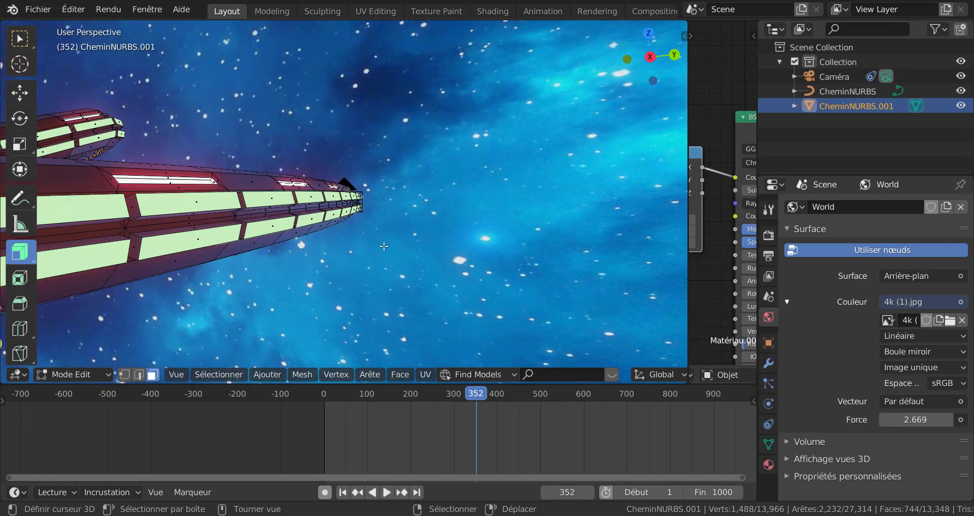
middle_drag(433, 243, 341, 268)
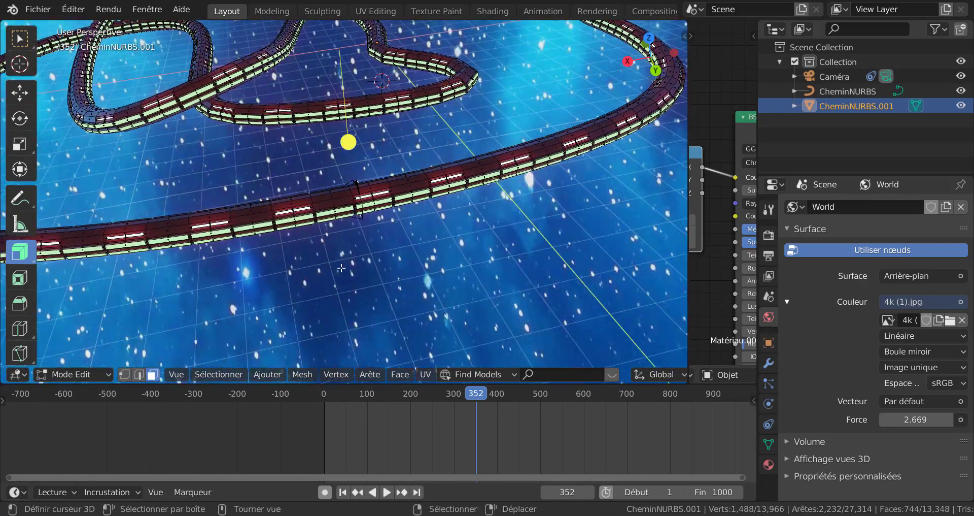
middle_drag(481, 208, 542, 153)
scroll(528, 139, up, 4)
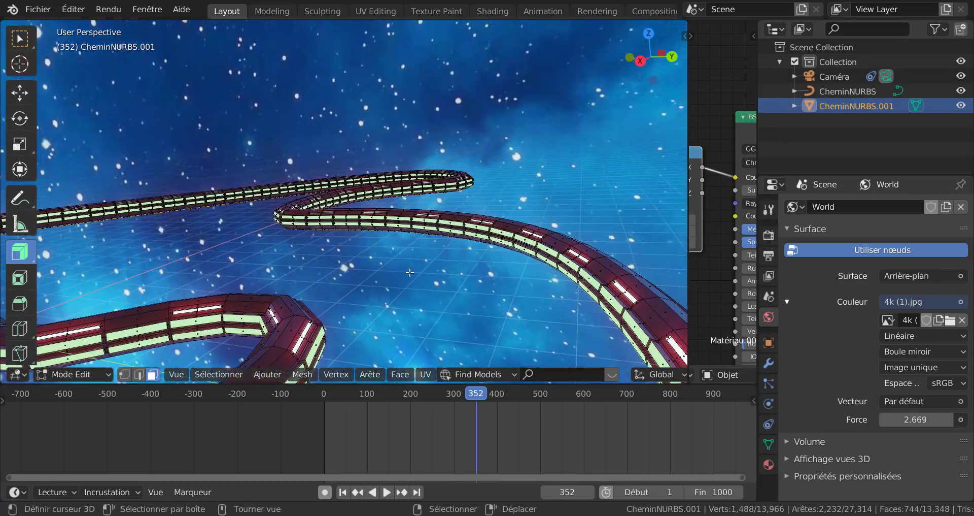
shift+middle_drag(386, 258, 439, 177)
scroll(439, 264, up, 3)
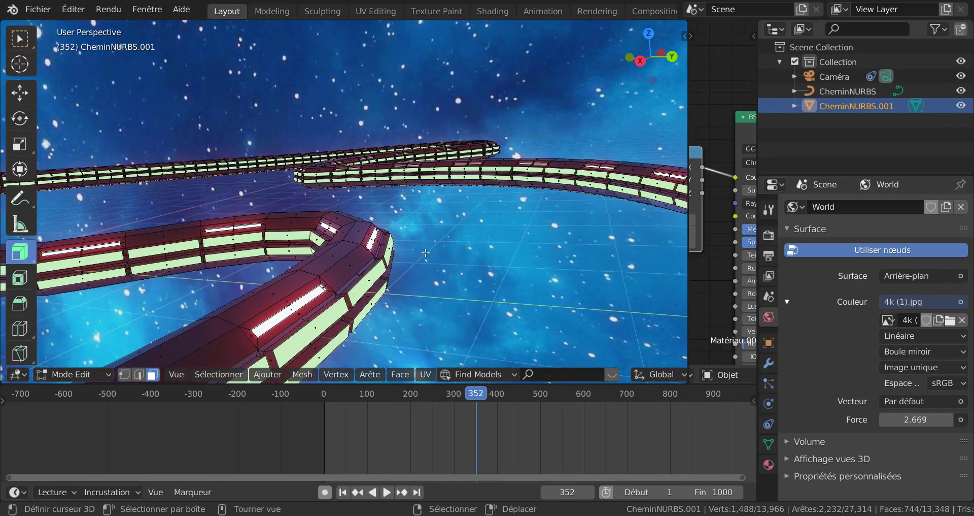
middle_drag(439, 265, 390, 278)
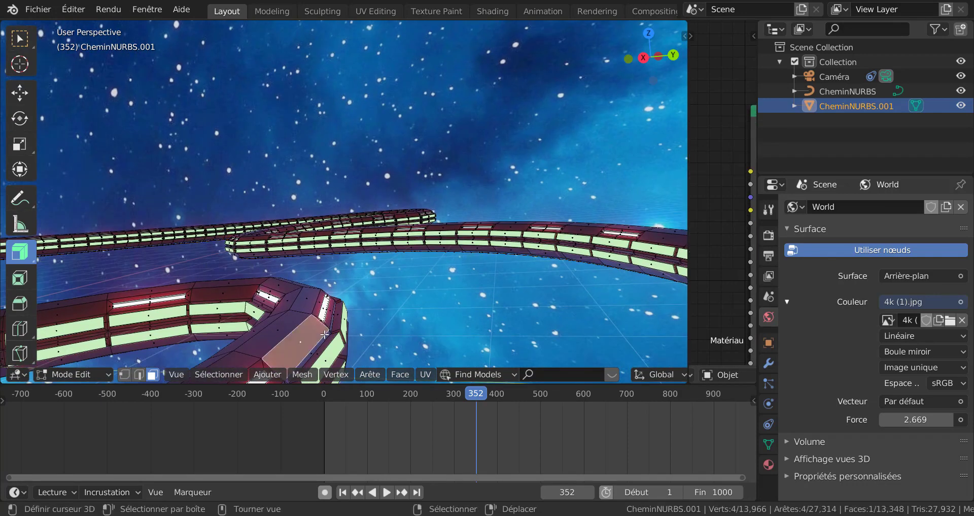
Frame the selected roof face near the sharp bend and inspect the tunnel interior around it
key(KP_Divide)
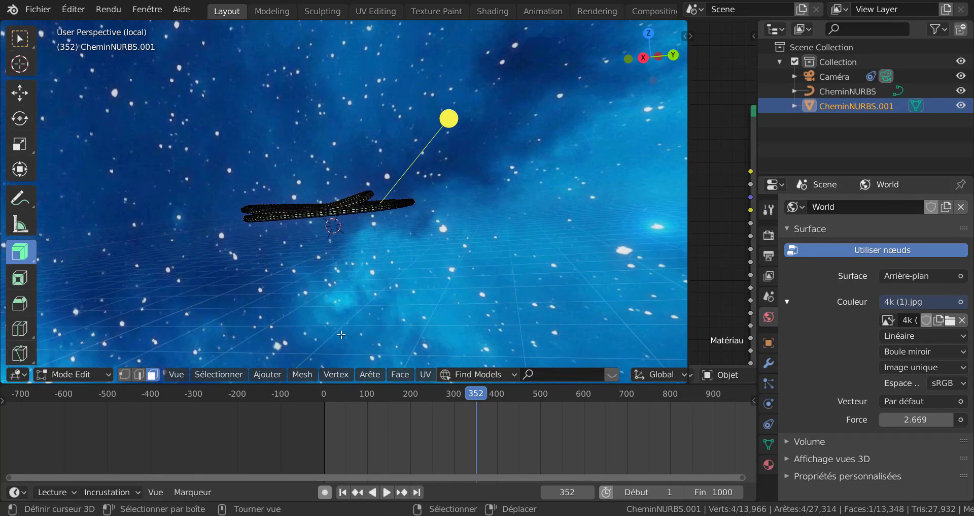
key(KP_Divide)
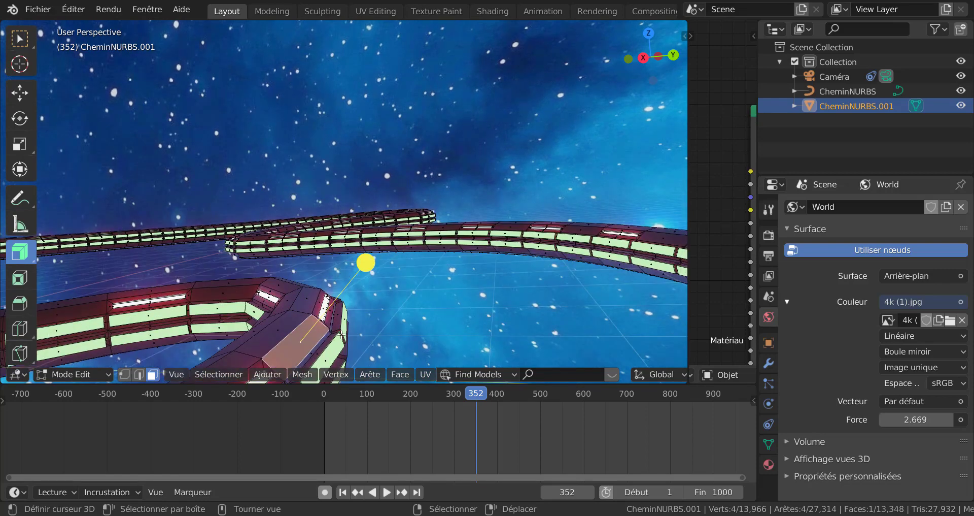
key(KP_Decimal)
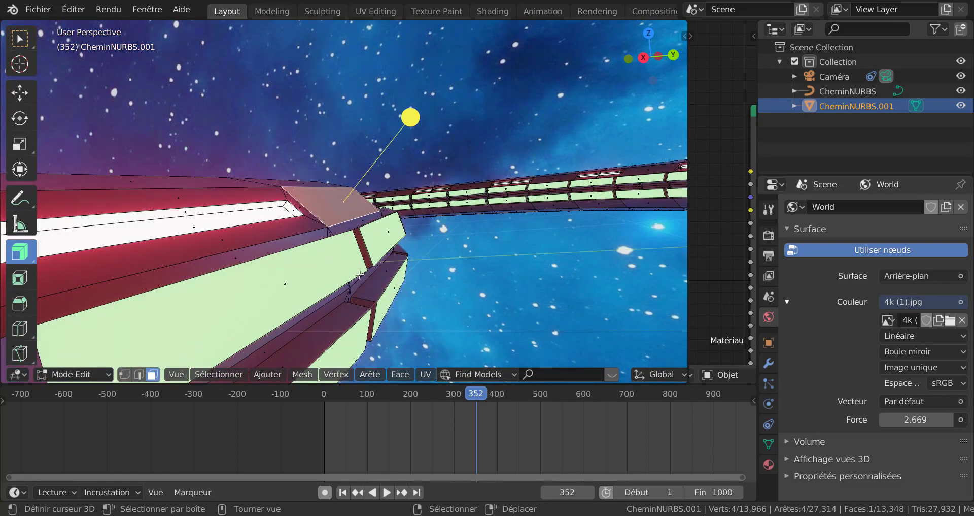
middle_drag(360, 274, 387, 267)
scroll(332, 295, up, 2)
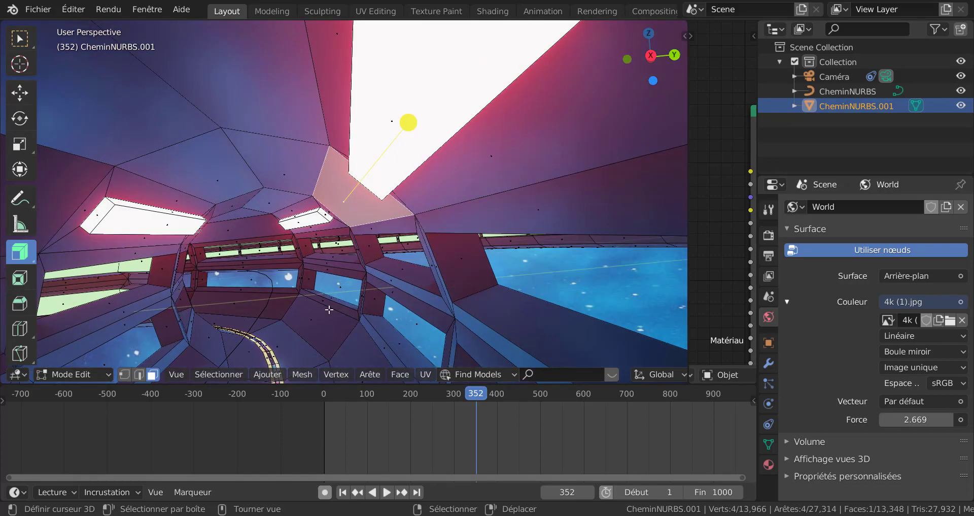
scroll(339, 292, up, 3)
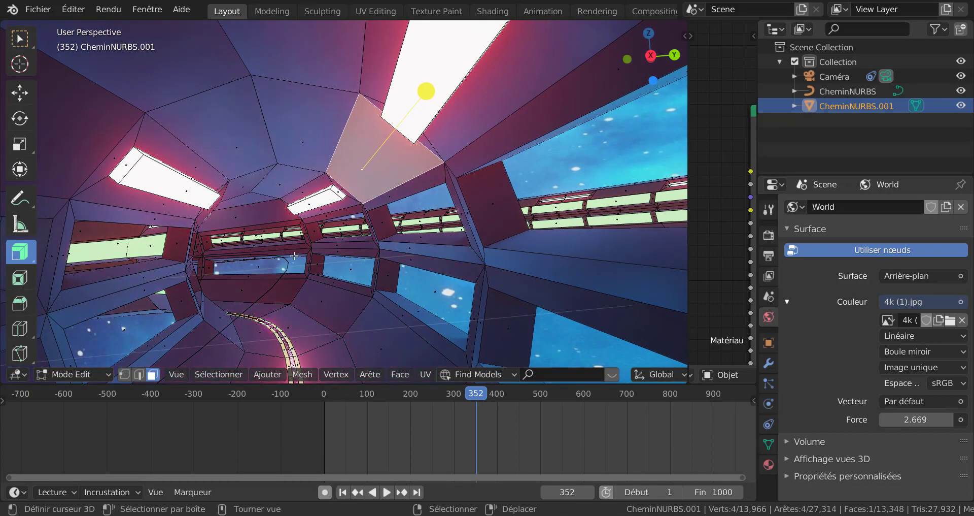
scroll(305, 258, down, 2)
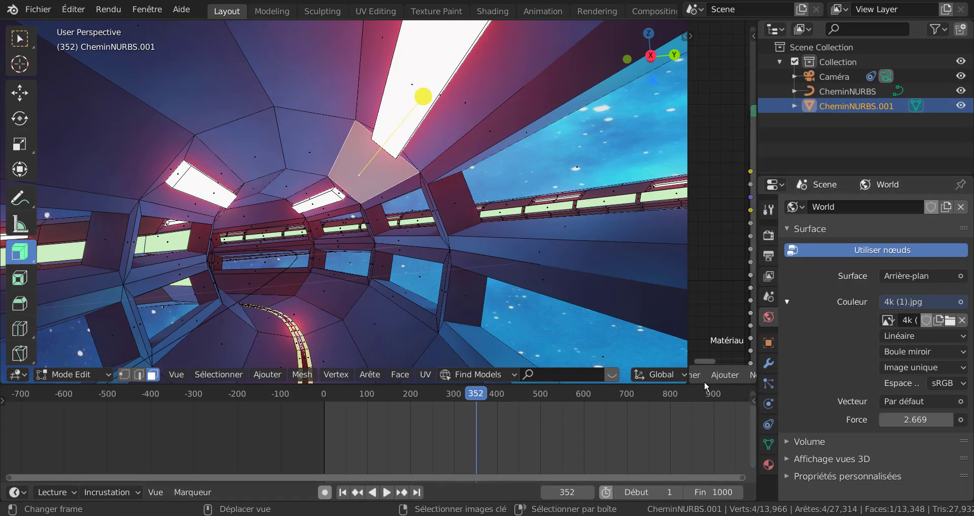
Switch the 3D viewport to solid shading and bring the outer side panels of the bend into view
scroll(644, 380, down, 10)
scroll(646, 374, down, 4)
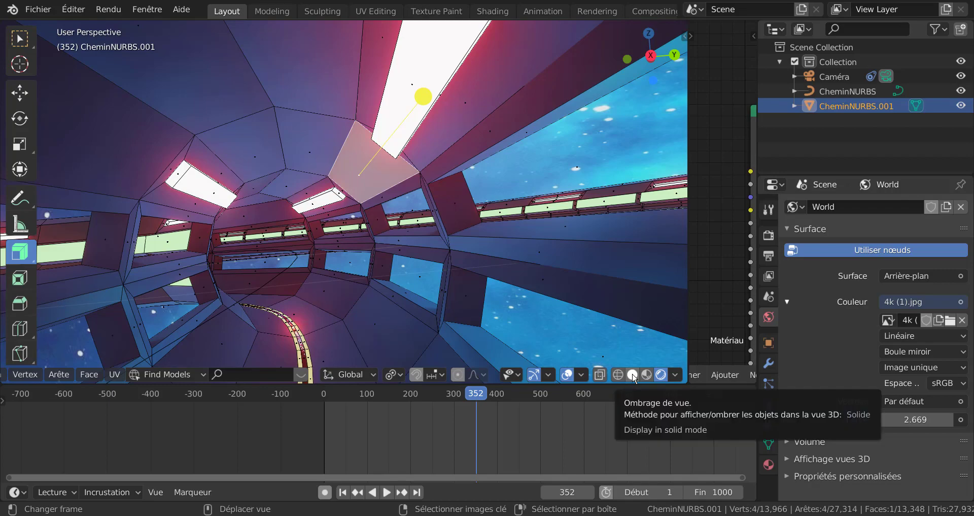
click(632, 374)
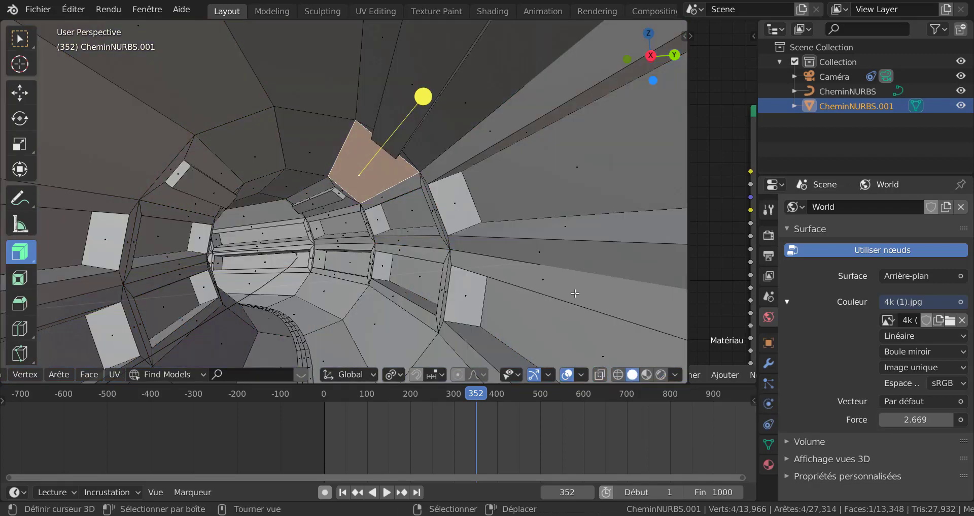
middle_drag(519, 259, 405, 273)
scroll(405, 273, down, 4)
middle_drag(482, 264, 536, 258)
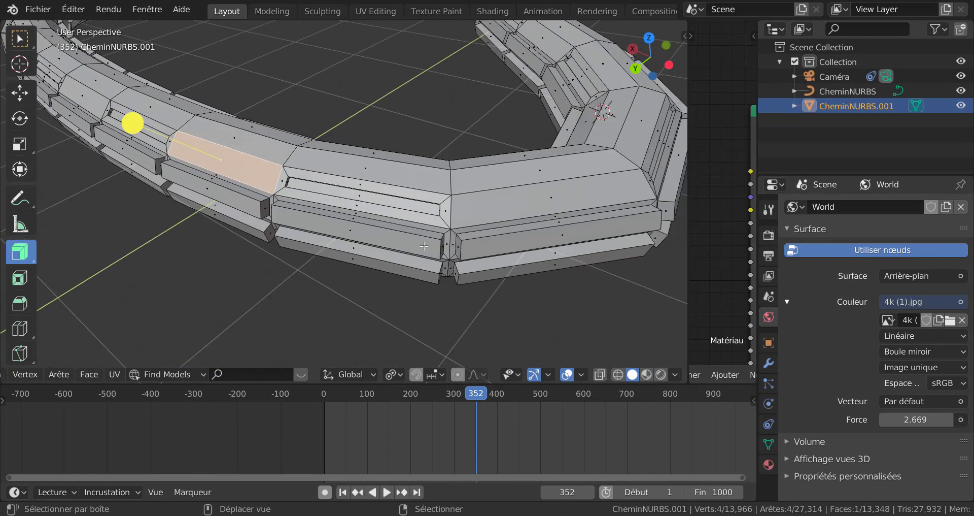
shift+click(510, 243)
middle_drag(511, 243, 457, 272)
shift+click(502, 238)
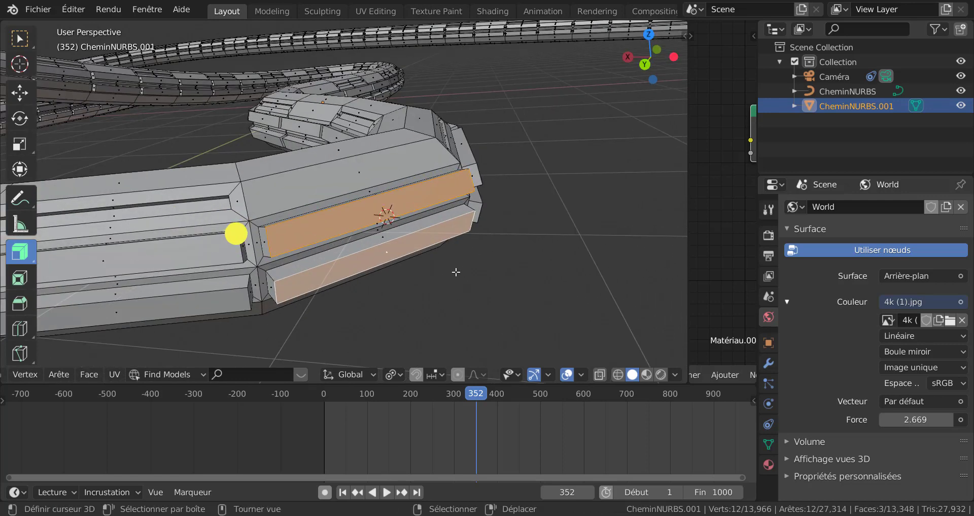
key(ctrl+KP_Add)
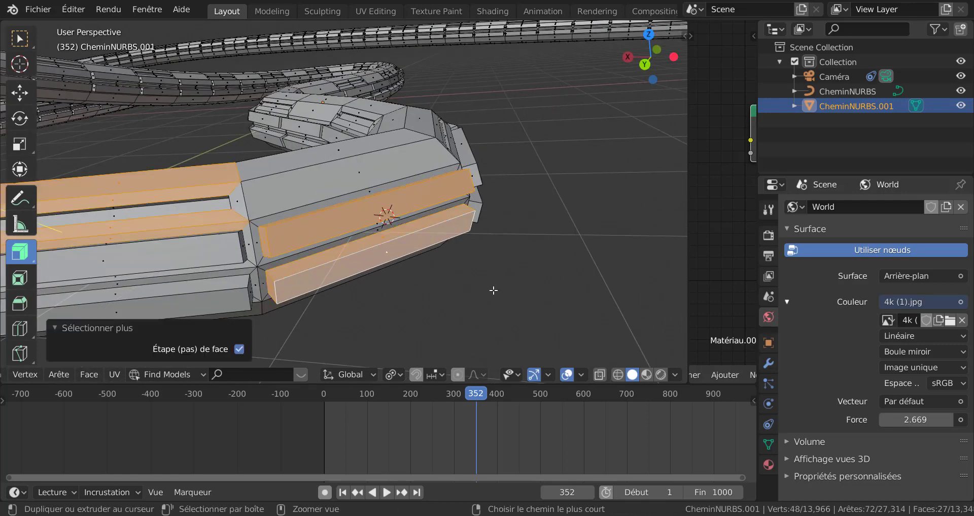
key(ctrl+KP_Add)
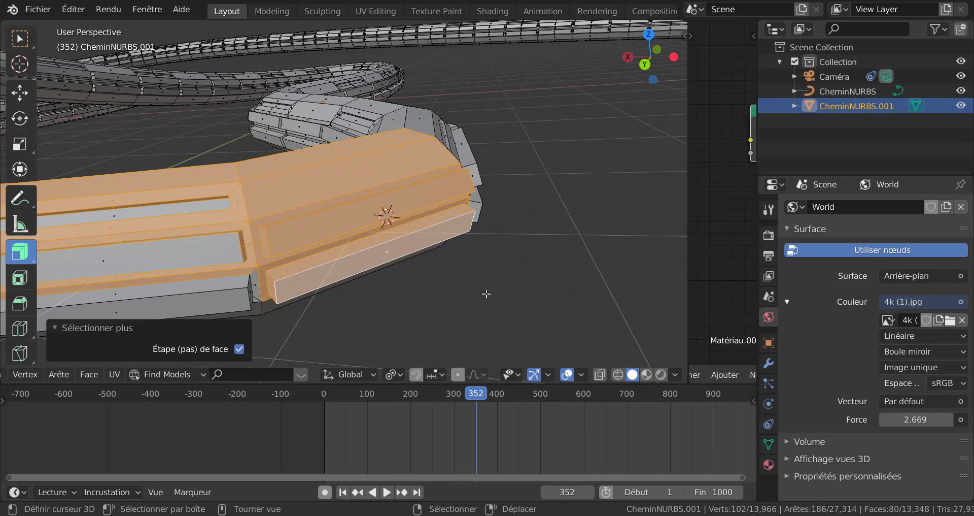
click(485, 293)
Delete the faces of the two protruding side panels and their surrounding frames on the bend's outer segment, and switch to edge selection
click(384, 222)
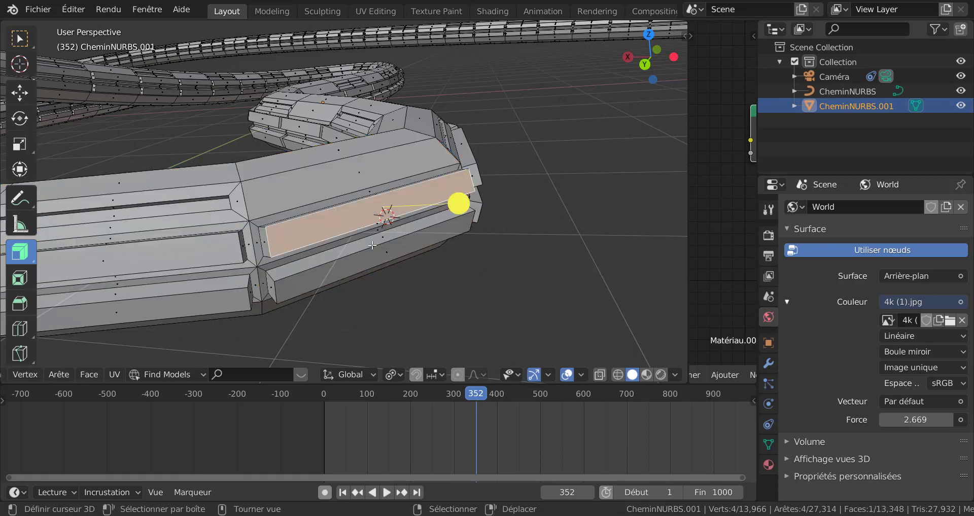
shift+click(371, 276)
key(ctrl+KP_Add)
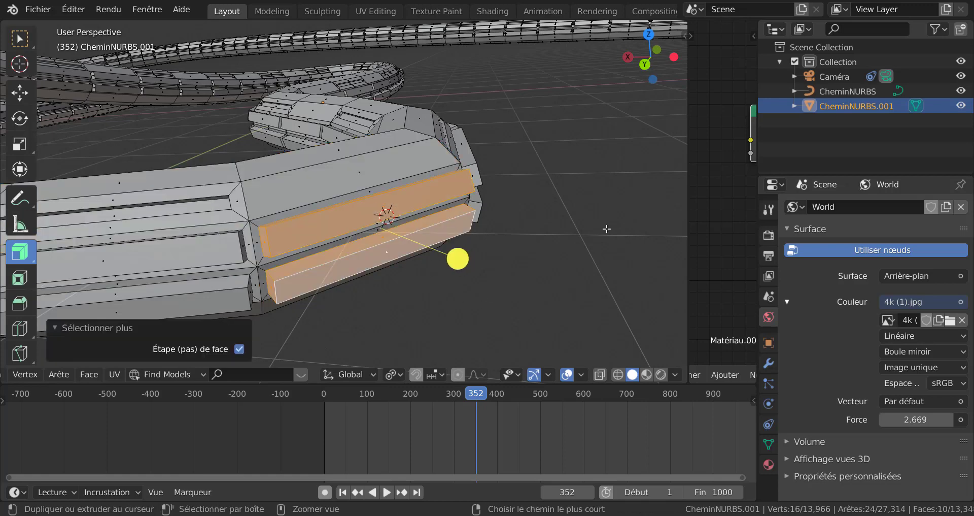
key(ctrl+KP_Add)
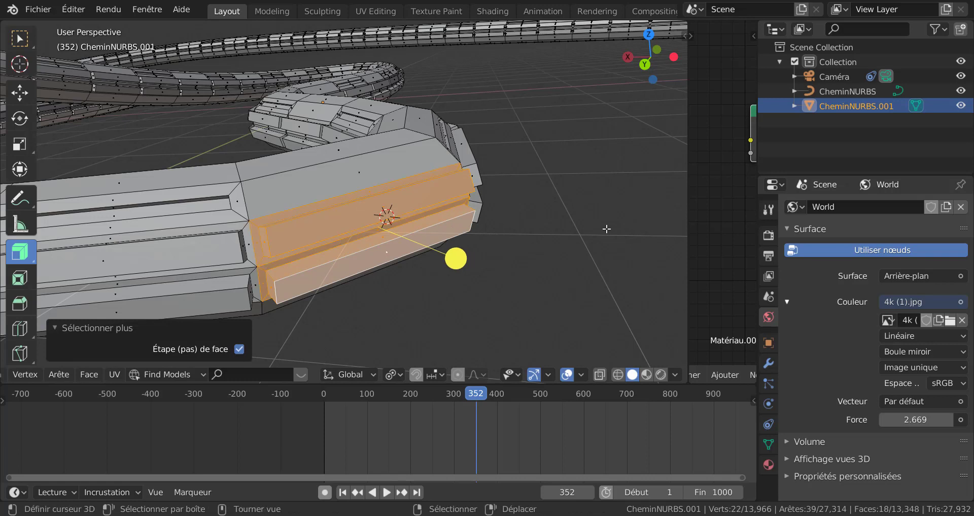
key(x)
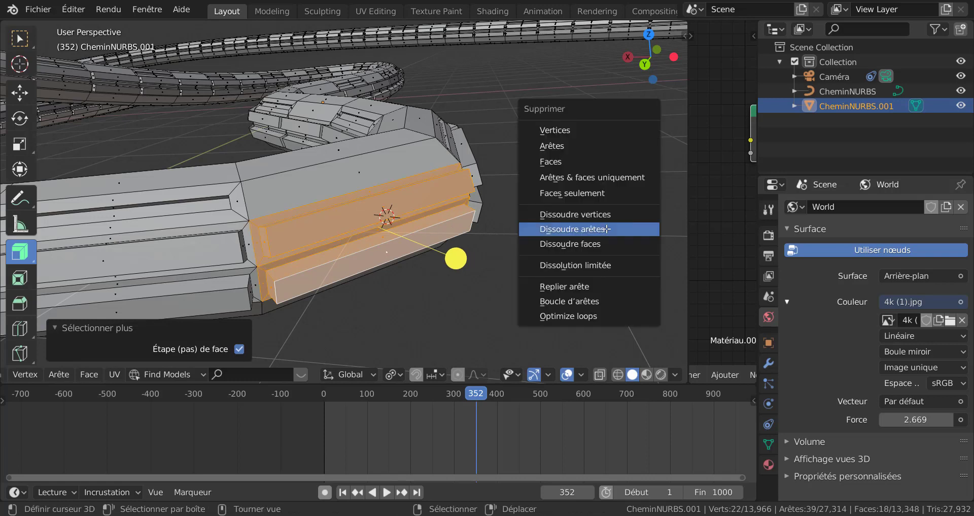
click(586, 160)
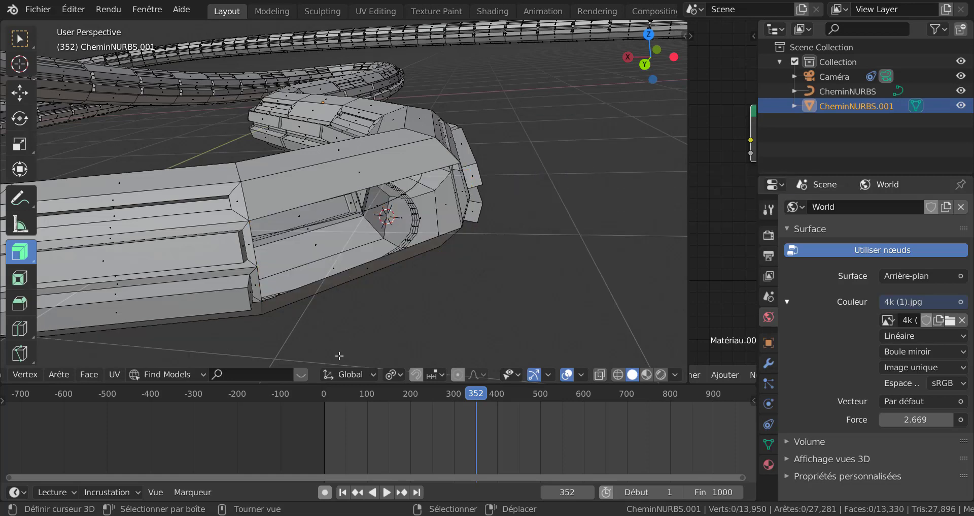
key(2)
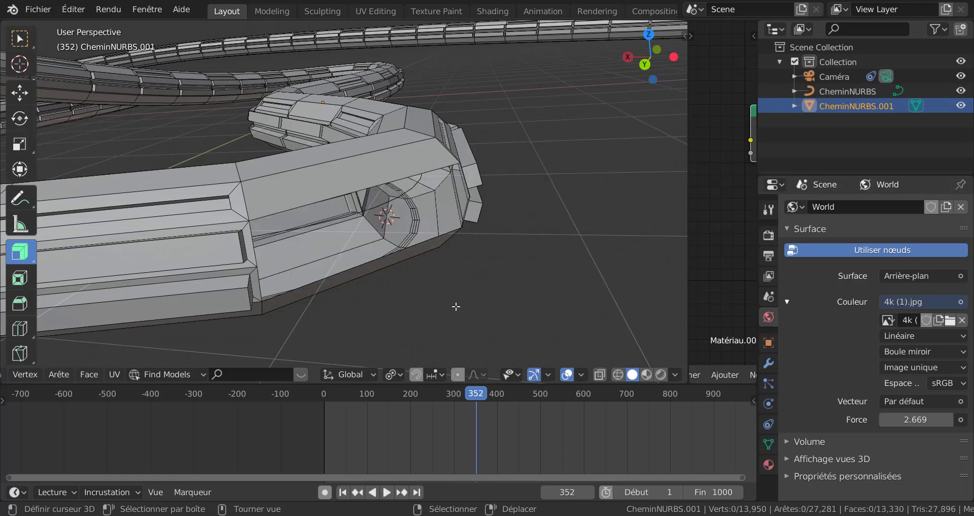
Fill the upper opening on the bend's outer segment with a face between its two opposite end edges
click(253, 244)
middle_drag(253, 244, 457, 226)
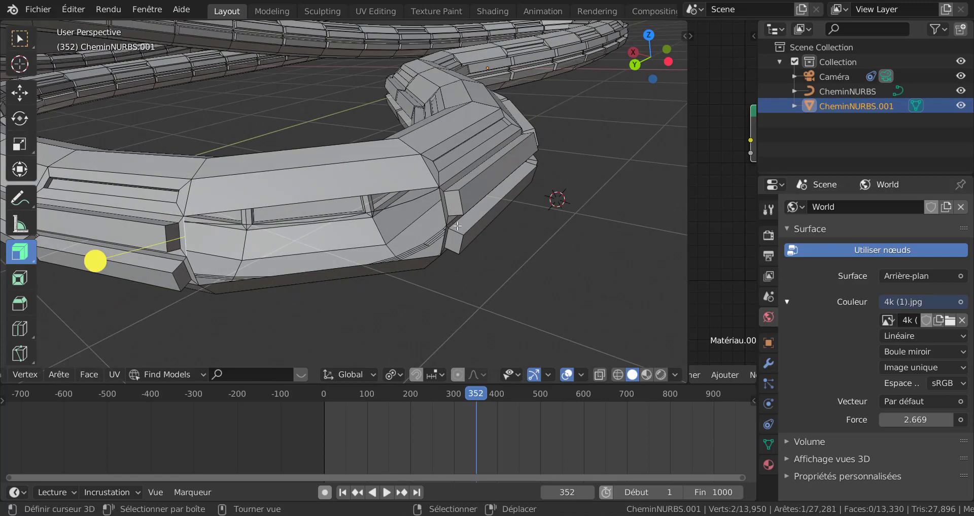
shift+click(447, 213)
key(f)
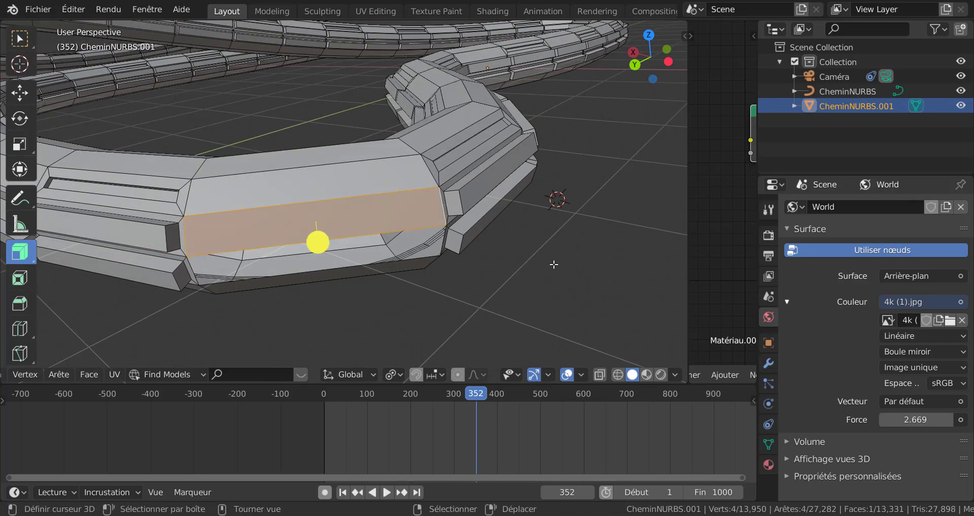
Fill the lower opening of the same bend segment with a face between its two end edges
click(191, 267)
middle_drag(450, 278, 413, 272)
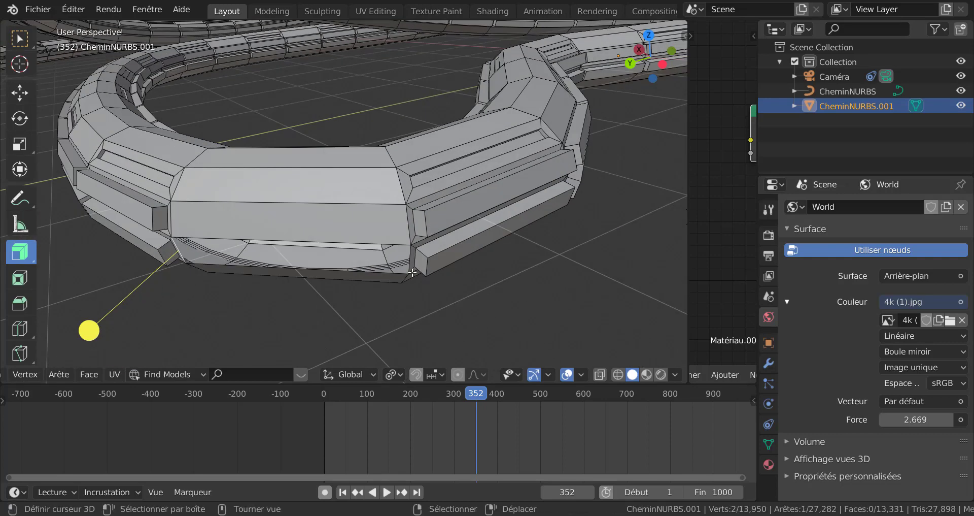
shift+click(410, 259)
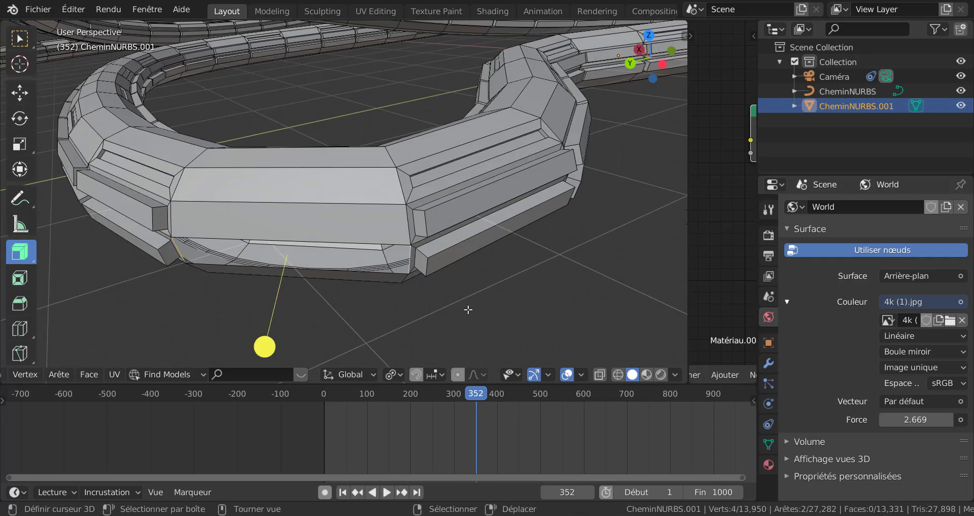
middle_drag(472, 309, 465, 315)
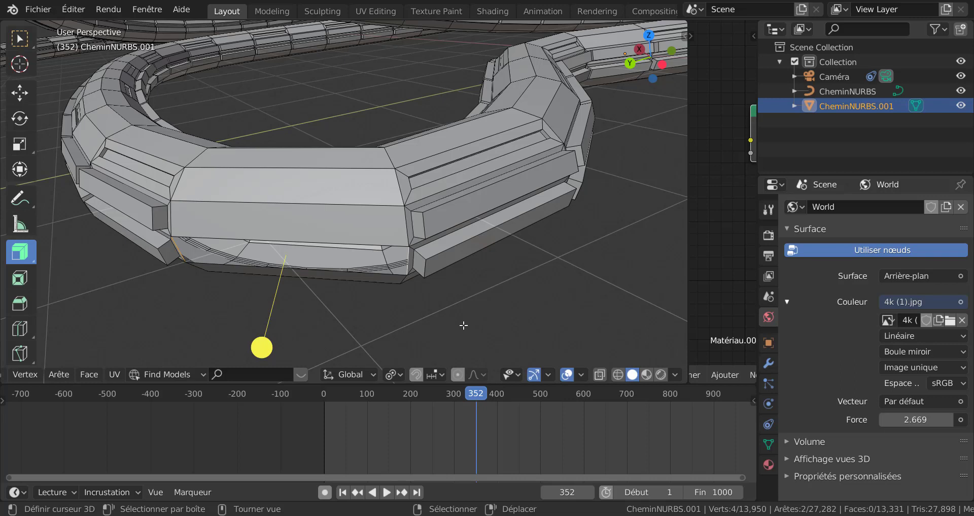
click(463, 324)
middle_drag(474, 320, 446, 285)
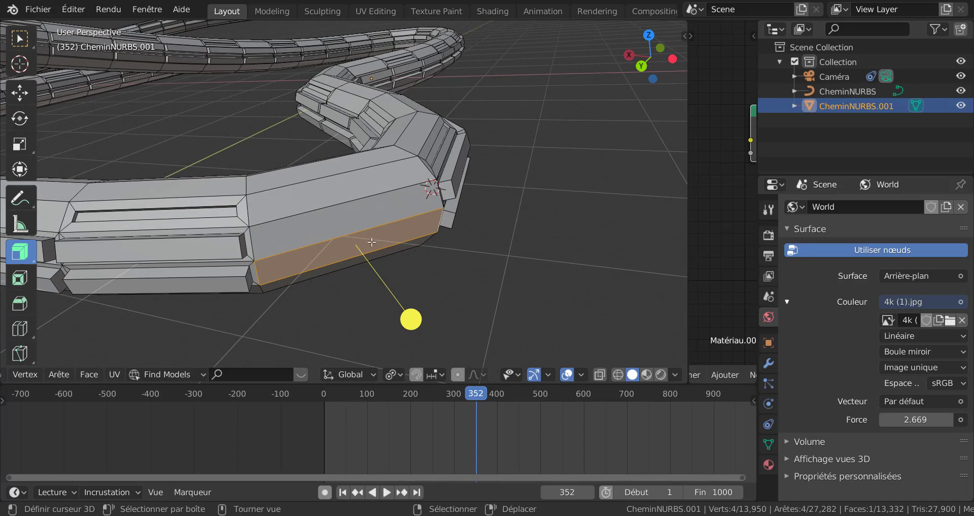
Snap the 3D cursor to the selected new lower face of the bend segment
key(shift+s)
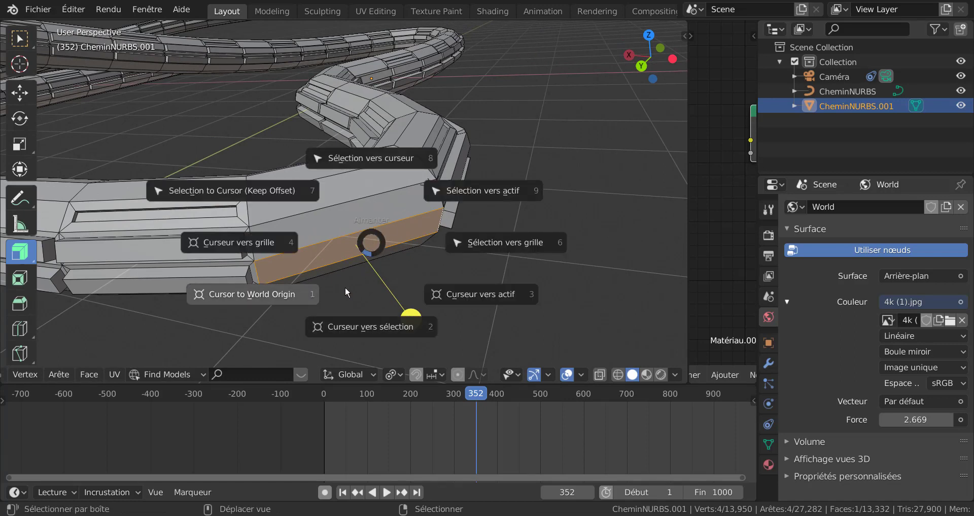
click(370, 328)
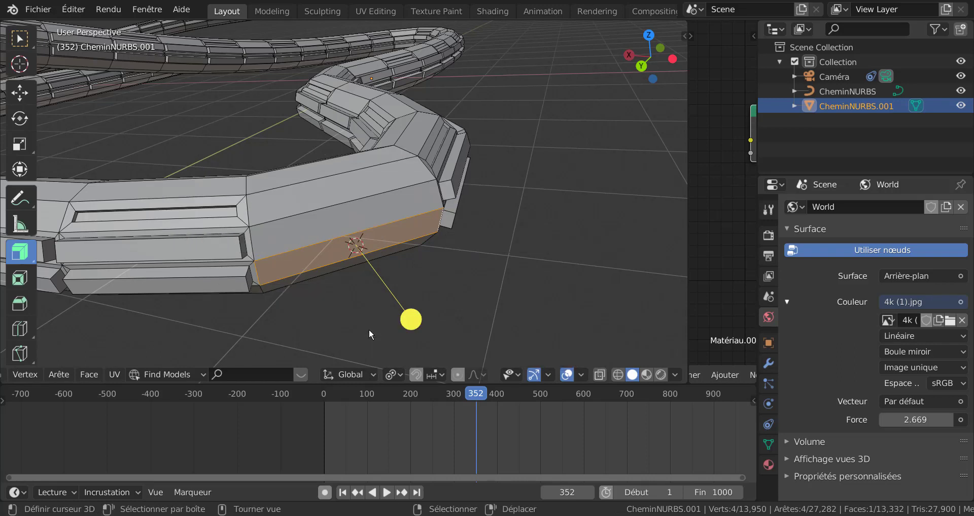
key(s)
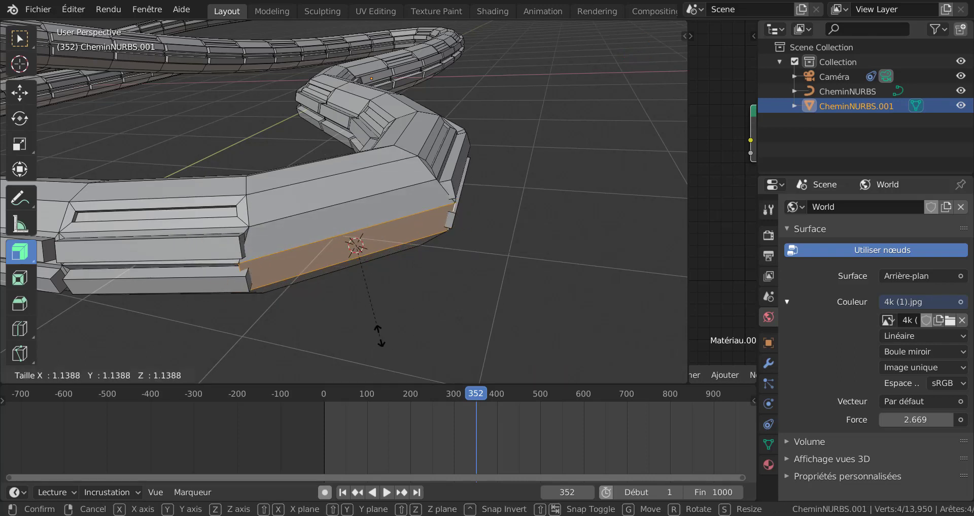
click(409, 317)
key(shift+s)
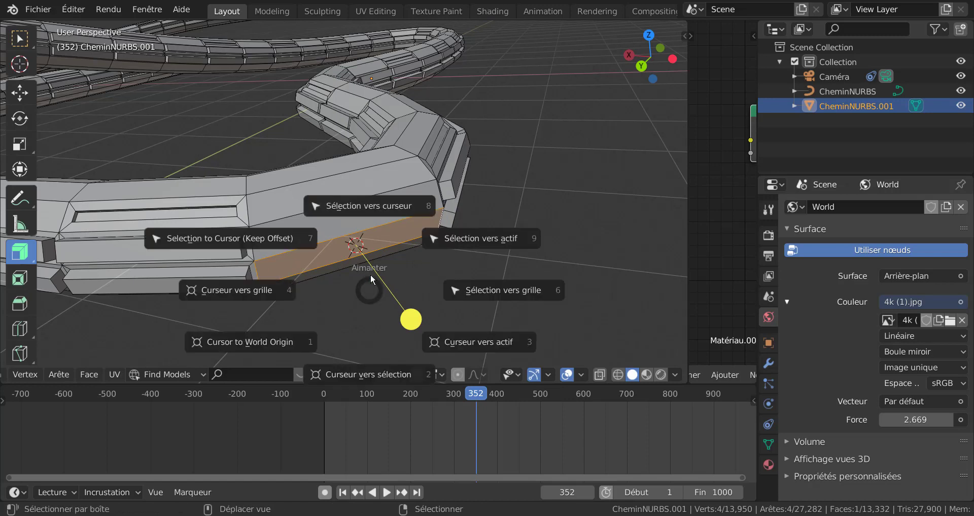
click(364, 376)
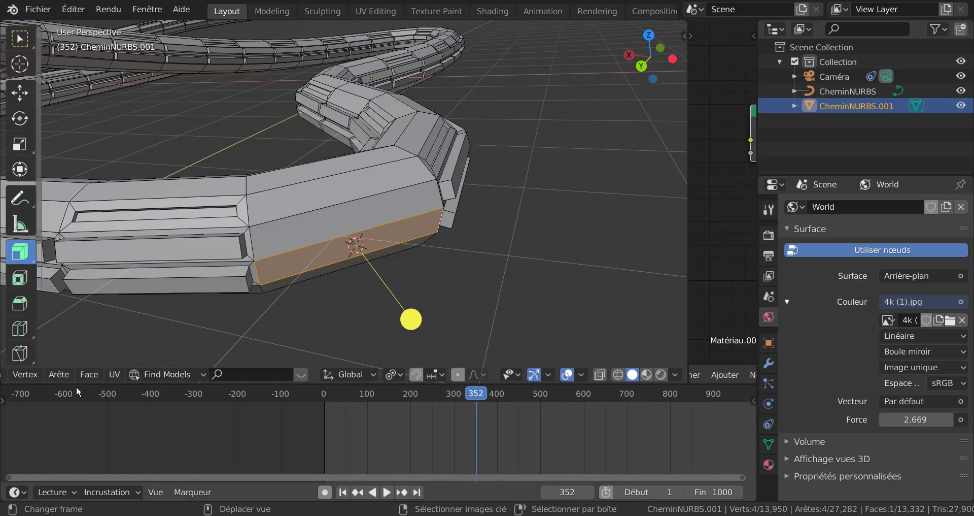
click(91, 374)
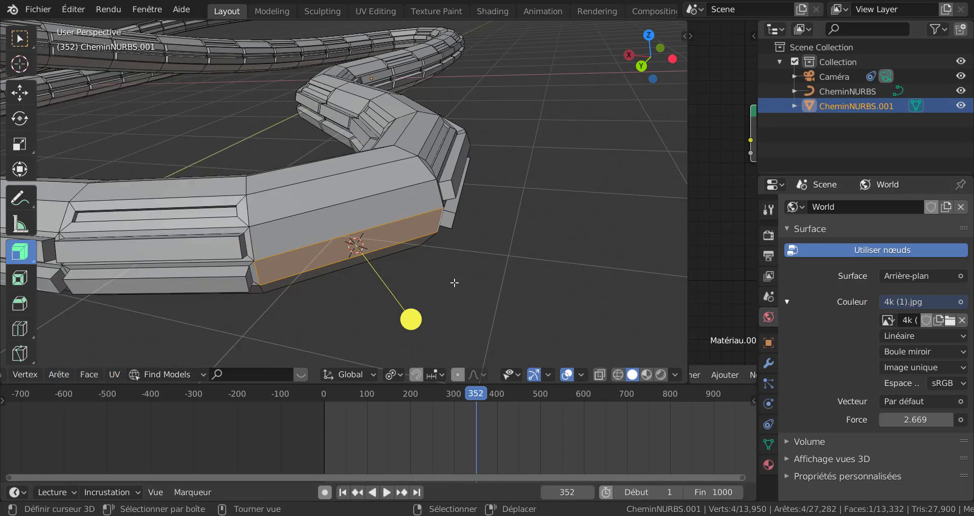
Return to object mode and open the choice of mesh objects to add at the 3D cursor
key(Tab)
scroll(452, 309, down, 3)
scroll(242, 338, up, 3)
scroll(241, 338, down, 2)
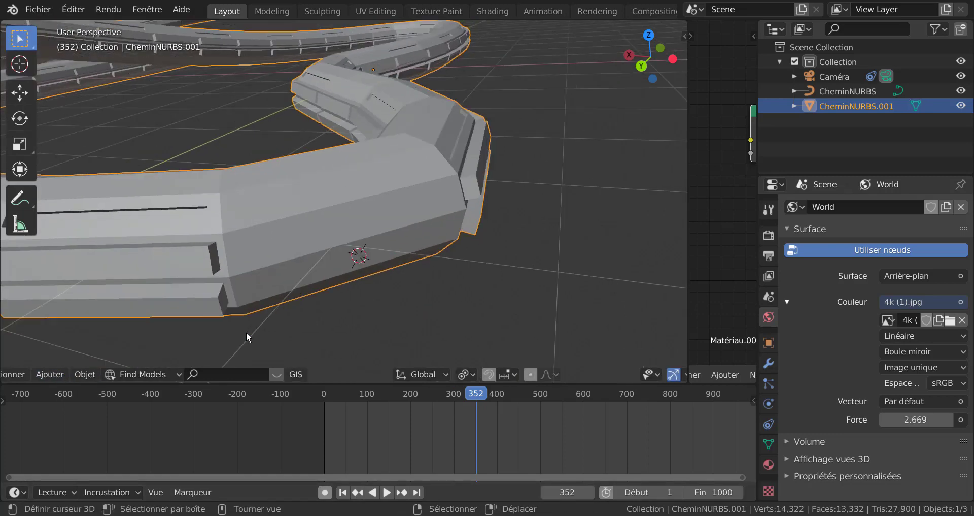
scroll(167, 374, up, 4)
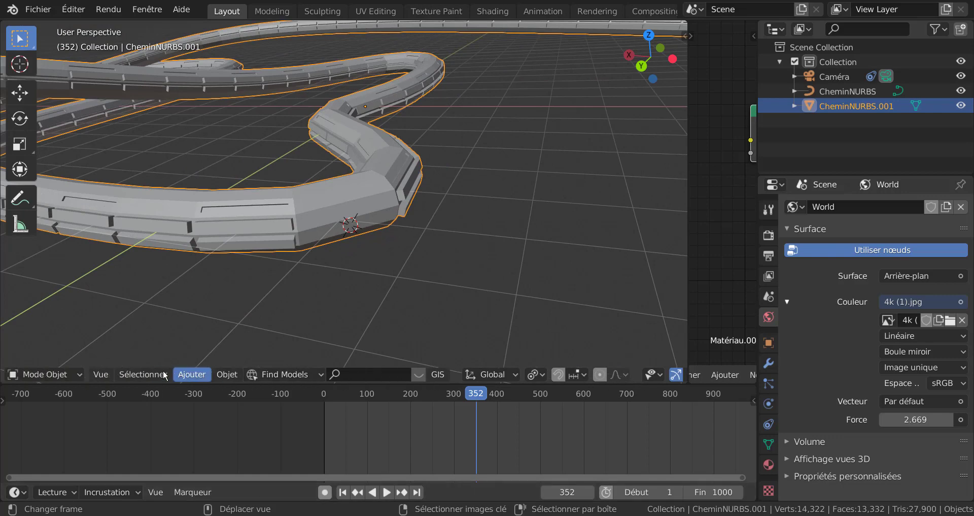
click(228, 374)
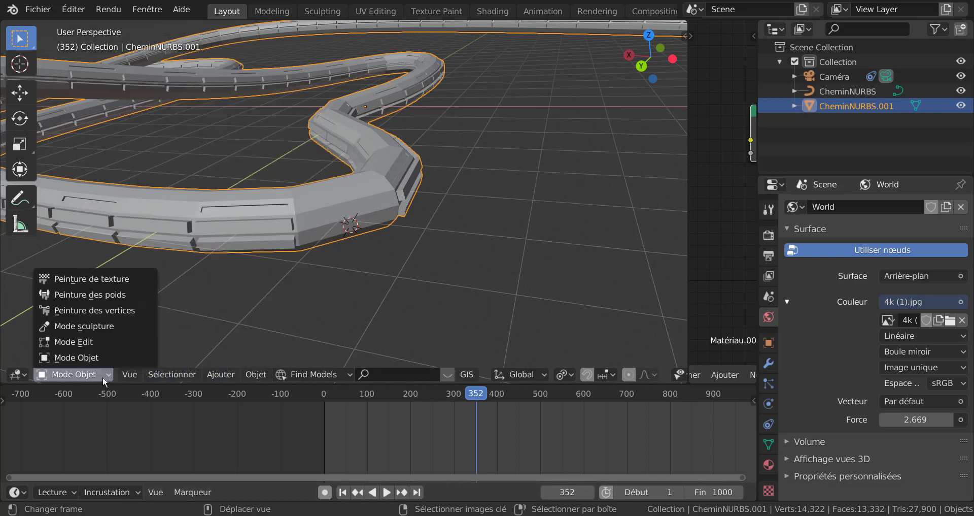
mouse_move(153, 375)
mouse_move(226, 375)
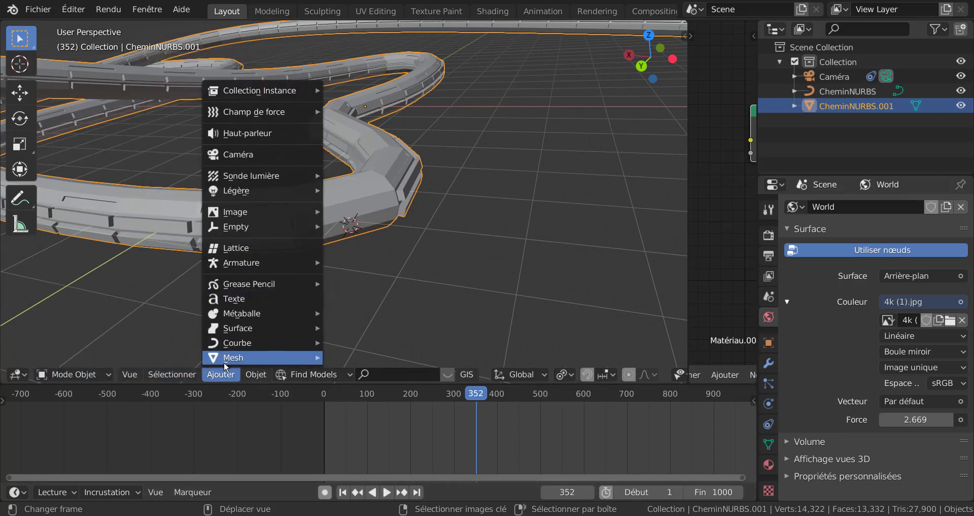
mouse_move(250, 359)
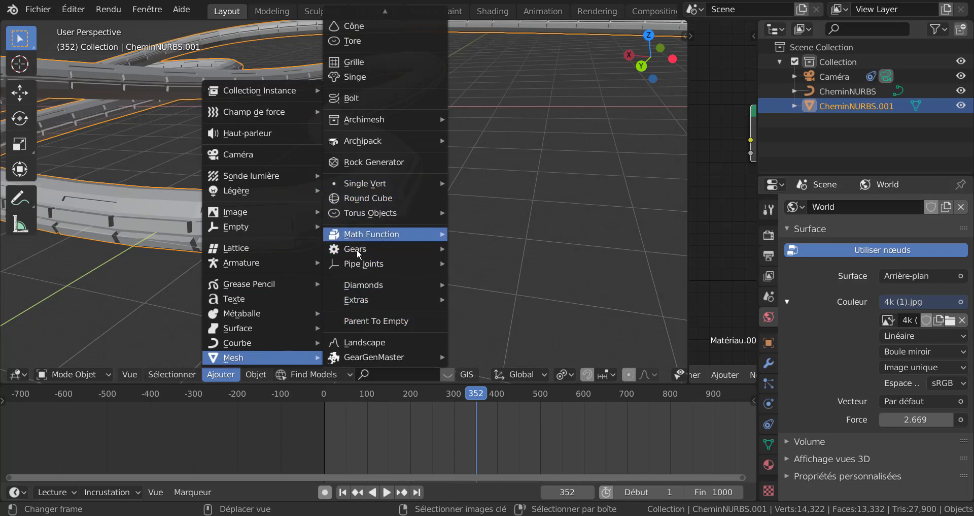
Add a monkey mesh at the 3D cursor and scale it down to about 0.235
click(364, 80)
key(s)
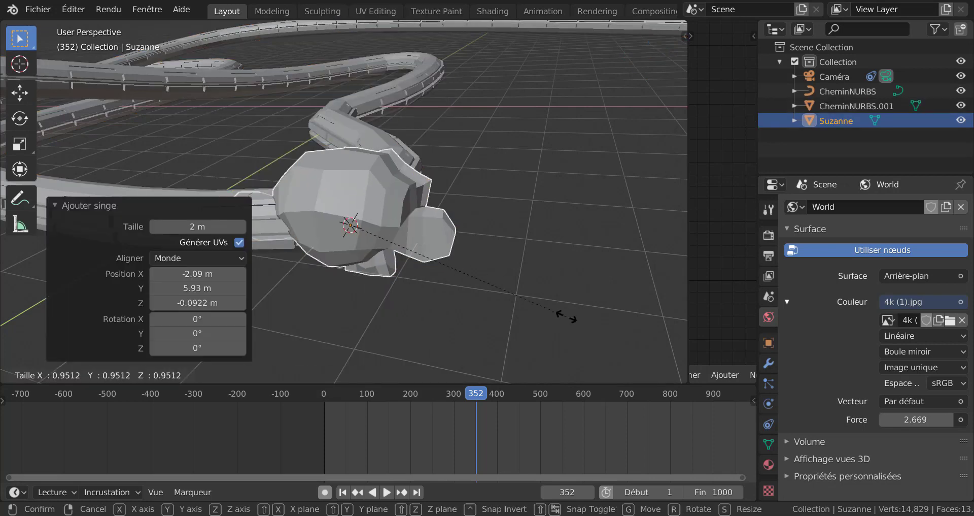
click(408, 227)
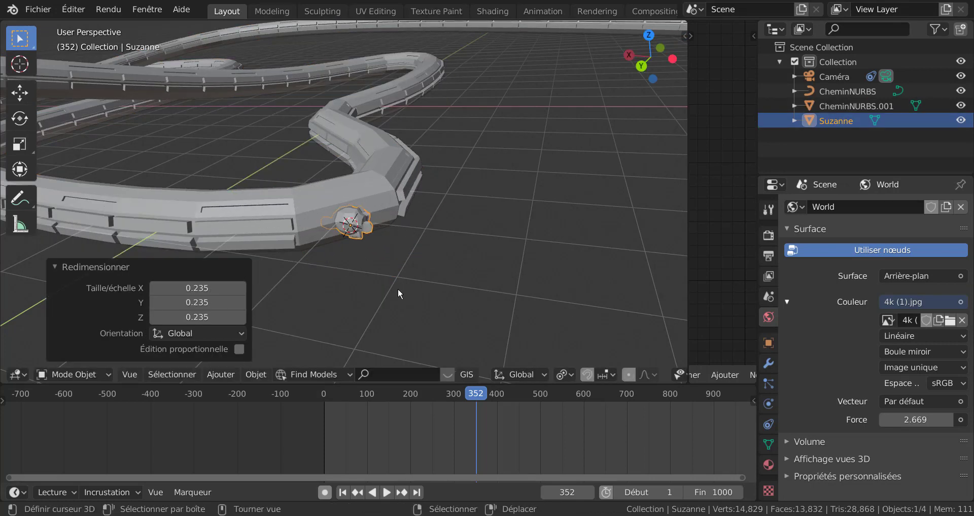
Rotate the monkey head about 46° around the global Z axis
scroll(398, 288, up, 3)
middle_drag(406, 281, 499, 309)
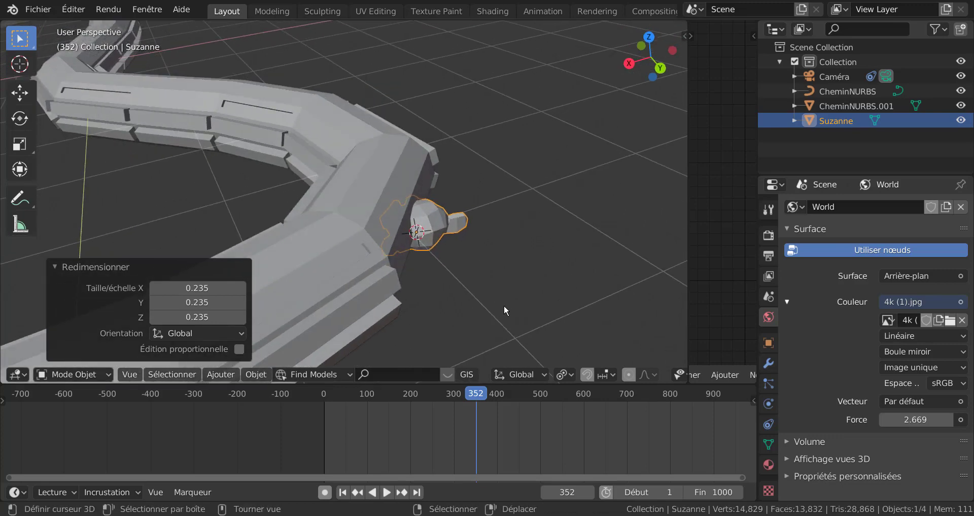
key(r)
key(z)
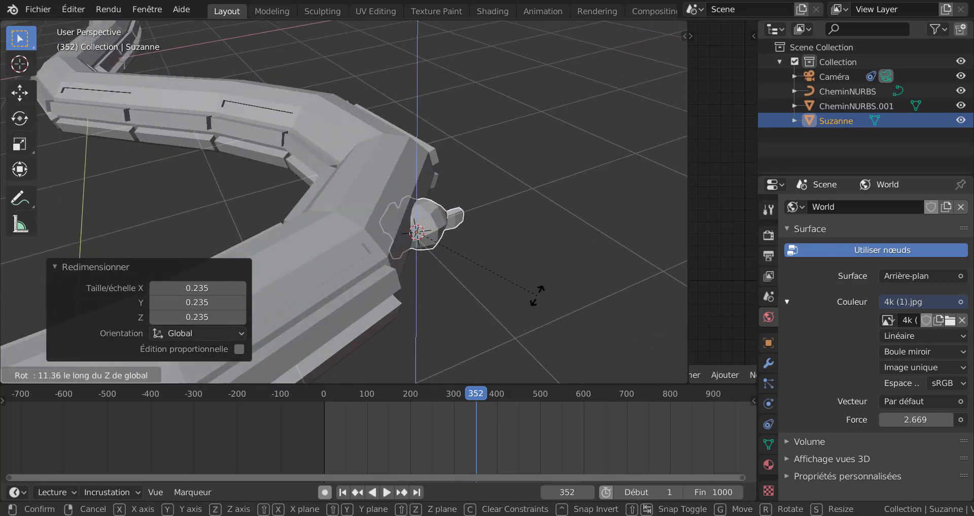
click(549, 212)
Turn the monkey head about 28° further around Z so it faces along the tunnel interior
middle_drag(548, 212, 555, 249)
scroll(552, 246, up, 2)
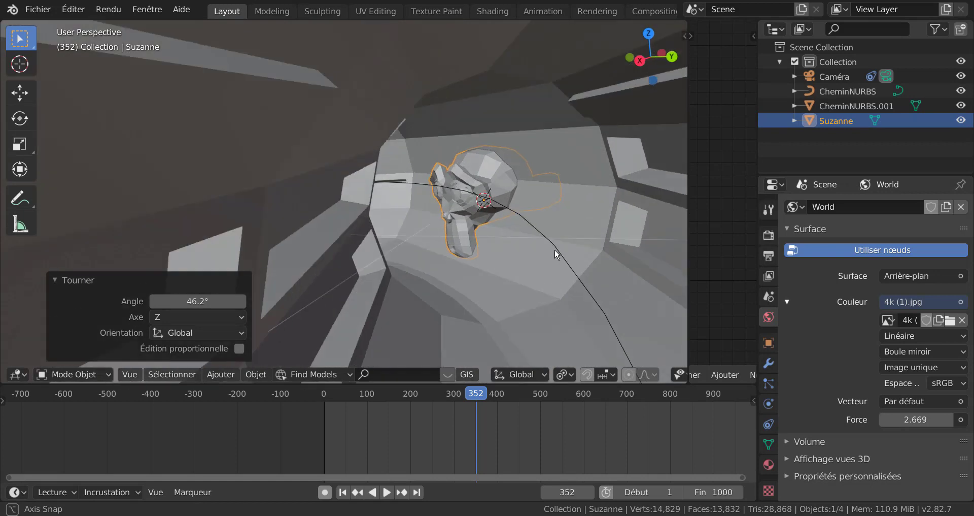
scroll(559, 240, up, 3)
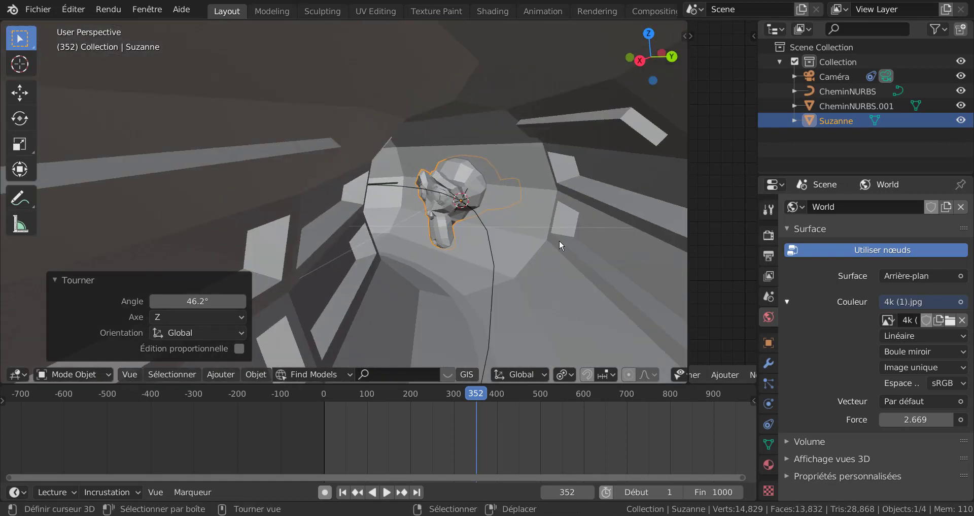
key(r)
key(z)
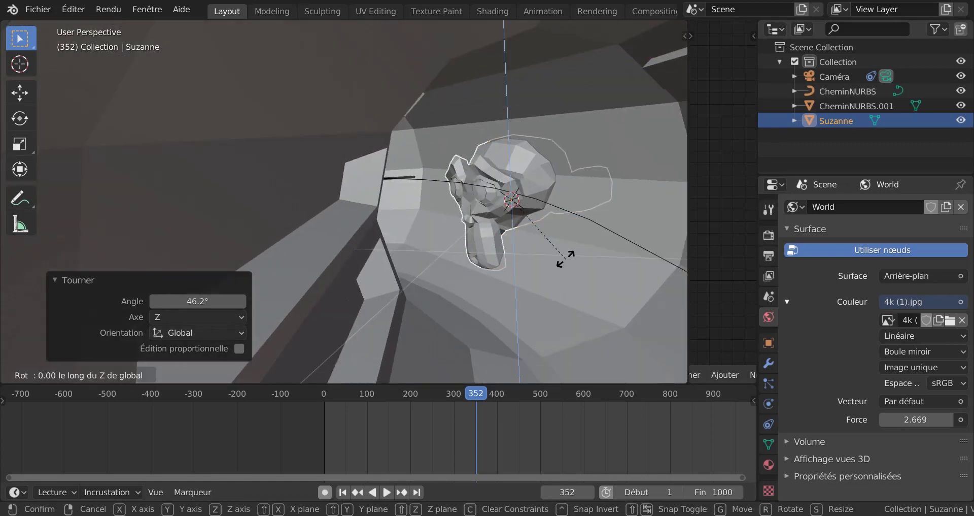
click(584, 230)
Reposition the monkey head in the tunnel wall from the top view, about -0.025 m in X and -0.075 m in Y
middle_drag(583, 234, 552, 313)
key(KP_7)
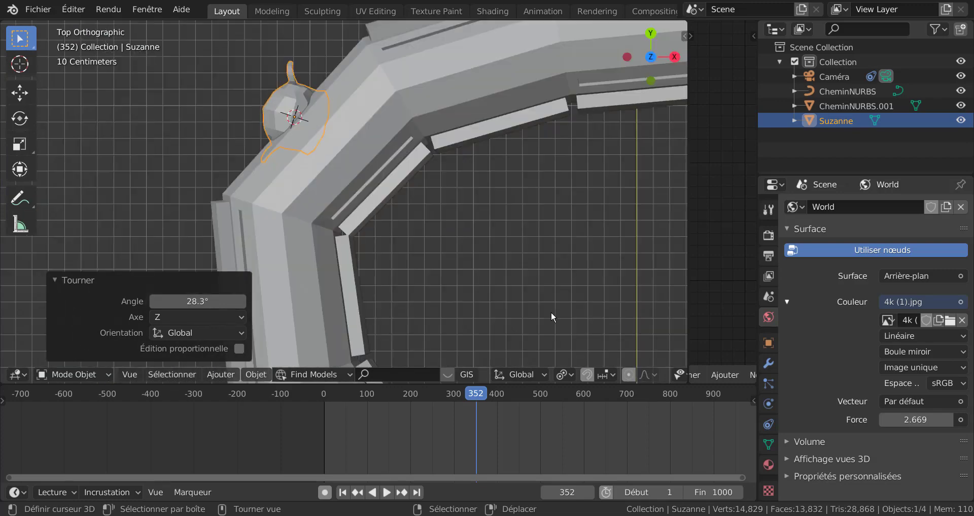
key(g)
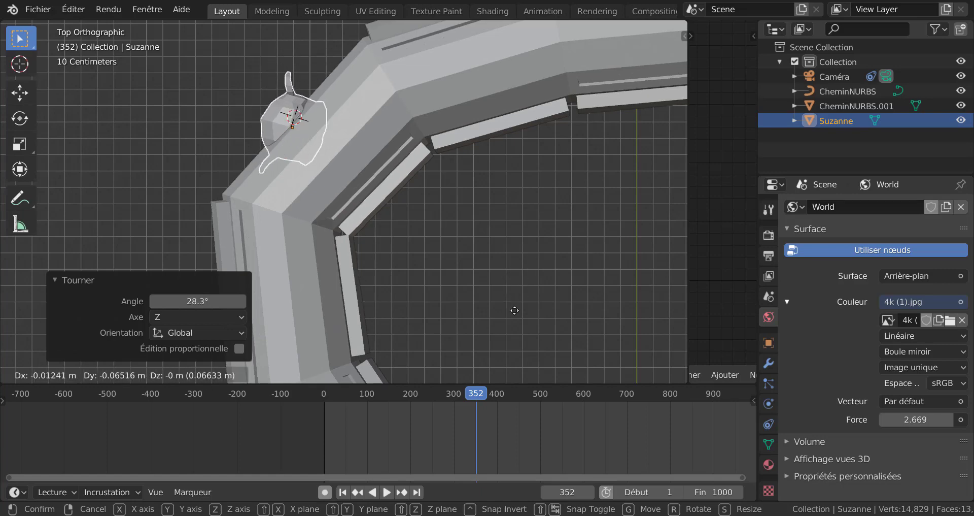
click(512, 311)
middle_drag(511, 310, 503, 245)
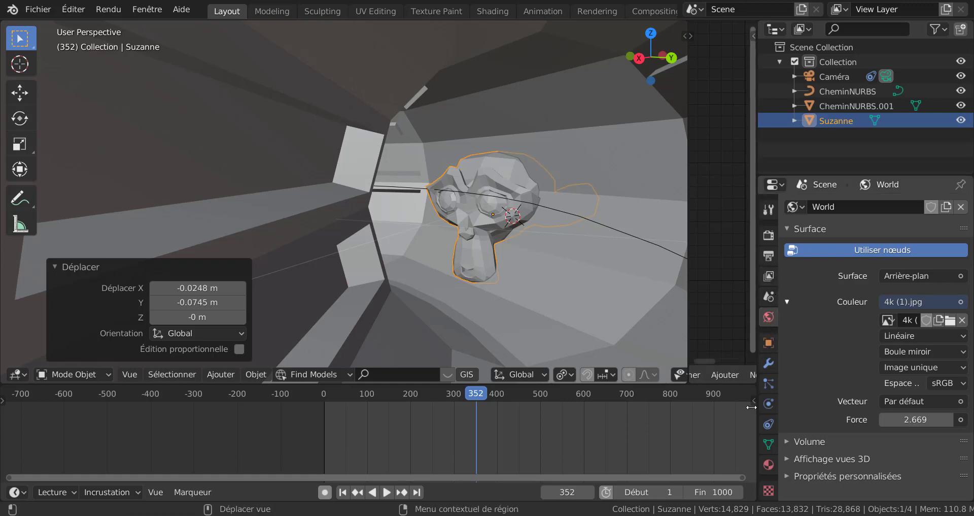
click(767, 363)
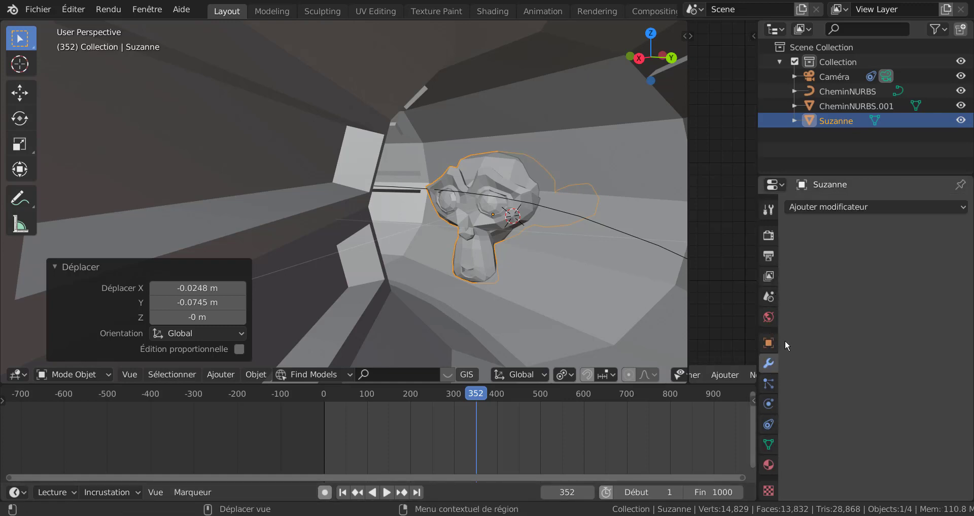
click(851, 206)
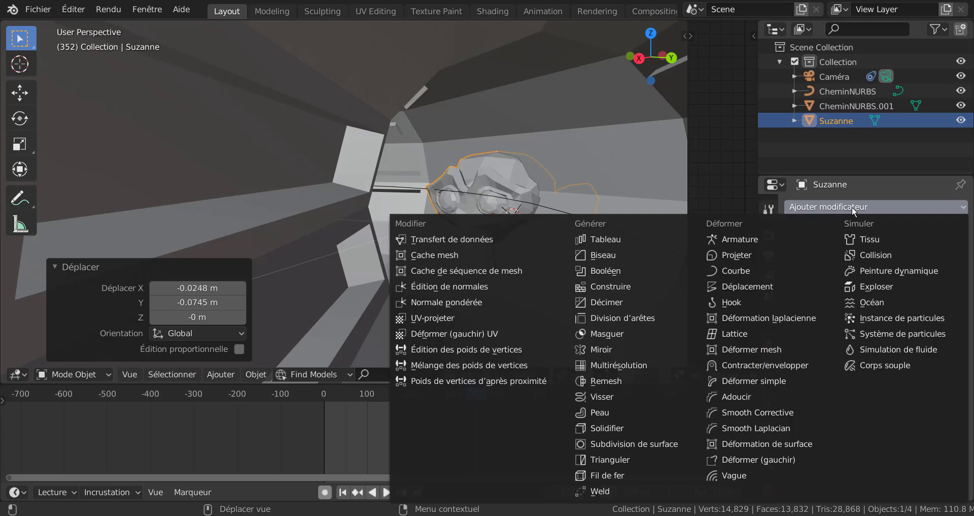
click(615, 446)
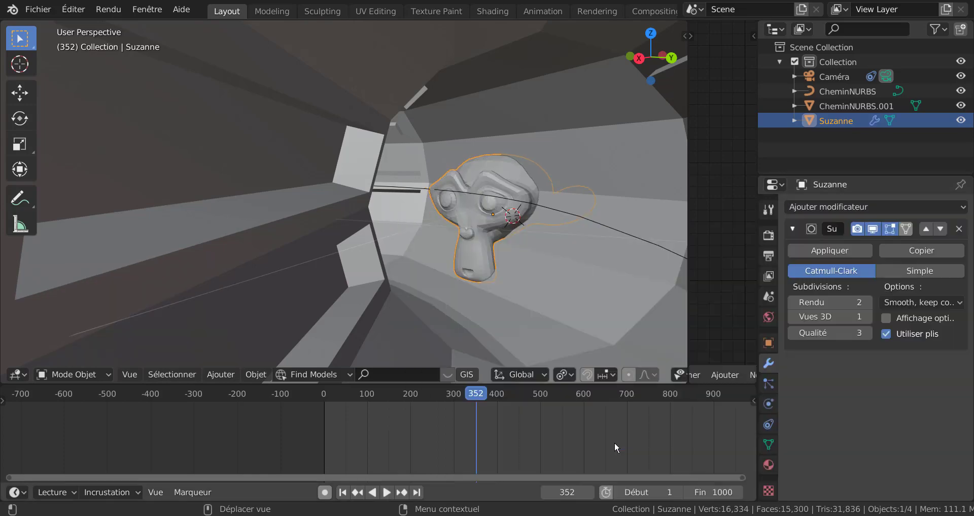
click(868, 316)
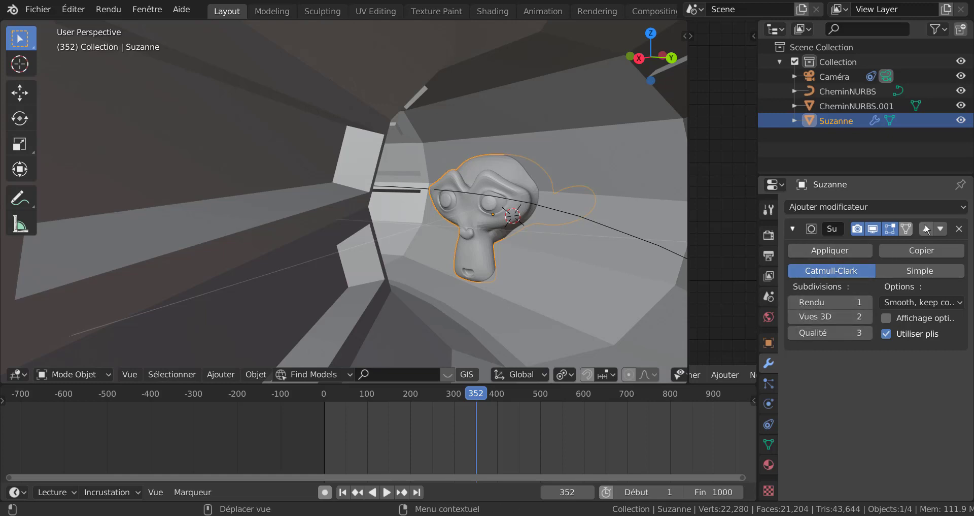
click(958, 229)
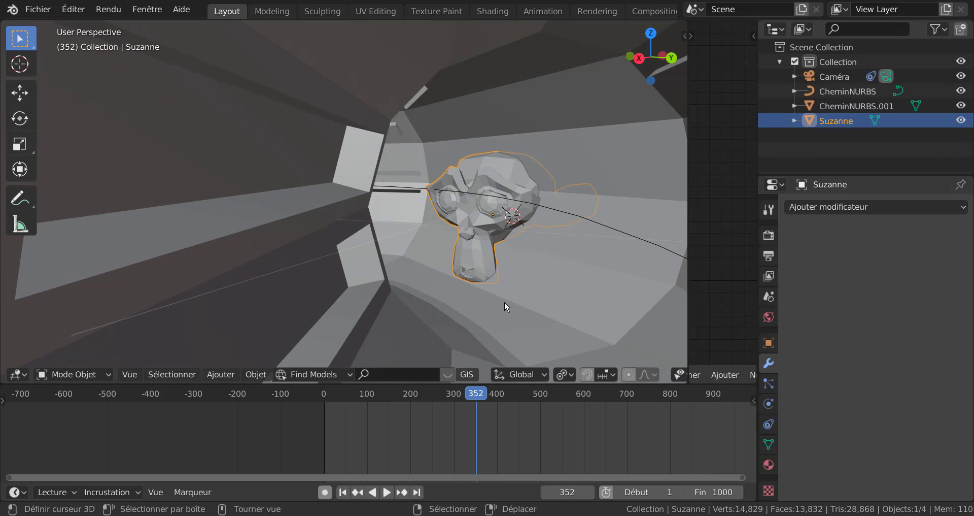
Add the tunnel mesh CheminNURBS.001 to the selection as the active object alongside the monkey head
middle_drag(507, 306, 401, 328)
scroll(401, 322, down, 5)
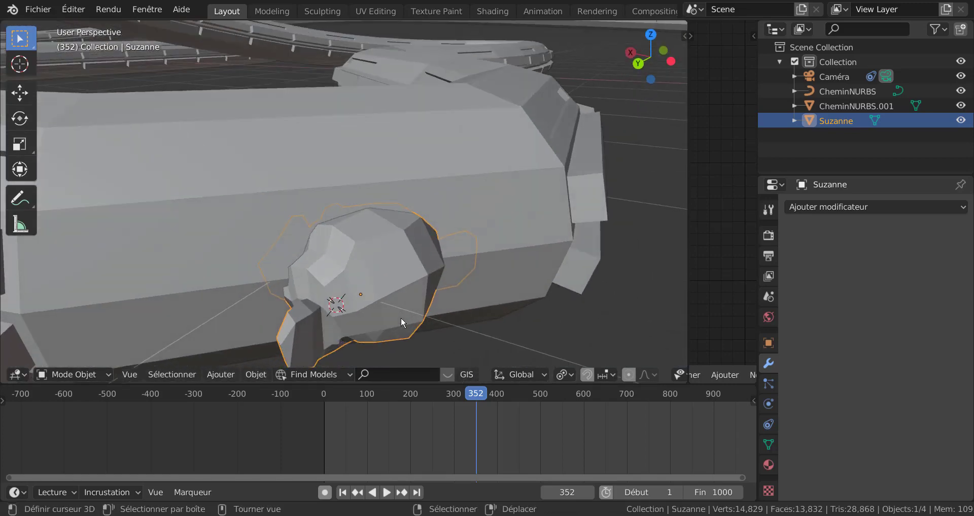
scroll(401, 323, up, 2)
middle_drag(406, 321, 428, 295)
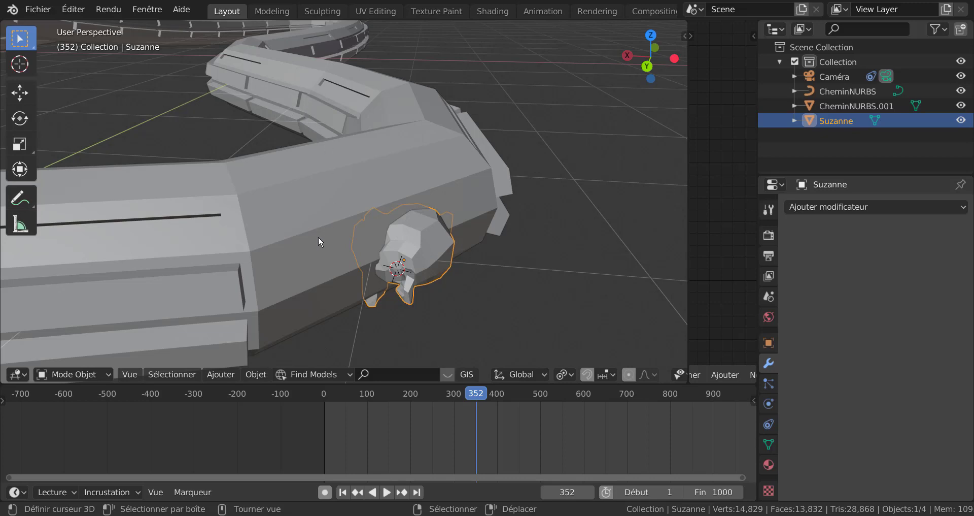
shift+click(367, 173)
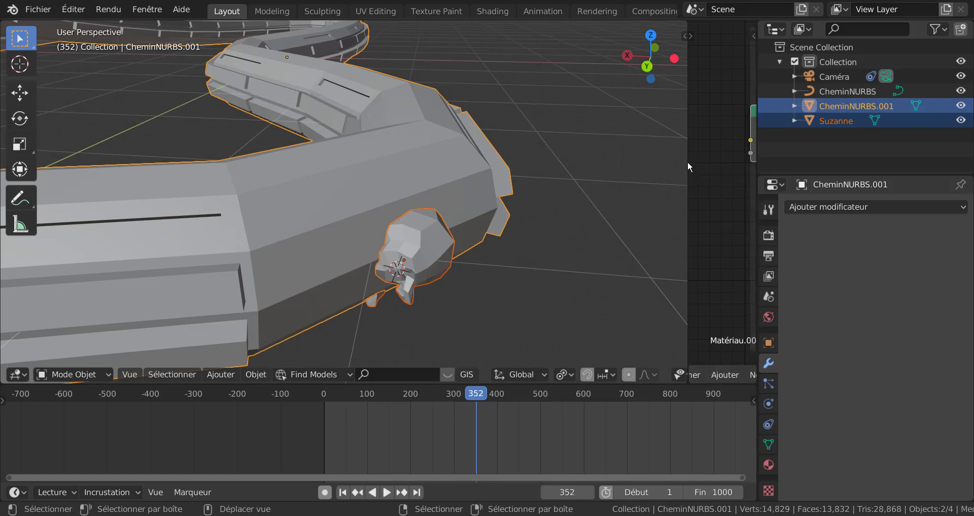
Join the 3D viewport with the neighbouring node editor so the viewport takes over its area
drag(687, 161, 583, 175)
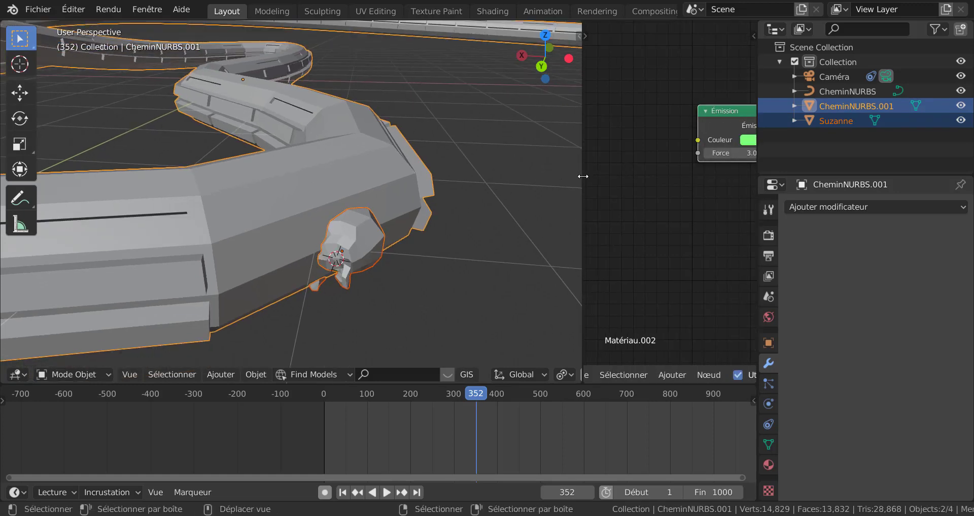
right_click(583, 175)
click(576, 209)
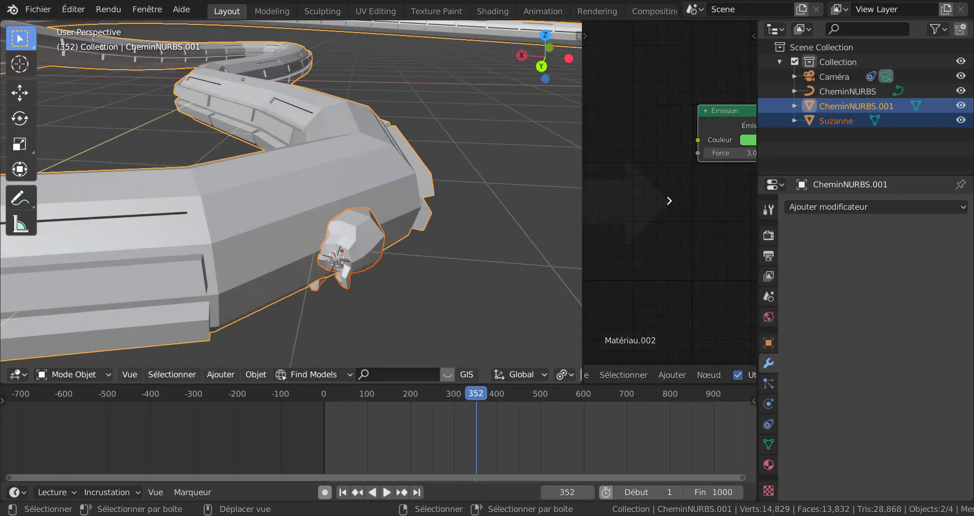
click(625, 251)
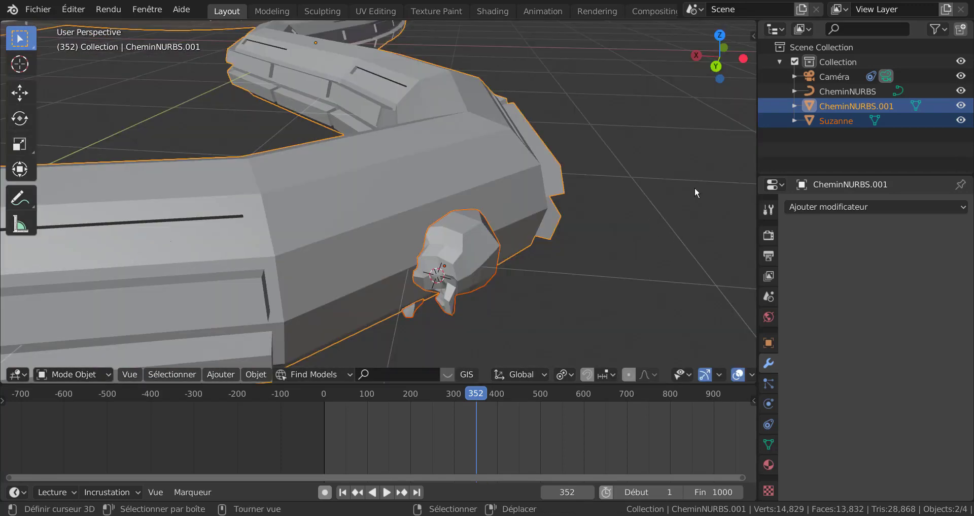
Cut the monkey head out of the tunnel mesh with Bool Tool's Auto Boolean Difference
key(n)
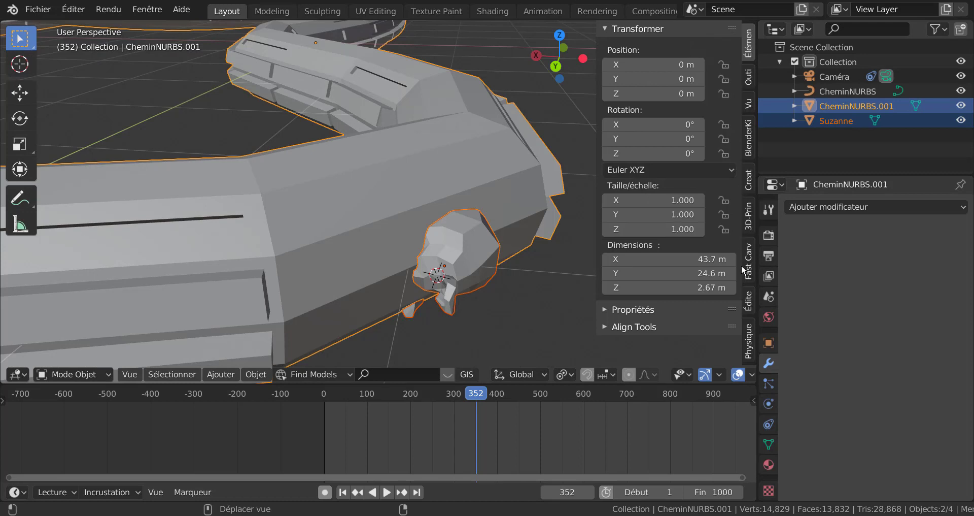
click(748, 304)
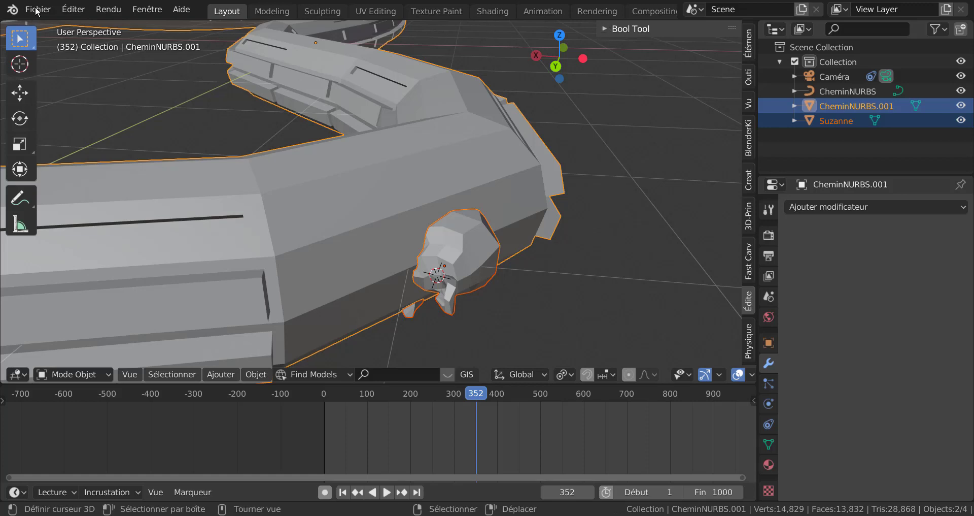
click(74, 9)
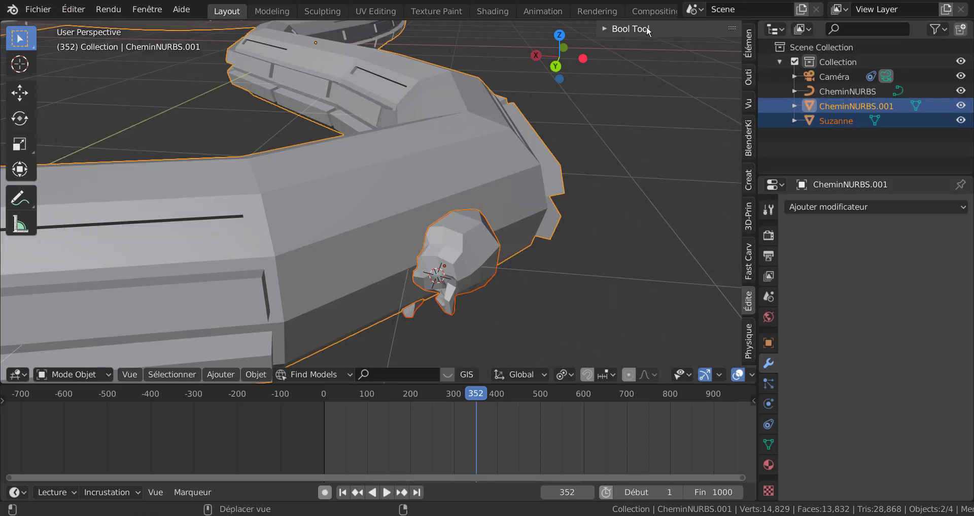
click(606, 29)
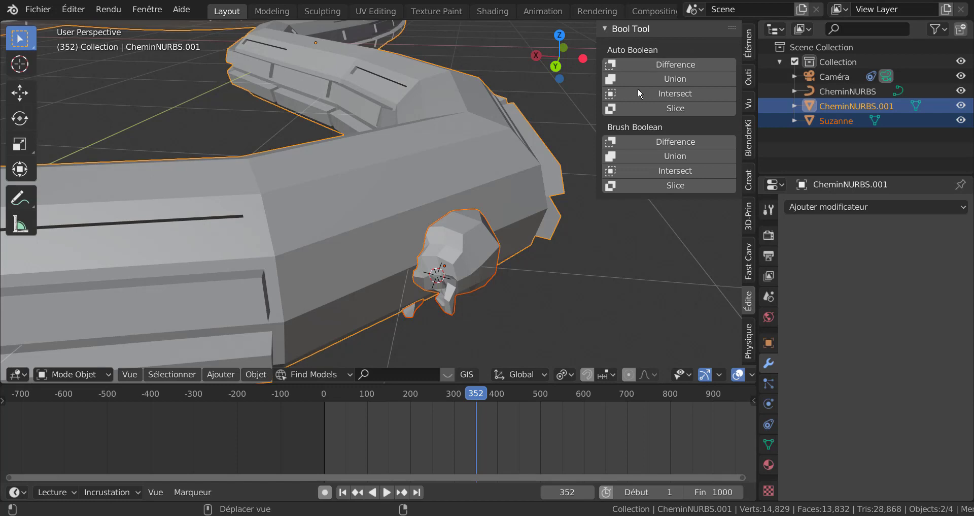
click(666, 62)
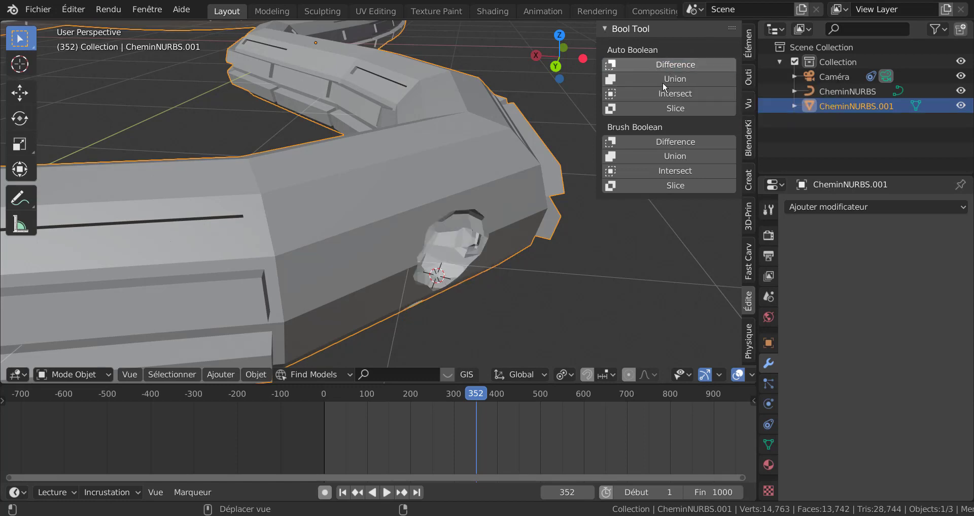
Inspect the monkey-shaped cut from inside the tunnel and put the tunnel mesh into Edit mode
middle_drag(460, 249, 570, 281)
scroll(413, 206, up, 5)
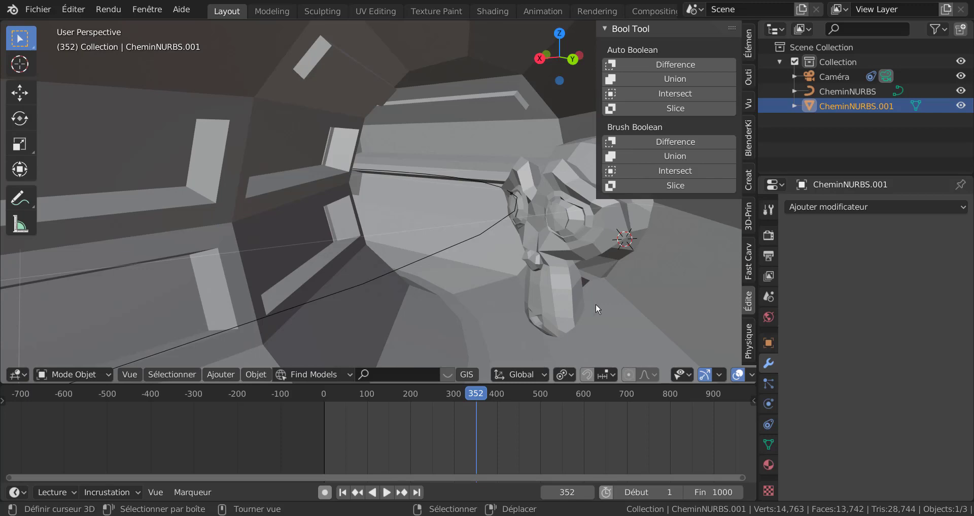
mouse_move(597, 305)
middle_down()
mouse_move(507, 288)
mouse_move(582, 307)
middle_up()
key(Tab)
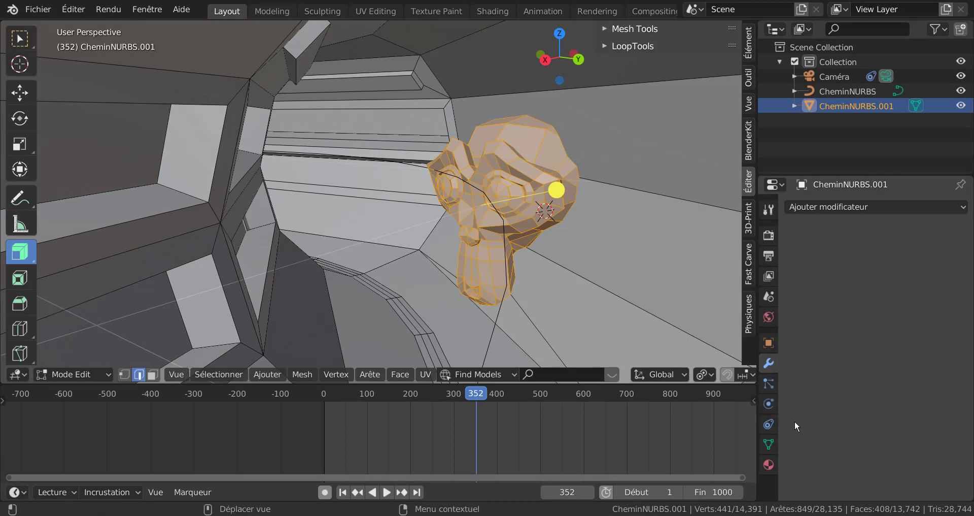
Assign the selected monkey-shaped geometry to a new vertex group, then clear the selection and reselect it from that group
click(769, 444)
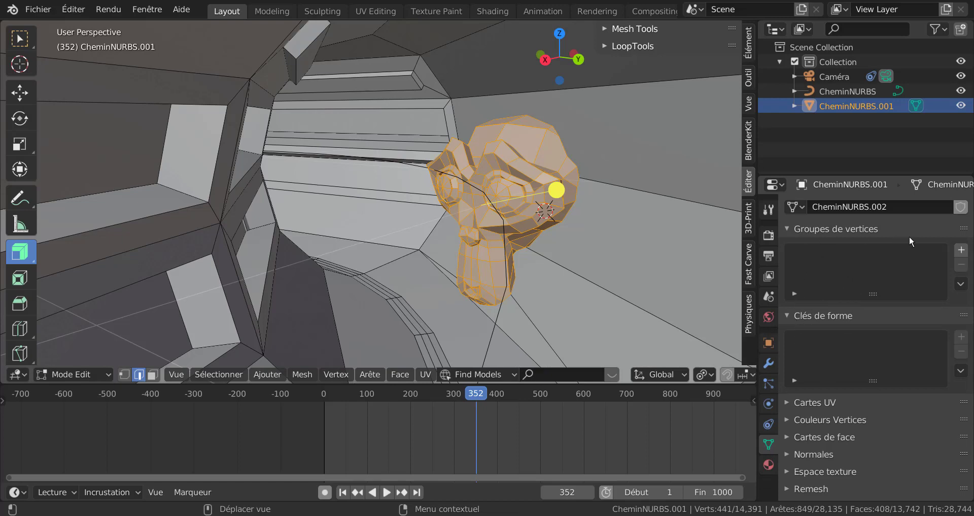
click(962, 250)
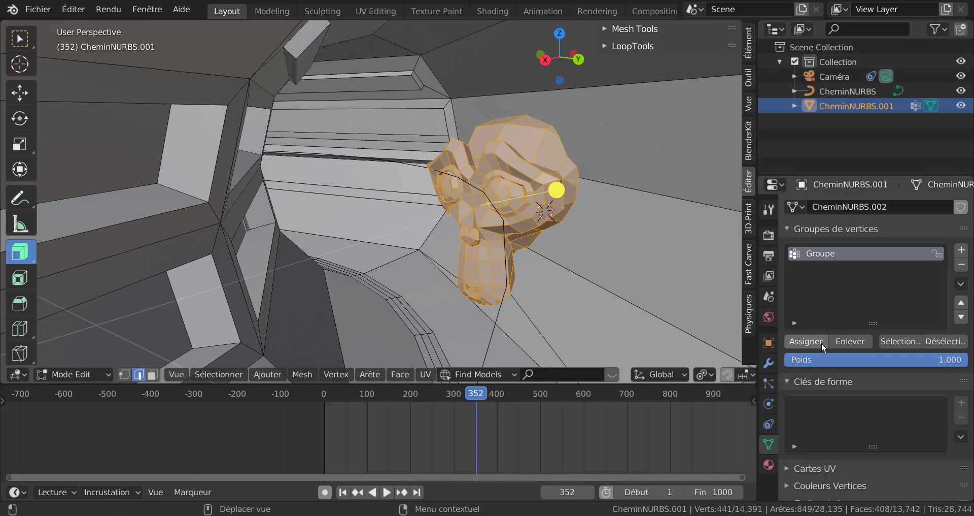
click(588, 263)
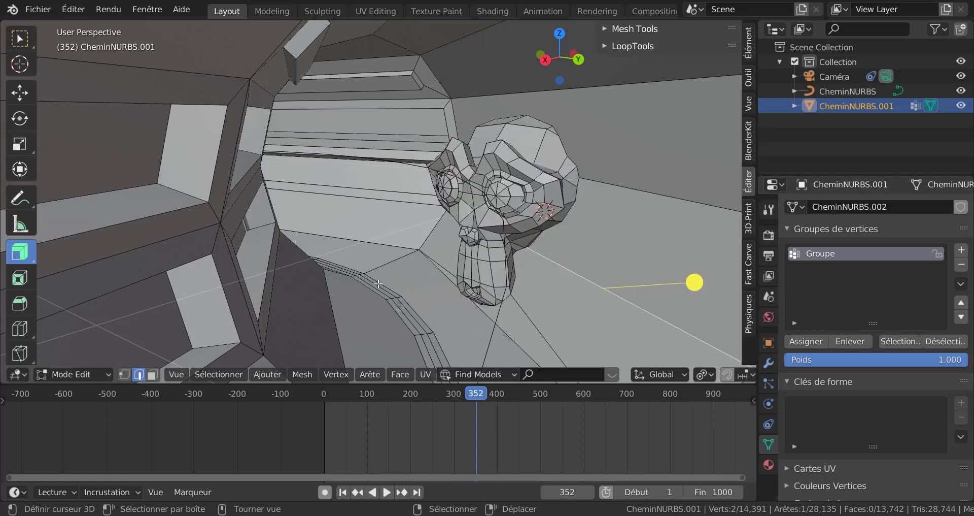
click(899, 340)
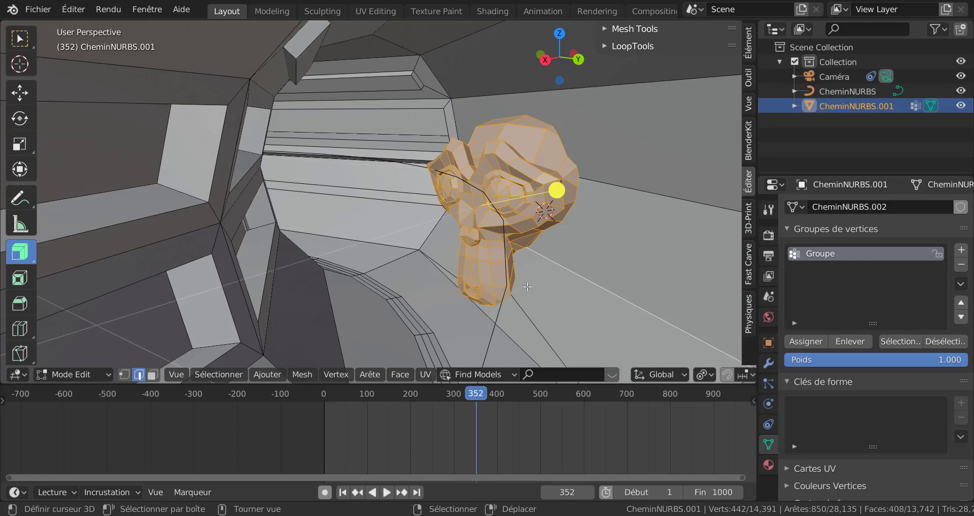
Switch the viewport to rendered shading and add a new material slot with a new material to the tunnel mesh
scroll(671, 374, down, 10)
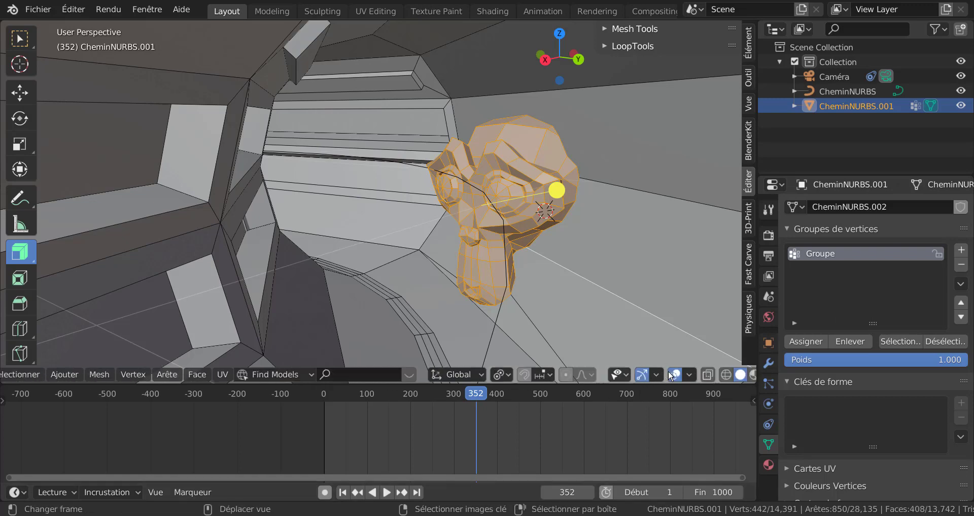
click(730, 374)
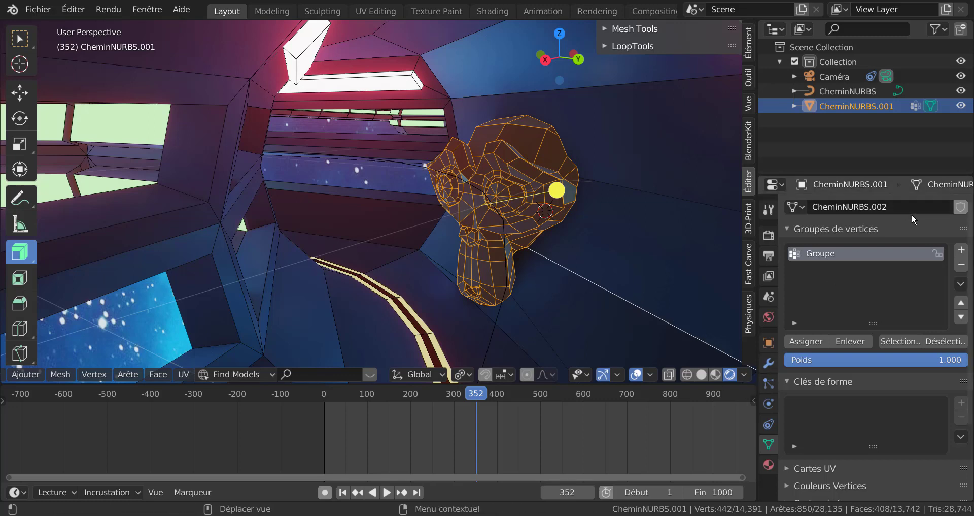
click(768, 464)
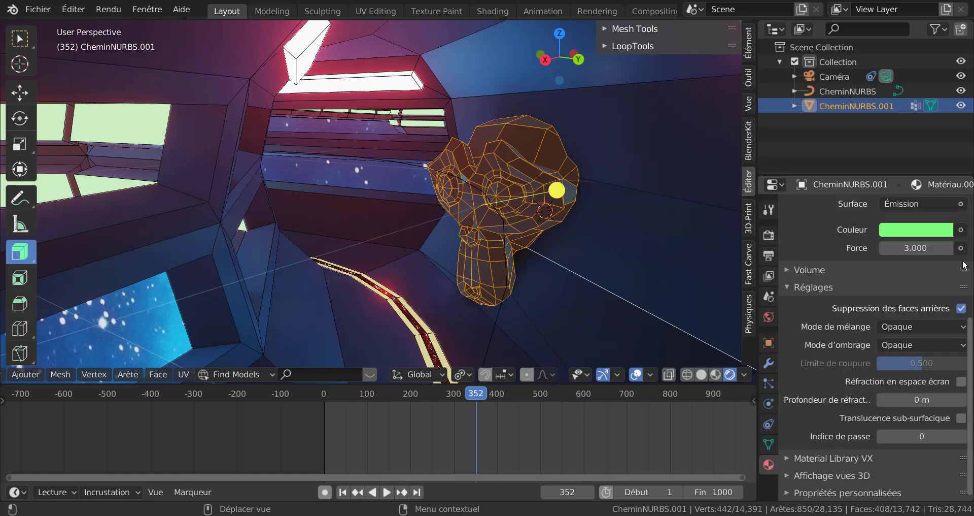
scroll(964, 264, up, 10)
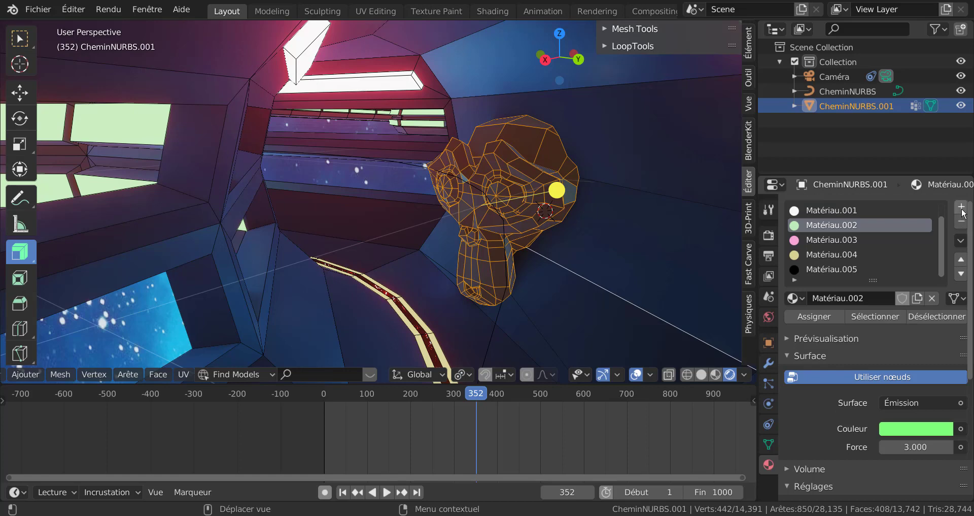
click(962, 207)
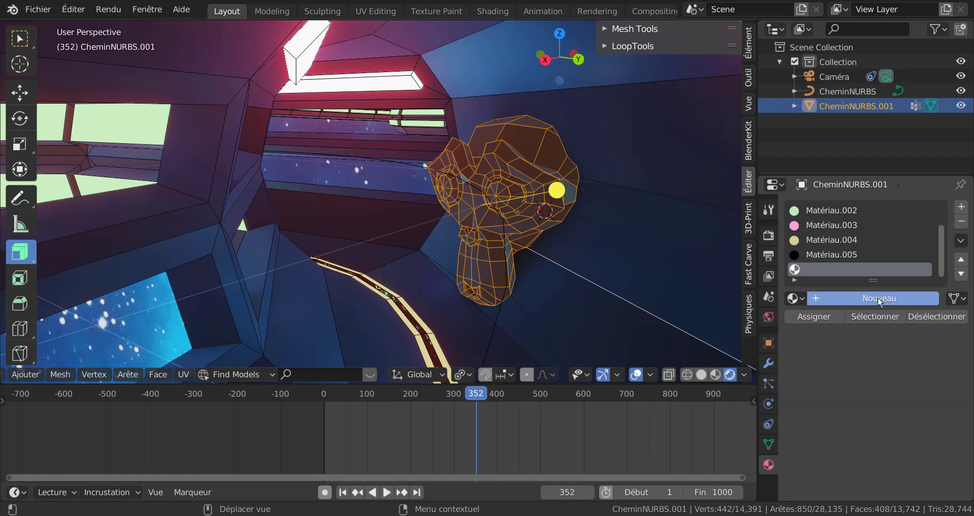
click(879, 298)
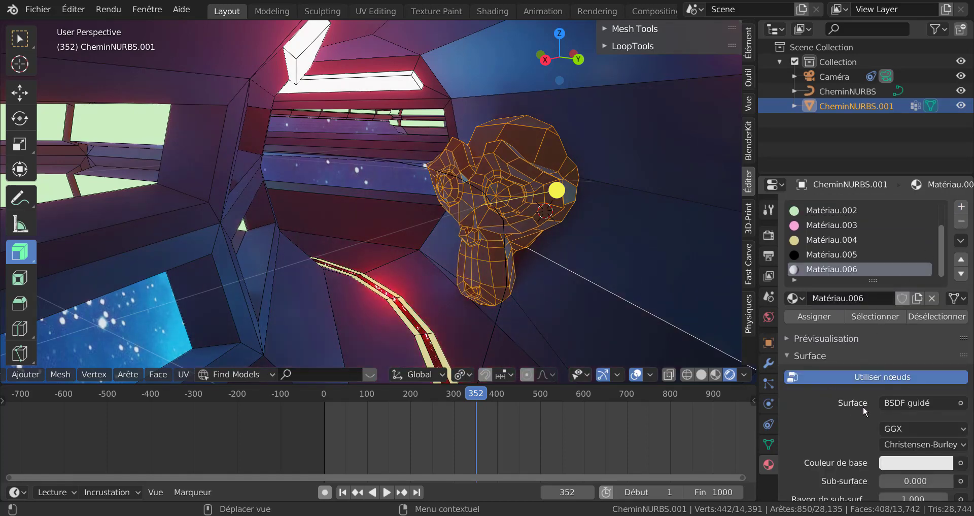
Use an image texture for the new material's base colour and open the file browser for its image
scroll(863, 406, down, 5)
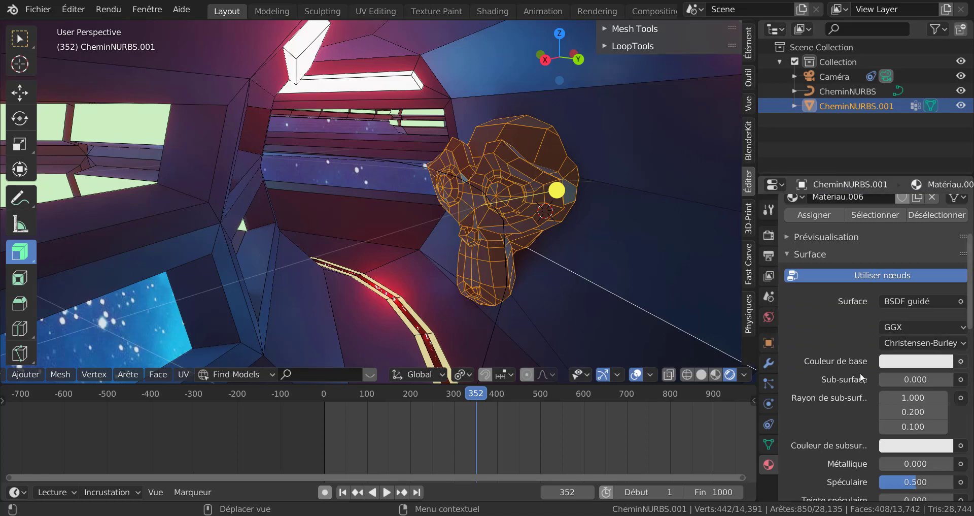
click(961, 361)
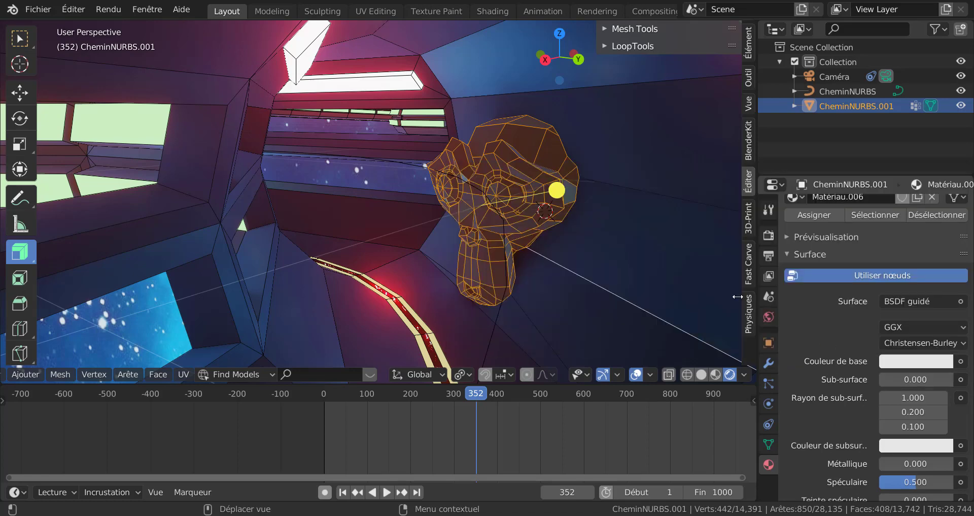
click(961, 361)
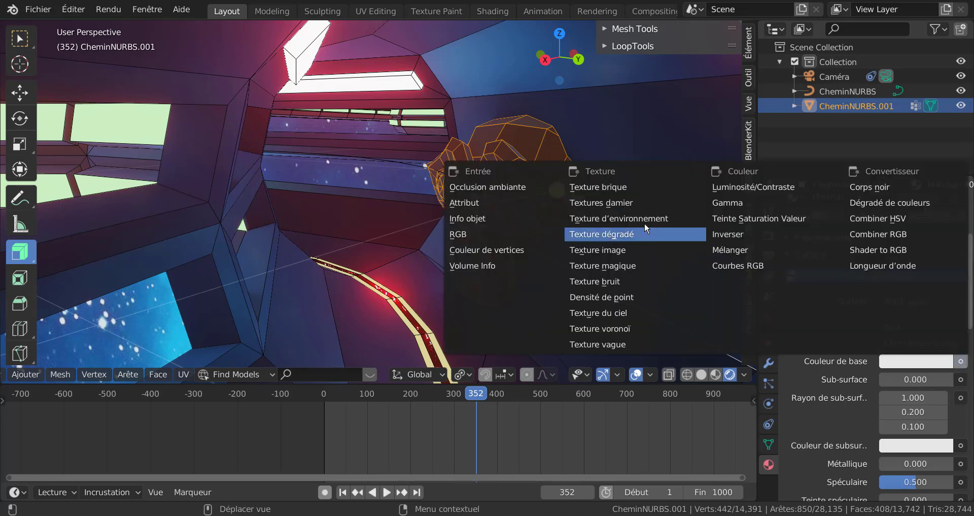
click(596, 250)
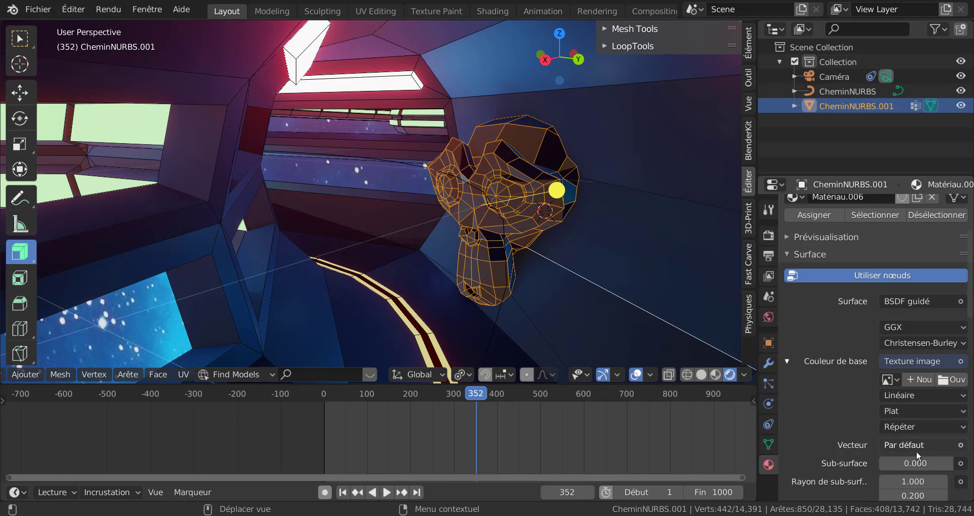
scroll(917, 449, down, 3)
click(951, 318)
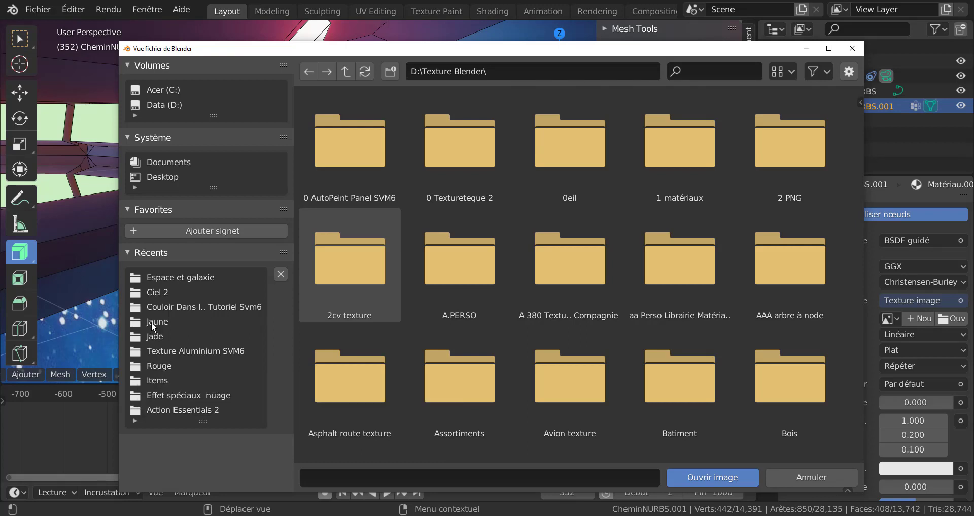
click(346, 71)
scroll(594, 348, down, 5)
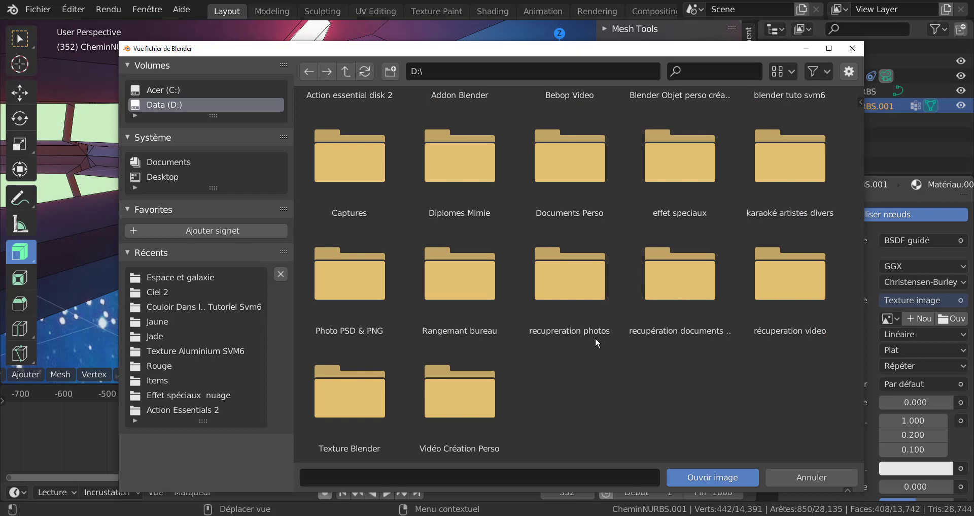
scroll(595, 337, up, 5)
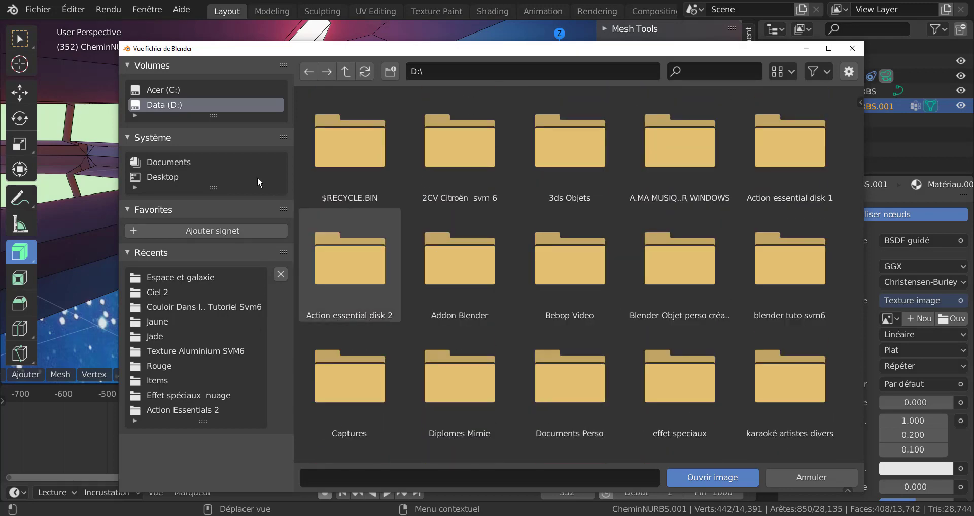
click(152, 292)
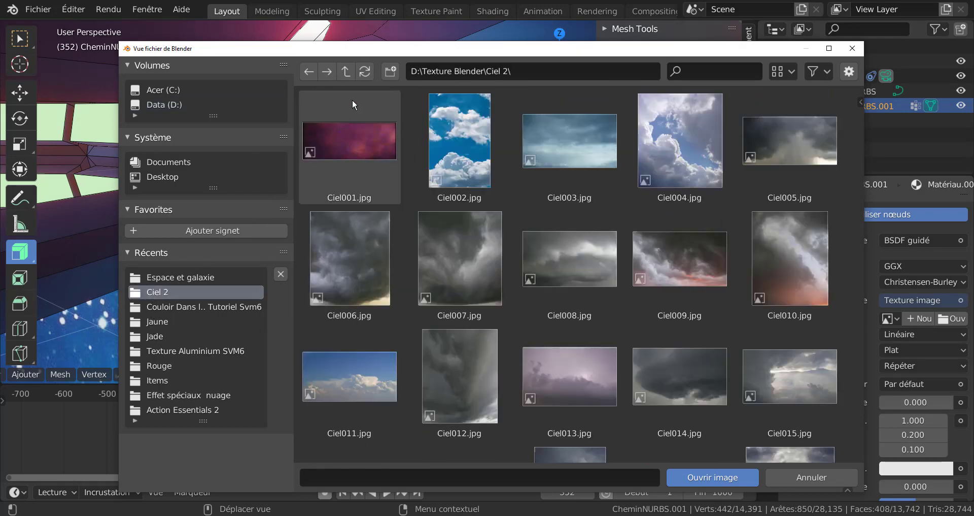
click(351, 70)
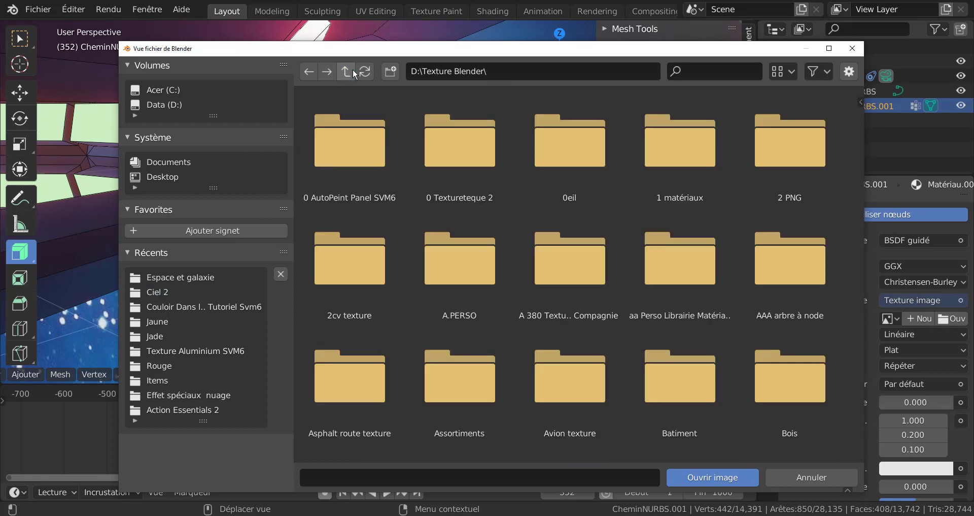
Load Métal002.jpg from the Métal folder of D:\Texture Blender as the base colour image
scroll(608, 331, down, 8)
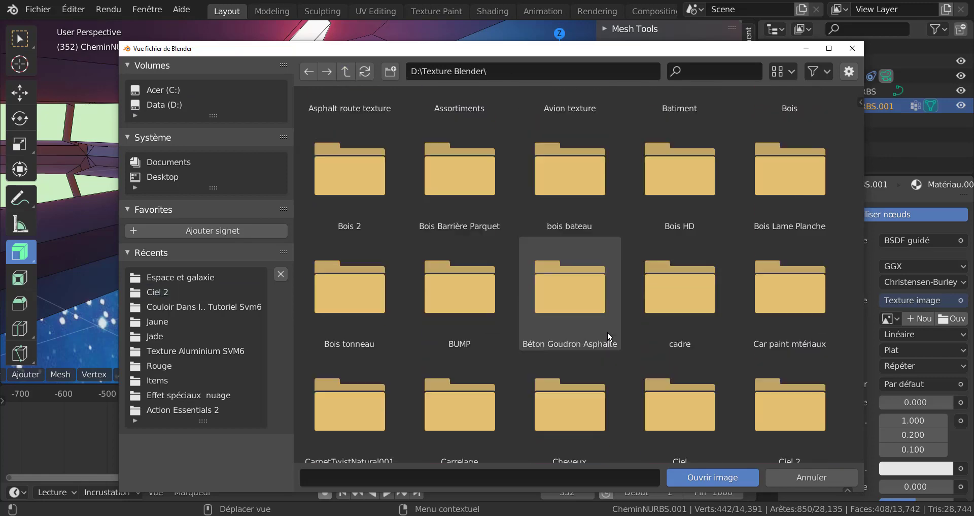
scroll(608, 331, down, 4)
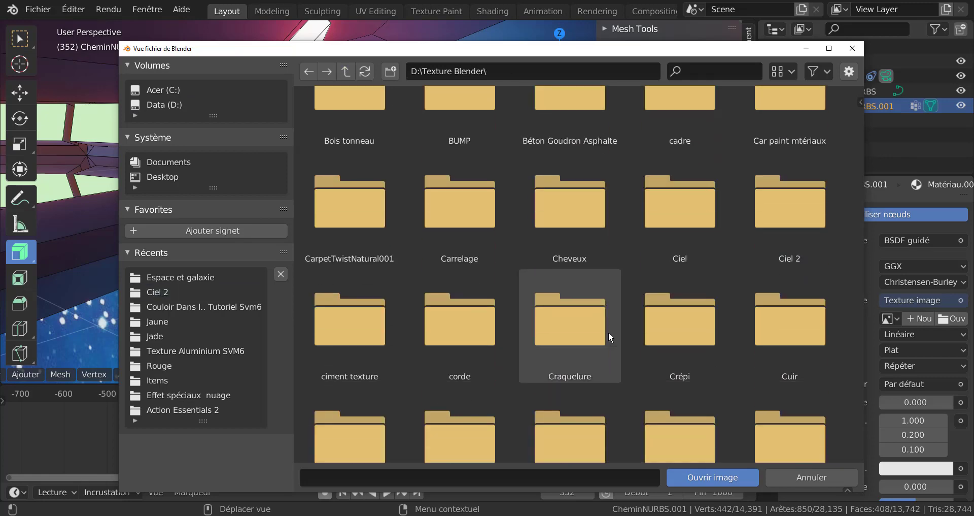
scroll(608, 330, down, 8)
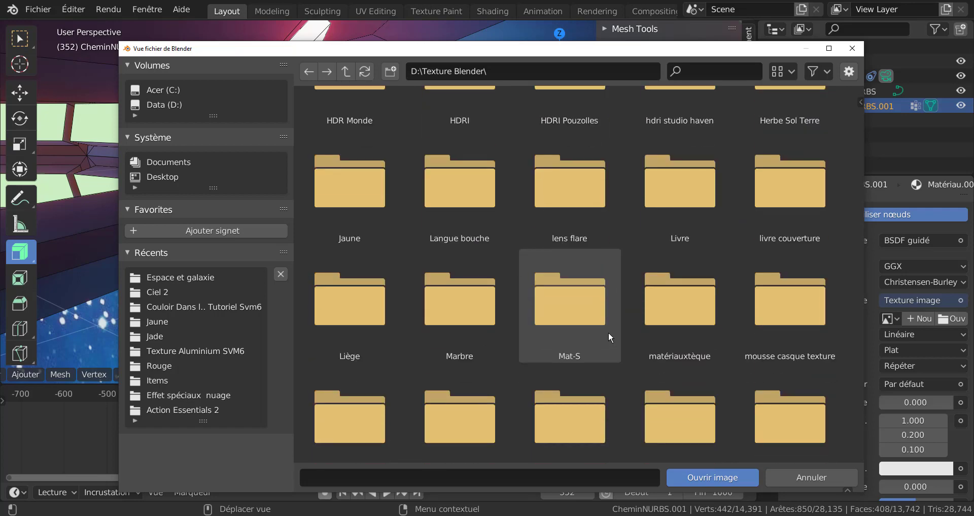
scroll(626, 376, down, 2)
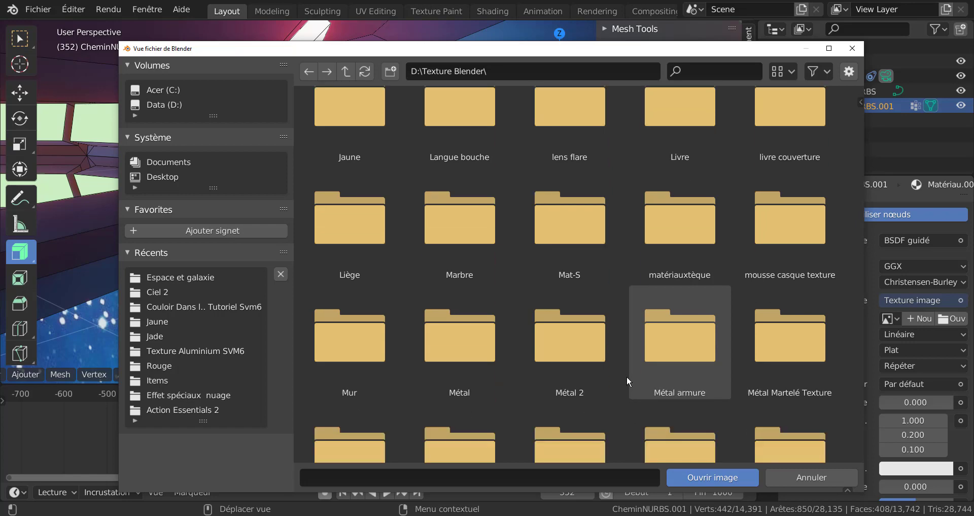
click(472, 356)
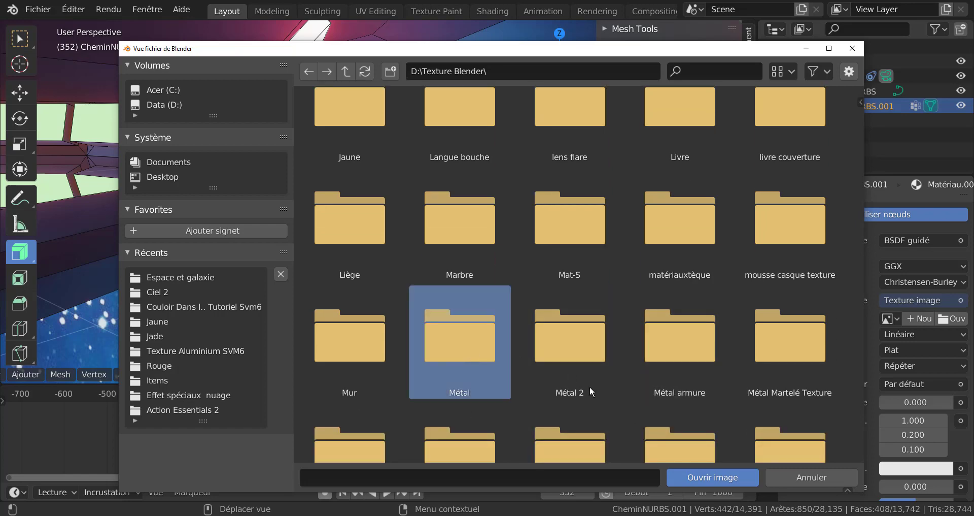
click(689, 479)
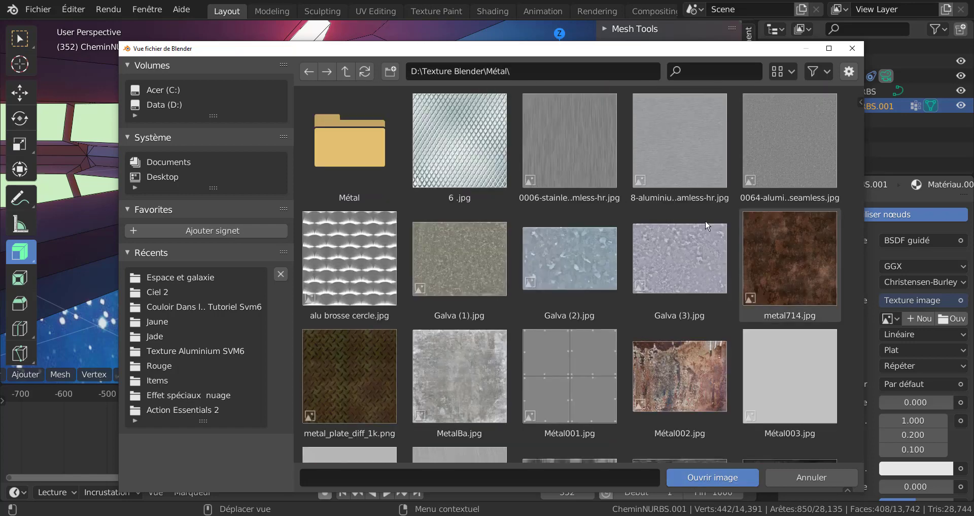
click(689, 378)
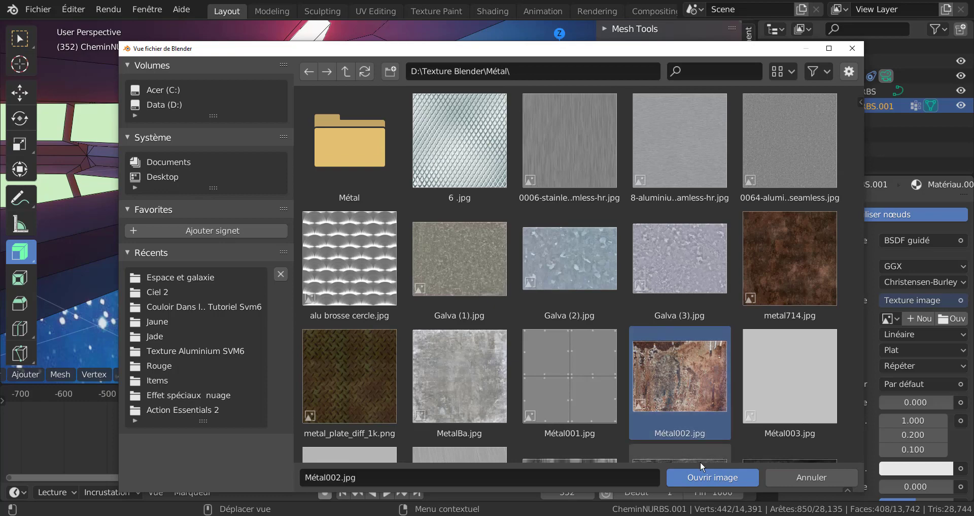
click(705, 481)
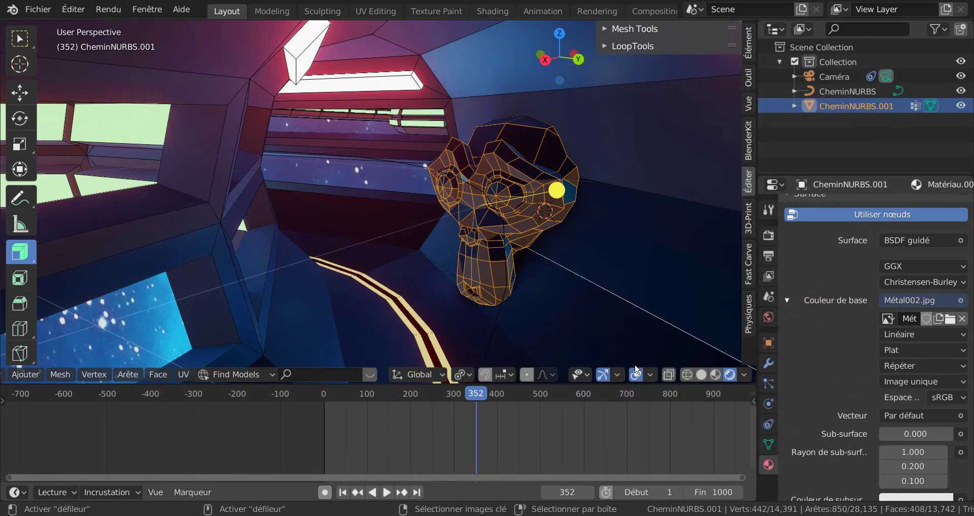
Assign the metal material to the selected monkey faces, check it in Object mode, and return to Edit mode
scroll(807, 325, up, 8)
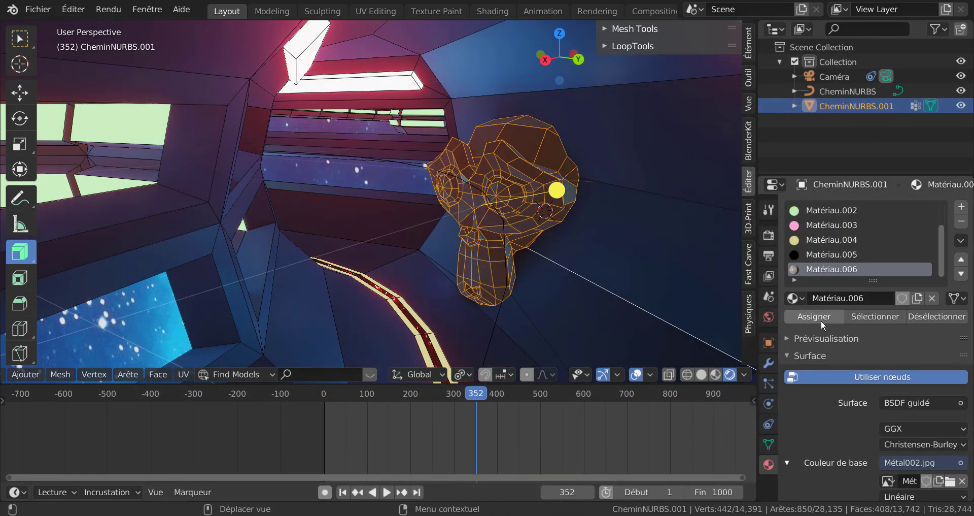
click(818, 316)
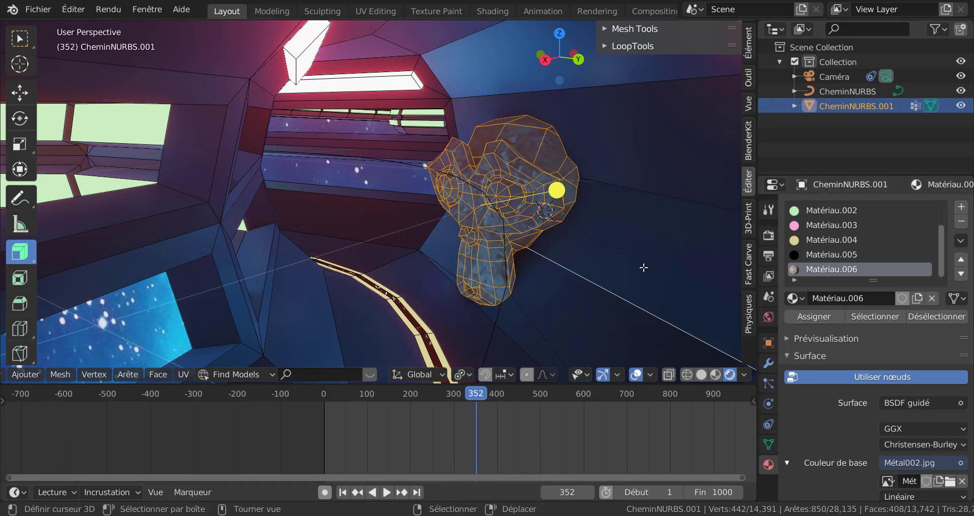
key(Tab)
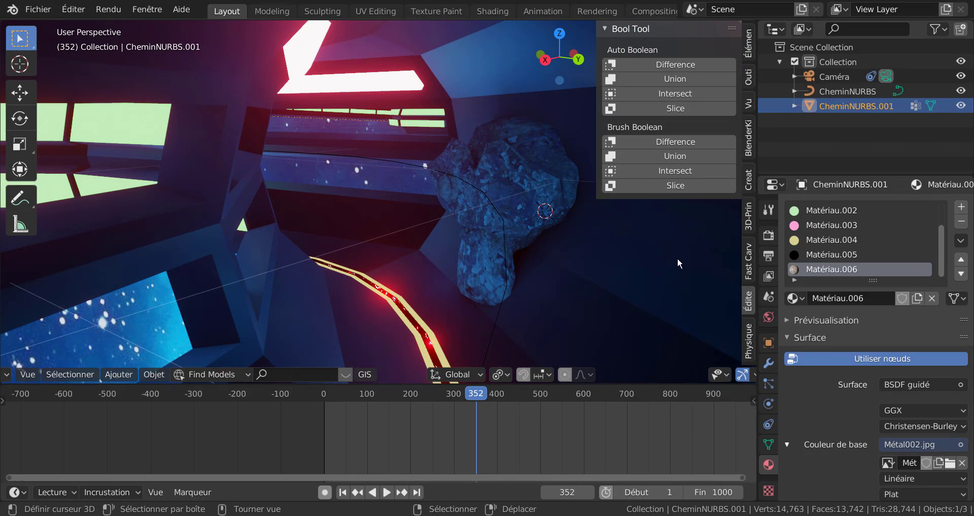
key(Tab)
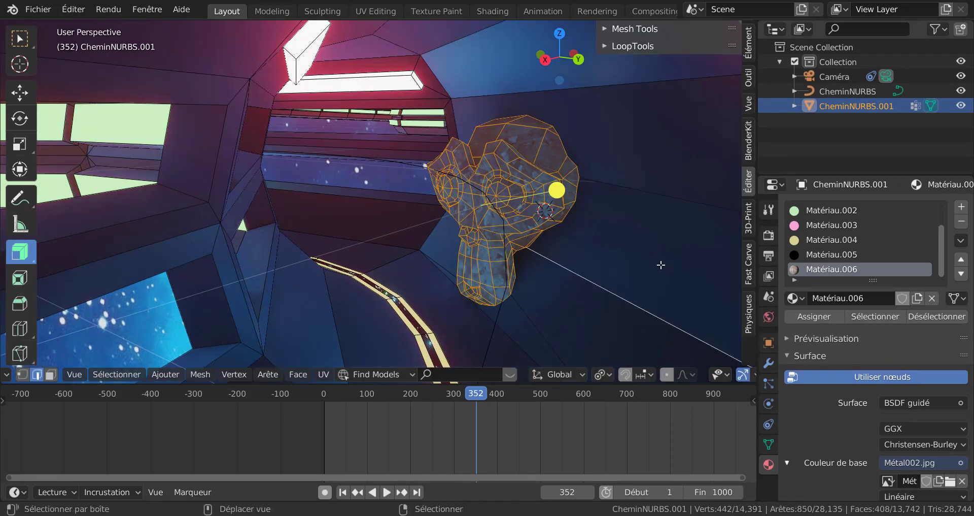
Split the 3D viewport vertically and turn the new area into a Shader Editor with its sidebar hidden
shift+middle_drag(661, 264, 588, 261)
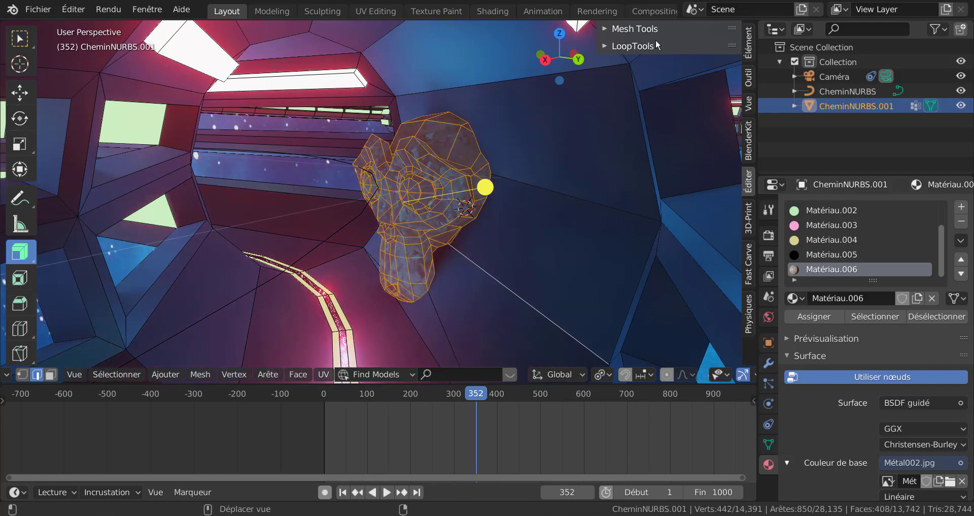
right_click(635, 19)
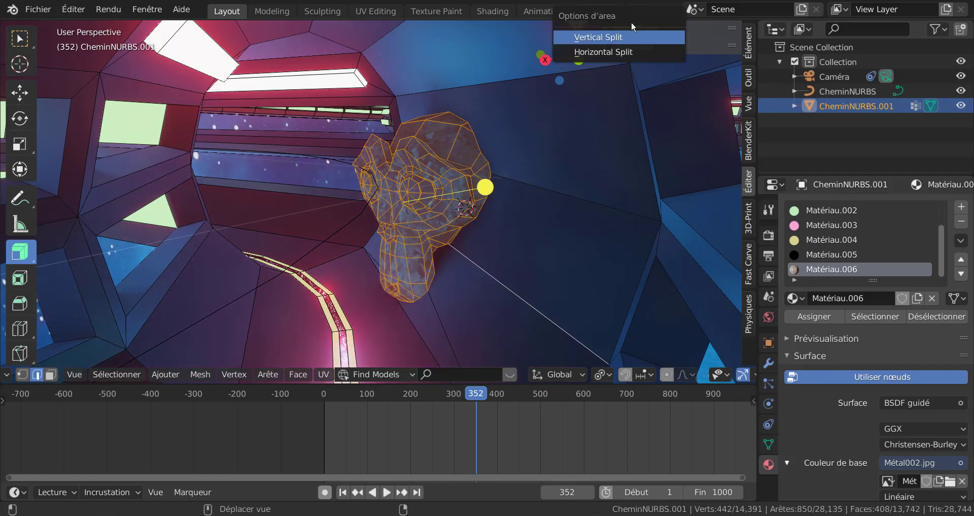
click(601, 36)
click(558, 244)
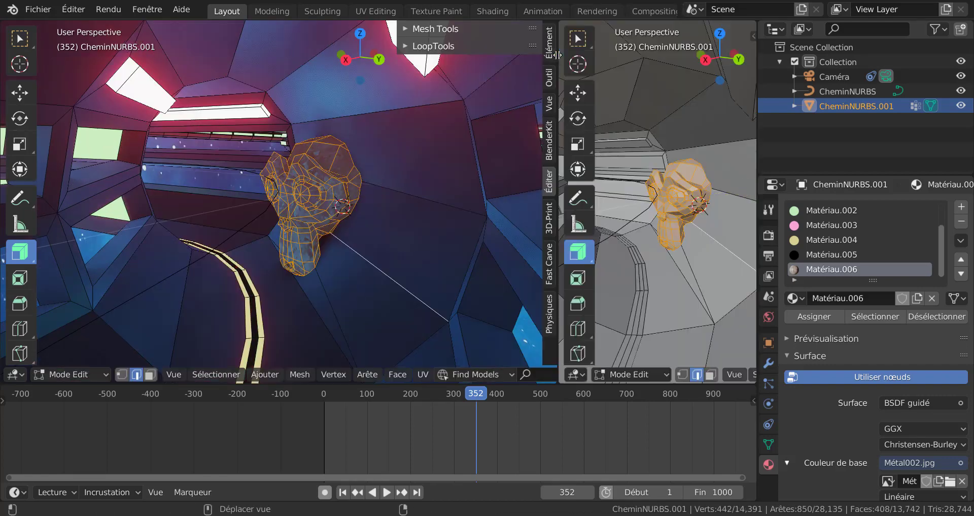
click(576, 374)
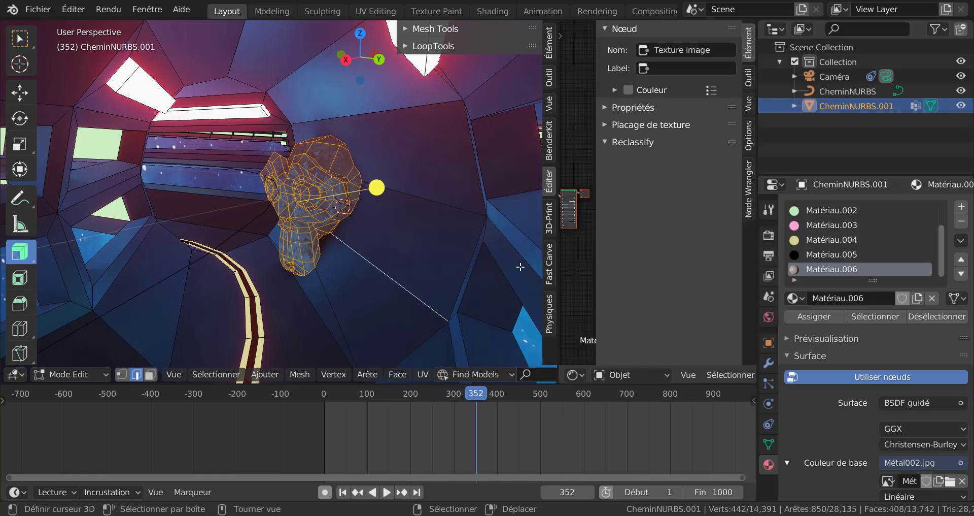
click(401, 296)
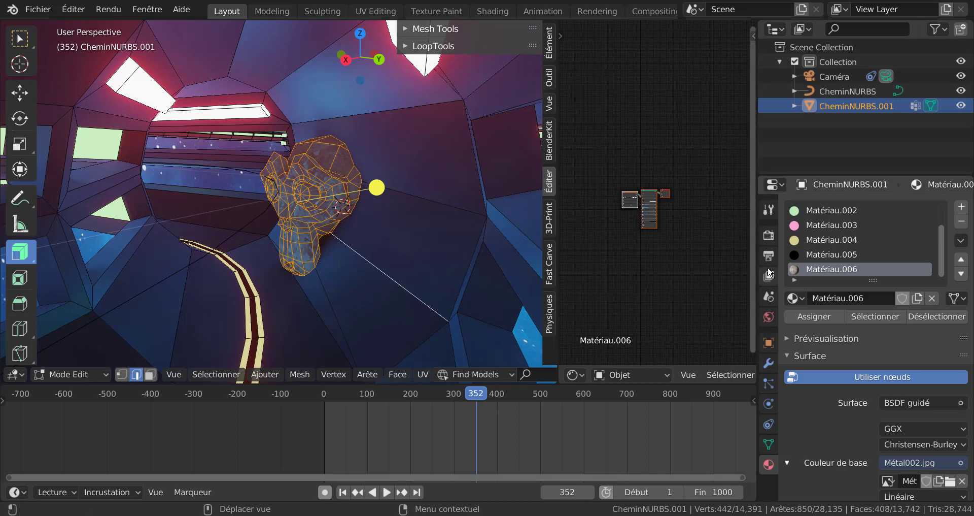
Widen the Shader Editor at the expense of the Properties area and bring the metal material's nodes into close view
scroll(748, 213, up, 1)
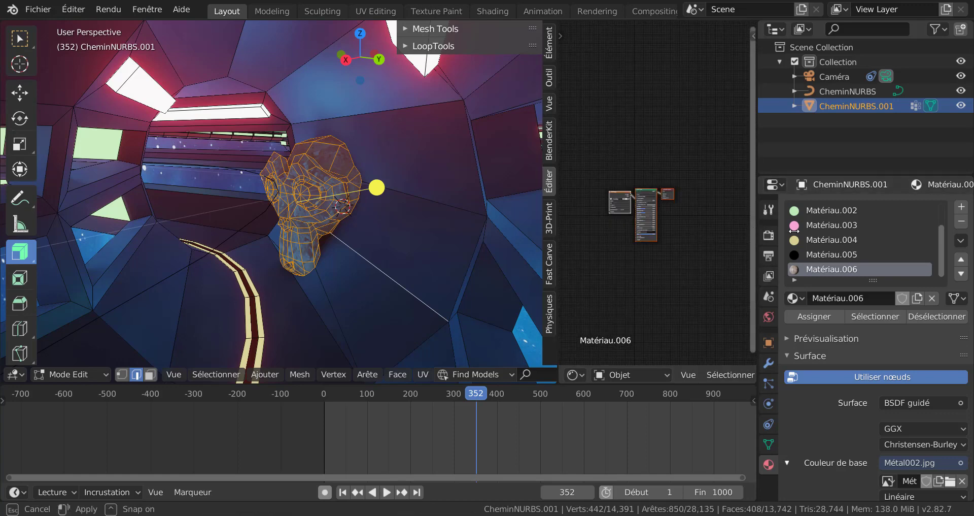
drag(757, 227, 884, 228)
scroll(731, 257, up, 3)
scroll(740, 266, up, 2)
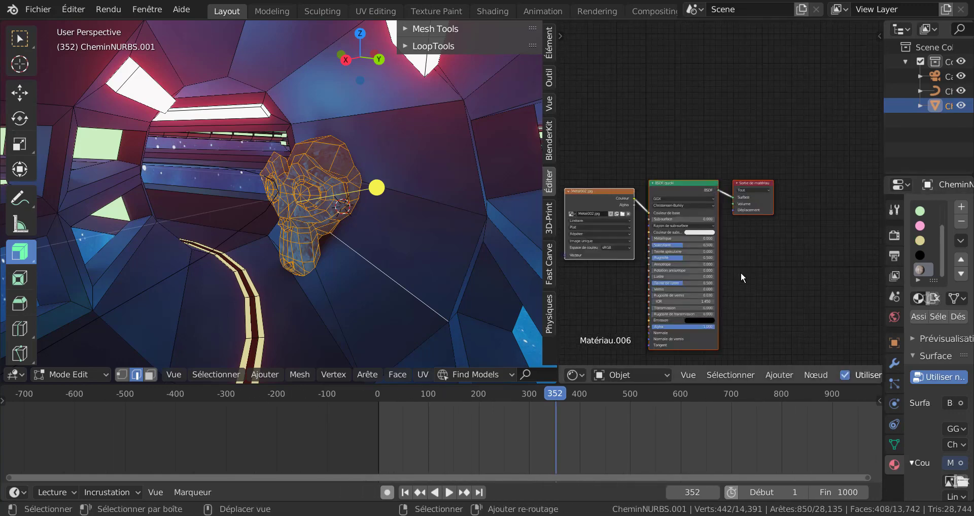
scroll(563, 274, up, 2)
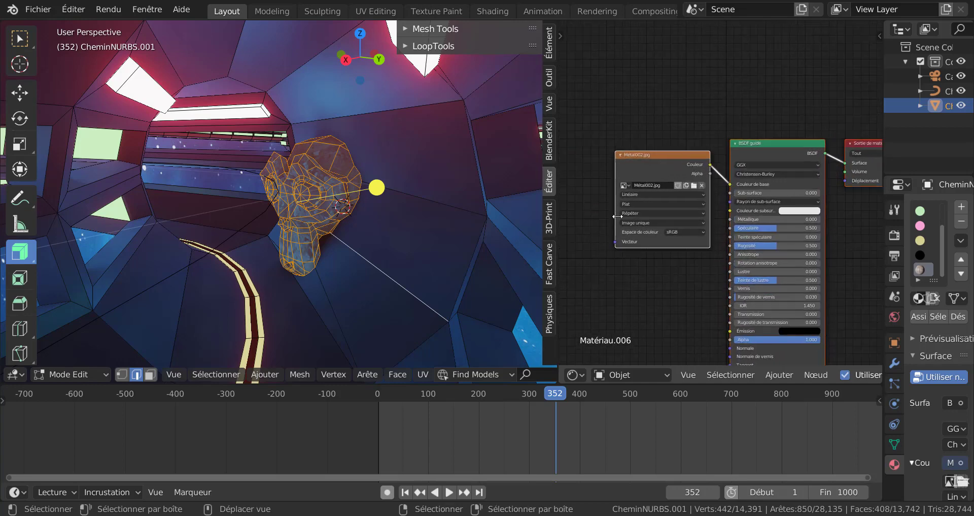
Move the Métal002.jpg image texture node away from the Principled BSDF node to free up space between them
middle_drag(669, 157, 645, 151)
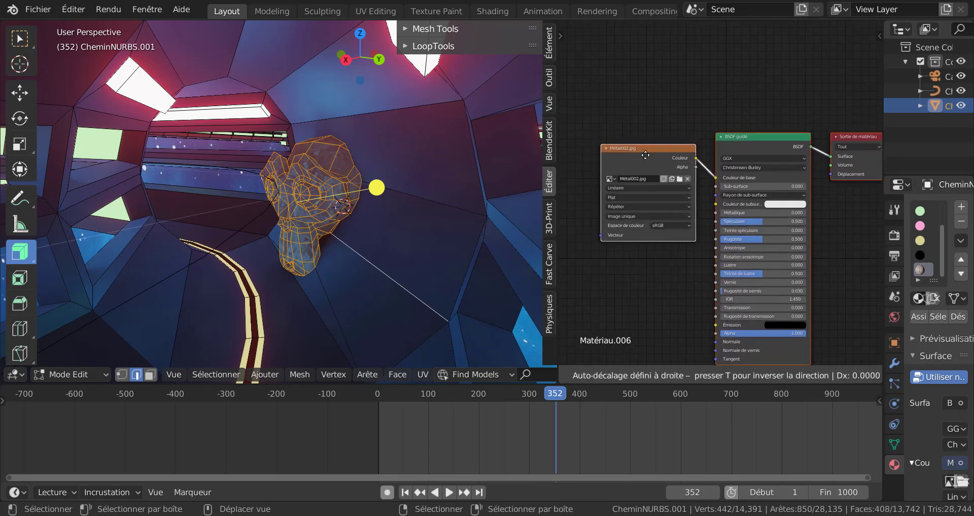
mouse_move(645, 151)
mouse_down()
mouse_move(649, 170)
mouse_move(657, 159)
mouse_up()
scroll(352, 241, up, 4)
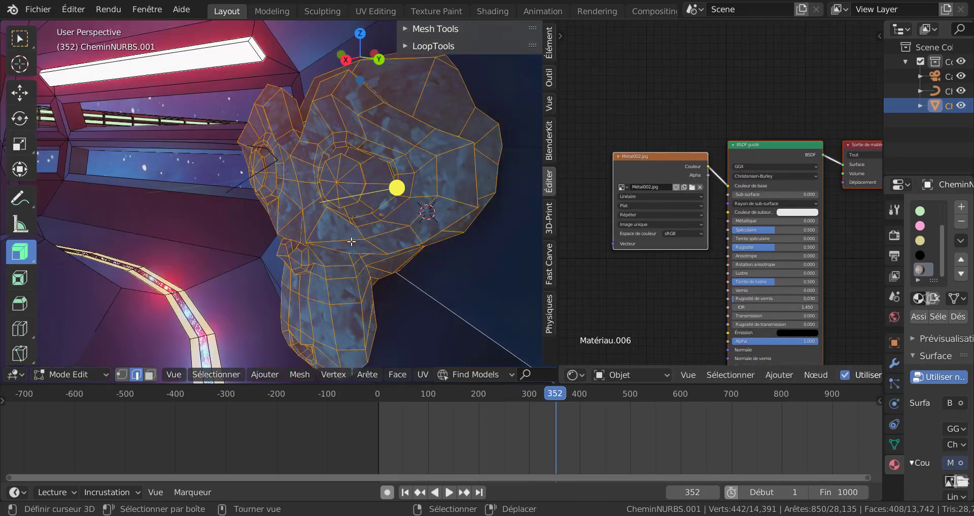
scroll(660, 277, down, 1)
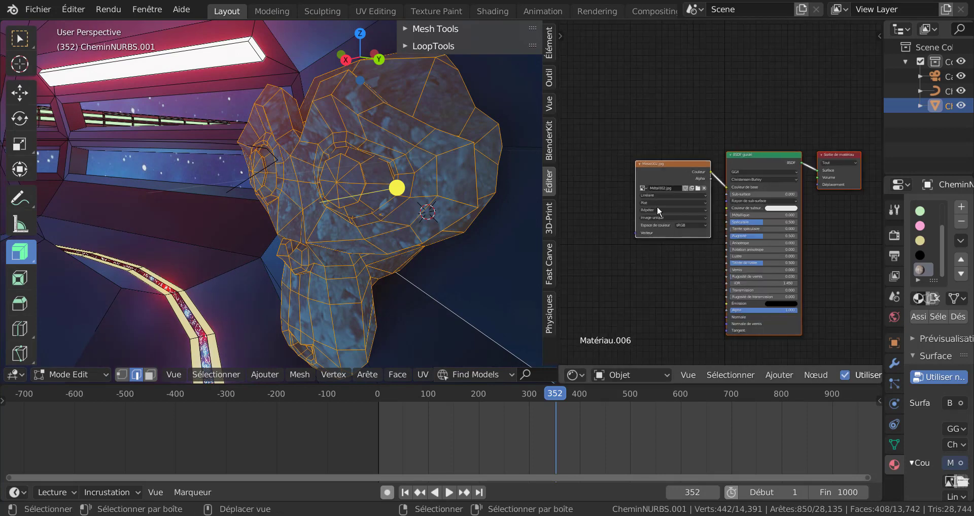
drag(665, 166, 622, 150)
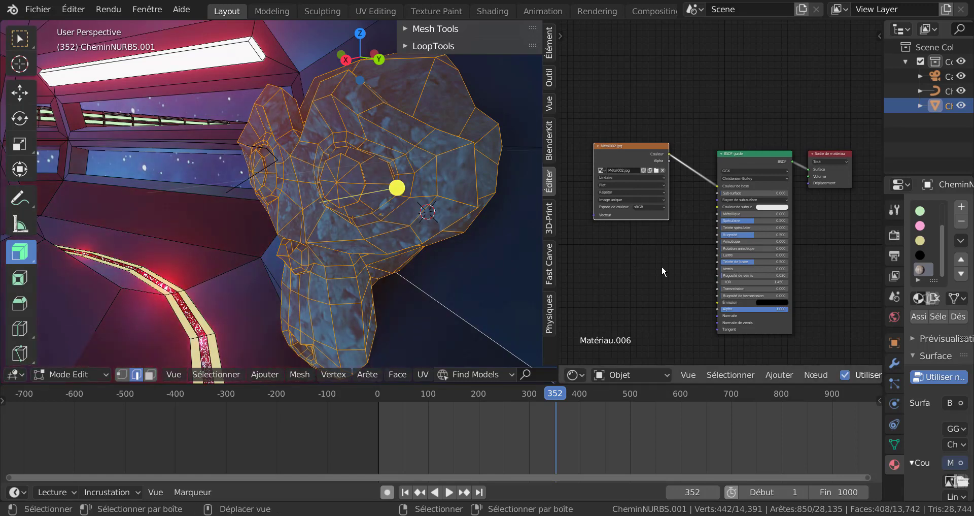
Add a Texture Coordinate node before the Métal002.jpg node and link its UV output to the image's Vector input
middle_drag(662, 266, 692, 254)
click(777, 375)
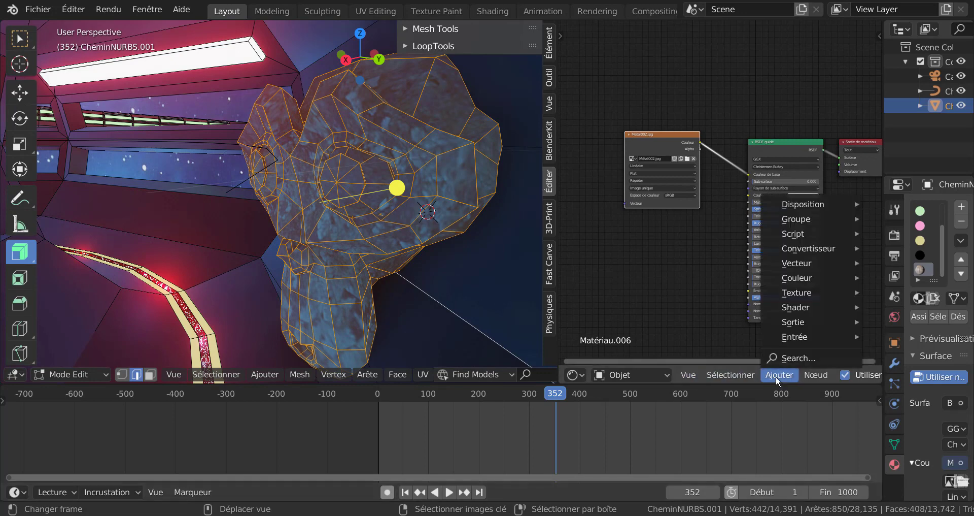
mouse_move(796, 340)
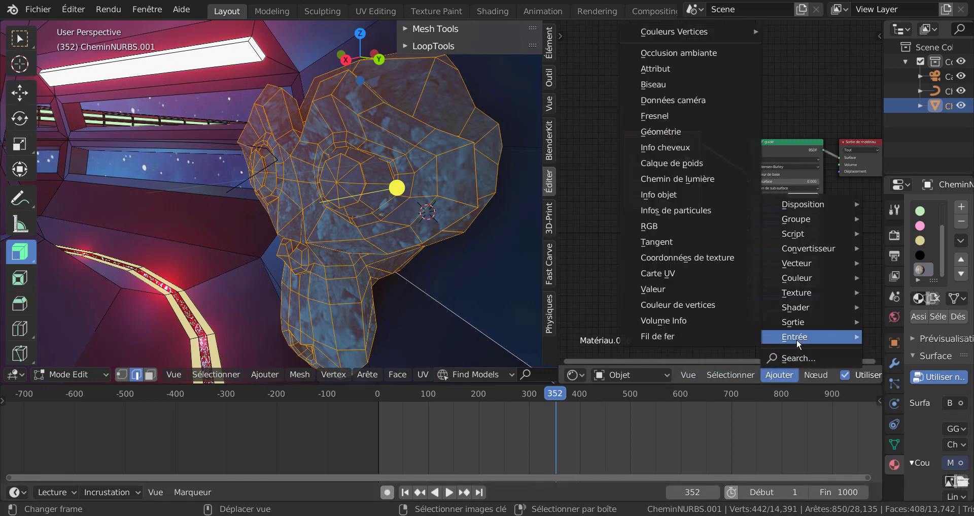
click(688, 257)
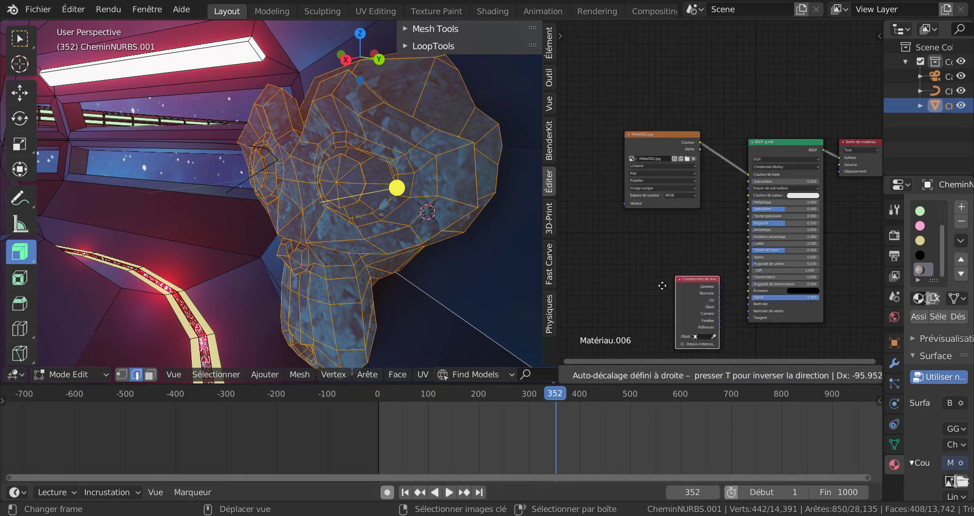
click(558, 116)
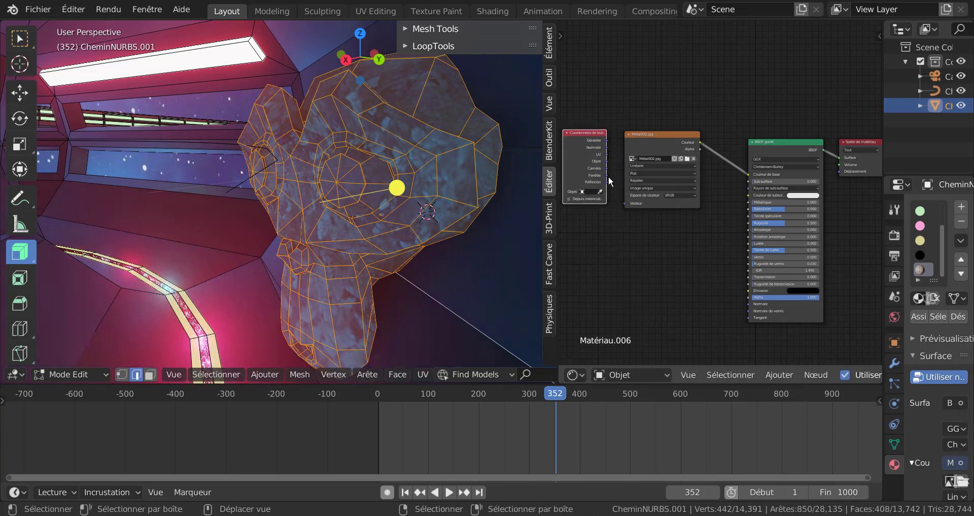
scroll(620, 246, up, 1)
middle_drag(621, 246, 685, 244)
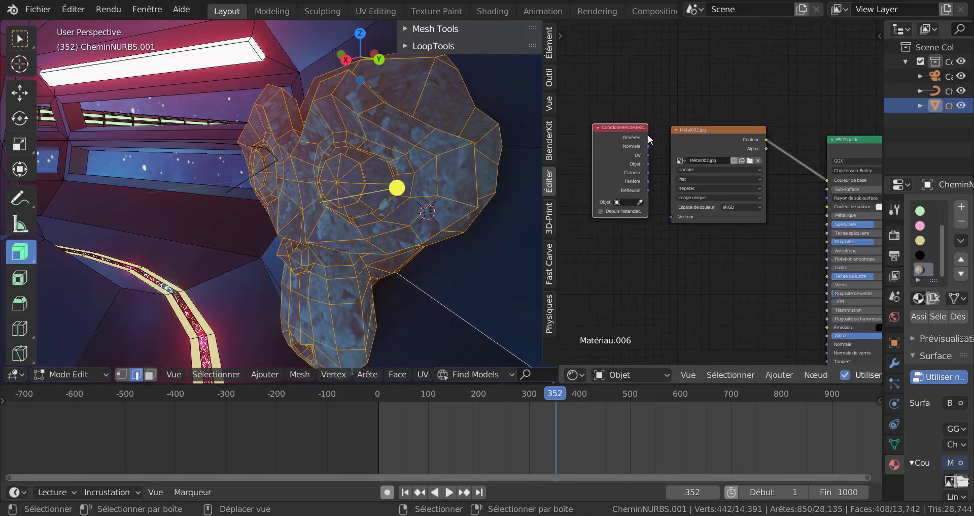
drag(648, 157, 672, 216)
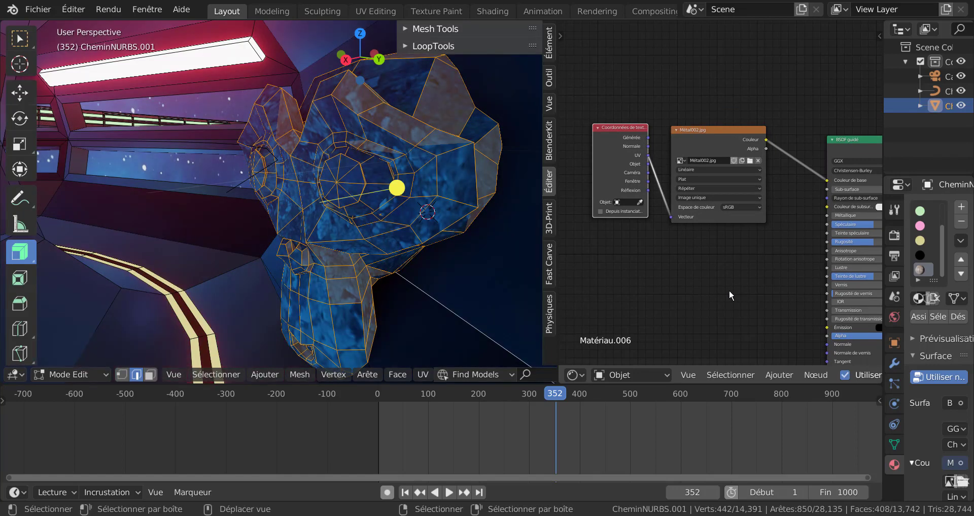
Try a cylindrical UV projection on the selected monkey head faces
middle_drag(681, 312, 652, 299)
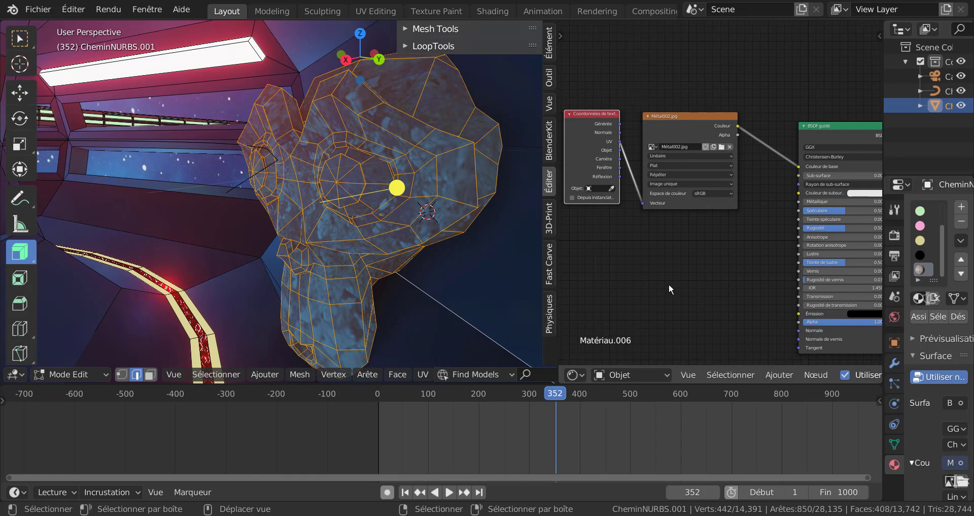
scroll(669, 285, up, 3)
scroll(669, 285, down, 2)
middle_drag(670, 285, 714, 311)
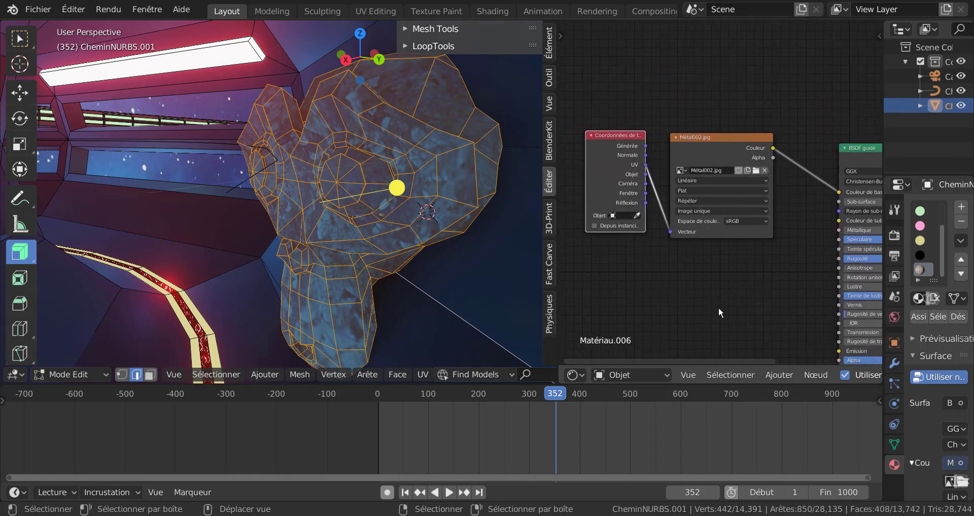
click(216, 375)
click(423, 374)
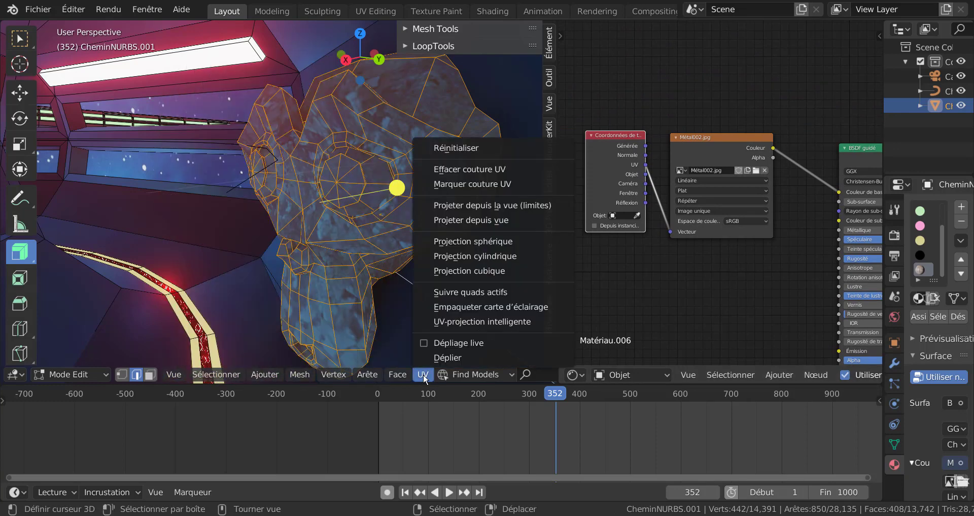
click(476, 257)
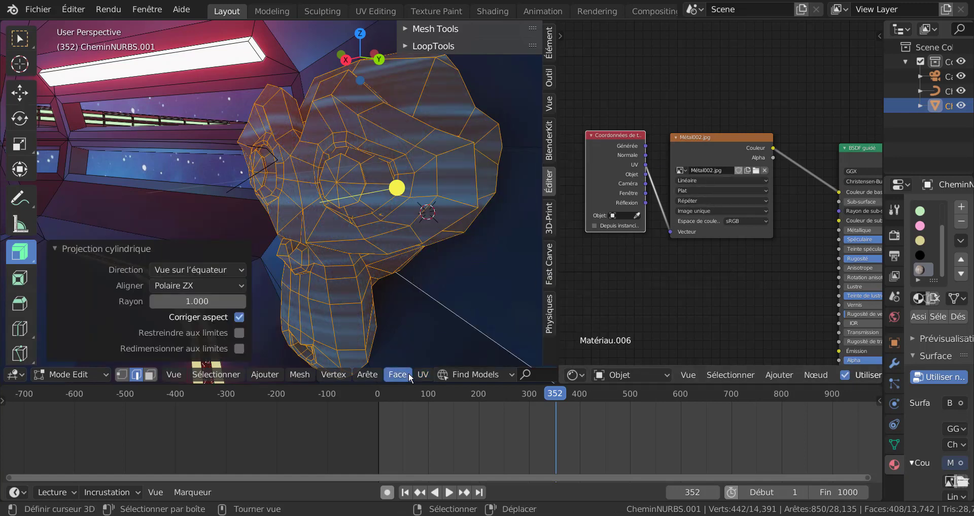
Unwrap the selected monkey faces with Smart UV Project at a 66 angle limit and zero island margin
click(425, 373)
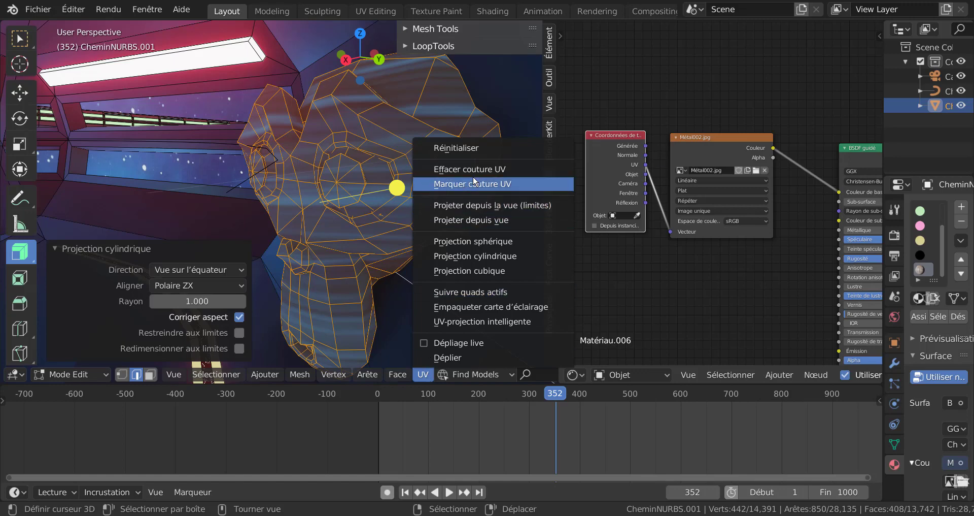
click(468, 319)
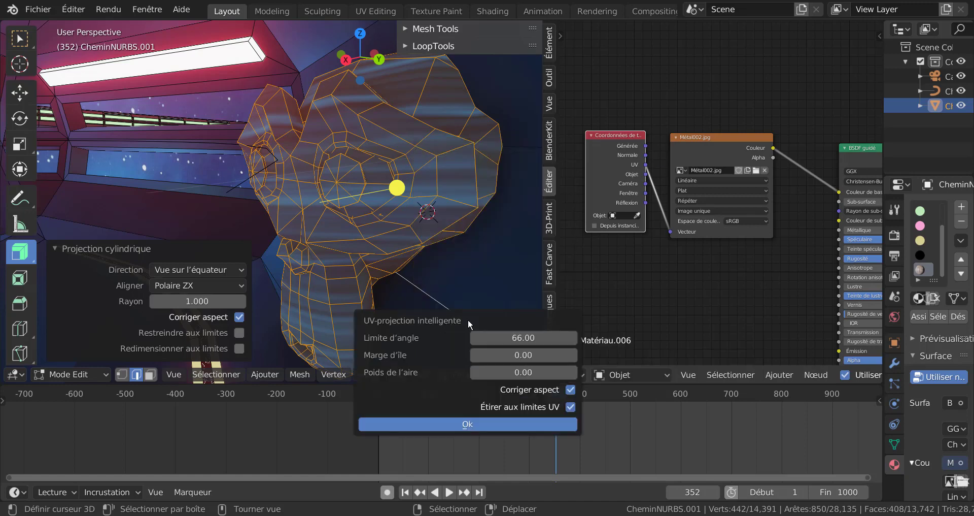
click(449, 424)
scroll(423, 293, up, 3)
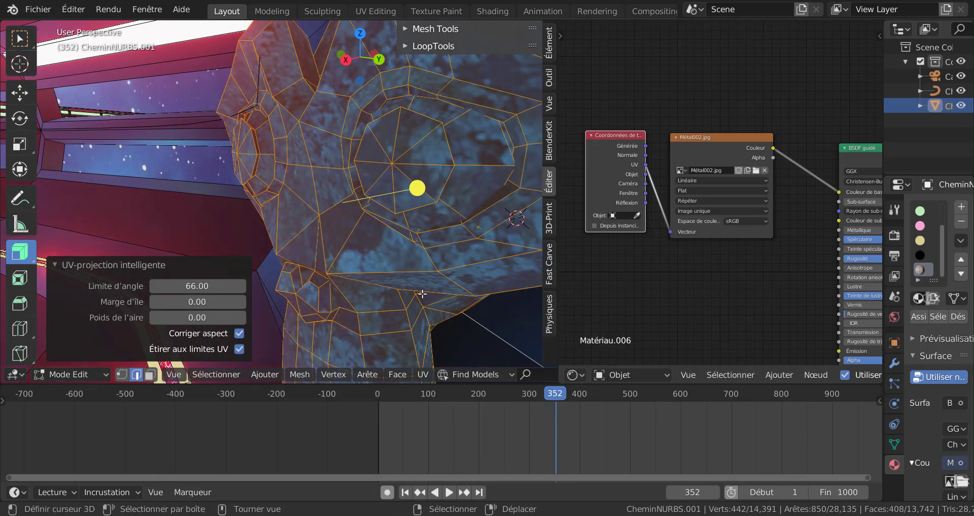
scroll(422, 293, down, 3)
Add a Bump node and arrange it between the Métal002.jpg node and the Principled BSDF, spacing the nodes apart
scroll(682, 266, down, 3)
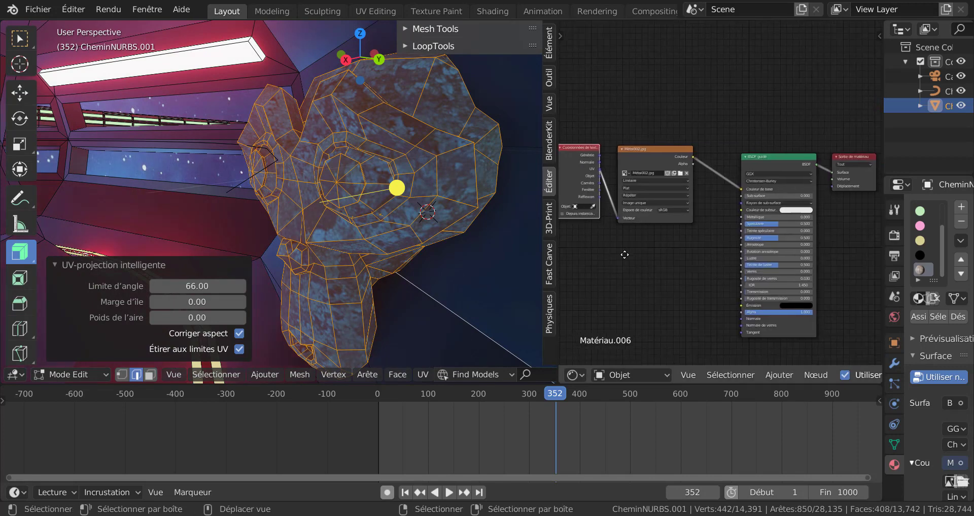
click(785, 375)
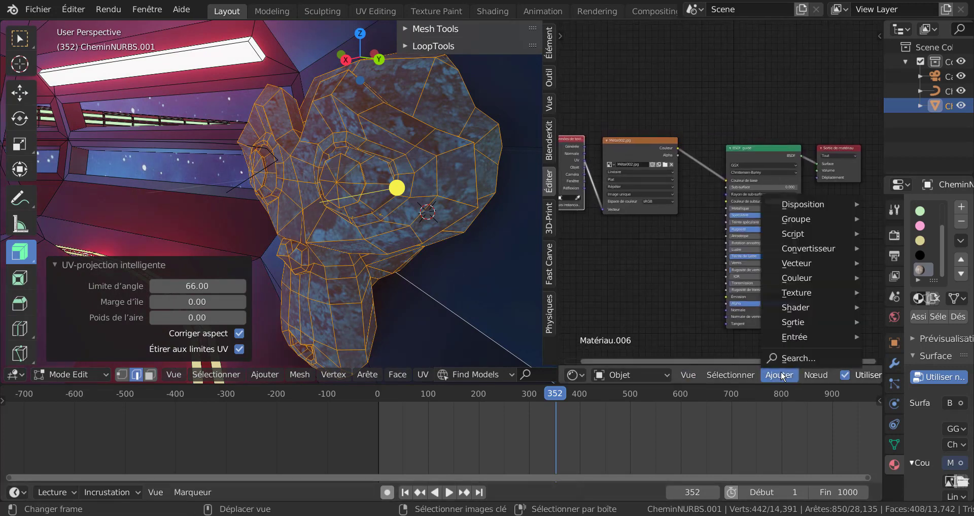
mouse_move(801, 279)
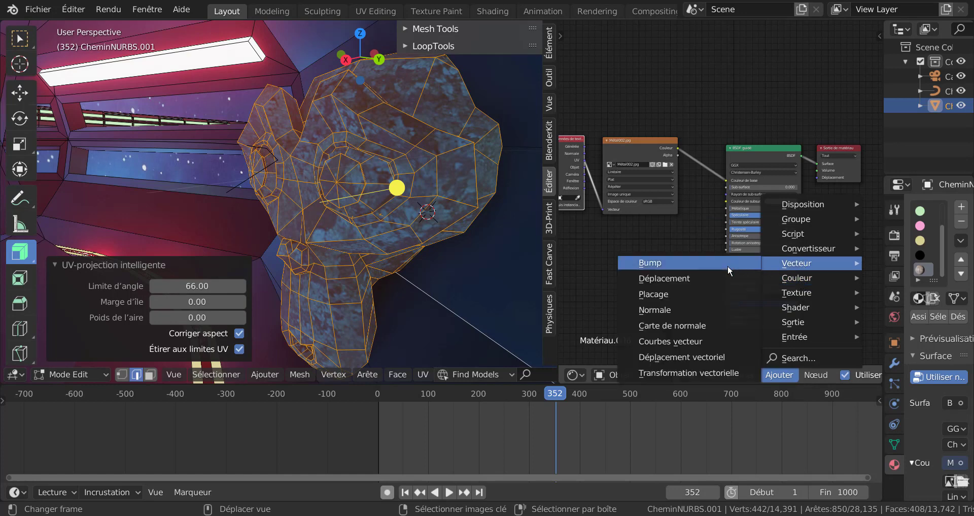
click(682, 262)
click(652, 299)
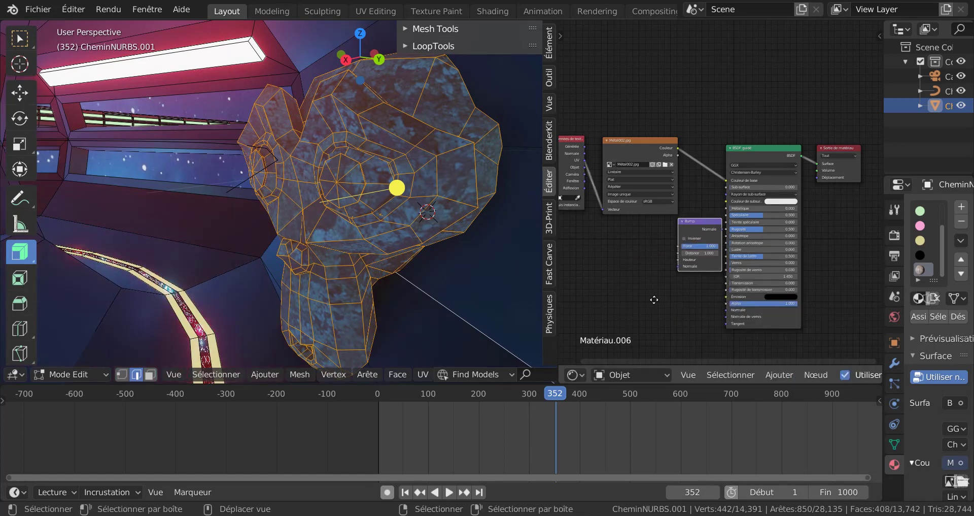
middle_drag(653, 300, 632, 291)
scroll(721, 167, up, 3)
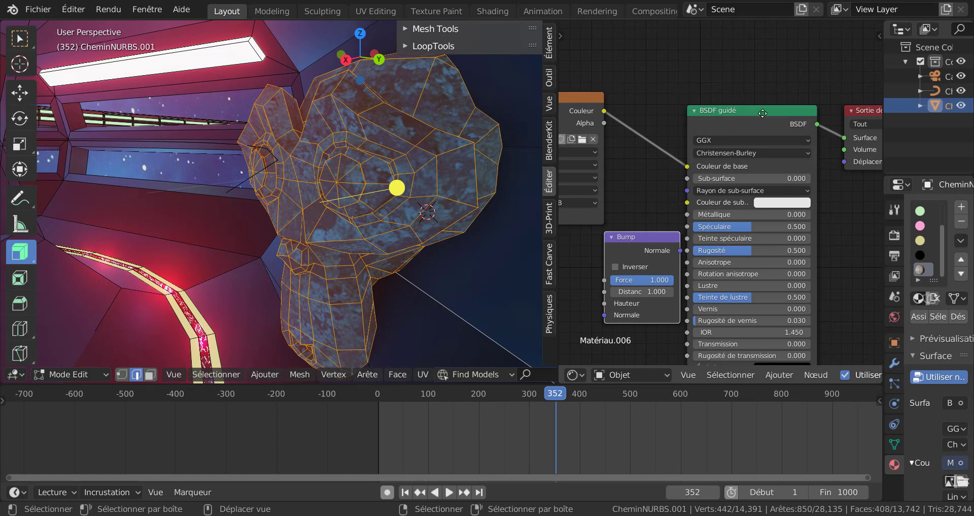
scroll(720, 160, up, 2)
drag(659, 237, 674, 233)
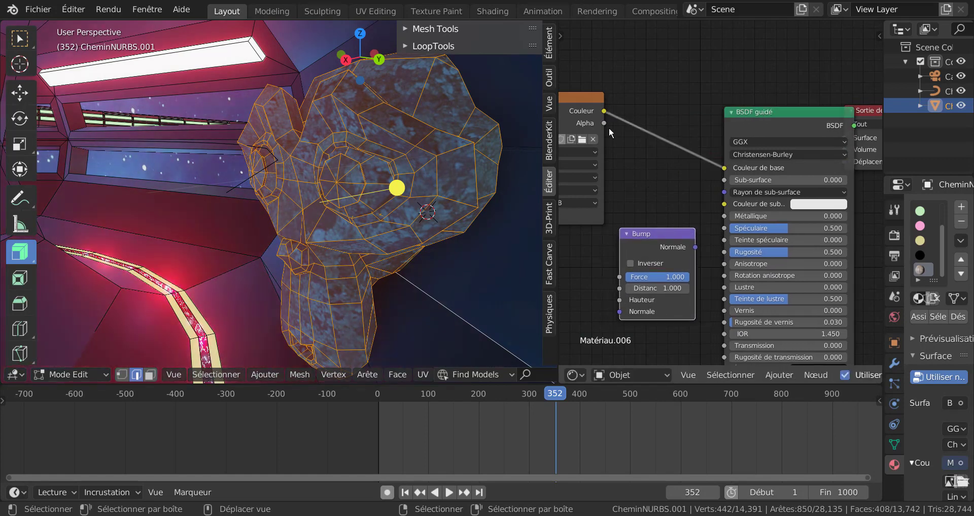
Link the image's Color output to the Bump node's Height and the Bump's Normal output to the Principled BSDF's Normal
drag(605, 111, 617, 298)
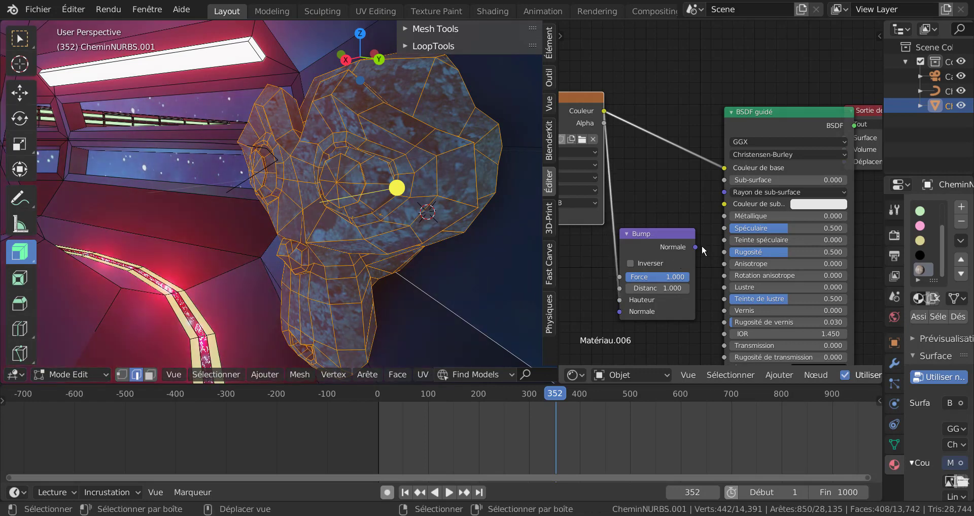
middle_drag(683, 200, 700, 145)
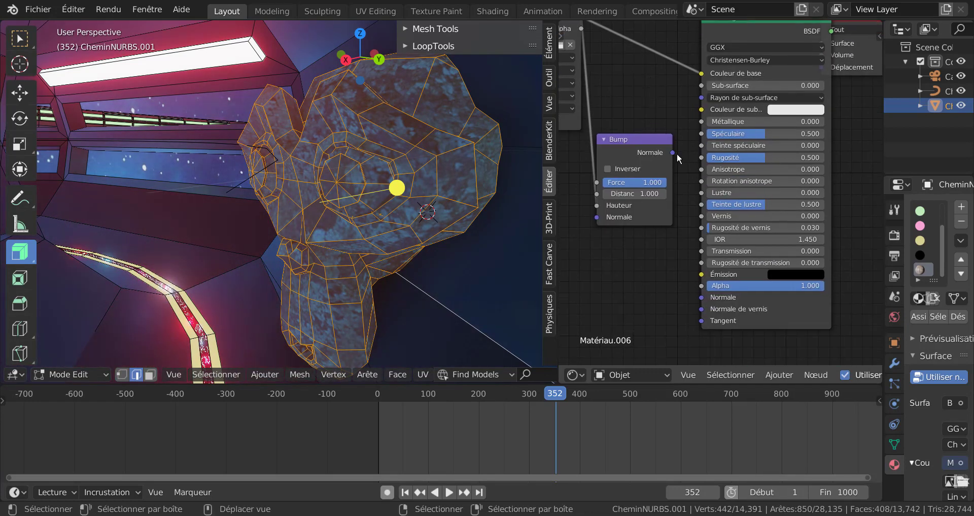
drag(672, 152, 701, 297)
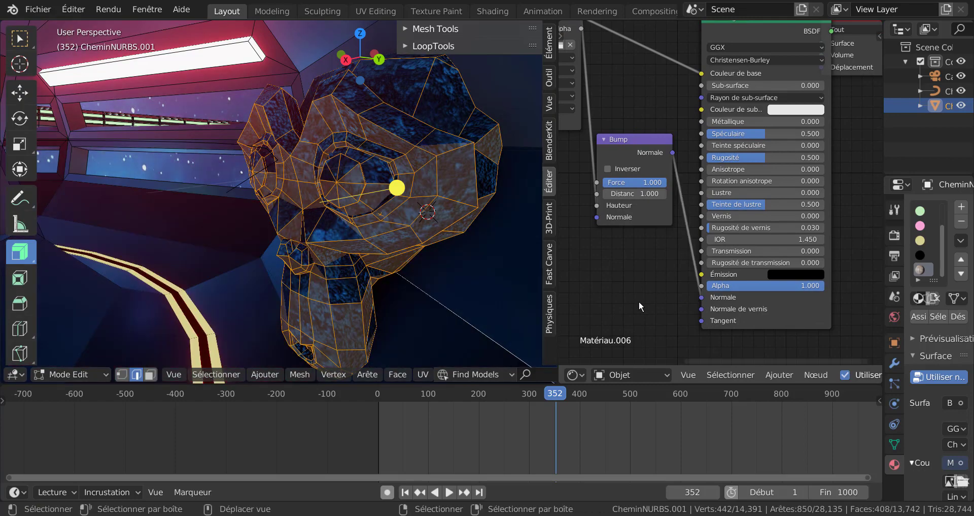
Set the Bump node's distance to about 12.164, keeping its strength at 1.000
middle_drag(639, 300, 661, 314)
scroll(409, 255, up, 4)
scroll(410, 255, down, 3)
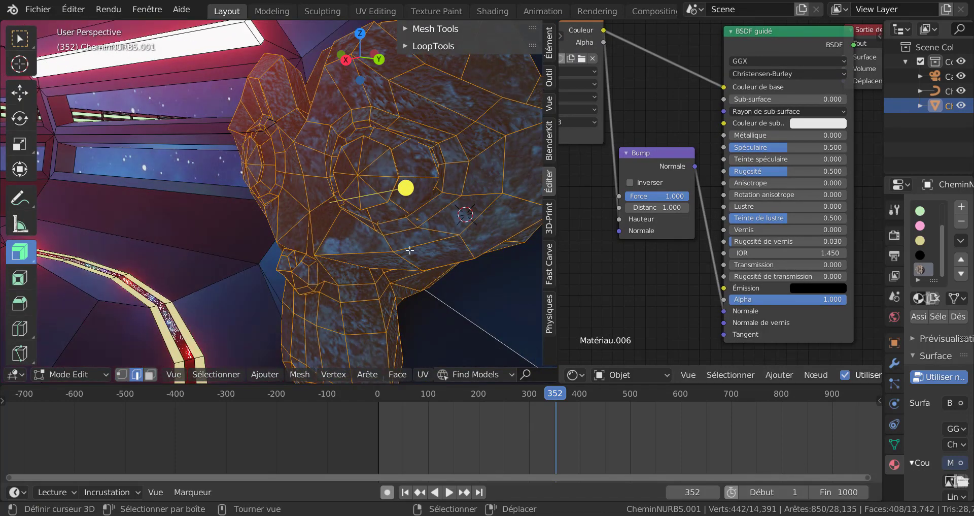
scroll(436, 188, down, 2)
mouse_move(657, 207)
mouse_down()
mouse_move(633, 217)
mouse_move(655, 207)
mouse_up()
click(654, 207)
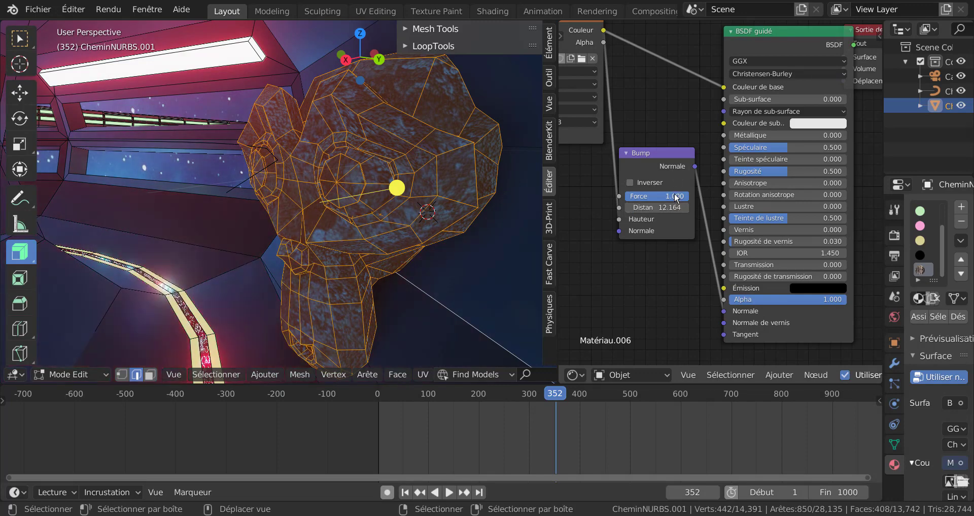
mouse_move(674, 194)
mouse_down()
mouse_move(643, 197)
mouse_move(670, 199)
mouse_up()
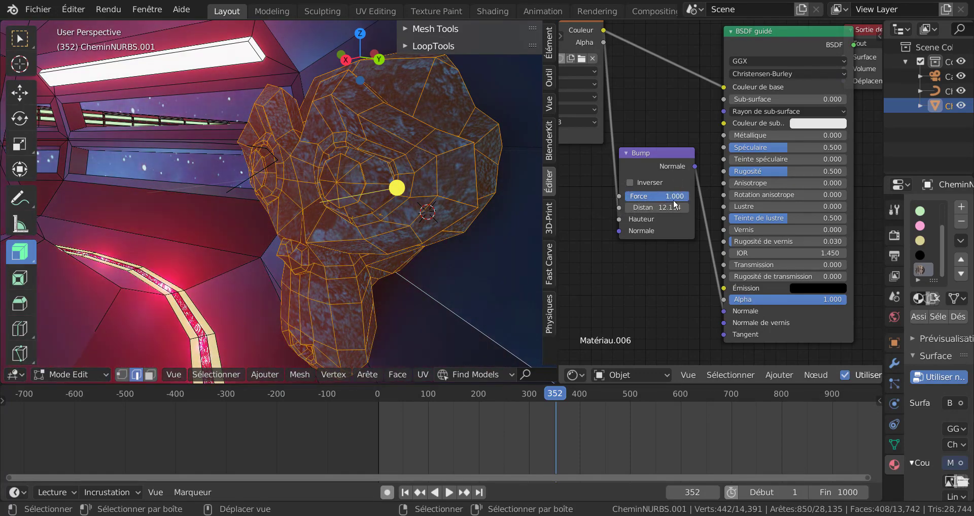
Switch to Object mode, hide the 3D viewport's sidebar, and view the monkey head from the front
key(Tab)
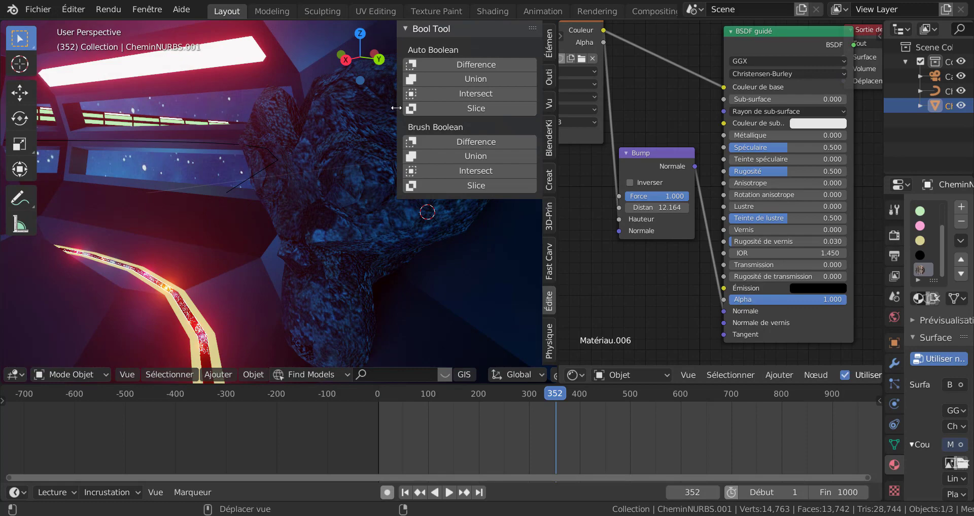
drag(398, 106, 606, 114)
middle_drag(455, 238, 488, 245)
scroll(488, 245, up, 2)
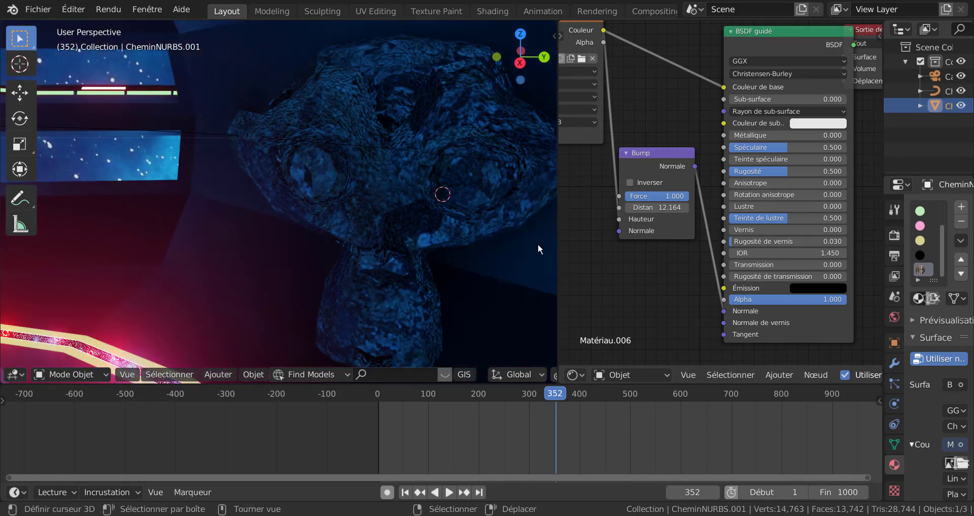
Set the Bump node's strength to 0.971 and check the monkey head's relief from several angles
mouse_move(671, 194)
mouse_down()
mouse_move(616, 201)
mouse_move(663, 202)
mouse_up()
scroll(526, 231, down, 5)
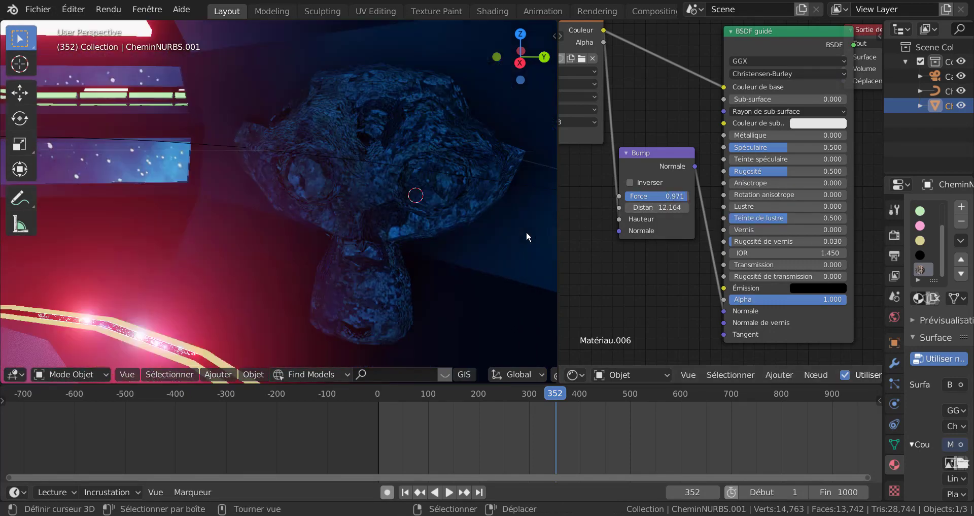
scroll(522, 235, up, 4)
middle_drag(519, 236, 437, 255)
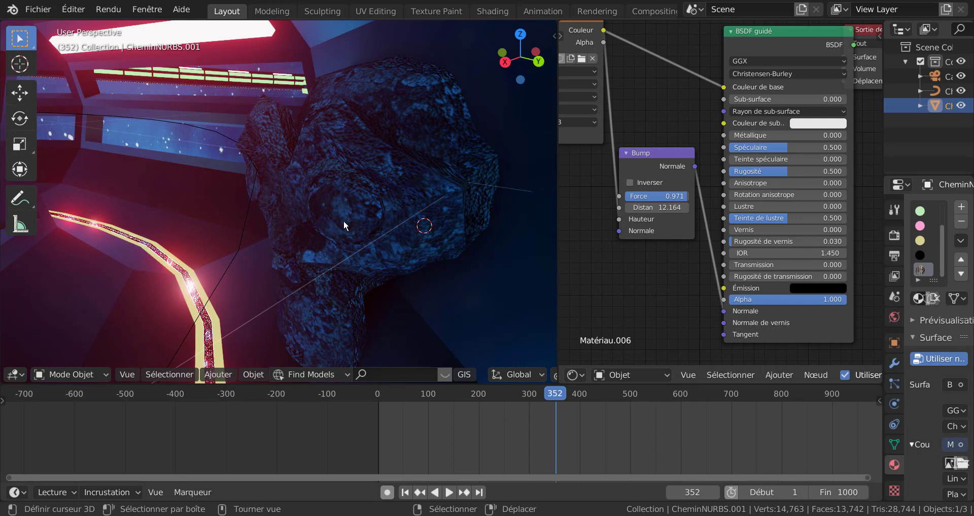
scroll(355, 218, down, 1)
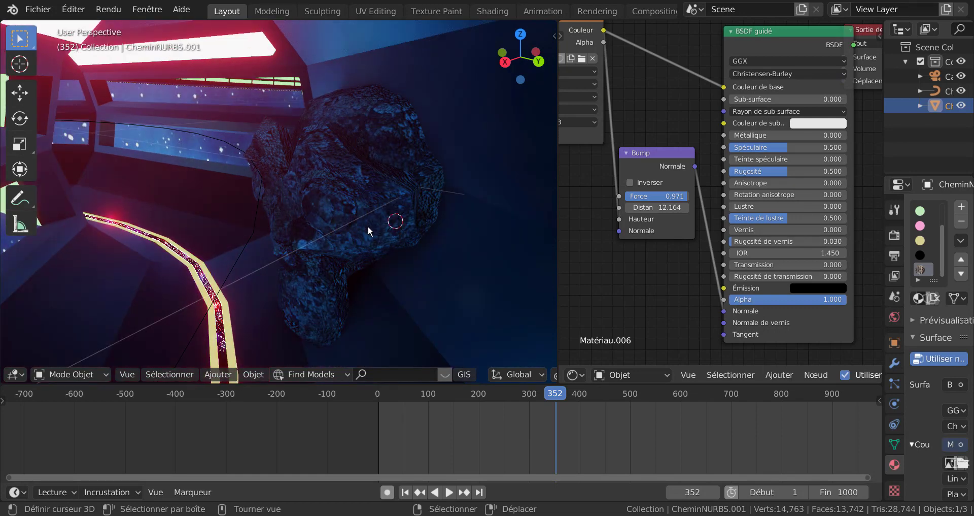
click(160, 375)
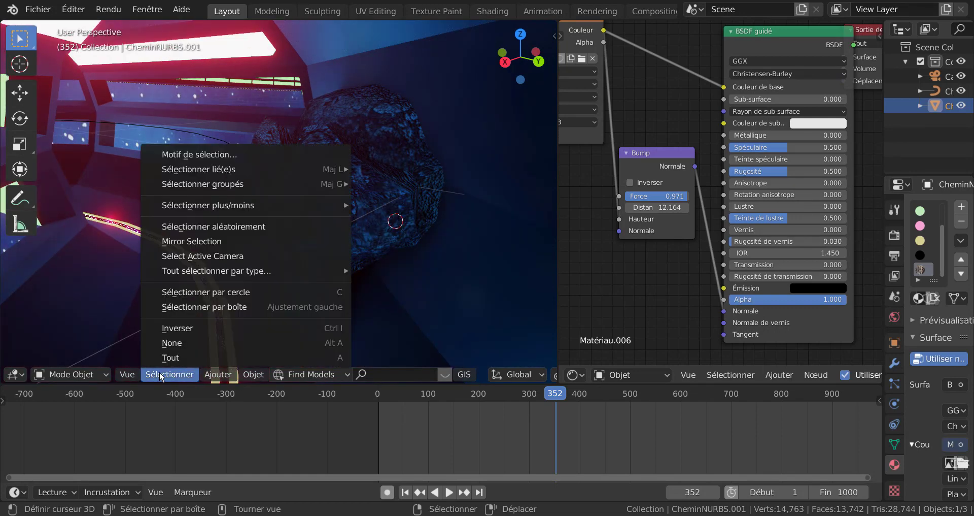
click(252, 375)
mouse_move(218, 374)
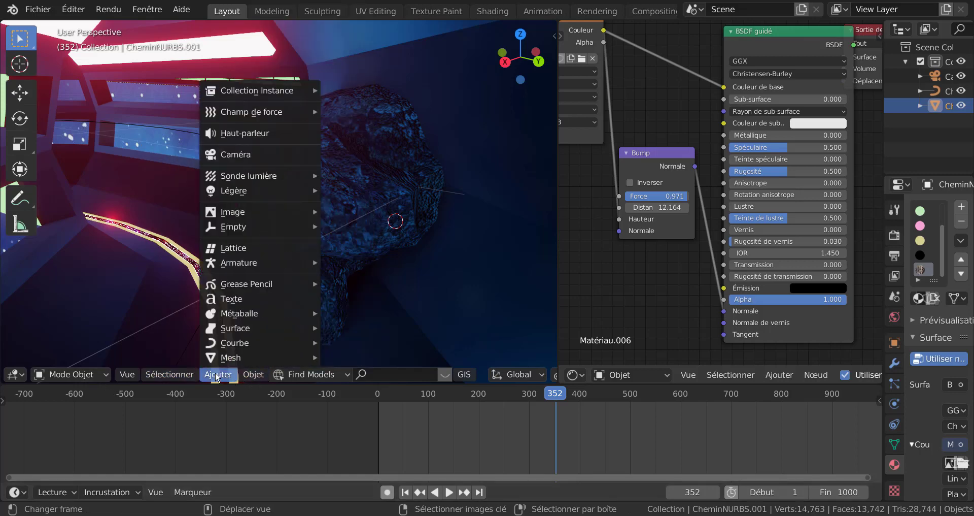
mouse_move(233, 195)
middle_drag(376, 235, 360, 252)
In Edit mode, select a single vertex on the monkey head's muzzle and snap the 3D cursor to it
key(Tab)
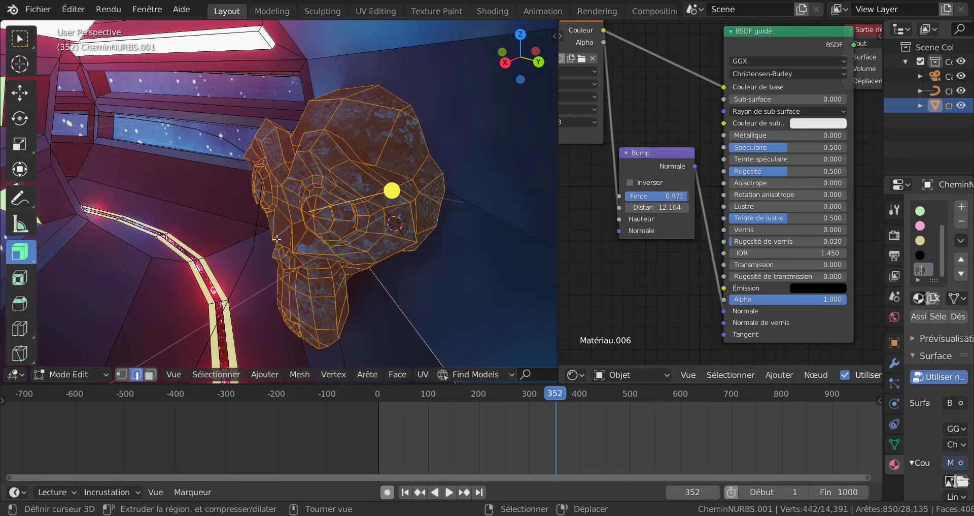
click(277, 238)
middle_drag(276, 239, 364, 261)
scroll(361, 261, up, 2)
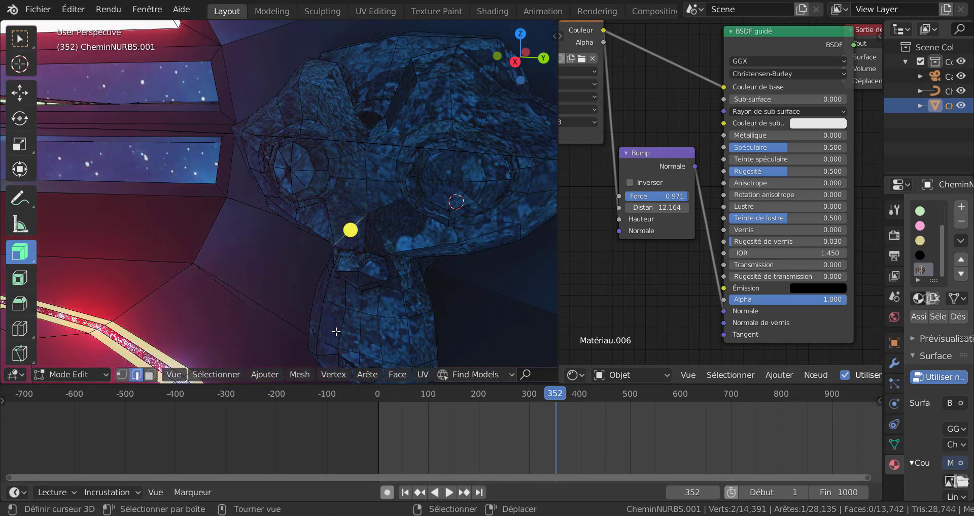
key(1)
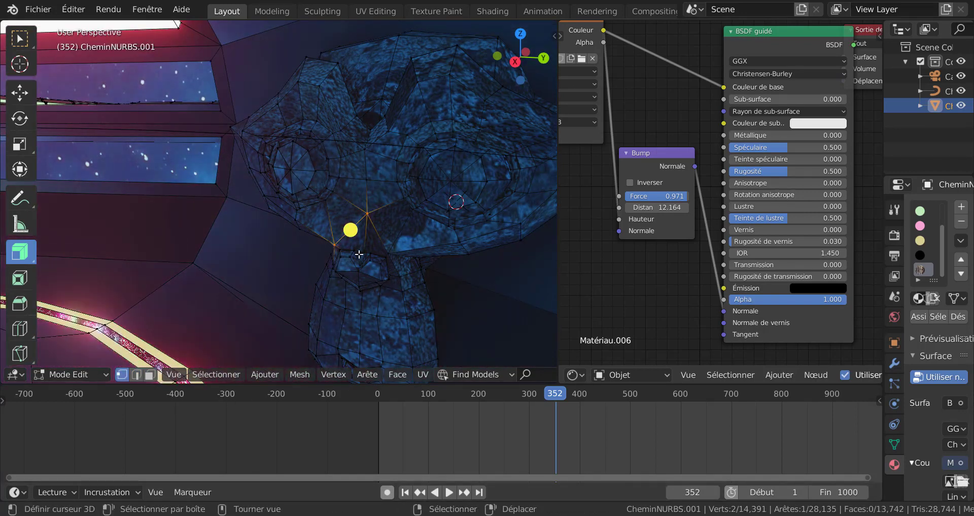
click(359, 254)
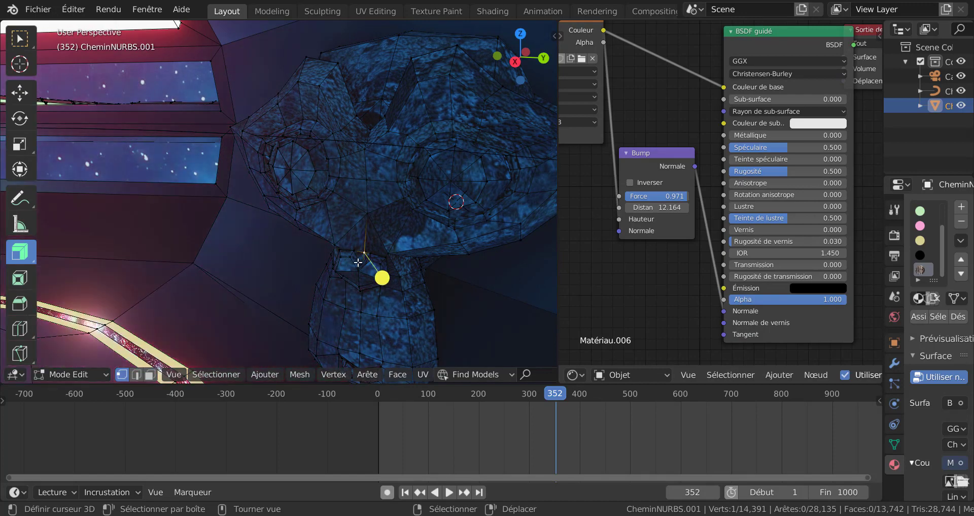
middle_drag(358, 262, 364, 289)
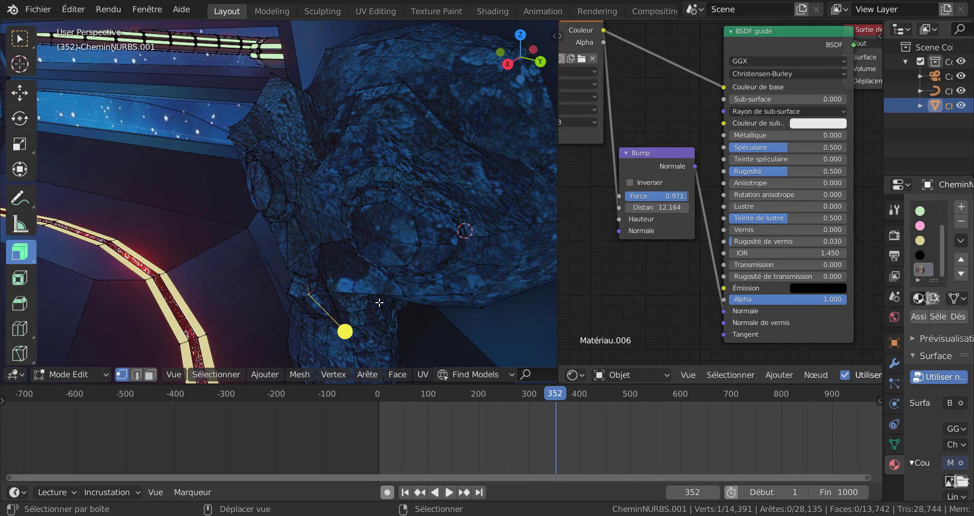
key(shift+s)
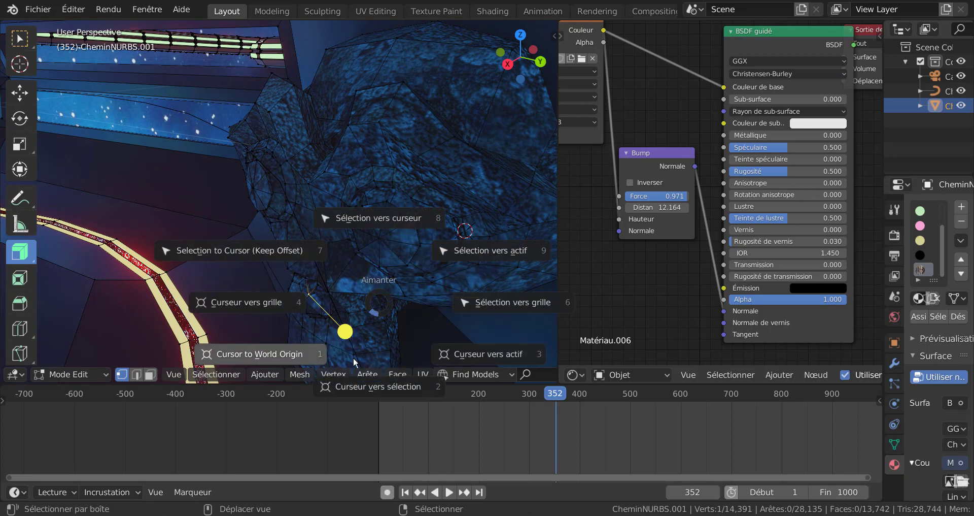
click(370, 384)
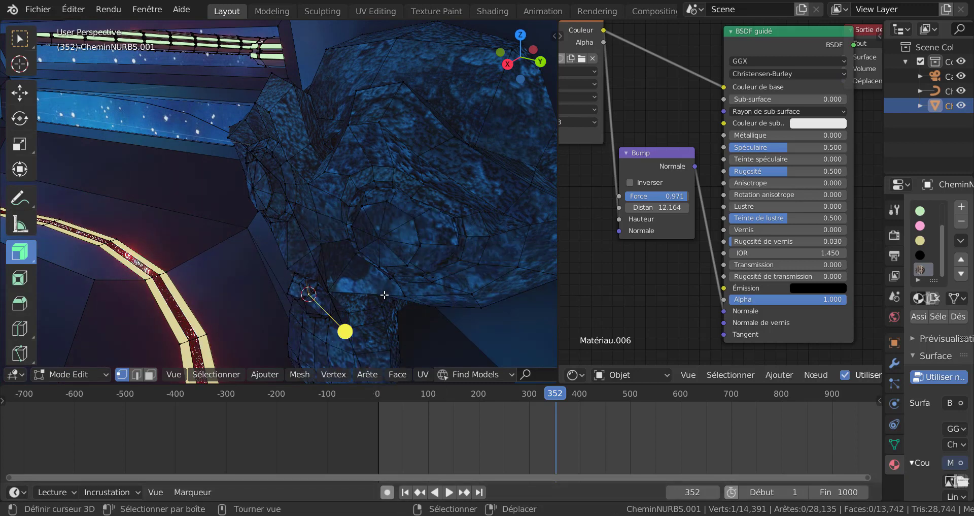
Return to Object mode and add a point light at the 3D cursor
key(Tab)
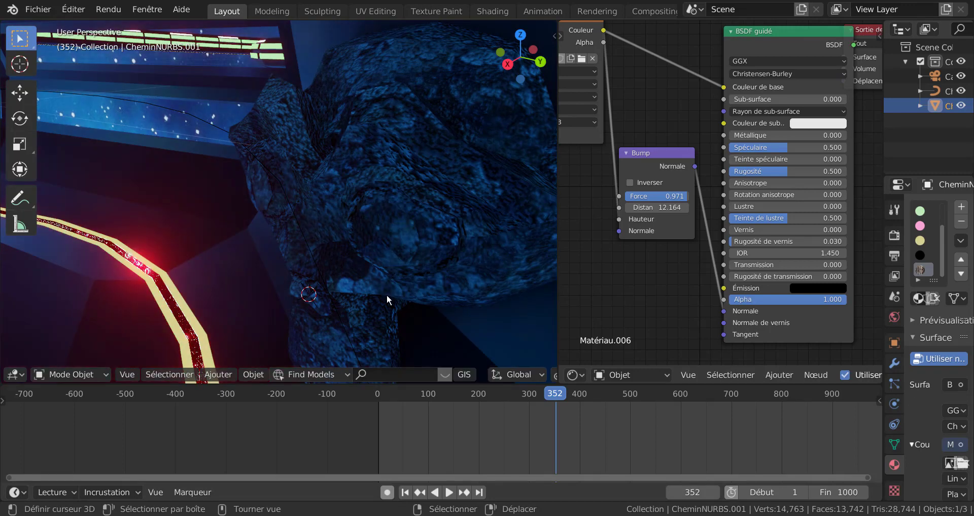
click(212, 378)
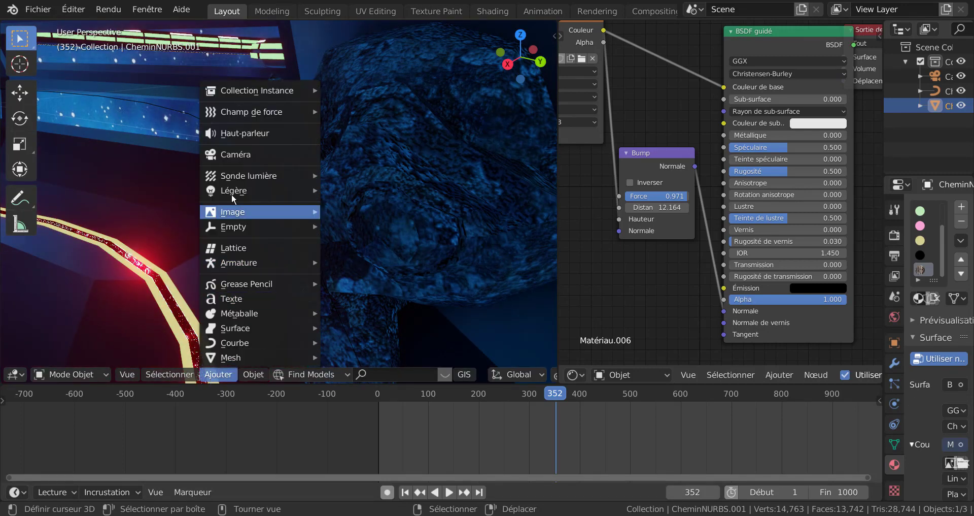
mouse_move(231, 190)
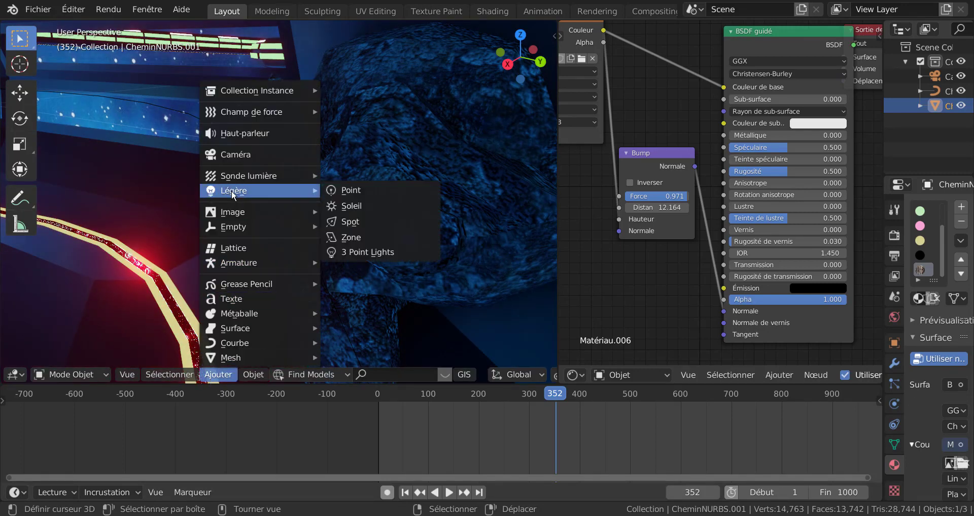
click(353, 192)
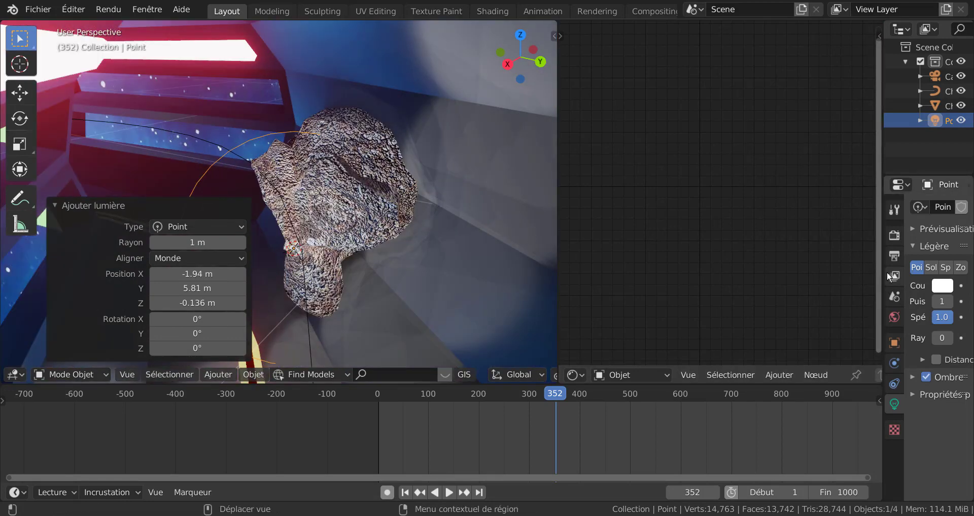
Widen the properties editor and set the point light's power to about 3.9867 W
drag(884, 272, 766, 275)
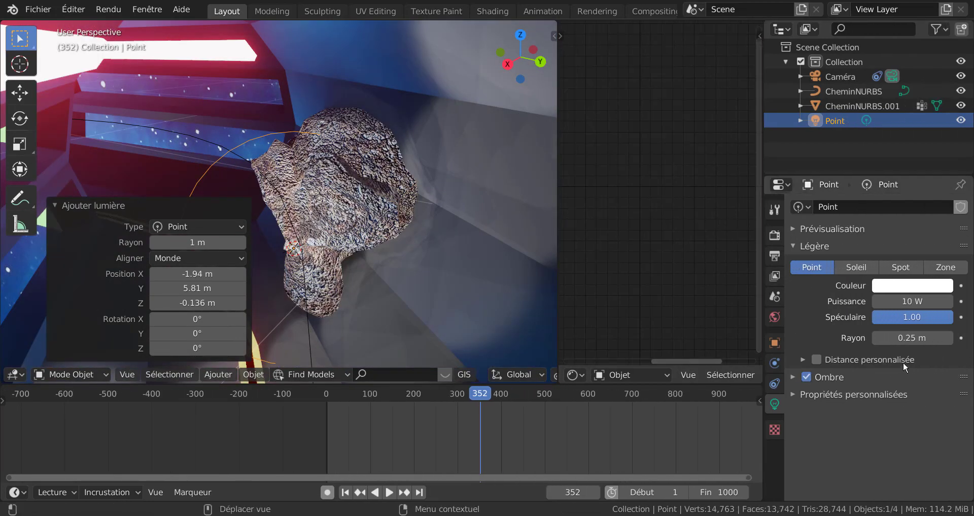
drag(925, 302, 890, 305)
drag(893, 306, 894, 305)
scroll(494, 288, up, 2)
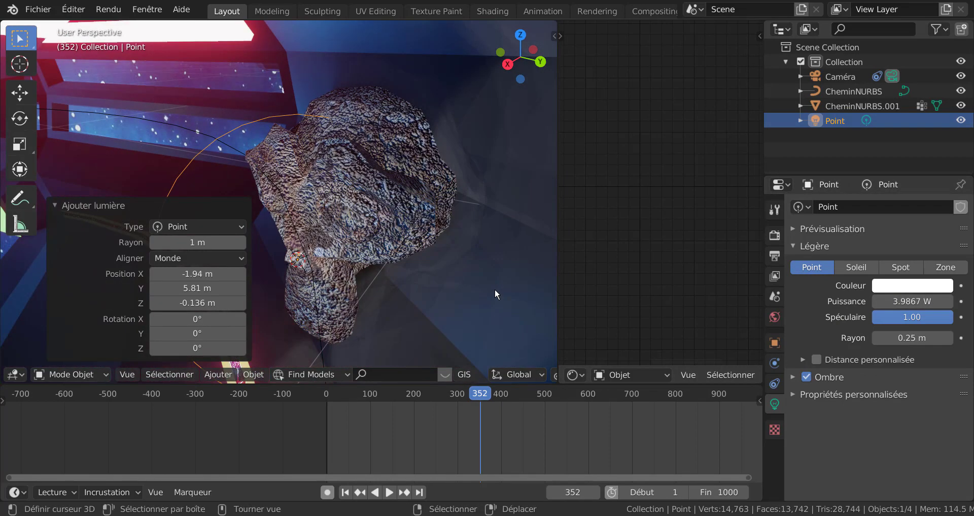
scroll(495, 289, up, 2)
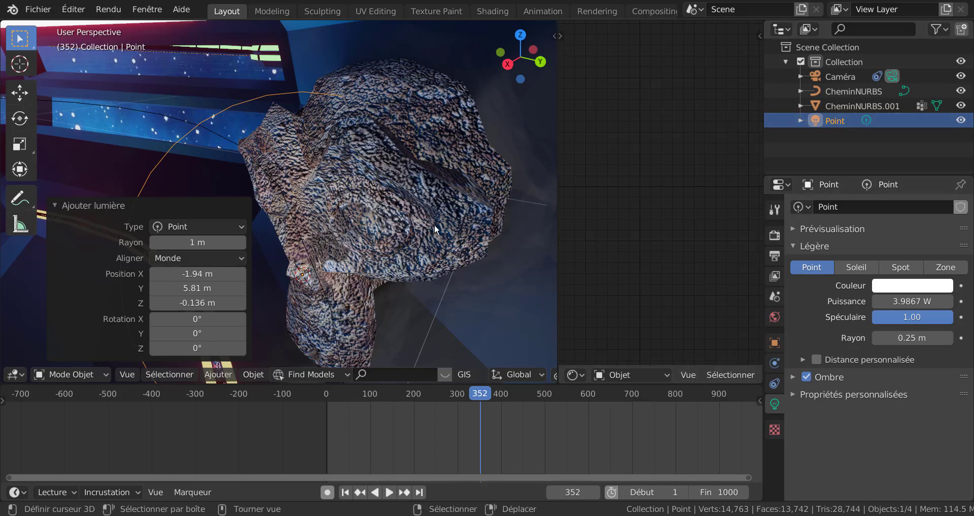
Select the tunnel mesh and set its Principled BSDF to sheen tint 0.055, roughness 0.368, metallic 0.621 and specular 0.055
click(395, 222)
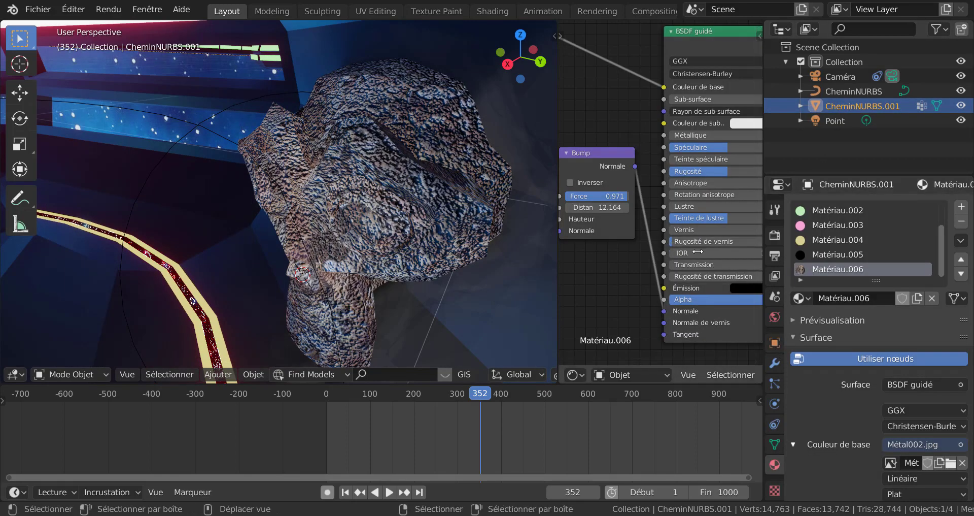
drag(725, 218, 660, 217)
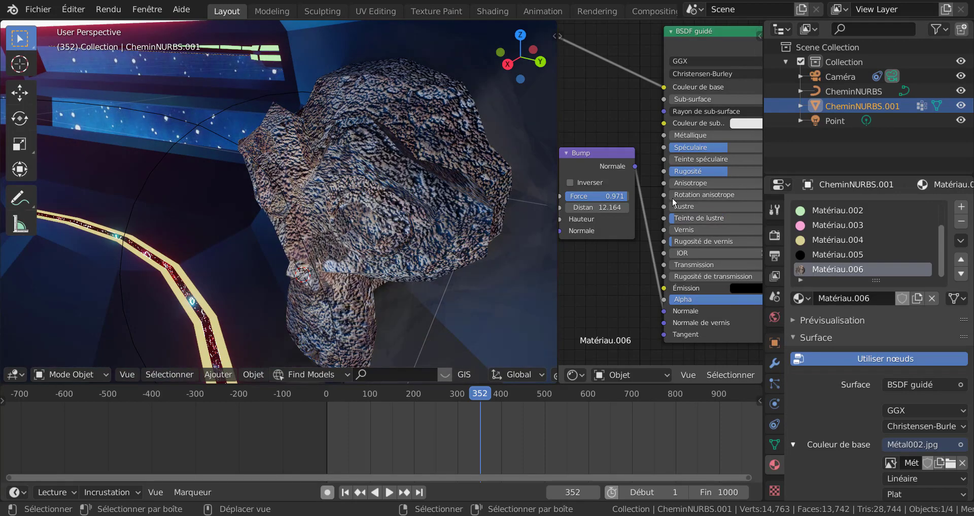
drag(713, 166, 706, 167)
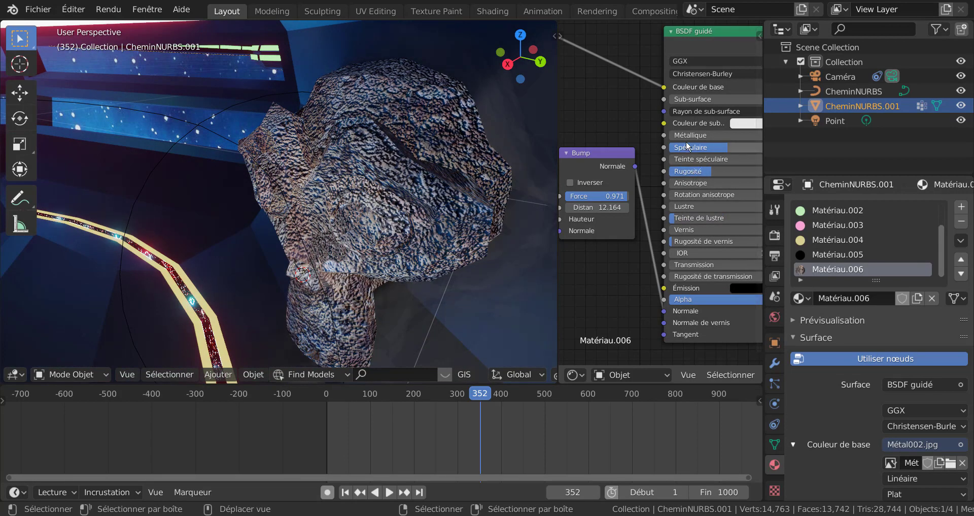
mouse_move(675, 135)
mouse_down()
mouse_move(754, 135)
mouse_move(675, 146)
mouse_up()
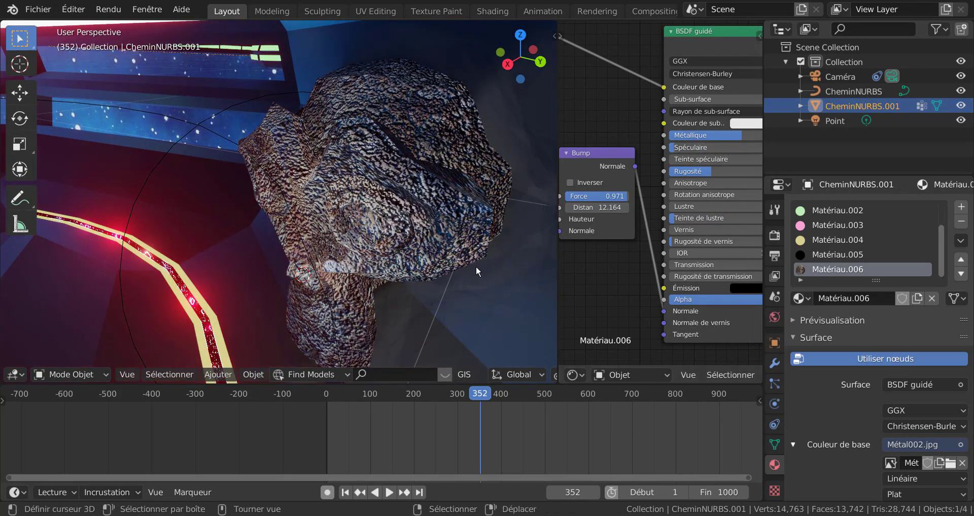
Set the Principled BSDF's metallic to 1.000, roughness to 0.039, sheen tint to 0.000 and specular to 0.655
scroll(476, 266, down, 1)
scroll(601, 288, down, 2)
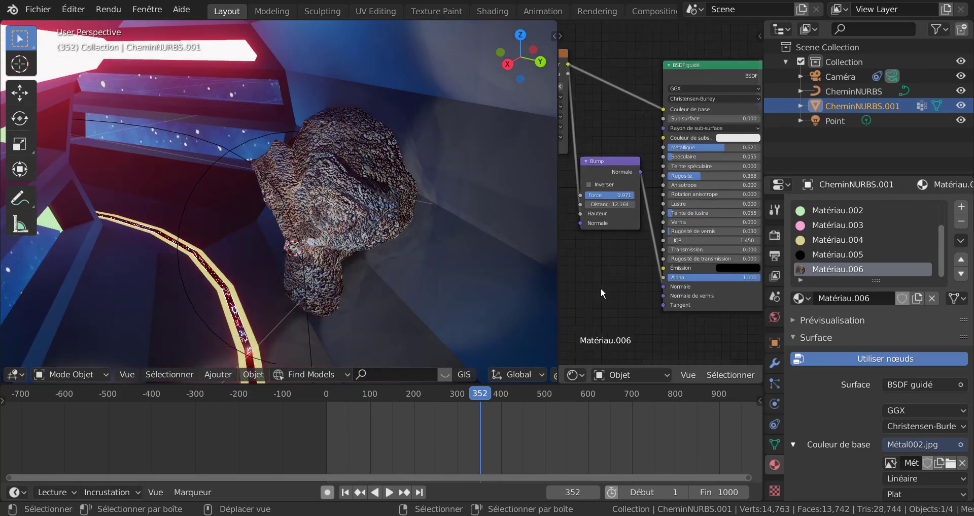
ctrl+middle_drag(624, 278, 583, 326)
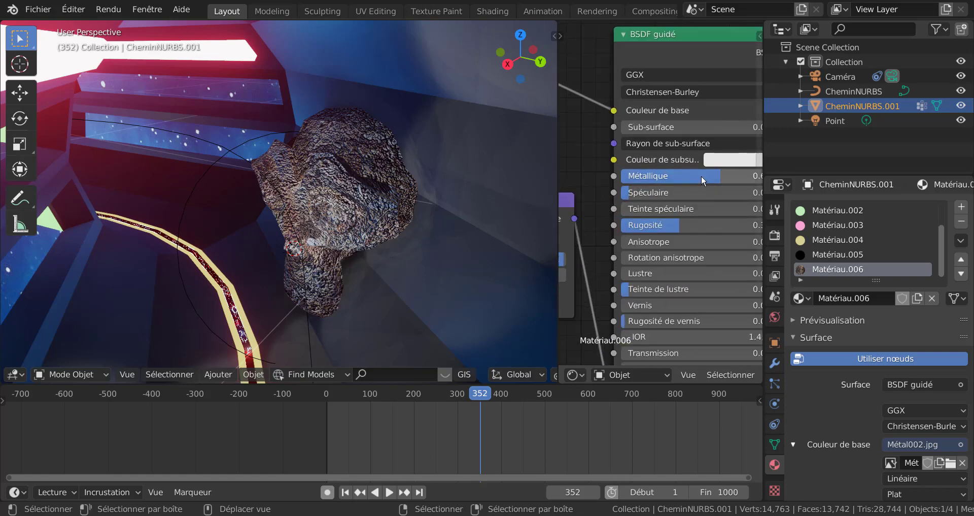
drag(705, 178, 744, 181)
scroll(712, 220, down, 1)
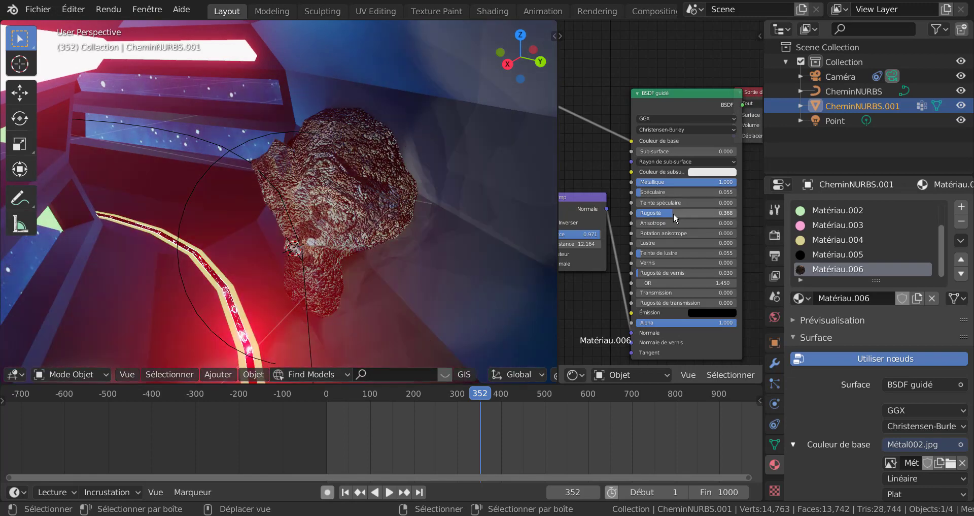
drag(674, 212, 629, 218)
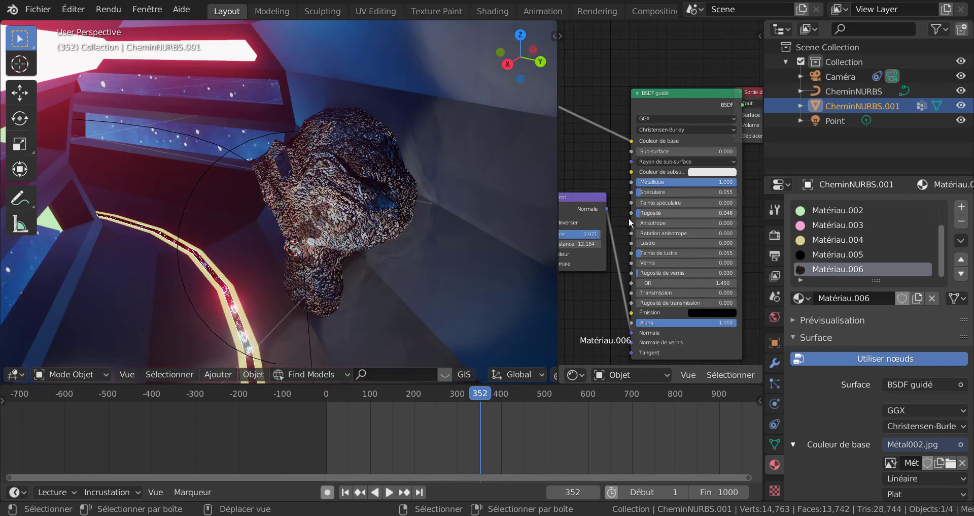
drag(641, 252, 626, 250)
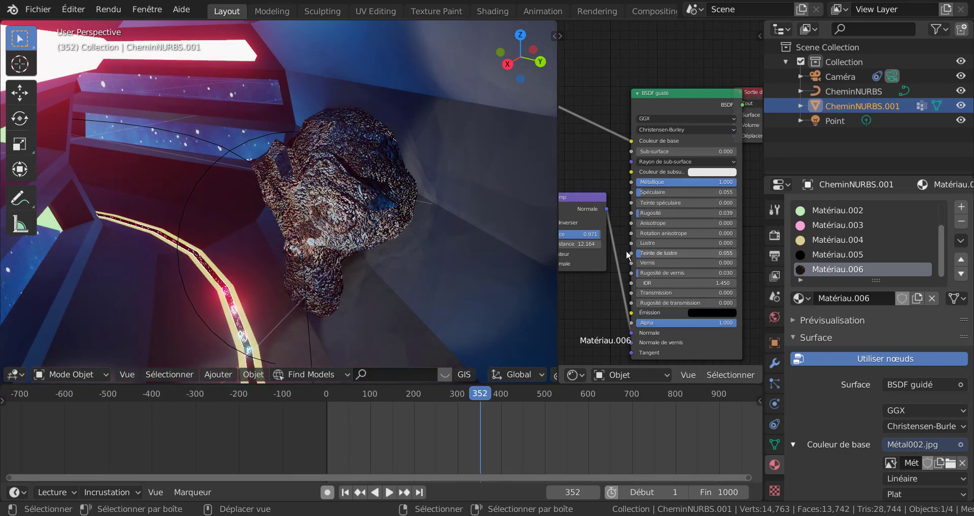
scroll(652, 209, up, 1)
drag(641, 193, 708, 202)
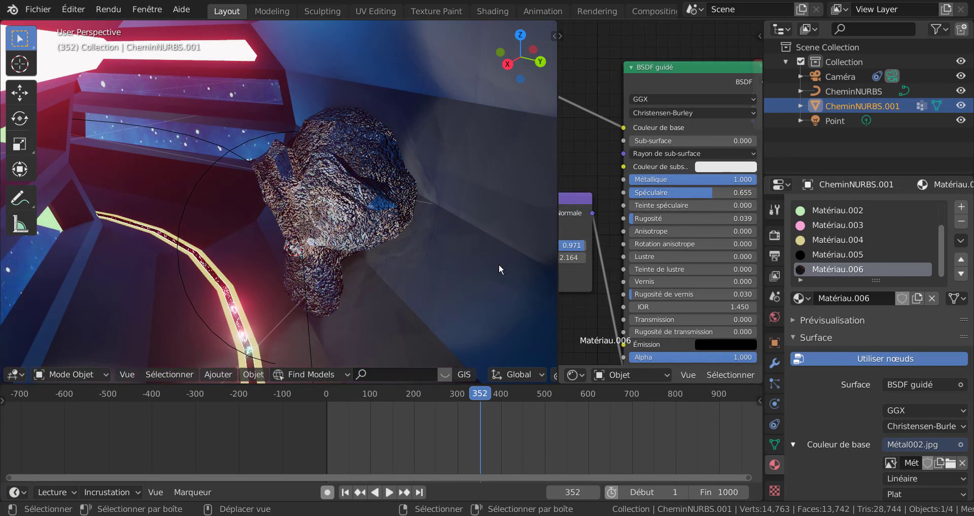
Set the Bump node's strength to 0.405 and its distance to 11.296, and check the relief on the lit monkey head
scroll(598, 213, down, 3)
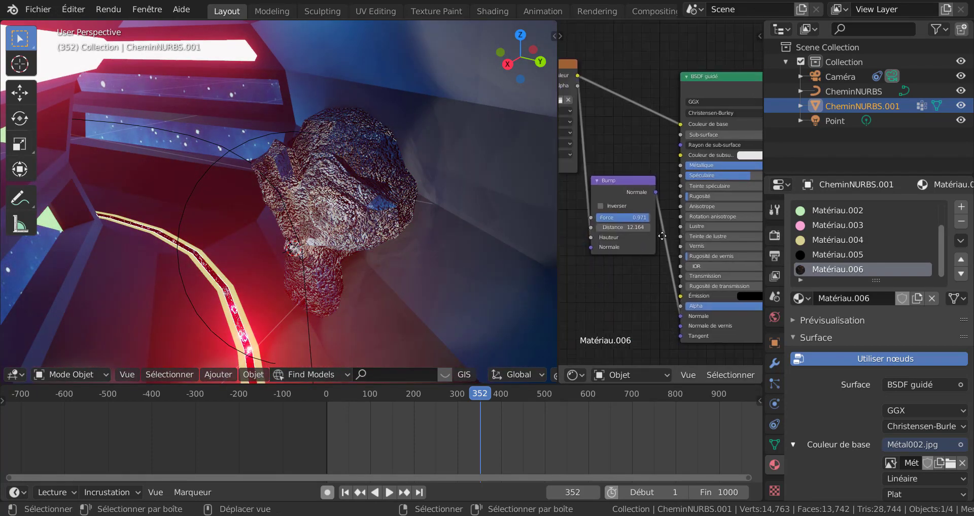
scroll(640, 238, up, 5)
middle_drag(635, 202, 677, 209)
drag(676, 209, 619, 217)
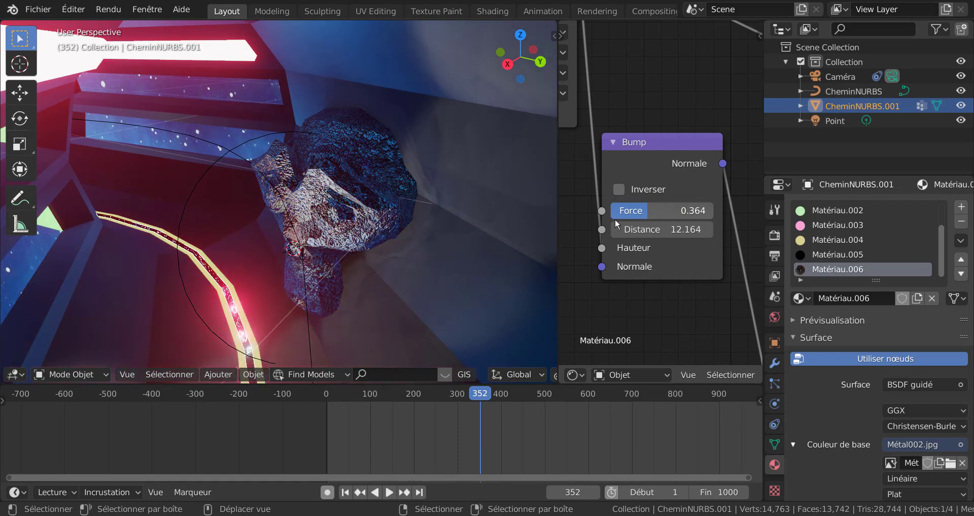
scroll(461, 254, up, 4)
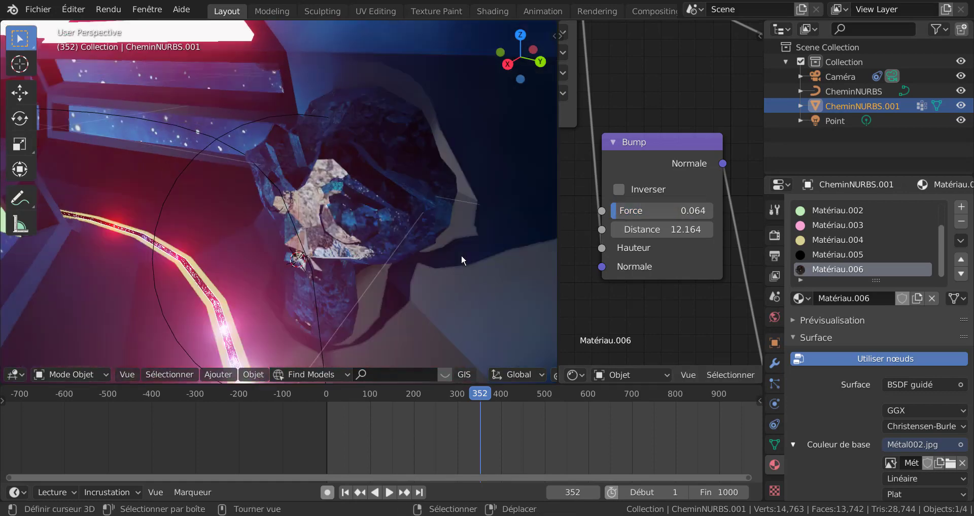
drag(629, 210, 617, 248)
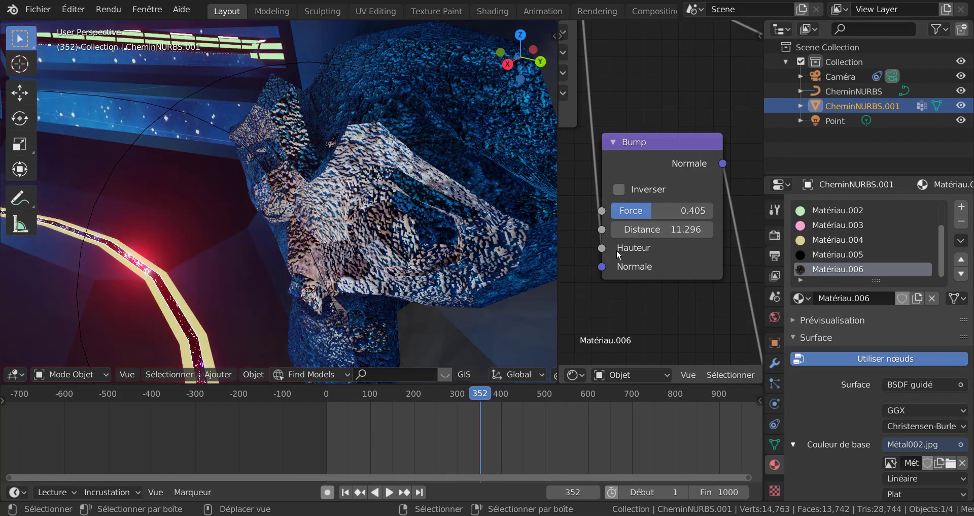
scroll(614, 237, down, 2)
middle_drag(537, 236, 437, 254)
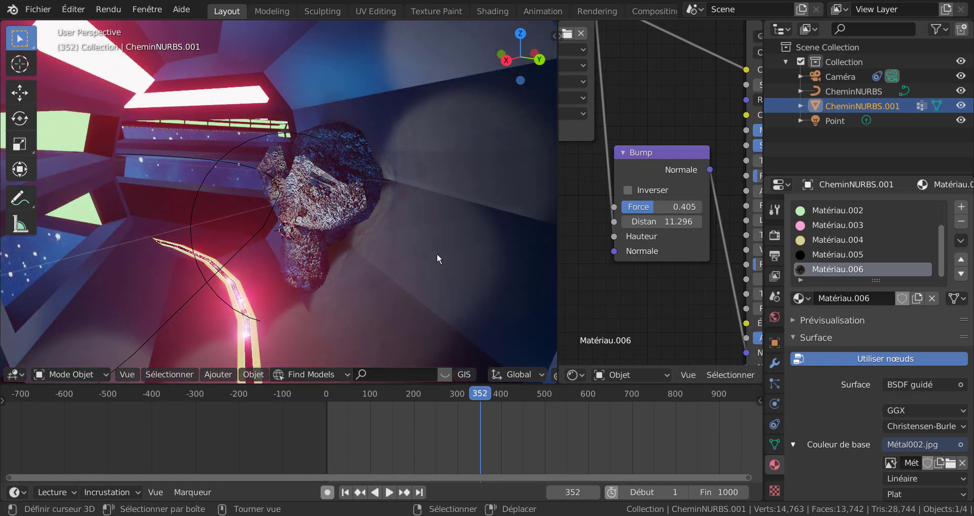
scroll(423, 285, up, 2)
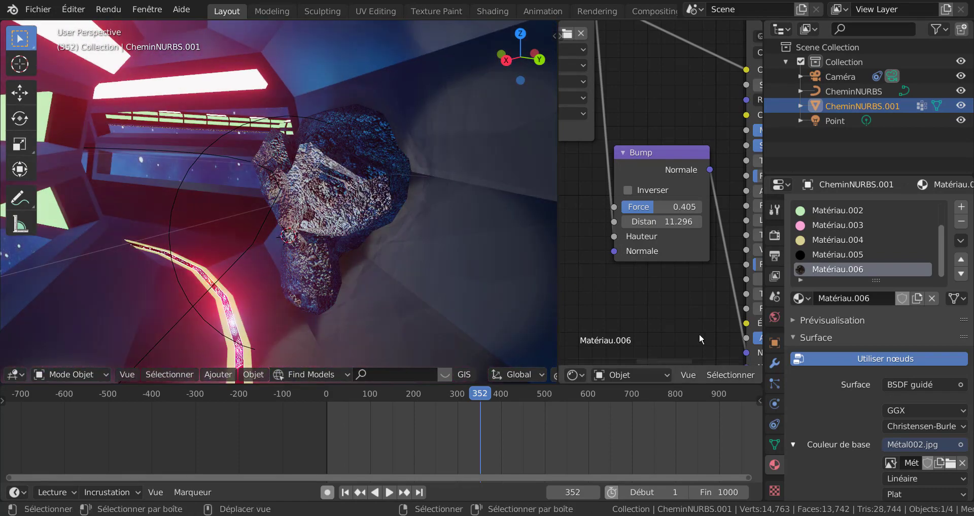
Select the point light and tint its colour teal with hue 0.460, saturation 0.424 and value 0.848
scroll(847, 391, down, 3)
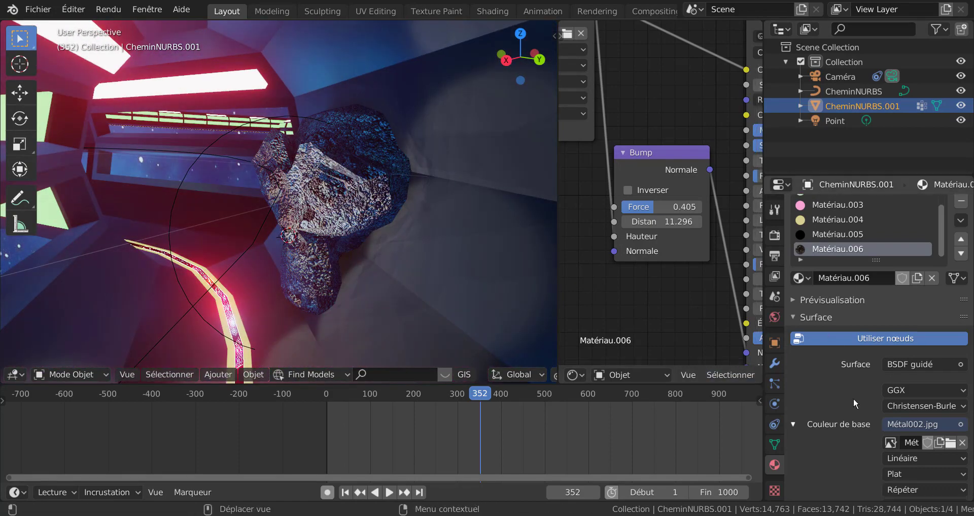
scroll(853, 397, up, 2)
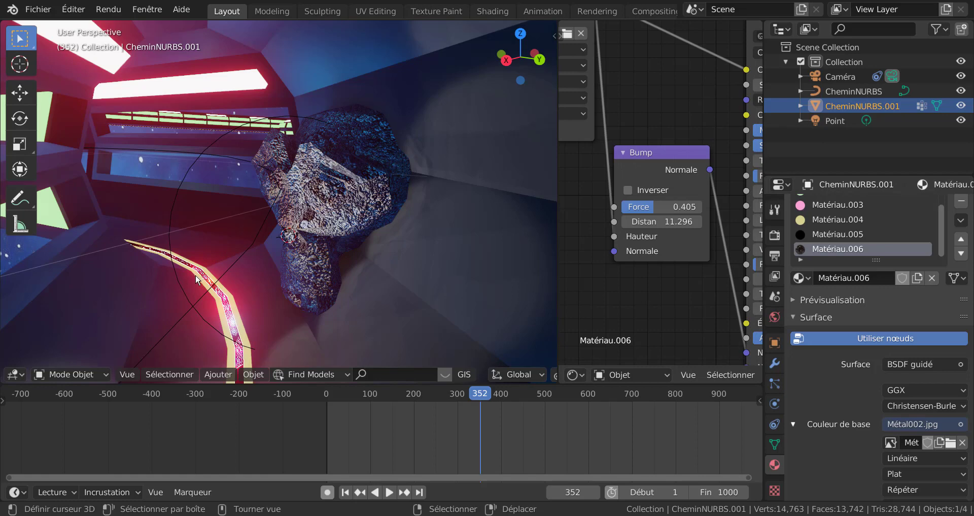
click(820, 122)
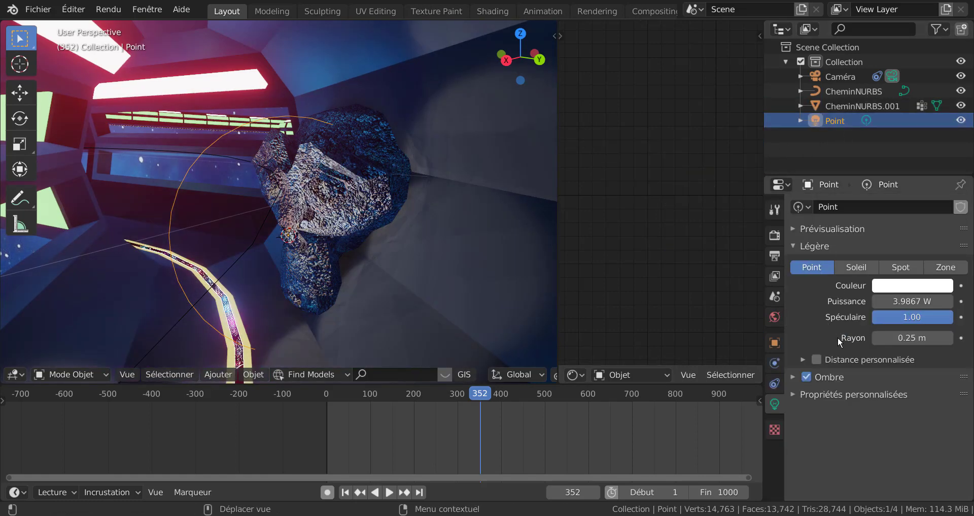
click(913, 285)
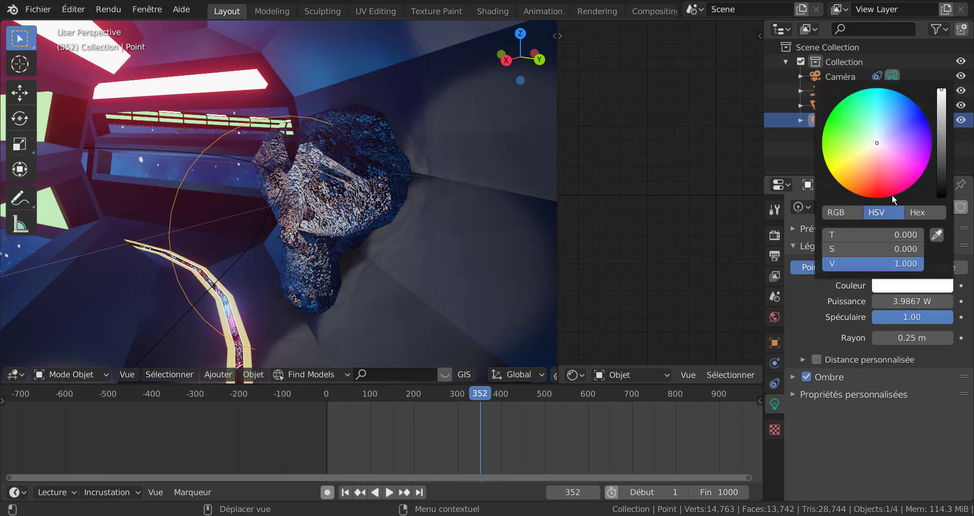
click(874, 143)
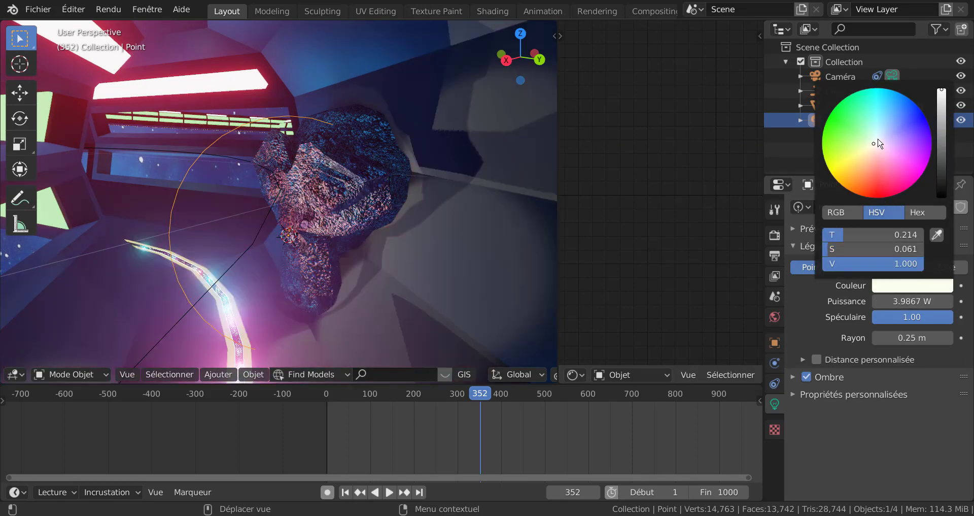
click(872, 121)
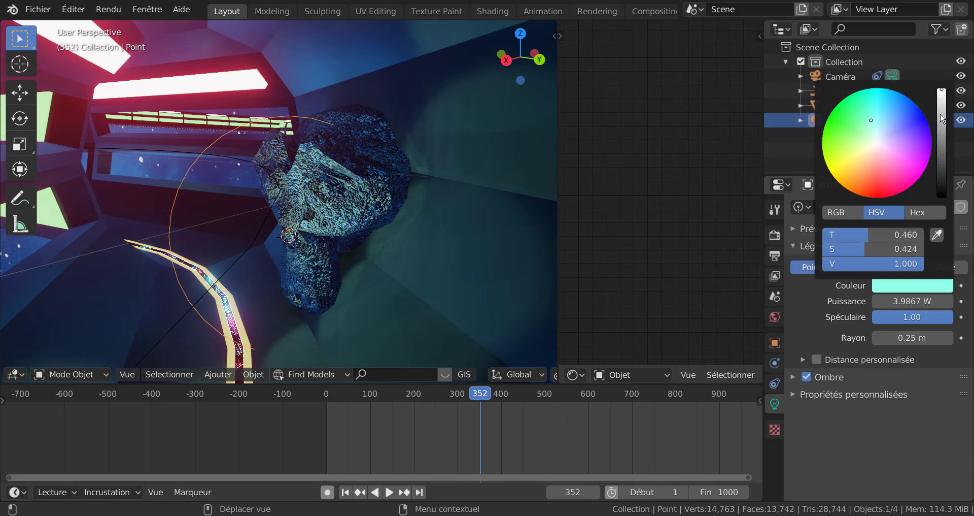
mouse_move(941, 118)
mouse_down()
mouse_move(940, 161)
mouse_move(954, 108)
mouse_up()
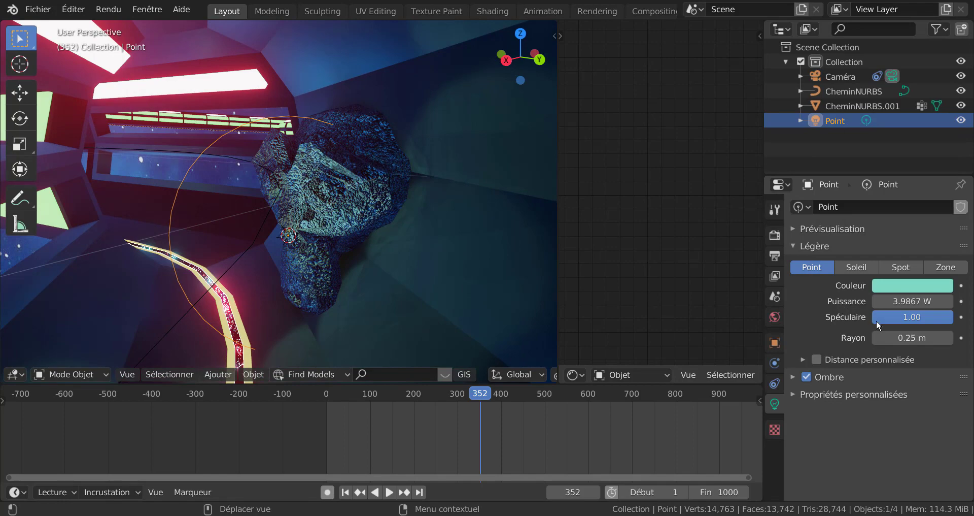
Set the point light's power to 14.814 W and change its colour to red
drag(899, 302, 926, 301)
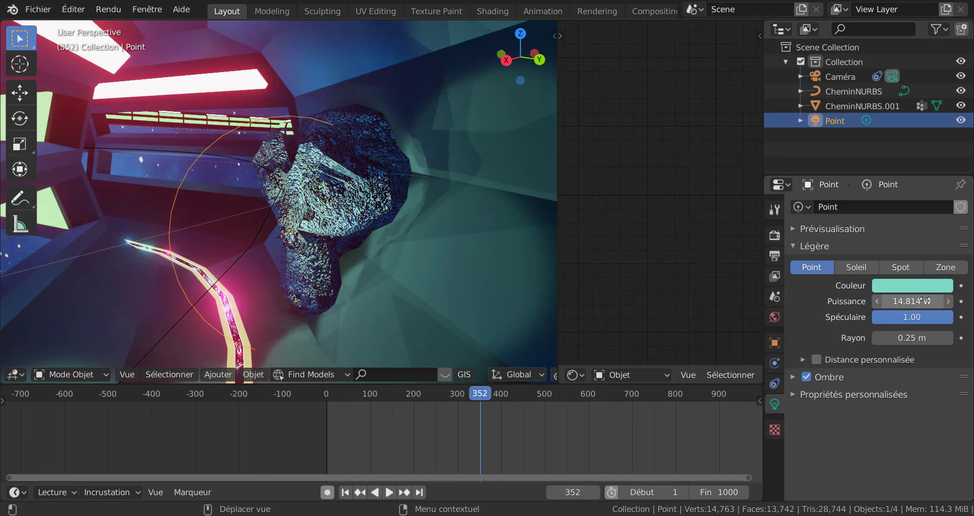
click(909, 291)
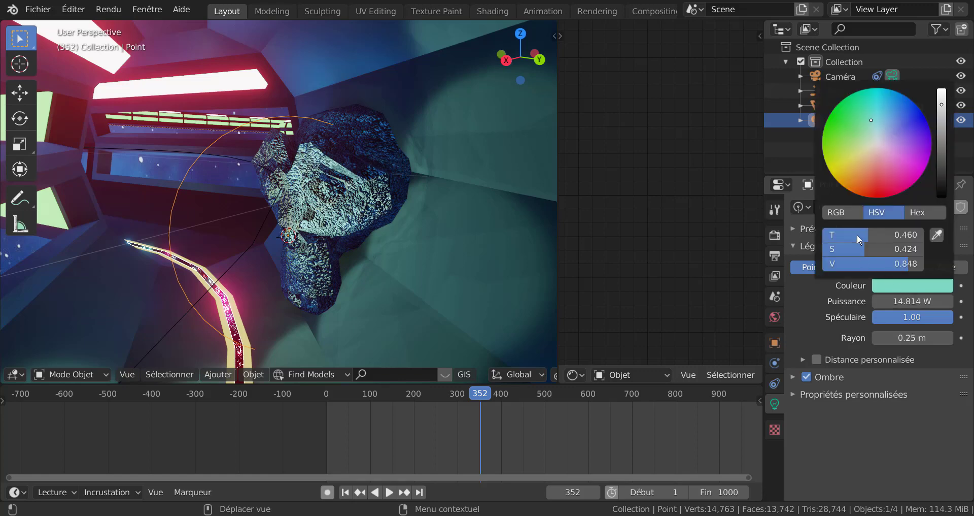
click(881, 189)
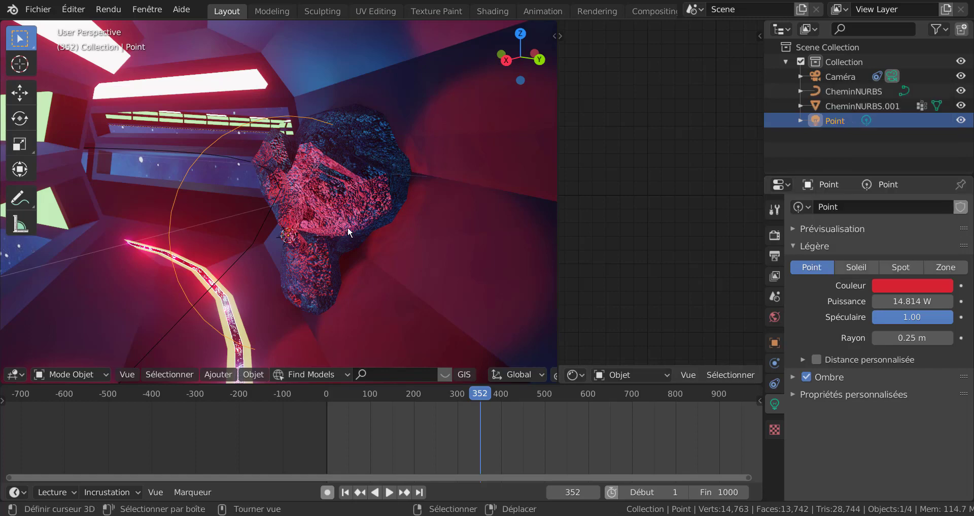
scroll(349, 226, up, 2)
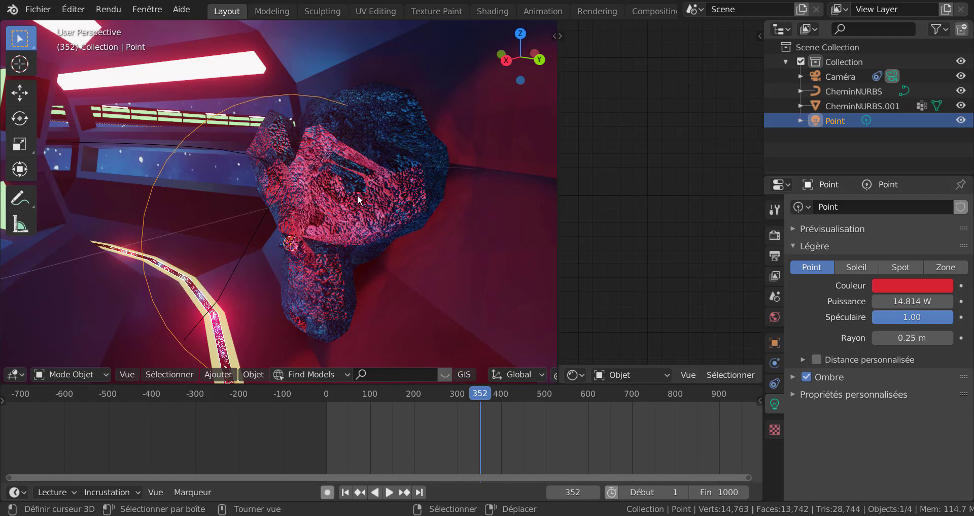
Edit the tunnel mesh, select the centre vertex of each monkey eye and grow the selection to cover both eyes
click(353, 200)
key(Tab)
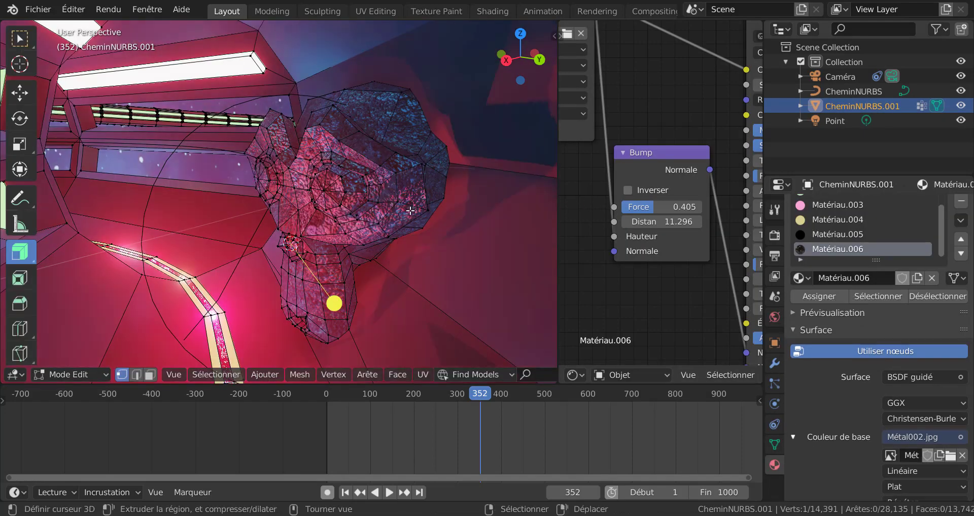
scroll(377, 208, up, 2)
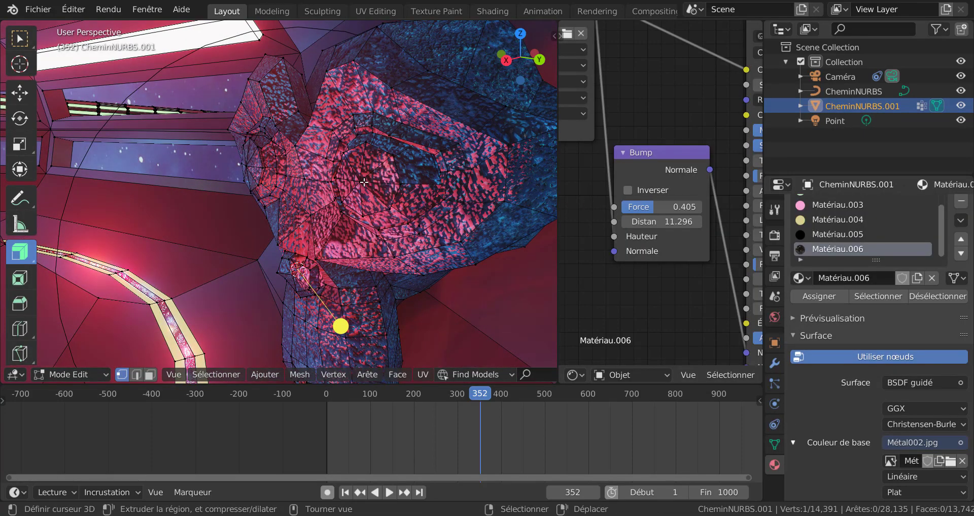
click(365, 182)
shift+right_click(277, 183)
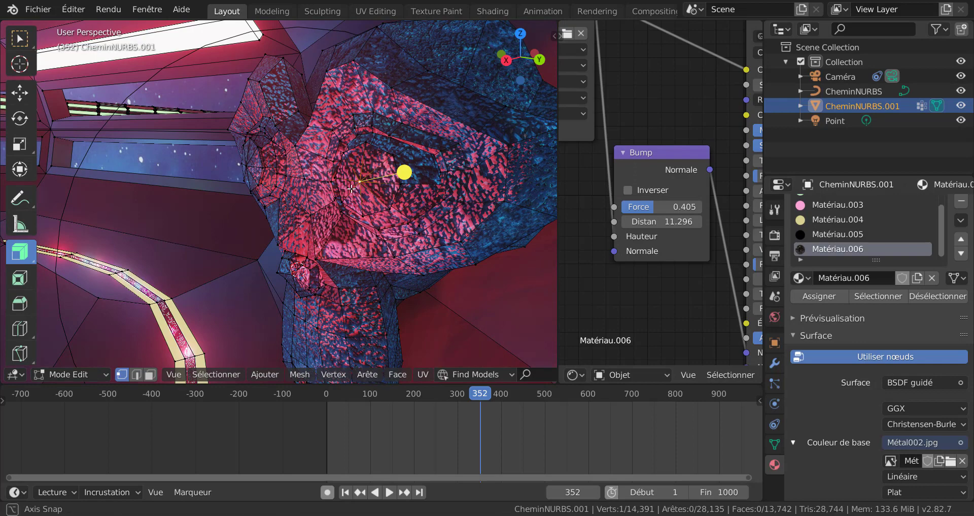
middle_drag(277, 183, 343, 244)
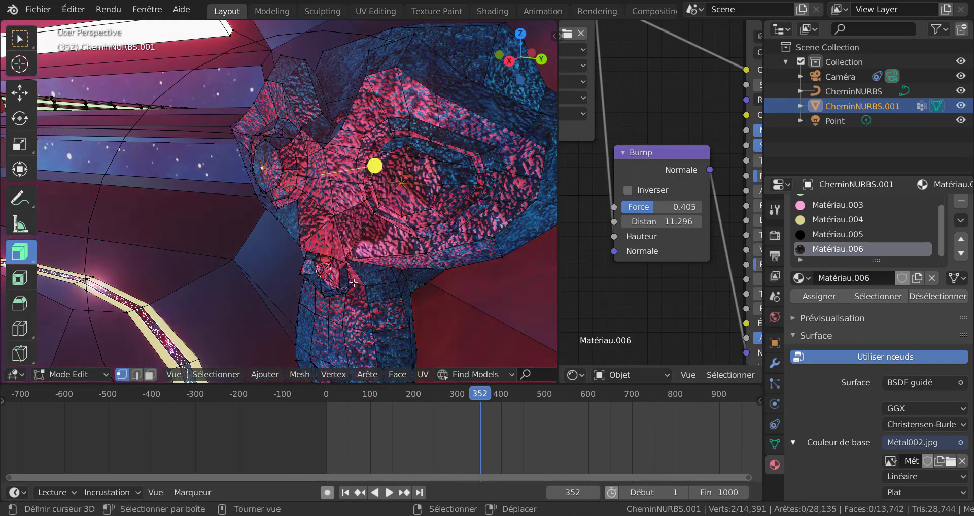
key(ctrl+KP_Add)
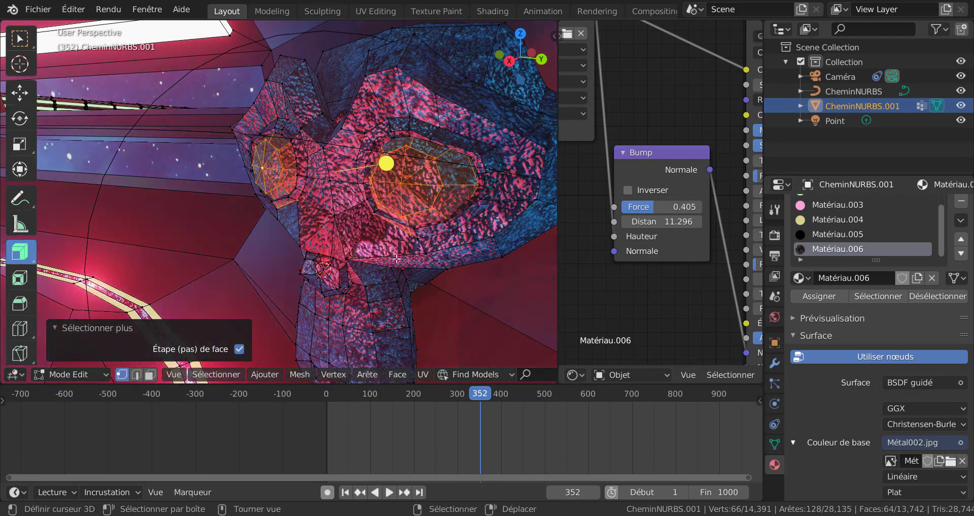
Add a new material slot with a new Emission material and assign it to the selected eye faces
scroll(396, 259, down, 4)
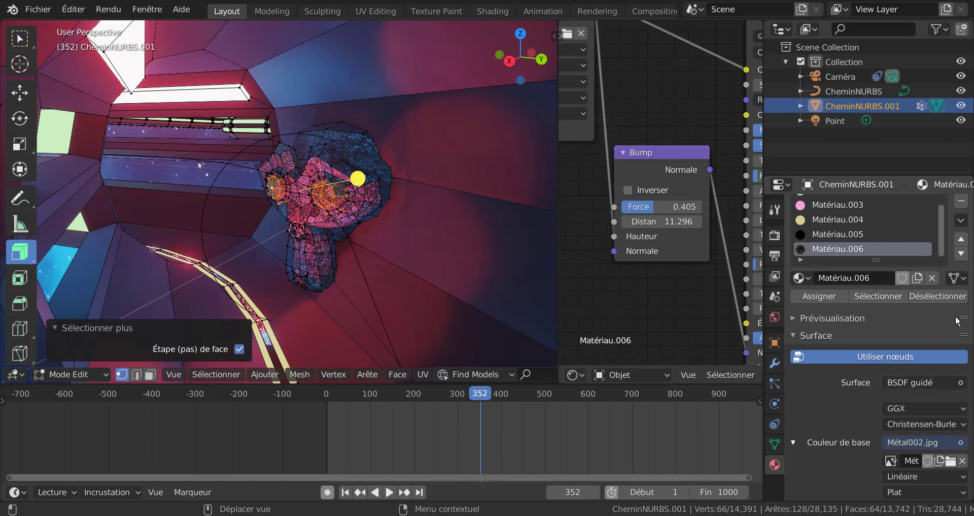
scroll(936, 244, up, 5)
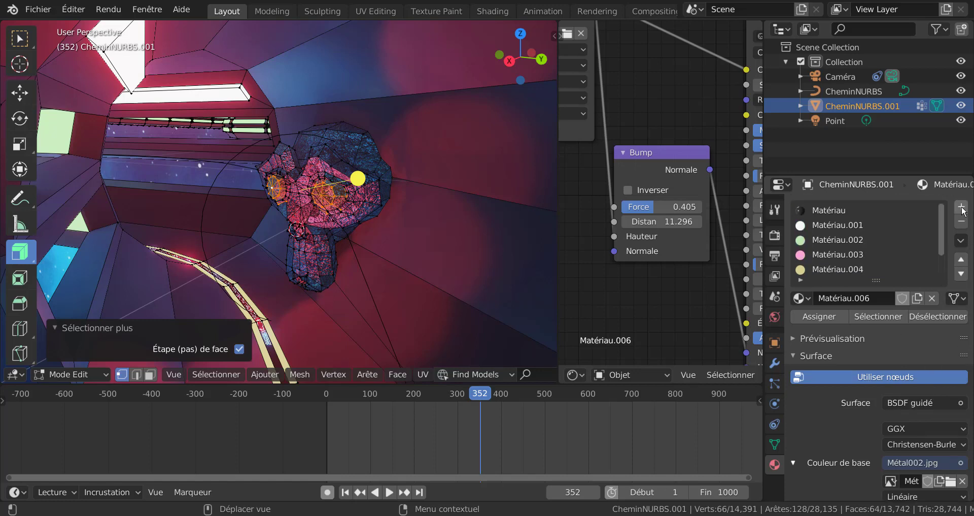
click(961, 207)
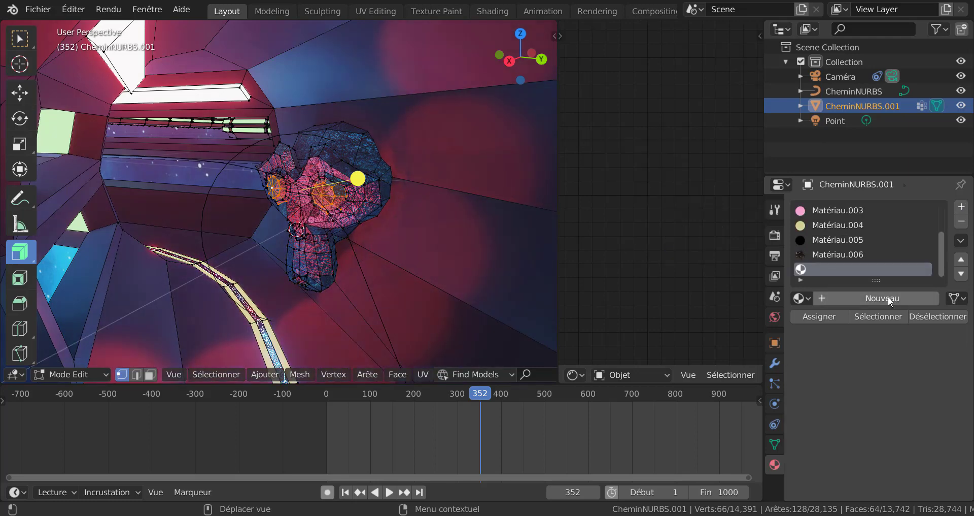
click(888, 296)
scroll(955, 325, down, 5)
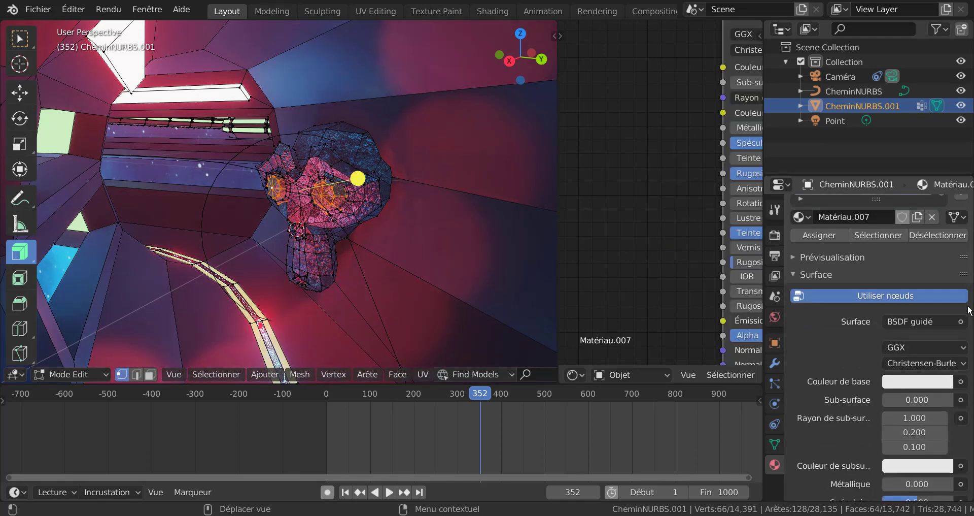
click(934, 322)
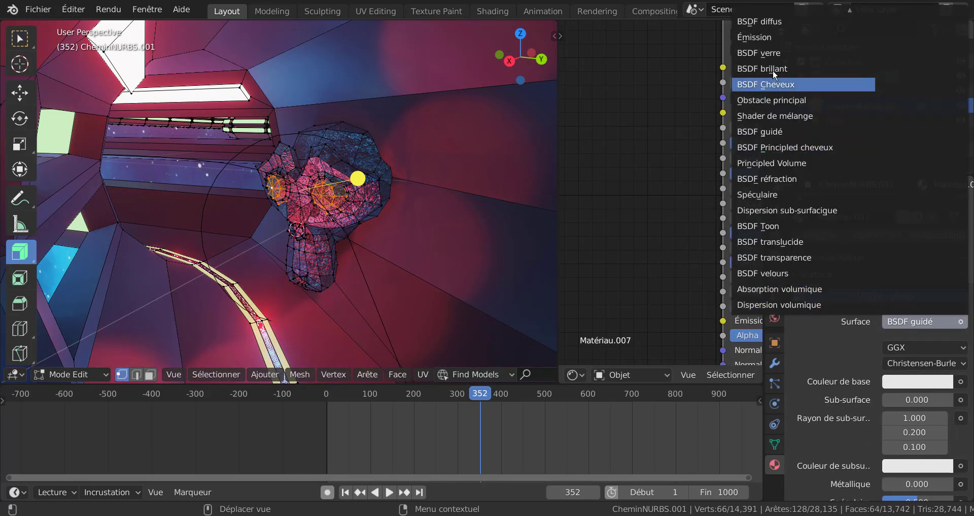
click(761, 37)
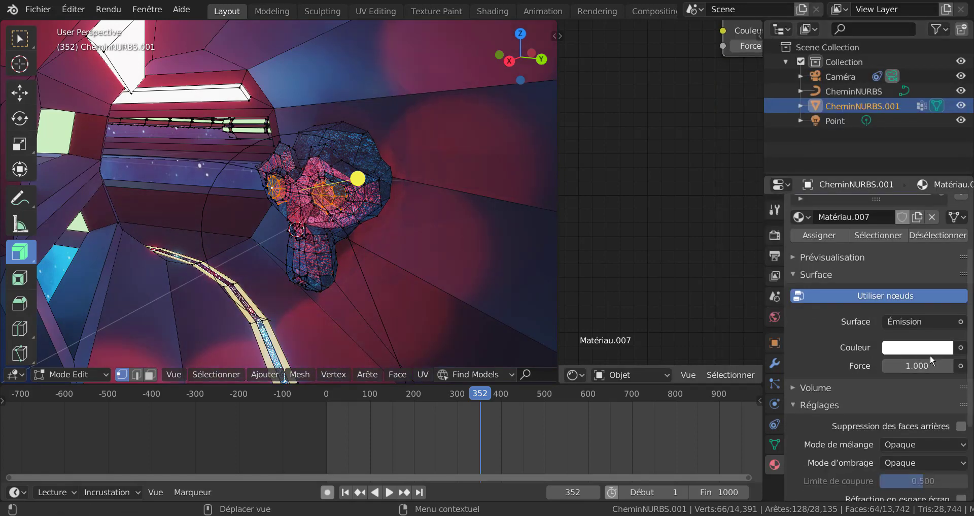
click(825, 235)
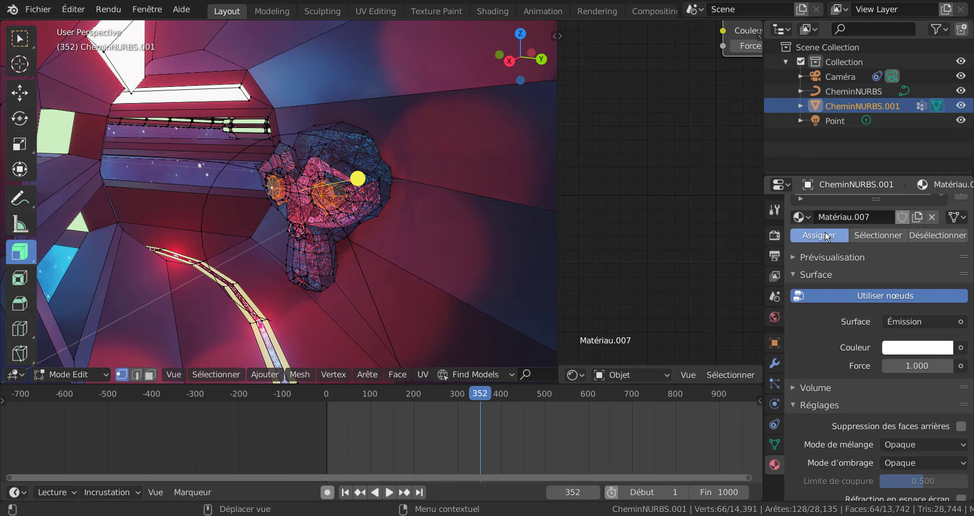
Set the eye material's emission colour to green with hue 0.293 and saturation 0.712, and its strength to 65.508
click(920, 355)
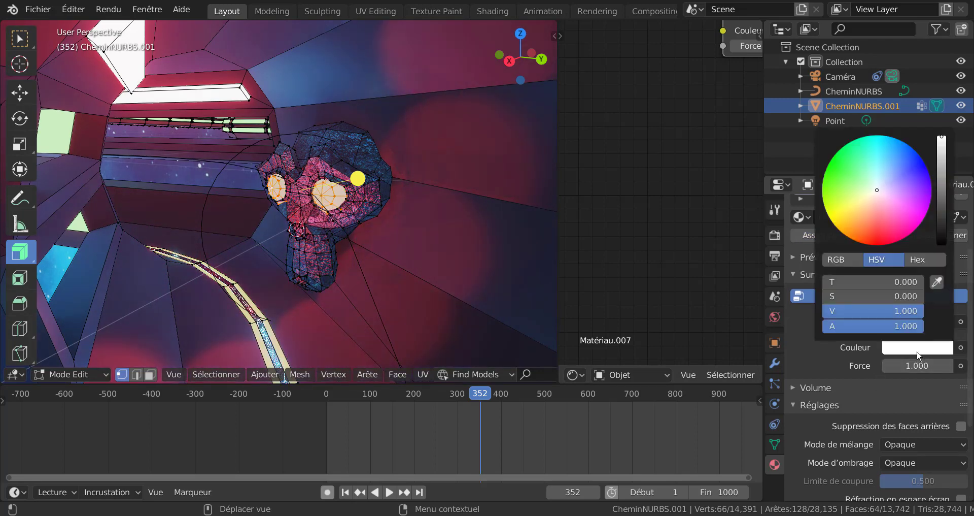
click(839, 181)
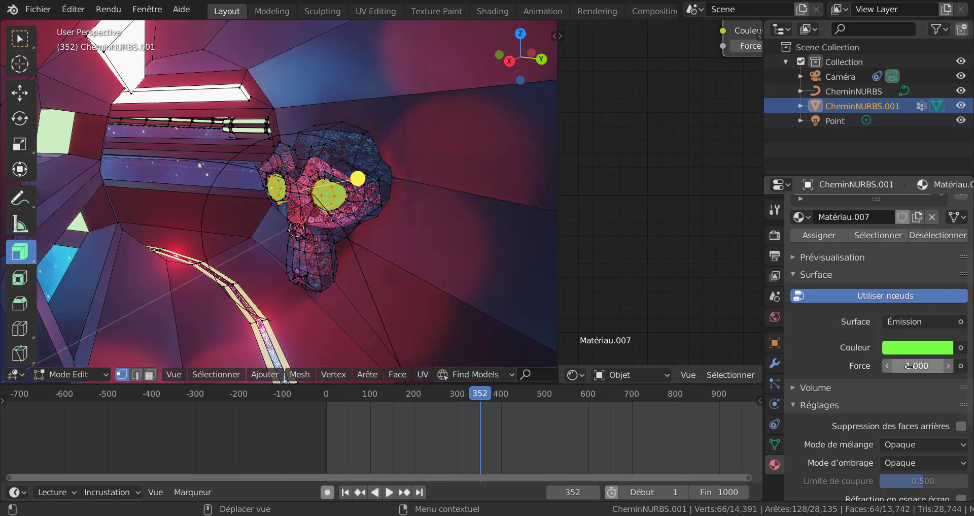
drag(912, 366, 953, 374)
Change the eyes' emission colour to near-white with saturation 0.023, return to Object Mode and set the strength to 12.723
click(930, 351)
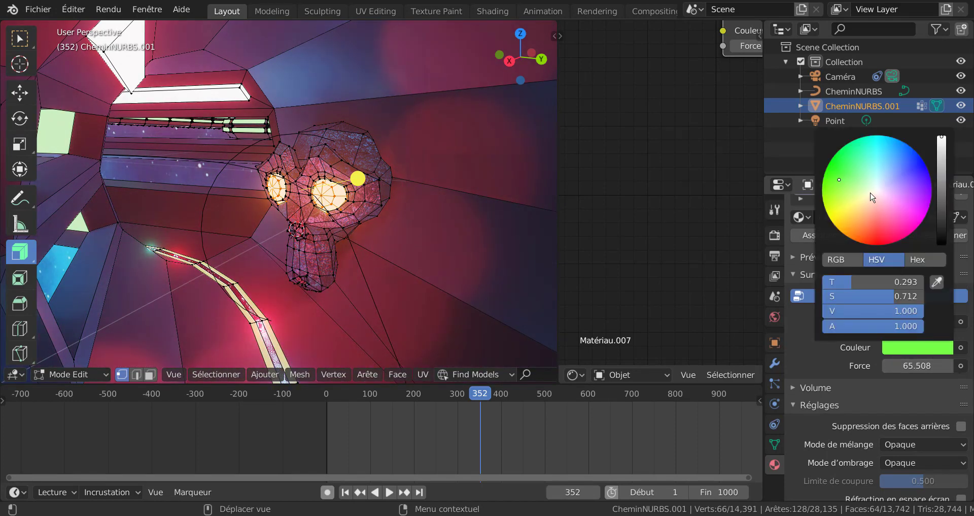
click(877, 191)
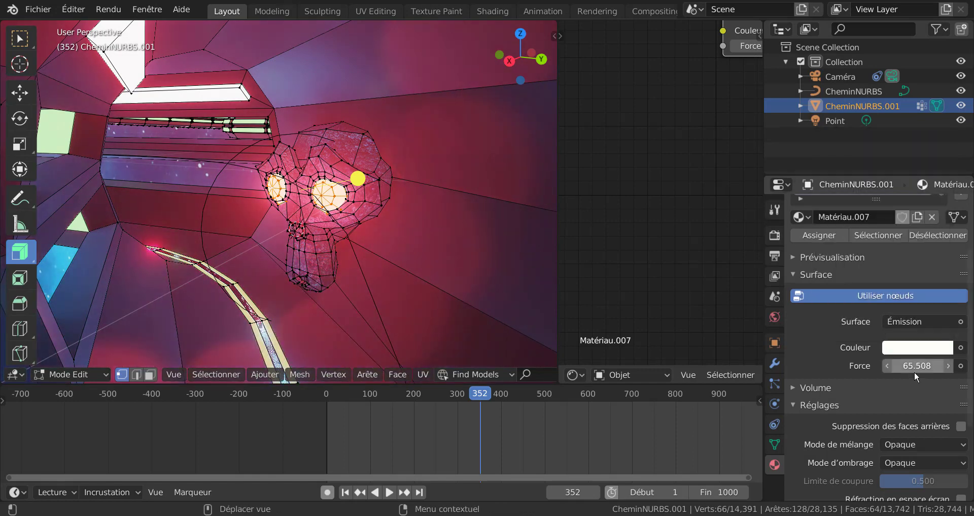
key(Tab)
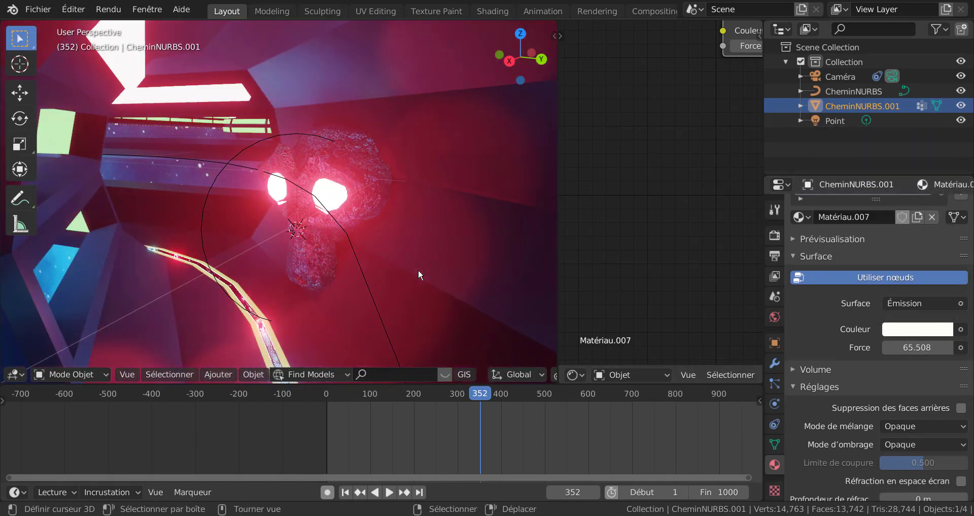
drag(846, 351, 752, 359)
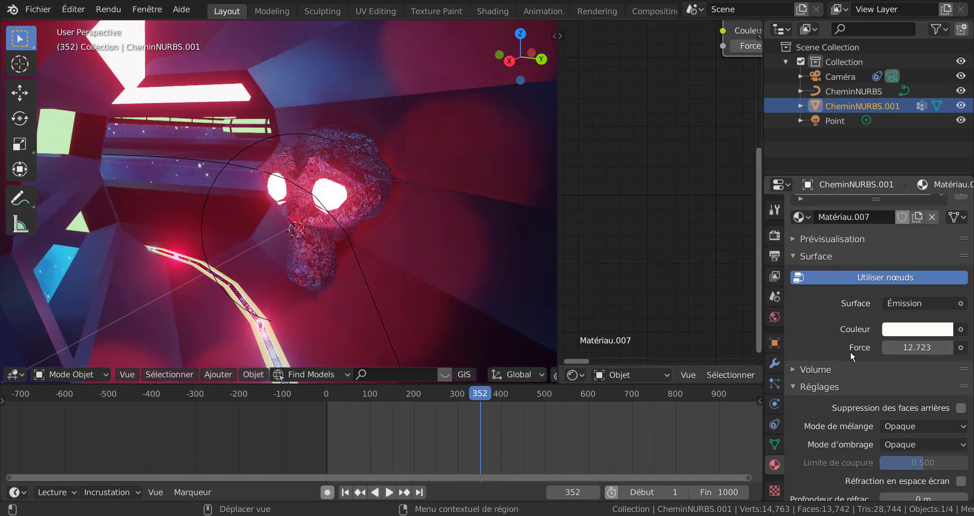
Try a red emission colour, settle on green with hue 0.309 and saturation 0.569, and set the strength to 5.408
click(922, 329)
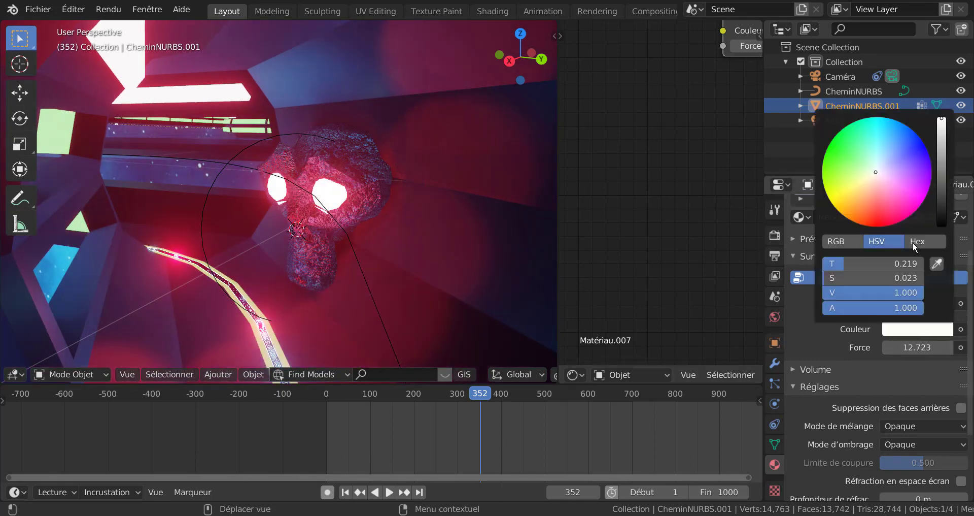
click(880, 209)
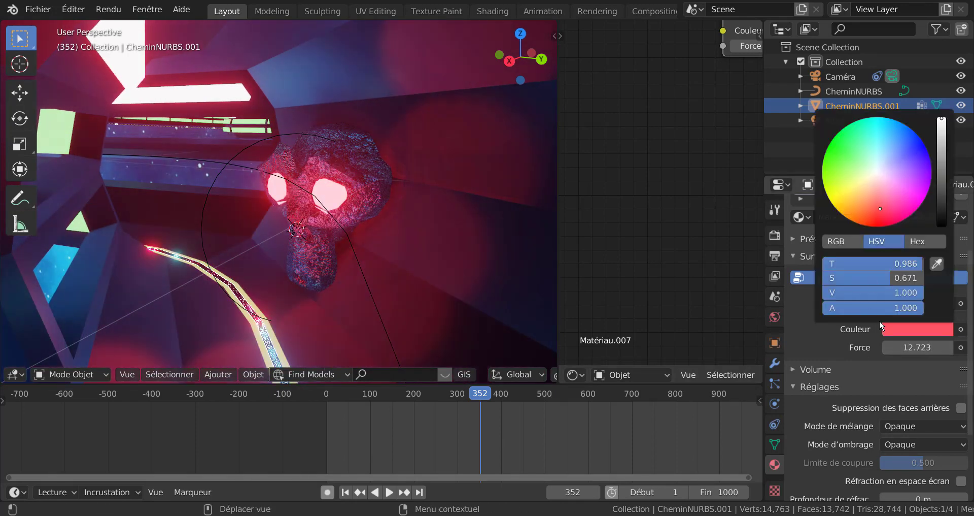
click(849, 163)
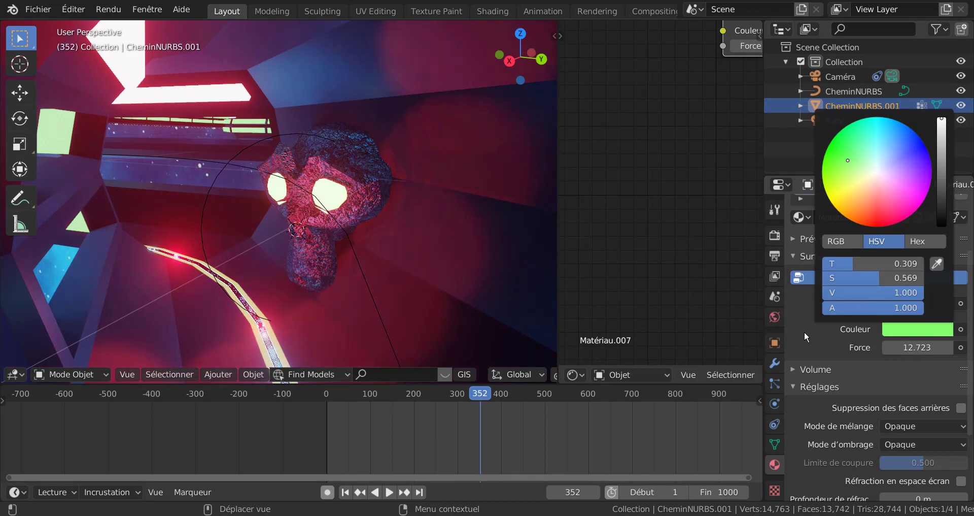
mouse_move(908, 350)
mouse_down()
mouse_move(863, 349)
mouse_move(902, 355)
mouse_move(893, 357)
mouse_up()
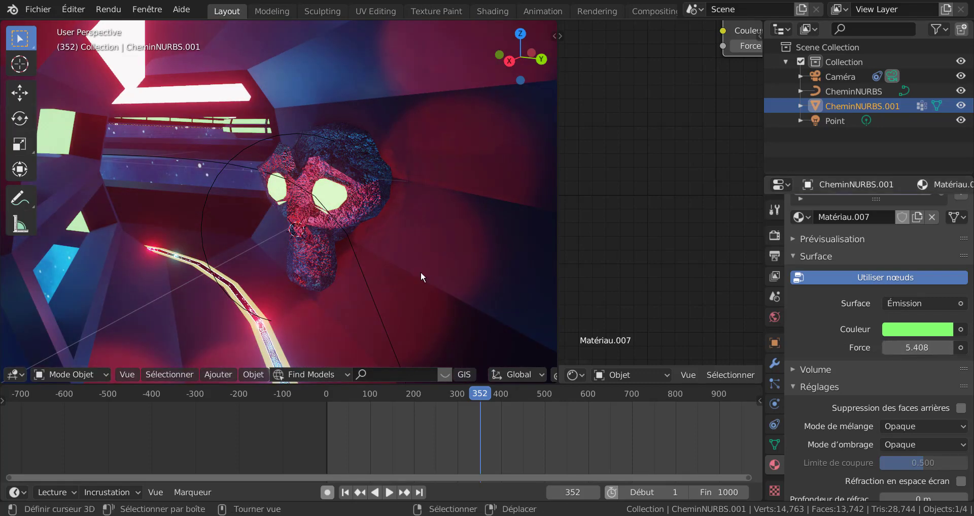
Change the eyes' emission colour to a saturated blue-violet
click(912, 331)
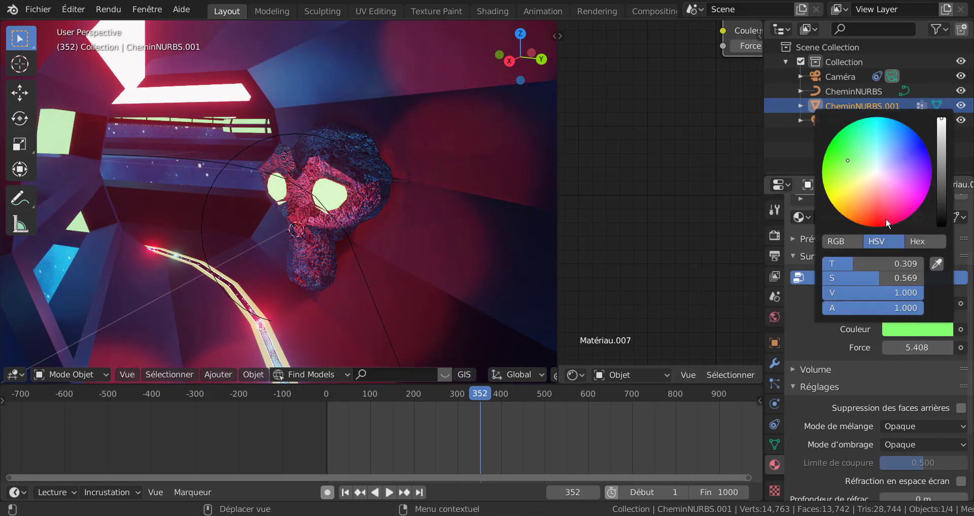
click(886, 218)
click(919, 161)
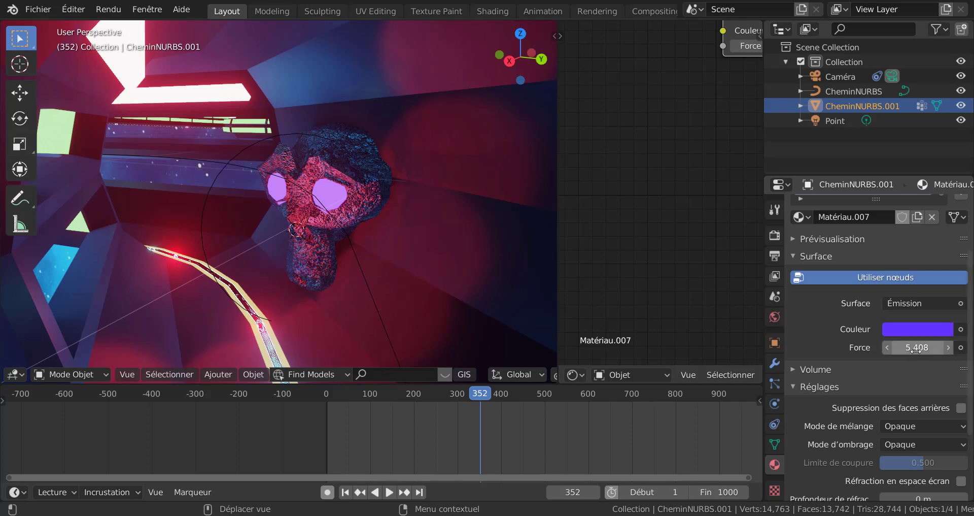
Set the eyes' emission strength to 57.108 and their colour to near-white with hue 0.664 and saturation 0.027
drag(951, 352, 919, 350)
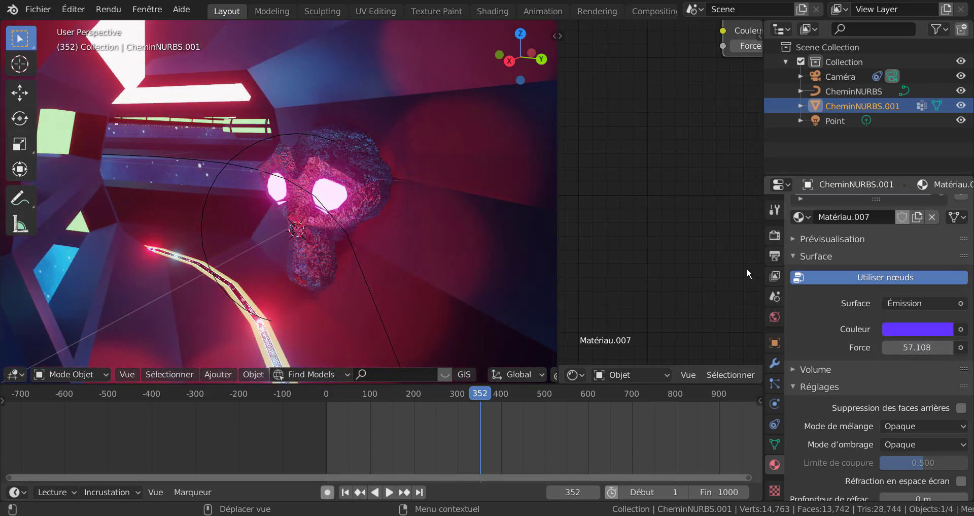
scroll(721, 247, down, 3)
scroll(638, 266, up, 4)
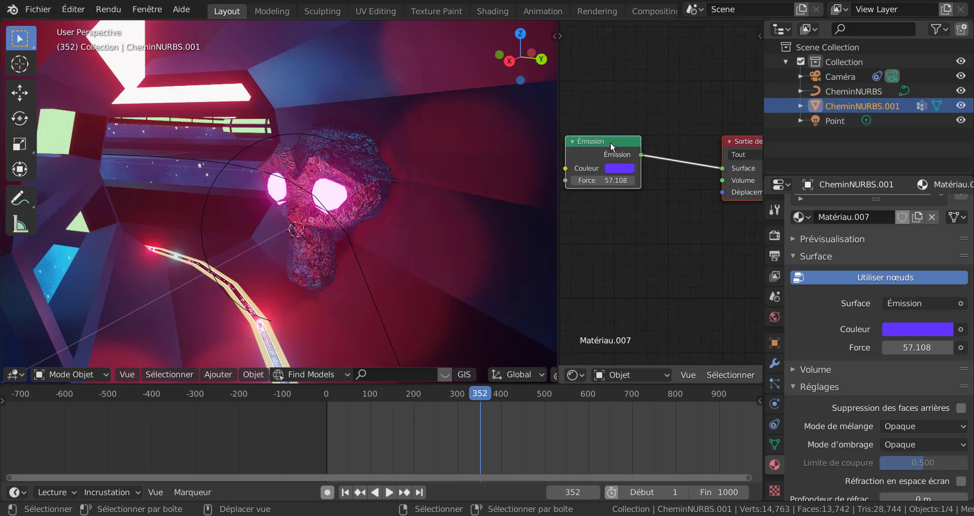
drag(610, 145, 697, 148)
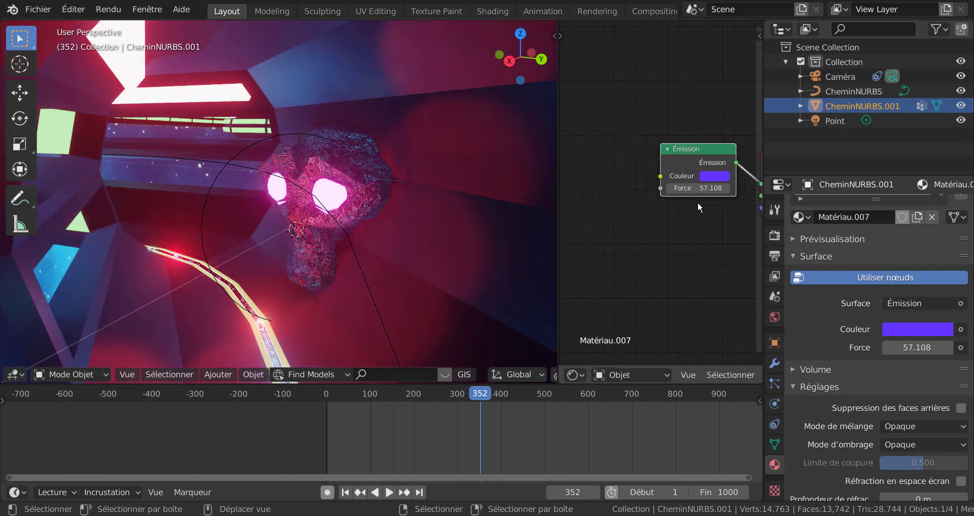
middle_drag(695, 249, 651, 264)
scroll(650, 256, up, 4)
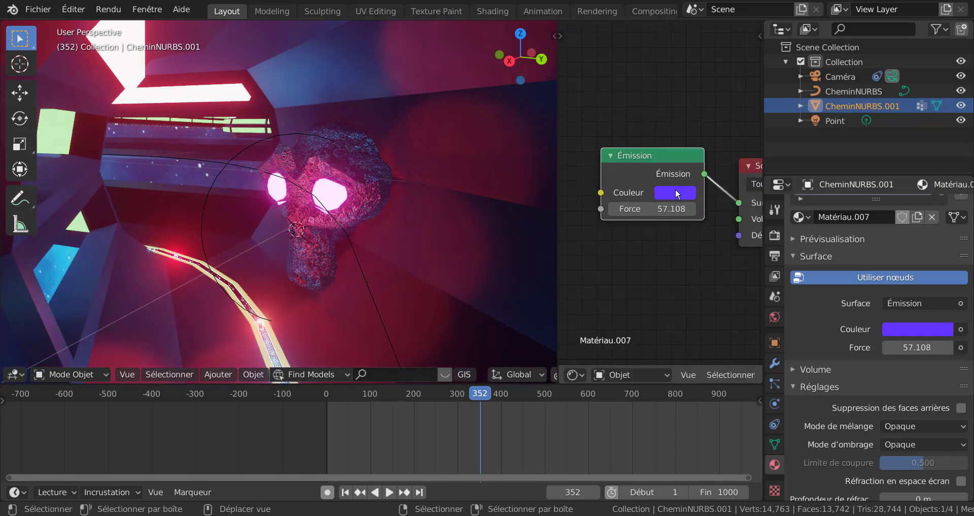
click(675, 191)
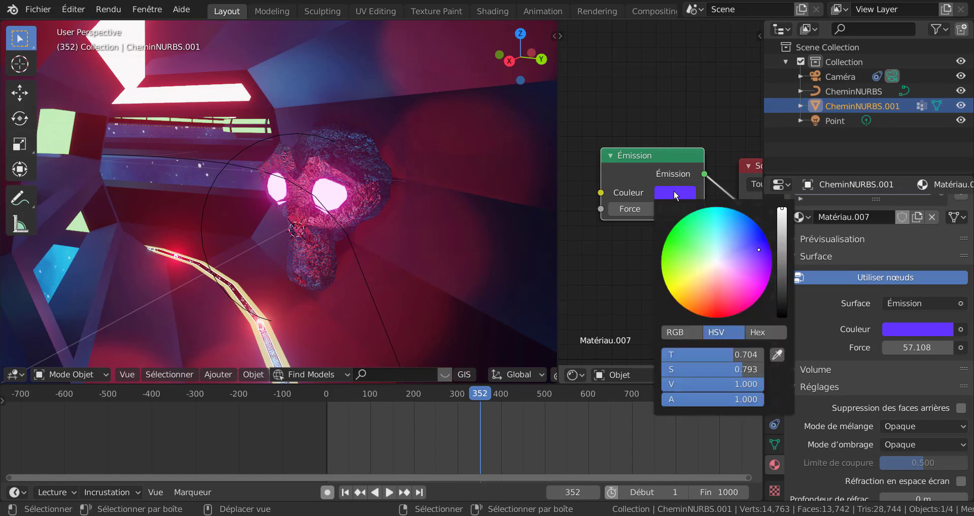
click(718, 263)
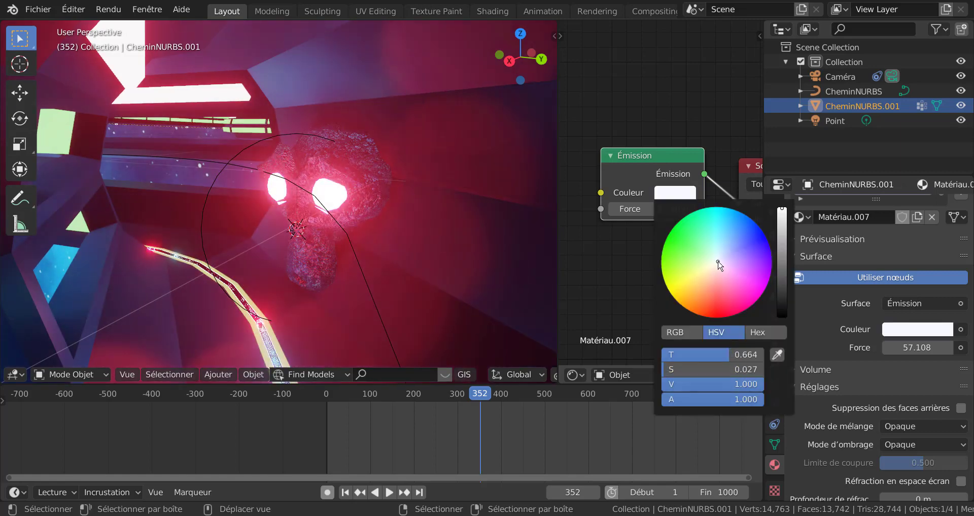
Display the whole tunnel track from outside in solid shading
middle_drag(390, 257, 331, 267)
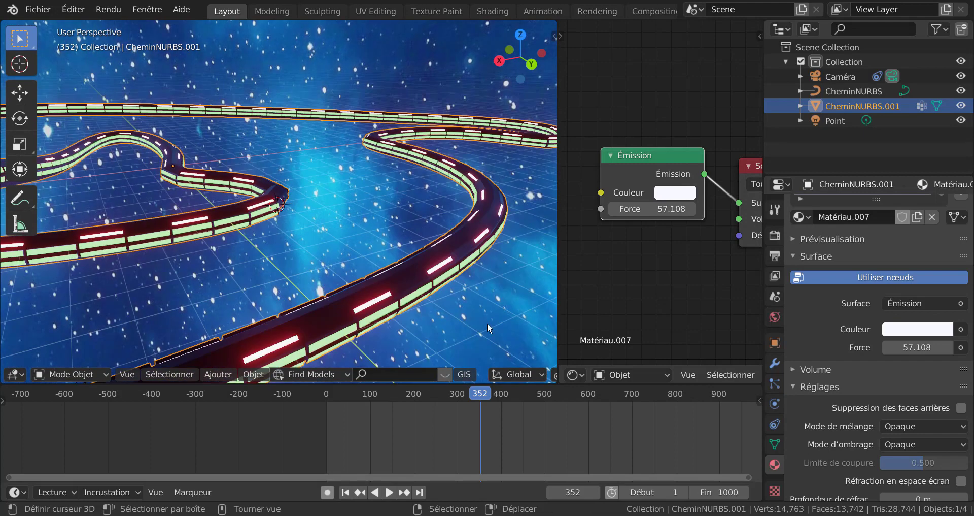
scroll(539, 375, down, 5)
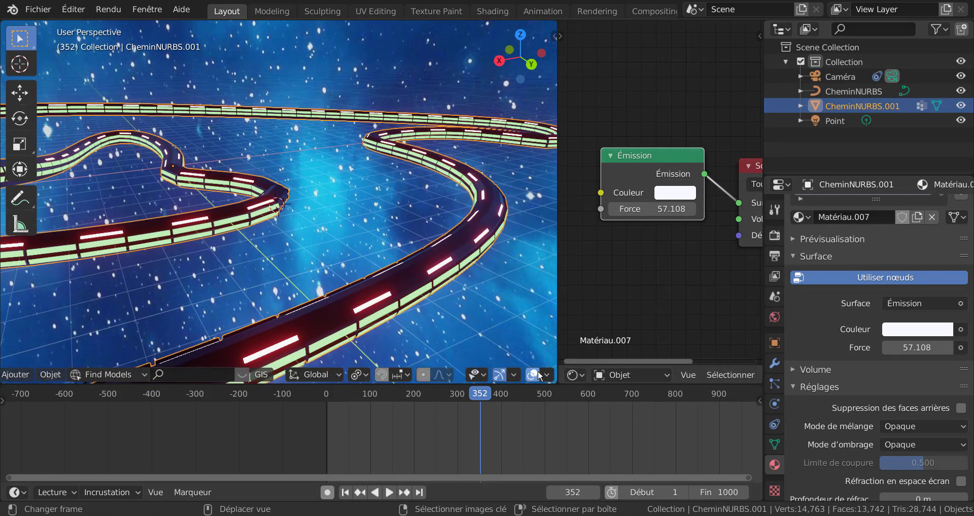
scroll(513, 376, down, 3)
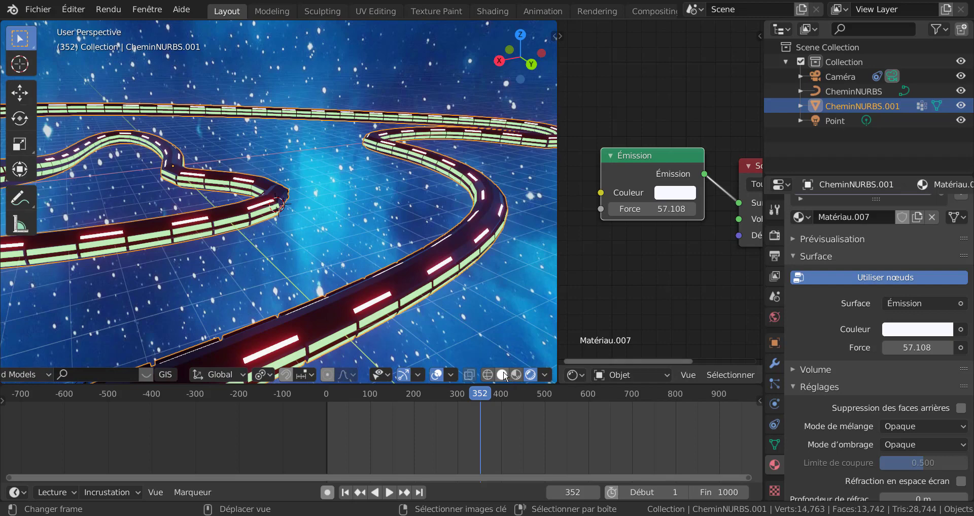
click(504, 375)
mouse_move(437, 272)
middle_down()
mouse_move(433, 303)
mouse_move(407, 311)
mouse_move(360, 257)
middle_up()
scroll(414, 224, down, 4)
scroll(416, 215, down, 2)
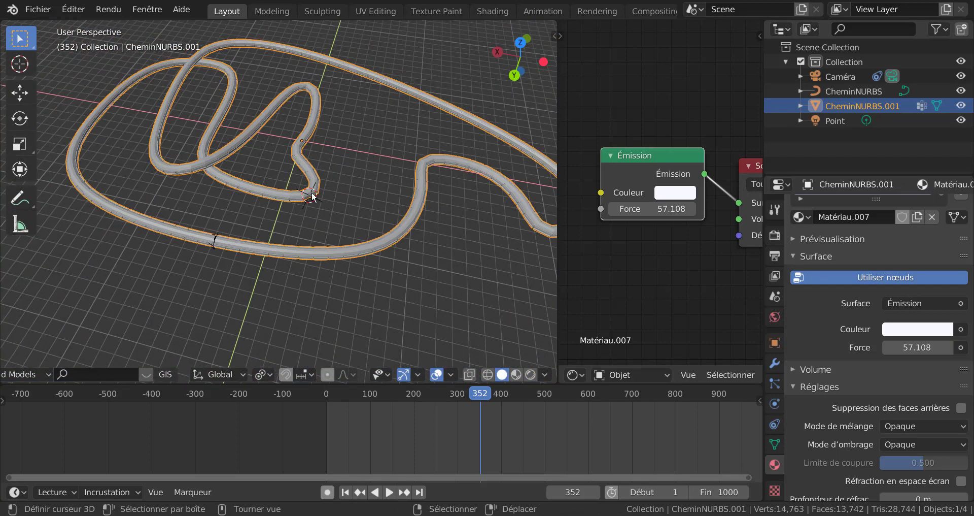
Scrub the timeline to check how the camera moves along the track and return to frame 0
drag(487, 392, 501, 396)
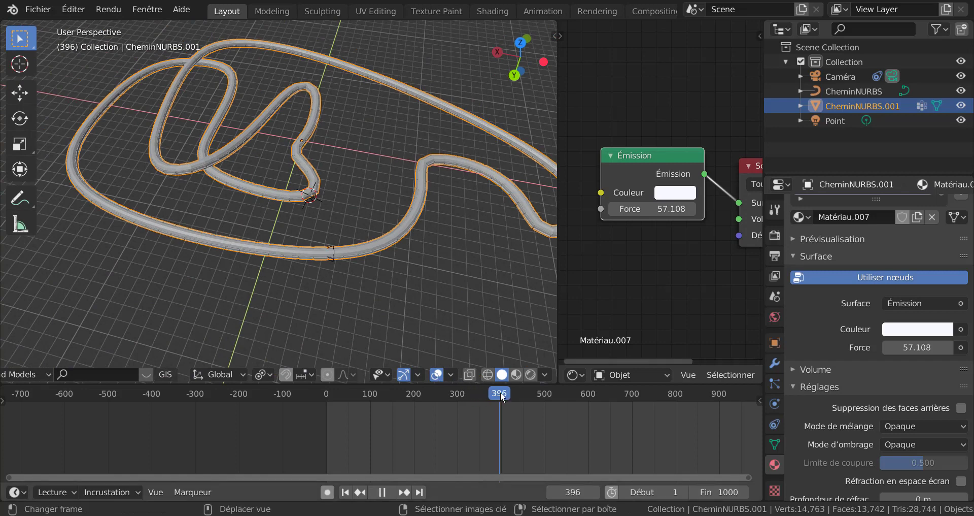
drag(401, 392, 310, 387)
middle_drag(354, 270, 396, 282)
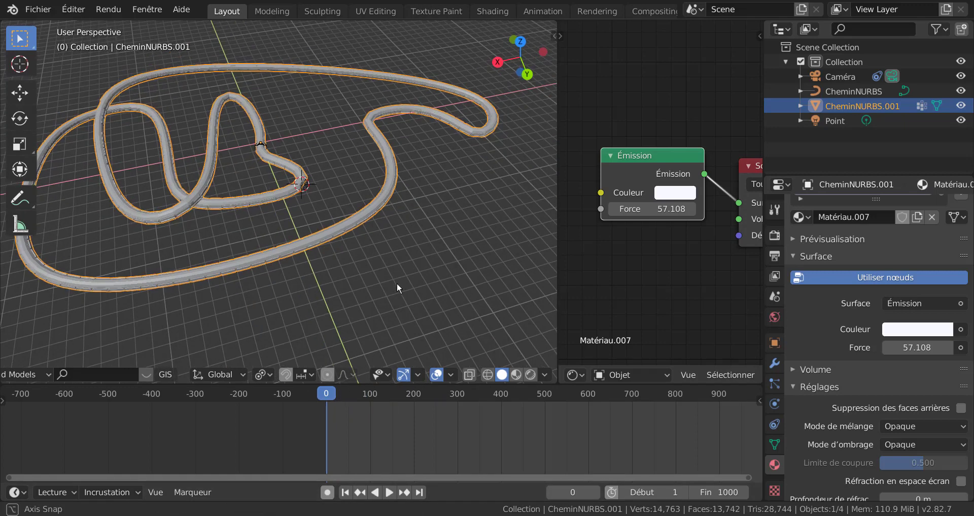
scroll(386, 288, up, 4)
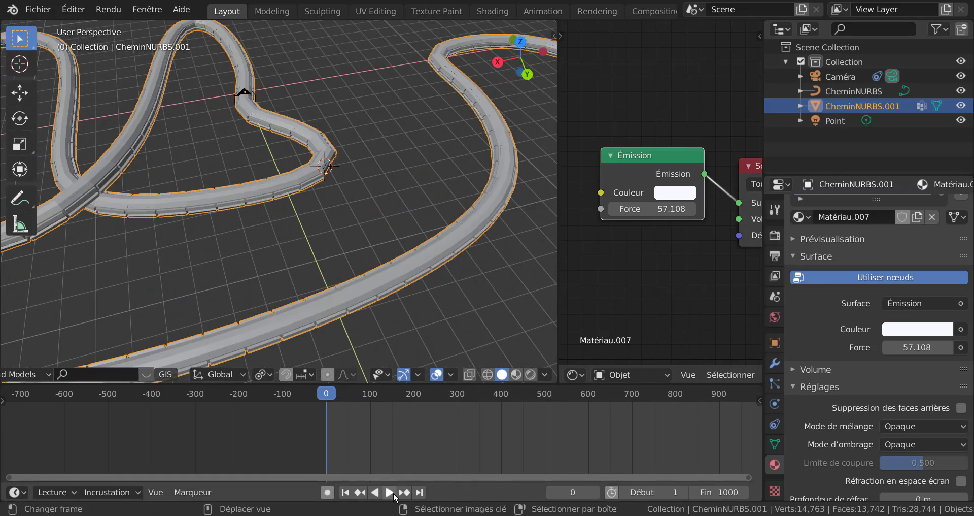
ctrl+scroll(482, 440, up, 3)
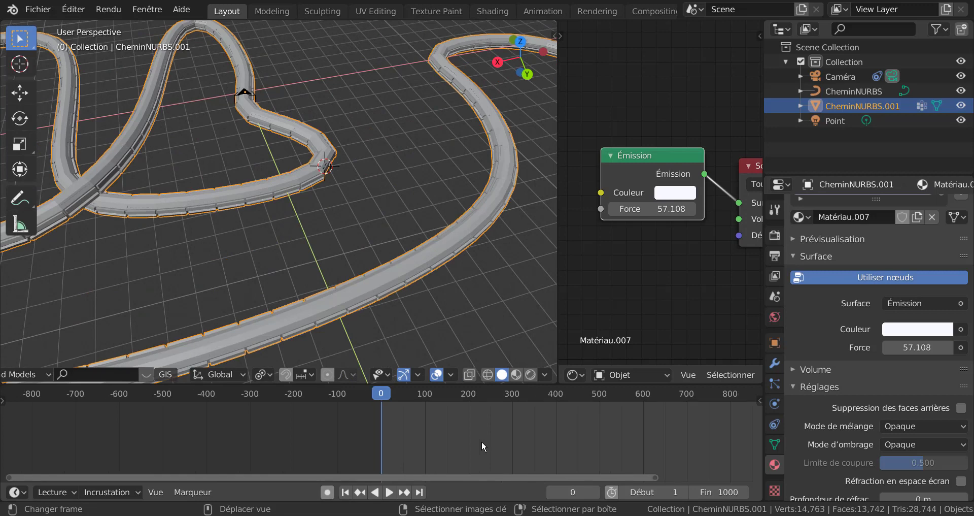
Play the animation through the camera in rendered shading, stop it and scrub back to the monkey head at frame 34
key(KP_0)
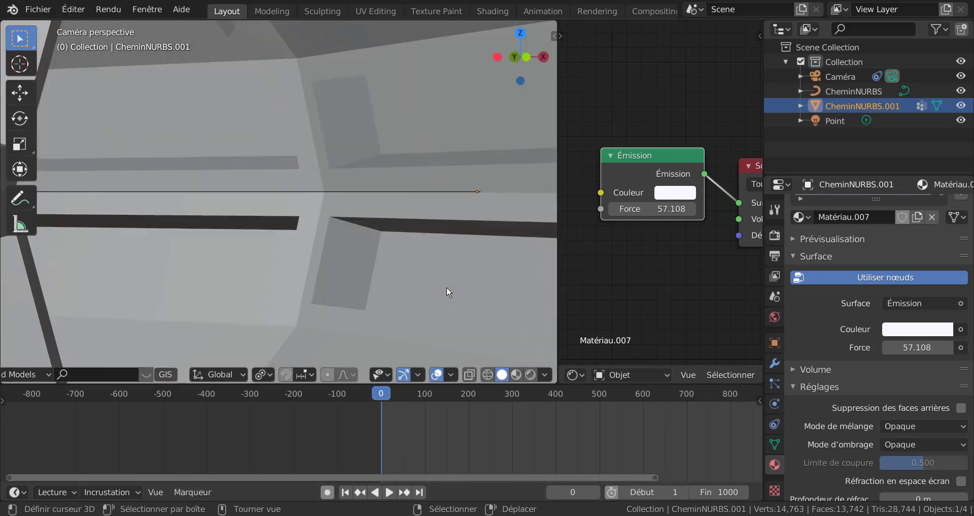
key(Home)
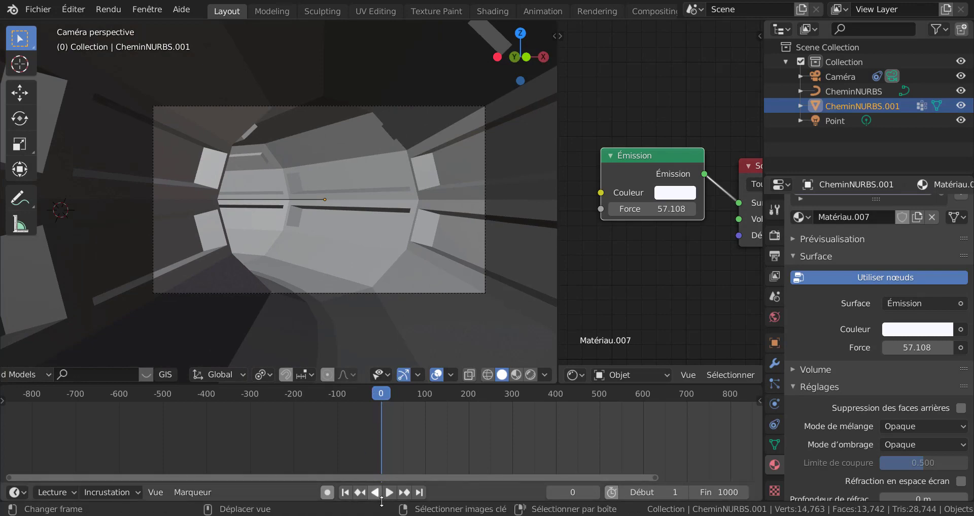
click(532, 374)
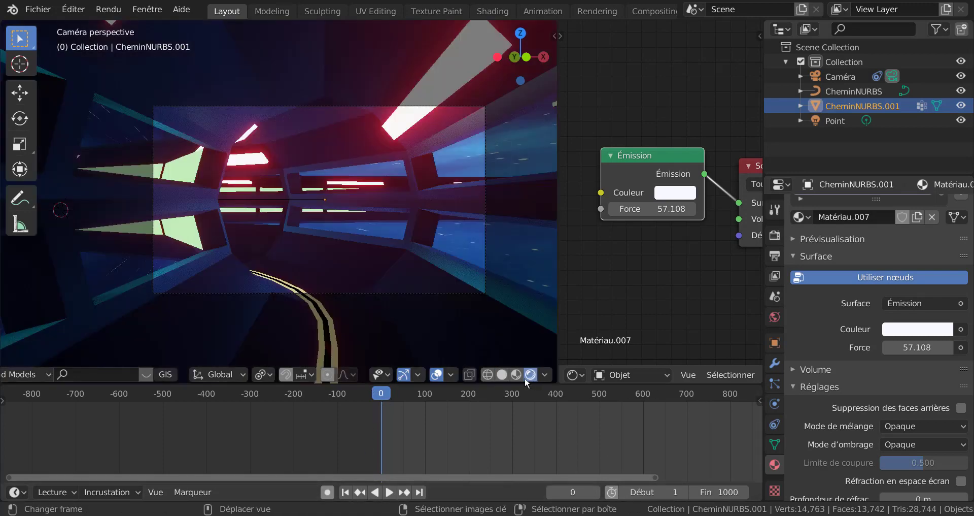
click(388, 492)
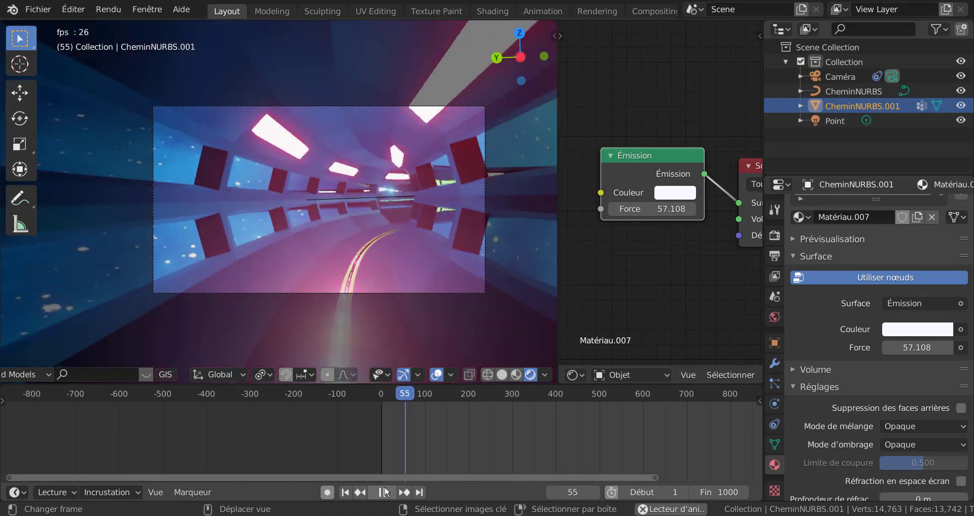
click(387, 492)
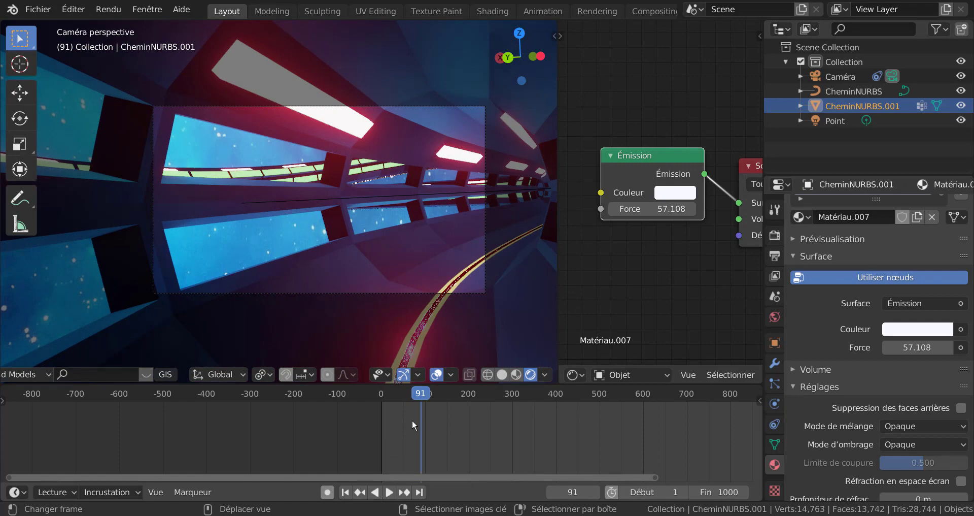
mouse_move(416, 394)
mouse_down()
mouse_move(386, 396)
mouse_move(398, 392)
mouse_up()
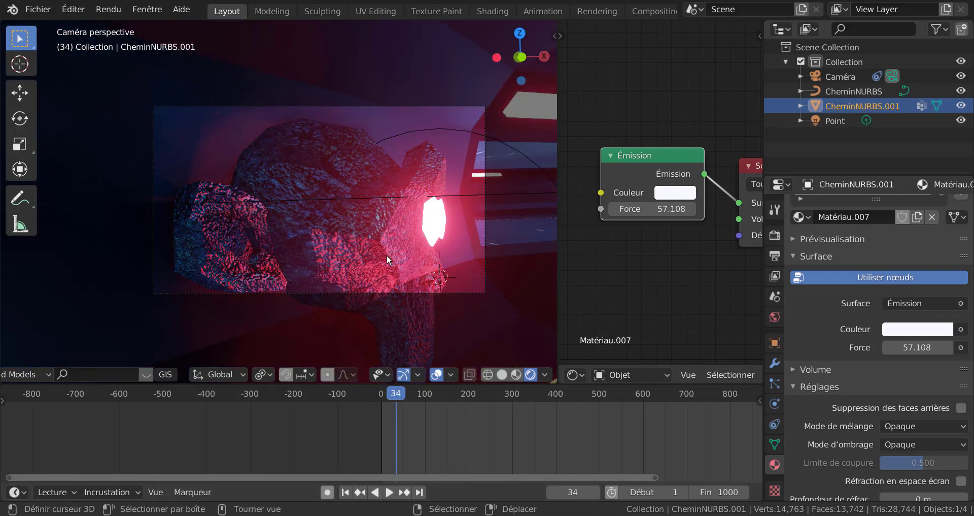
Reverse the direction of the CheminNURBS path's segments in Edit Mode
click(857, 93)
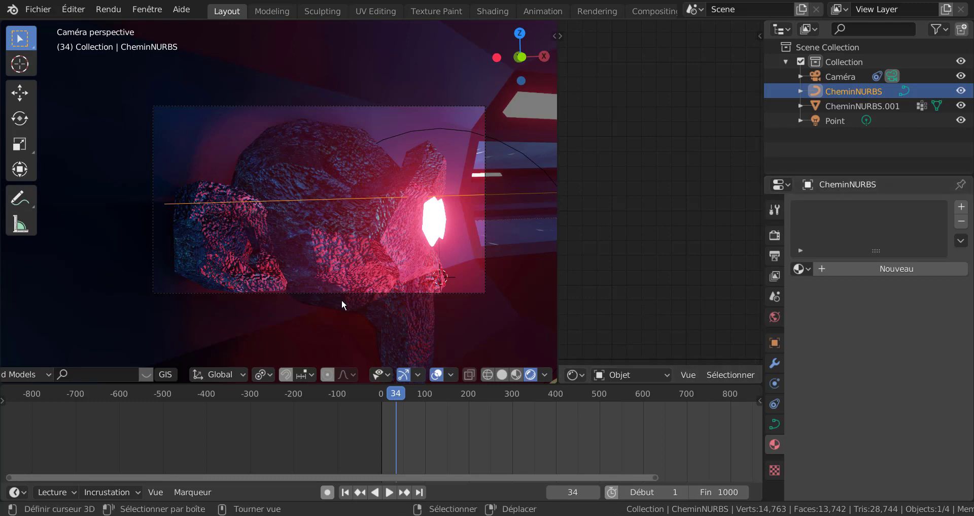
key(Tab)
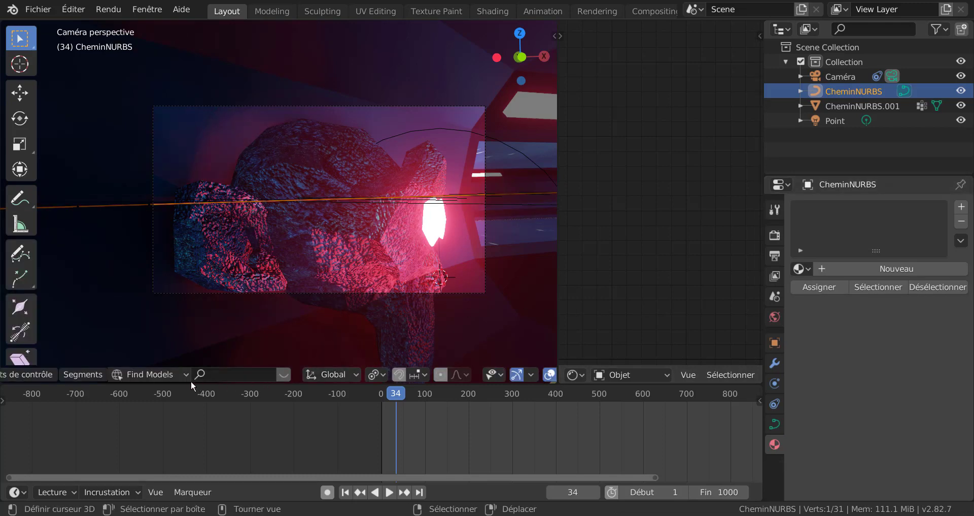
scroll(208, 378, left, 5)
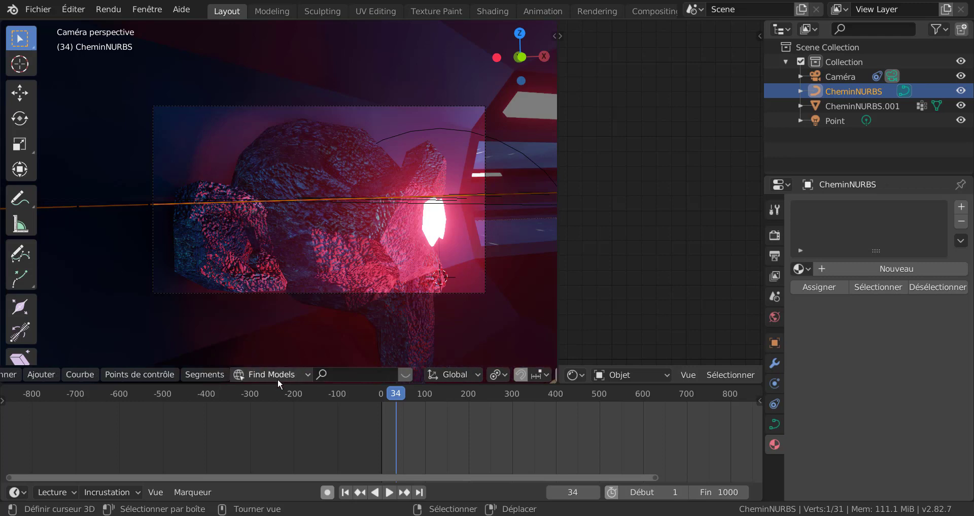
click(228, 376)
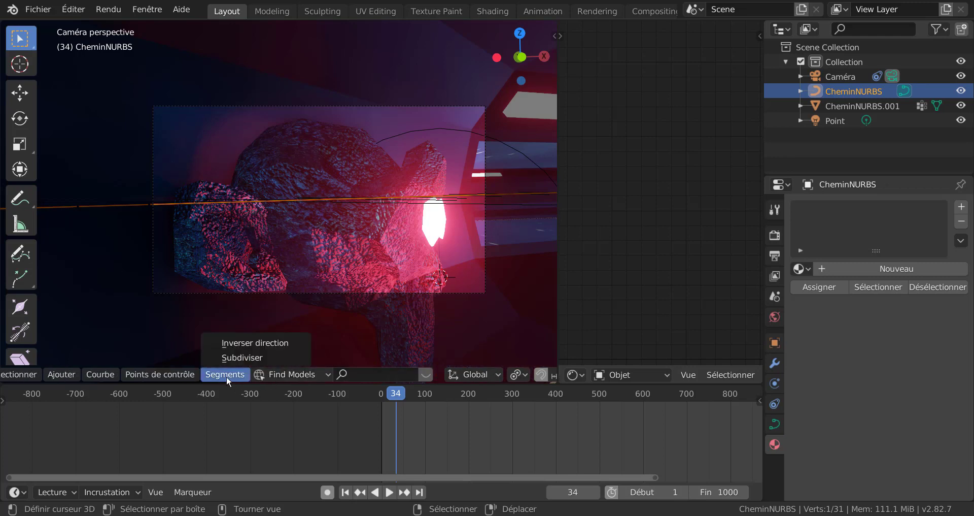
click(241, 343)
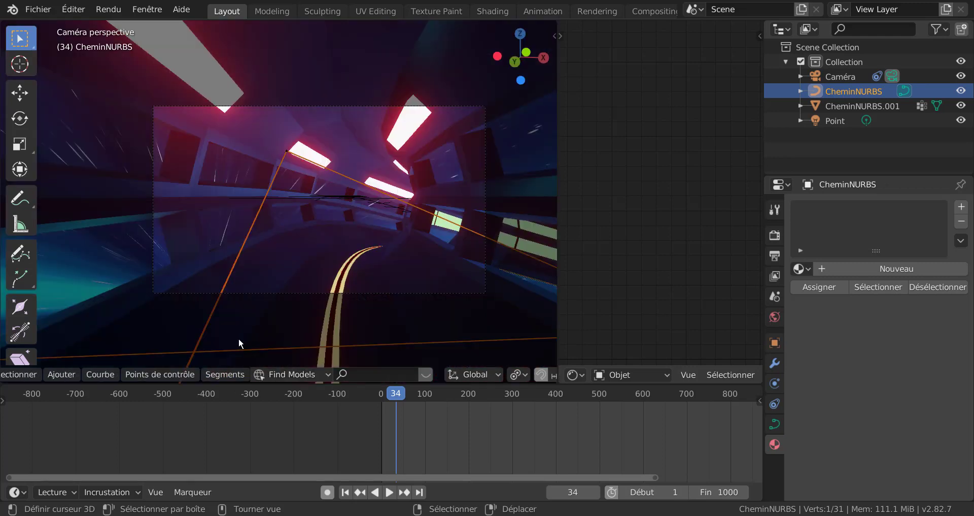
Preview the camera's travel along the path, replay it from frame 0 and return to Object Mode
click(387, 493)
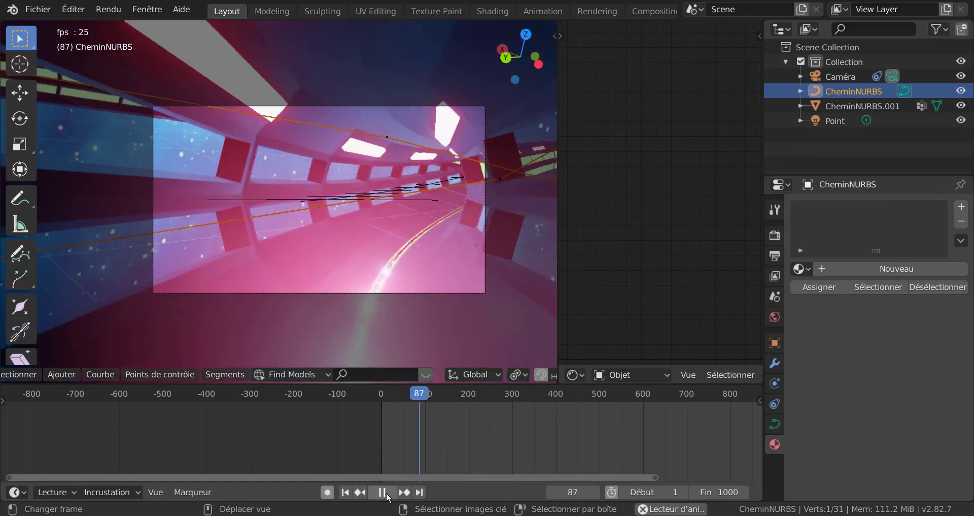
click(383, 493)
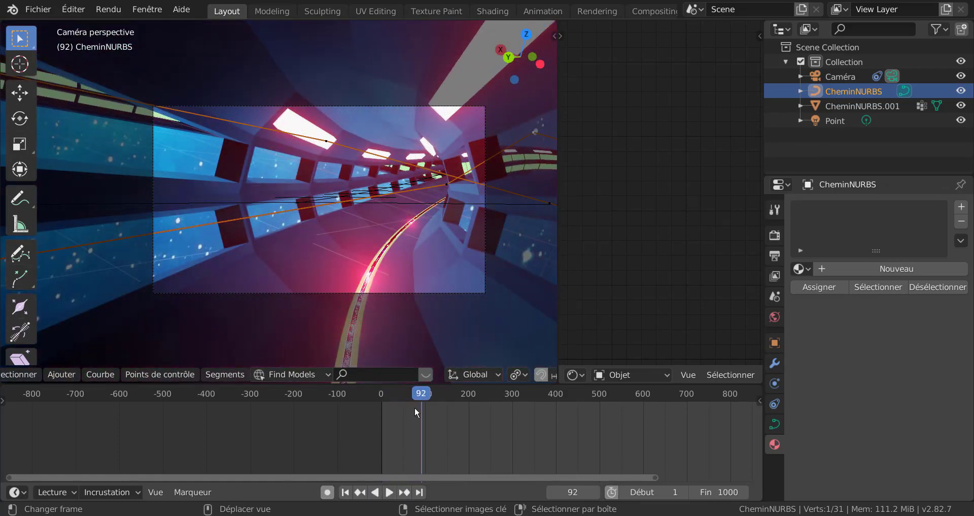
drag(418, 394, 330, 395)
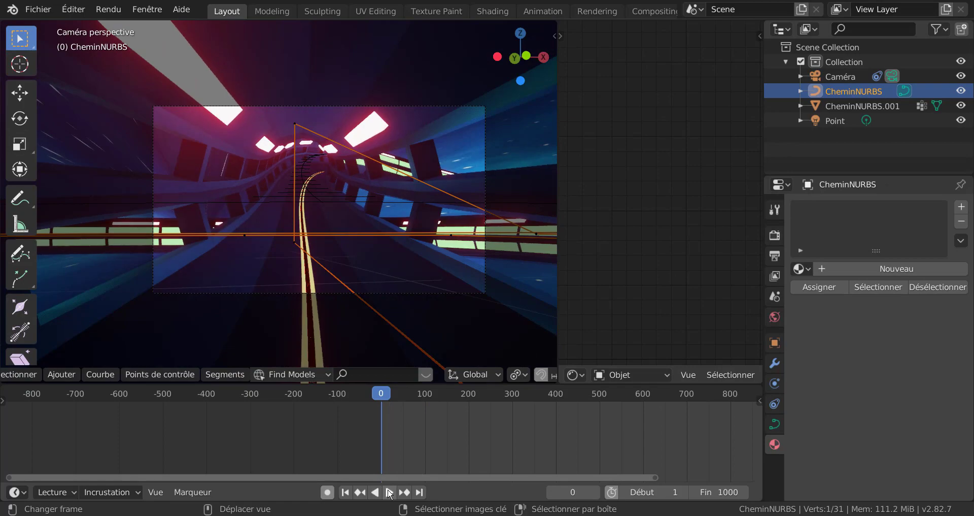
click(390, 493)
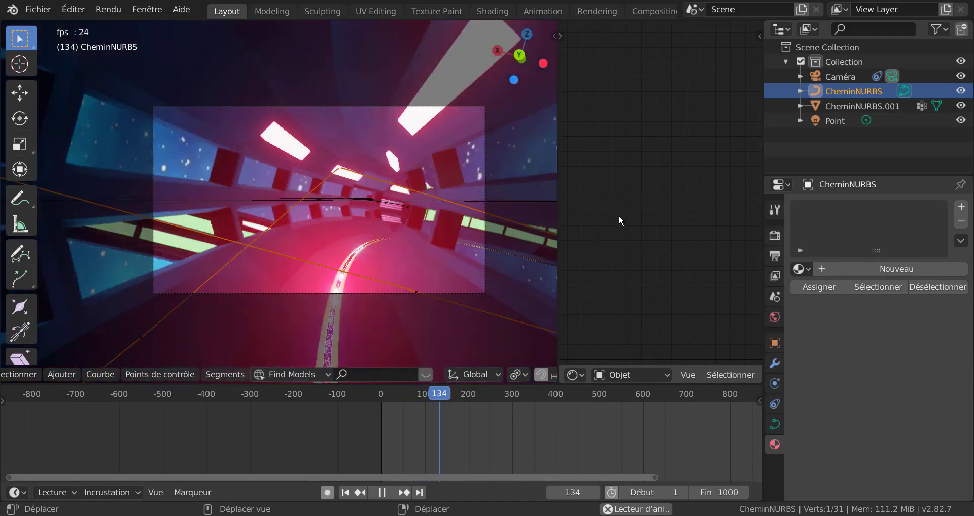
key(Tab)
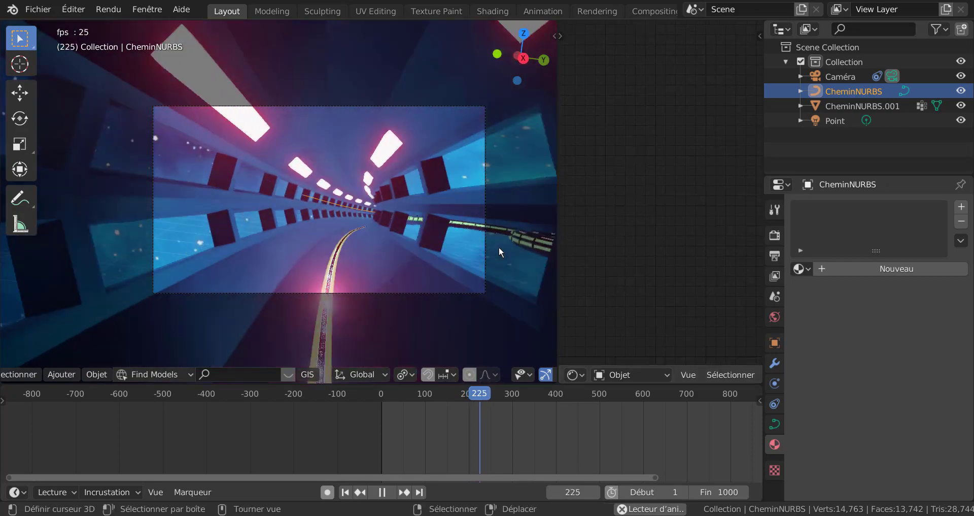
Watch the camera travel around the whole track from outside in solid shading and stop playback at frame 767
middle_drag(498, 246, 437, 289)
scroll(437, 279, down, 5)
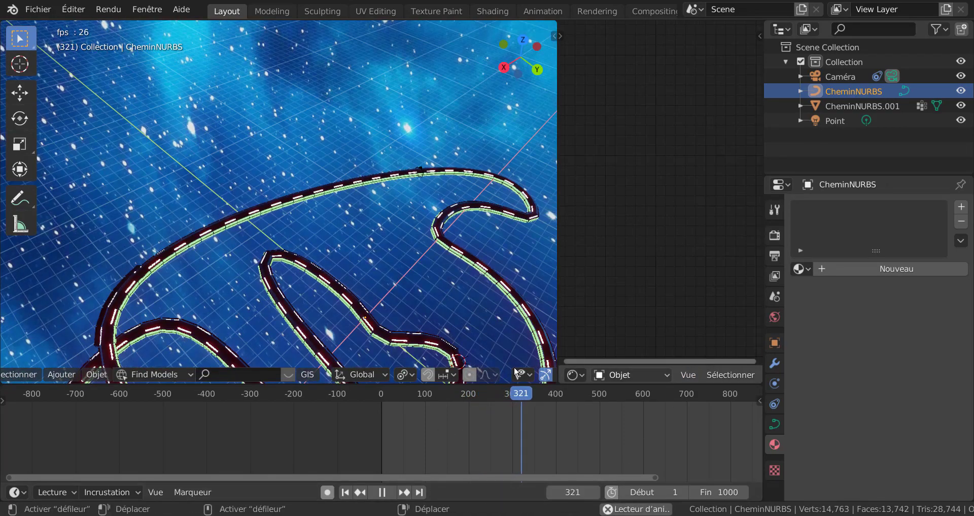
scroll(516, 374, down, 5)
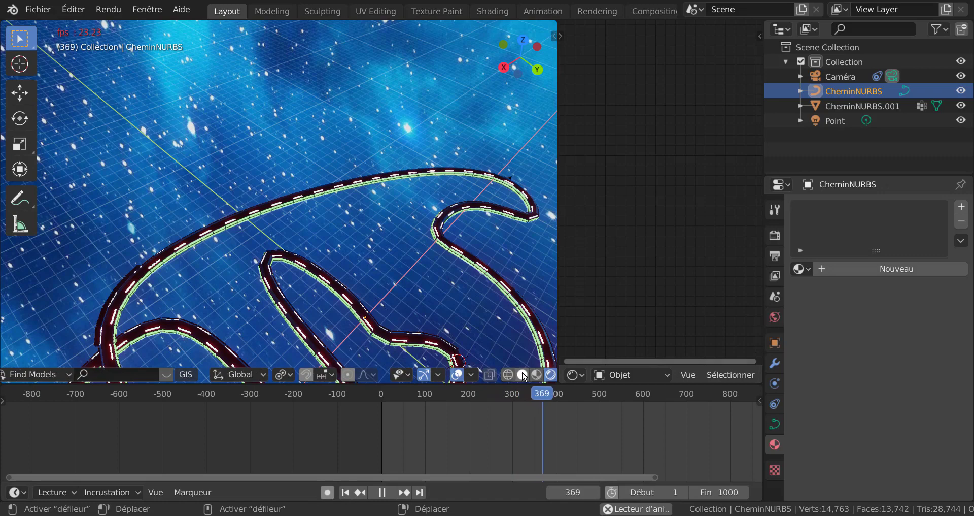
click(522, 374)
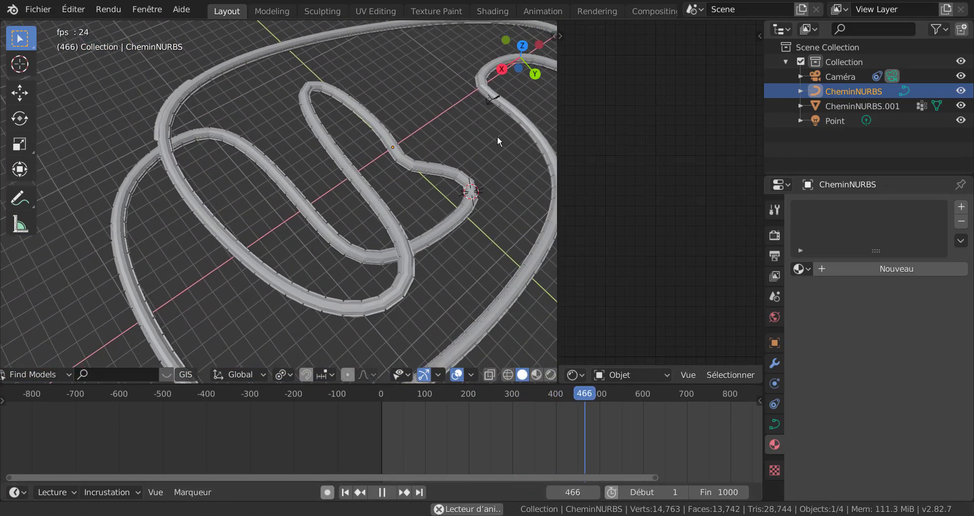
middle_drag(494, 200, 308, 233)
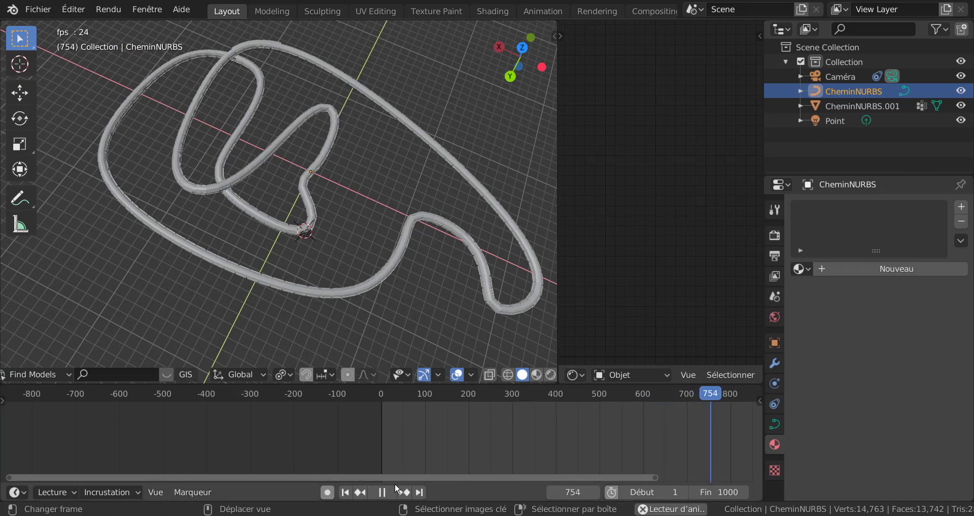
click(382, 492)
scroll(650, 403, down, 2)
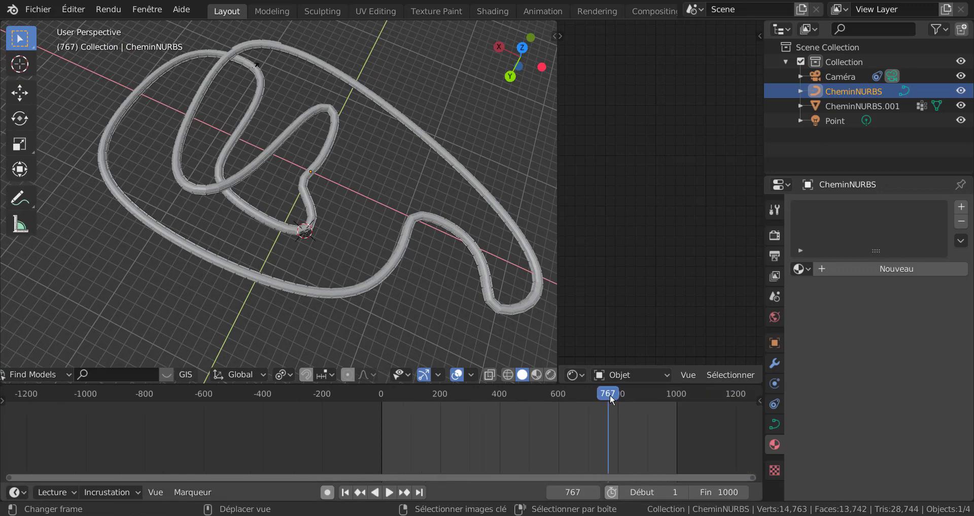
Preview the animation from frame 866 through the camera in rendered shading and scrub back to frame 679
drag(415, 395, 481, 395)
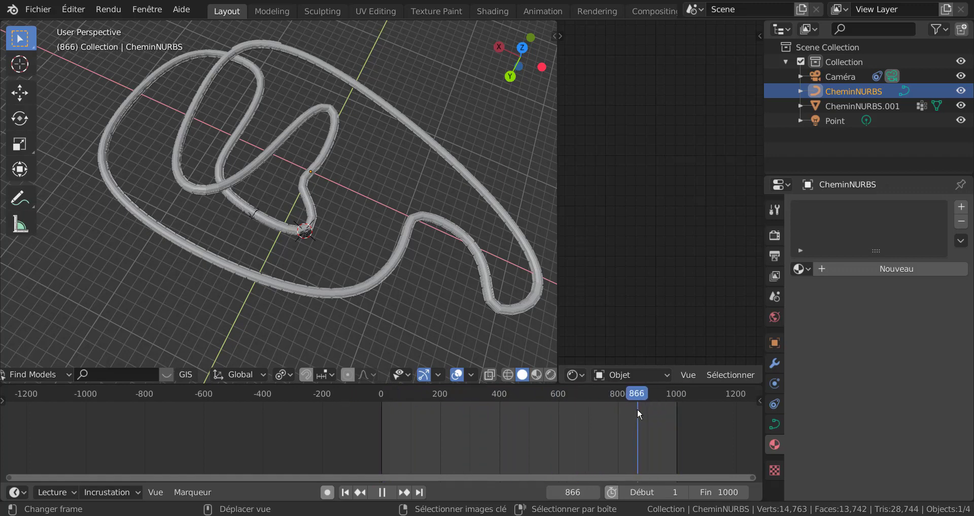
key(space)
key(KP_0)
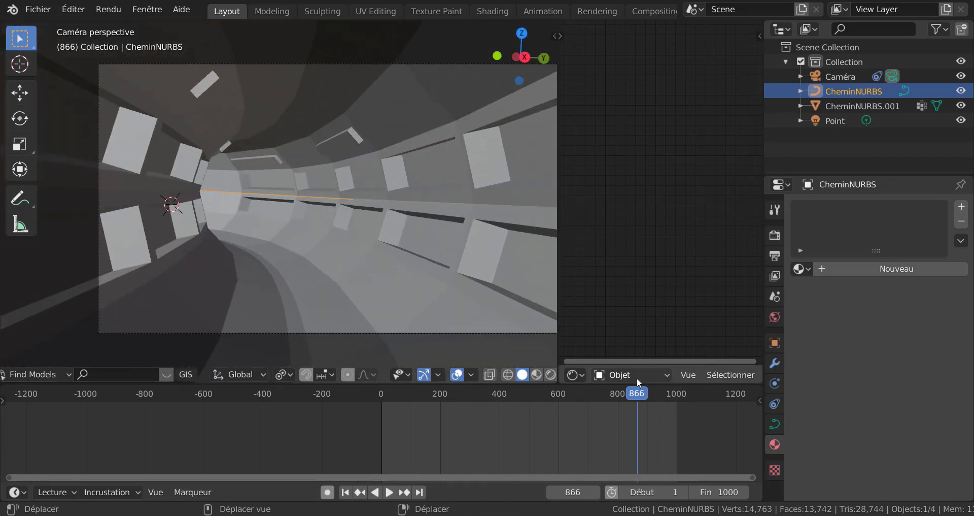
click(550, 374)
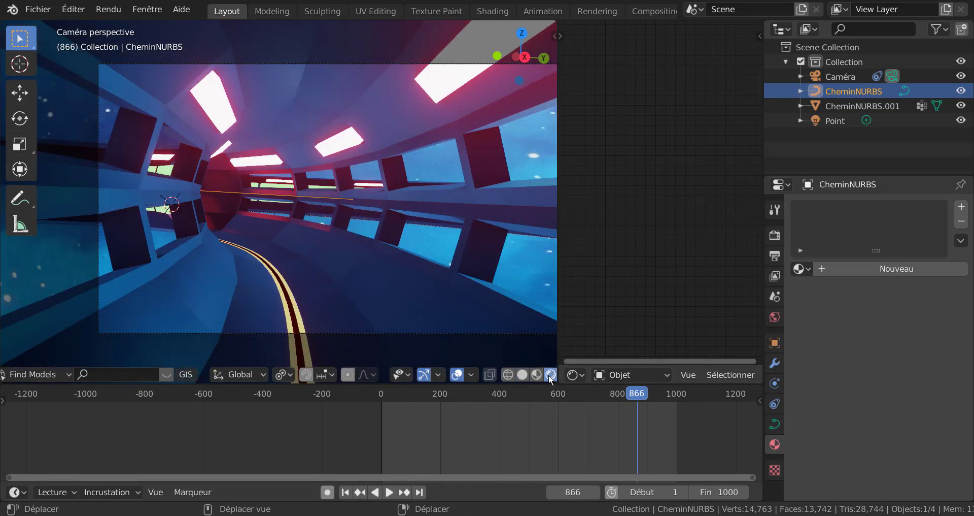
click(389, 493)
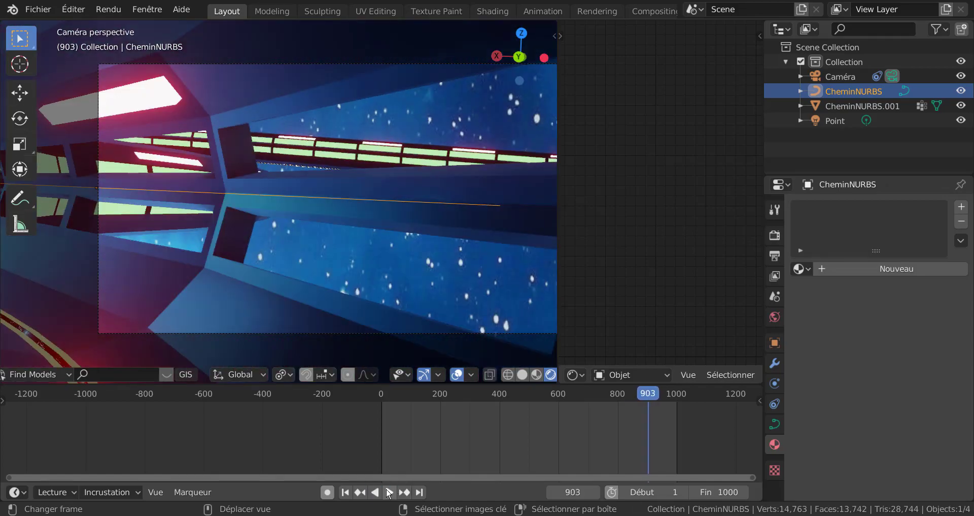
drag(643, 397, 581, 397)
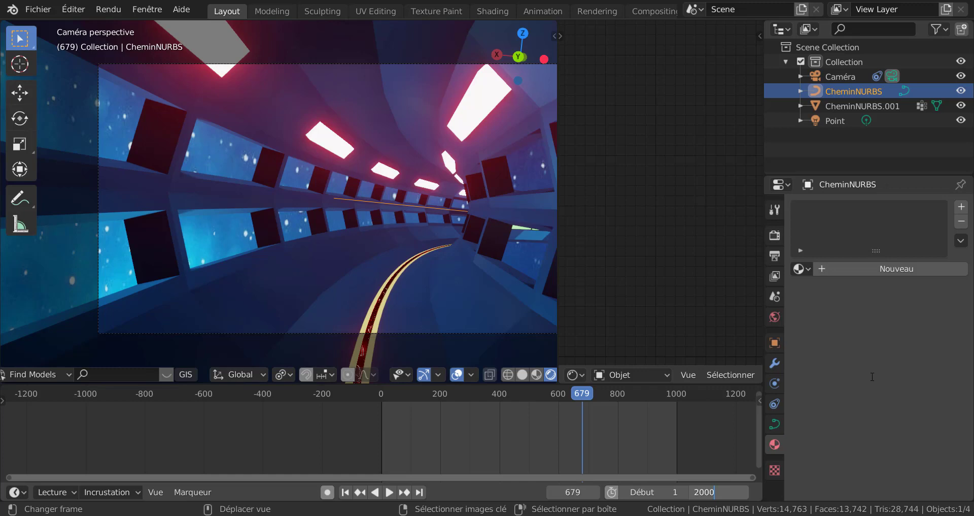
Set the scene's end frame to 2000 and the CheminNURBS path animation length to 2000 frames
key(Return)
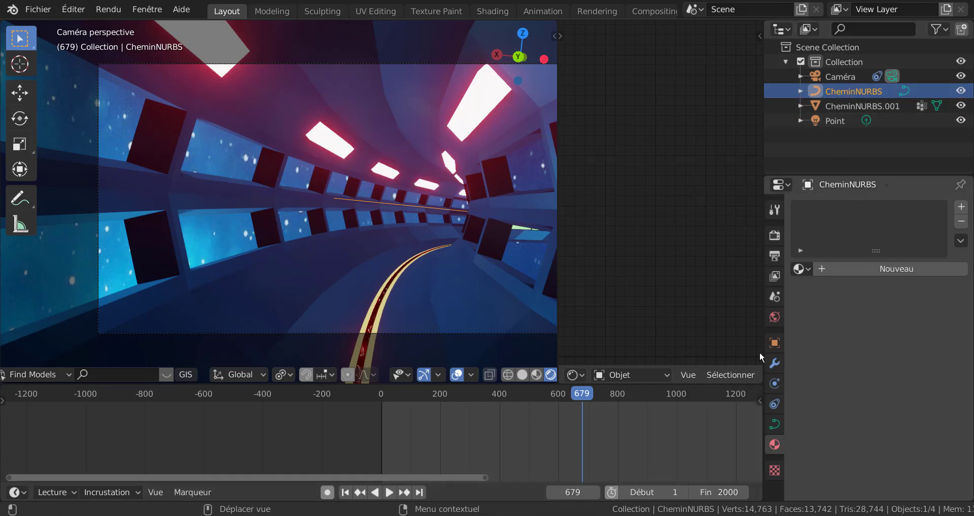
click(774, 424)
scroll(880, 442, down, 5)
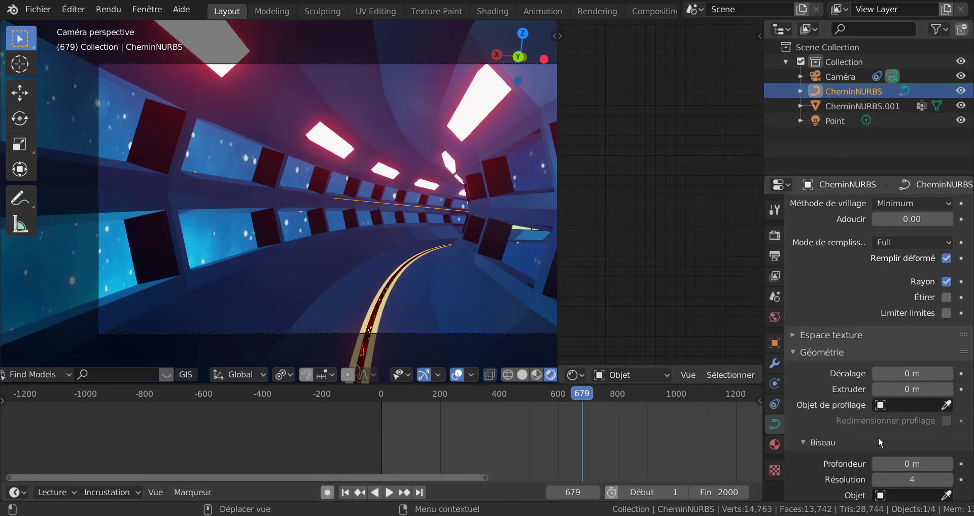
scroll(883, 442, down, 8)
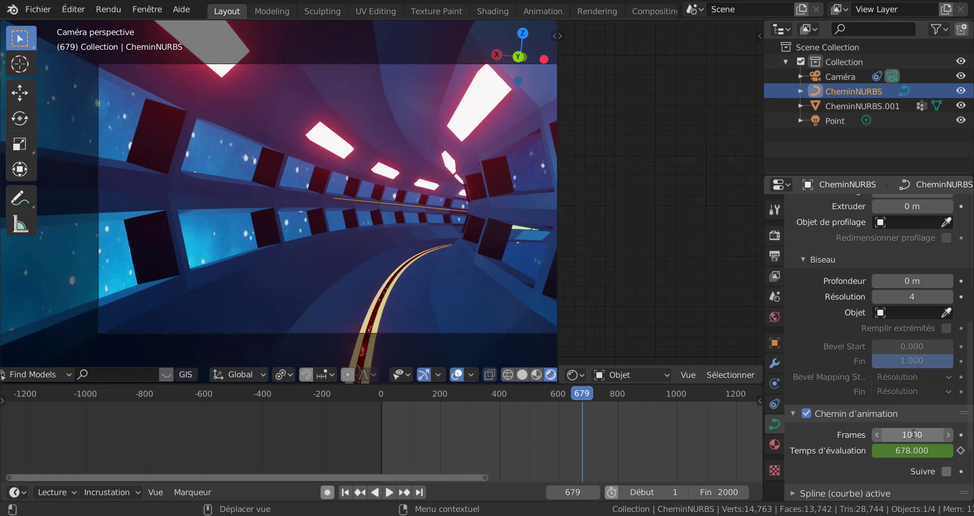
click(914, 434)
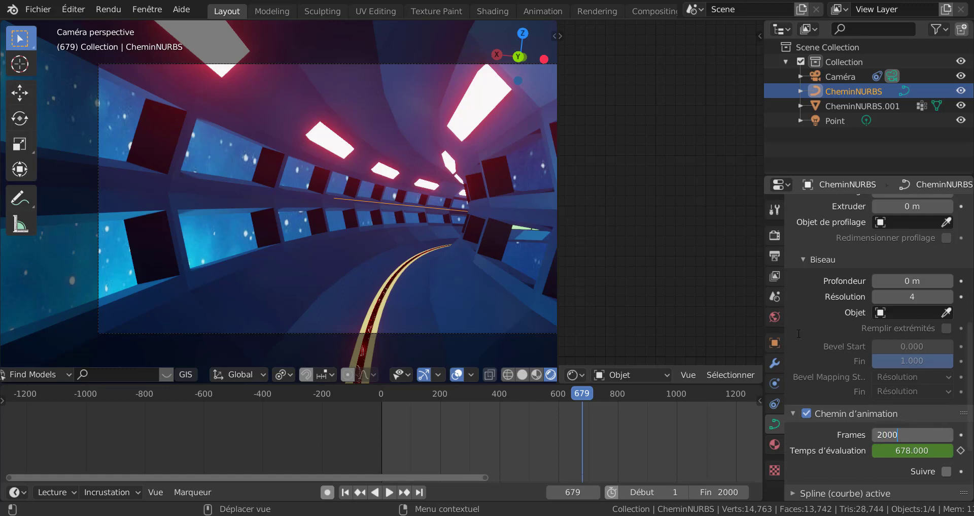
key(Return)
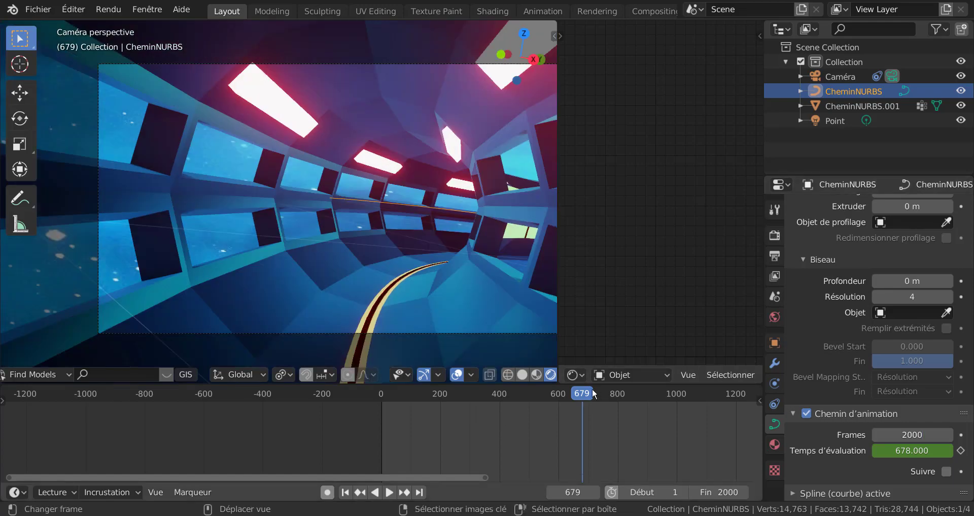
Play the camera's travel from frame 679, stop at frame 910 and examine the track from outside in rendered shading
click(389, 491)
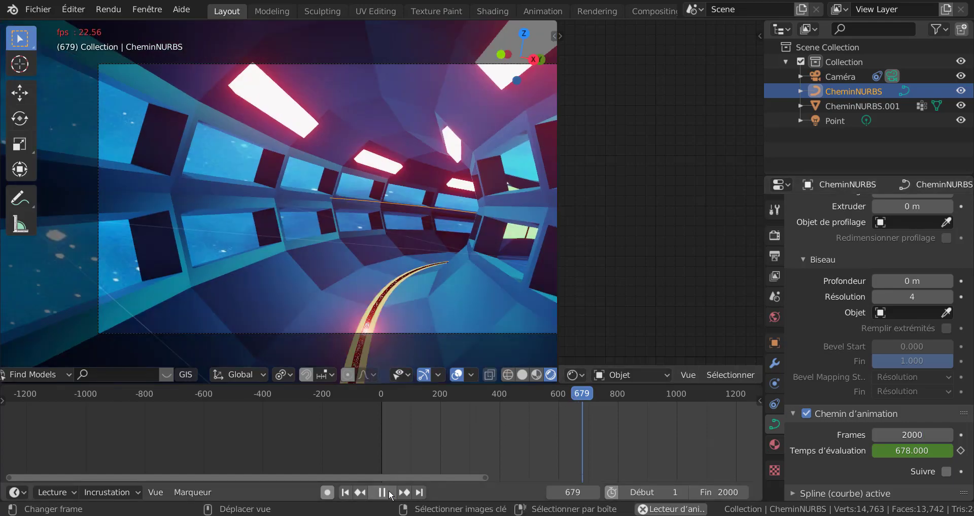
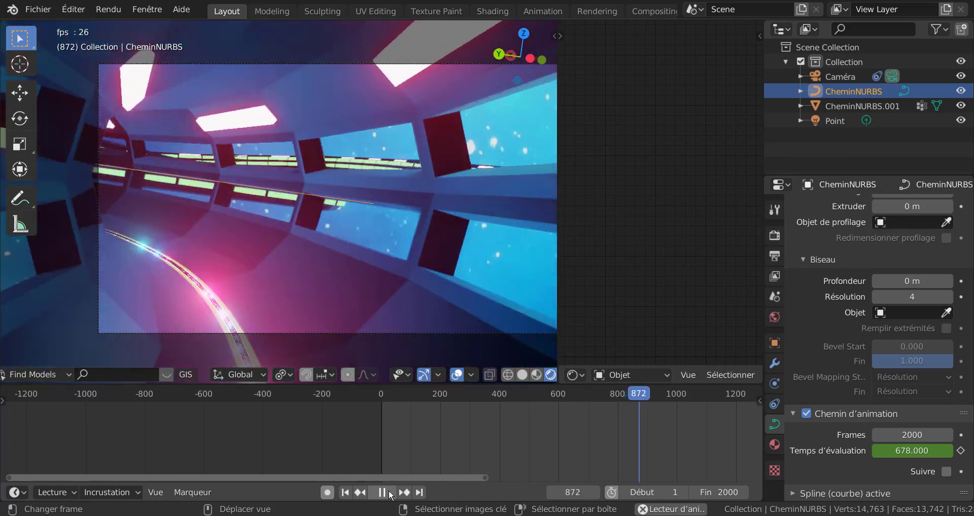
click(382, 491)
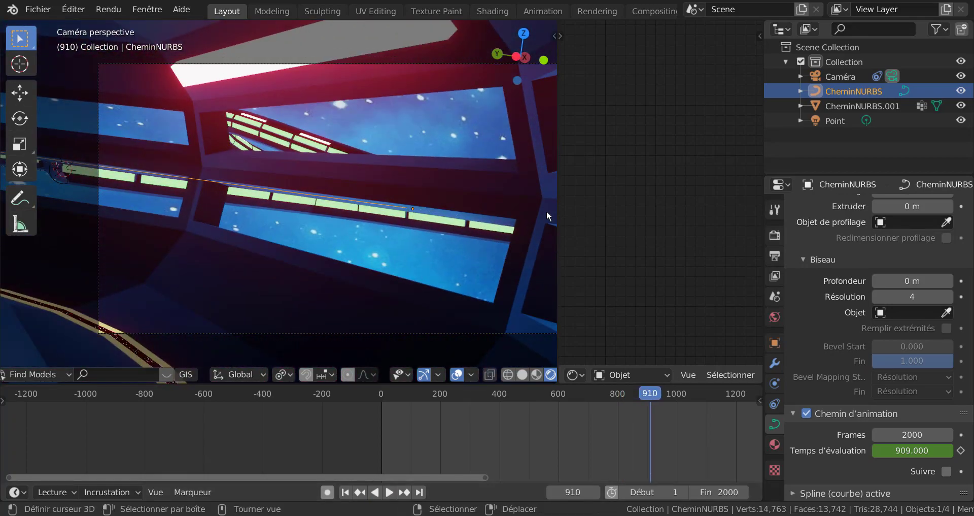
scroll(548, 209, down, 3)
middle_drag(552, 205, 510, 290)
scroll(538, 245, down, 3)
scroll(511, 291, up, 5)
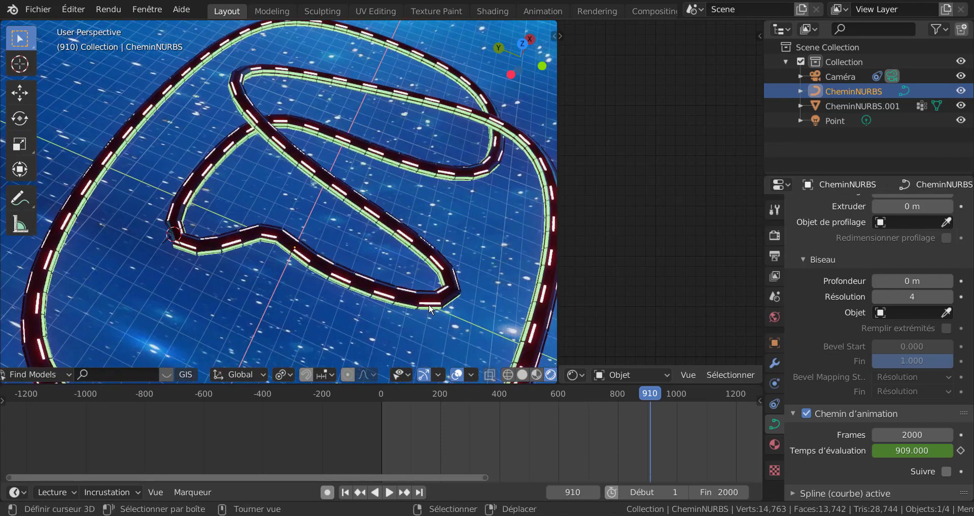
scroll(410, 303, up, 1)
shift+middle_drag(352, 296, 461, 239)
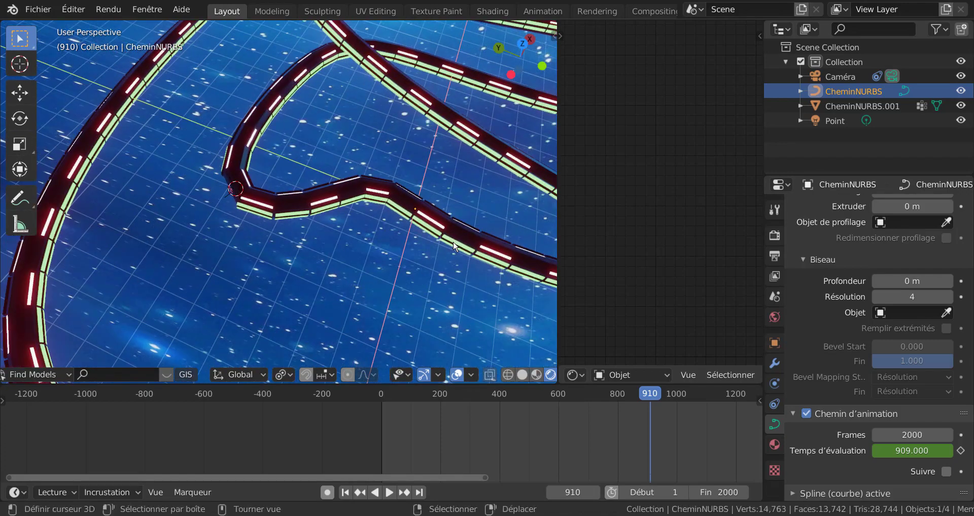
scroll(456, 256, down, 2)
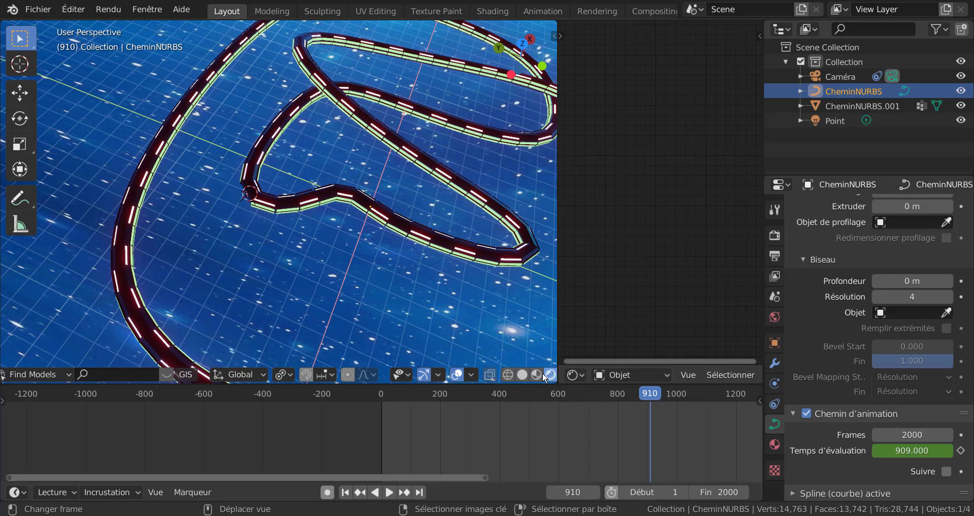
Switch to solid shading and scrub through the extended timeline to follow the camera around the track up to frame 1862
click(523, 375)
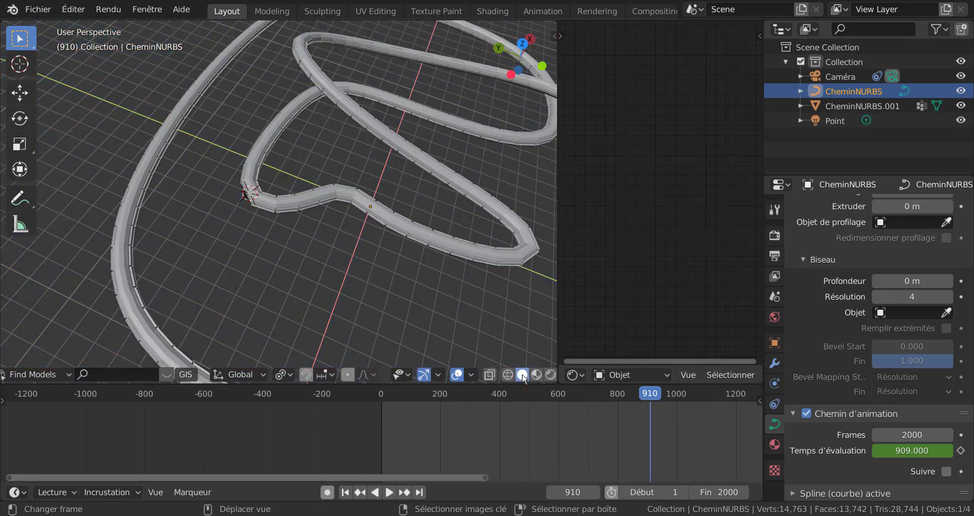
drag(648, 391, 616, 395)
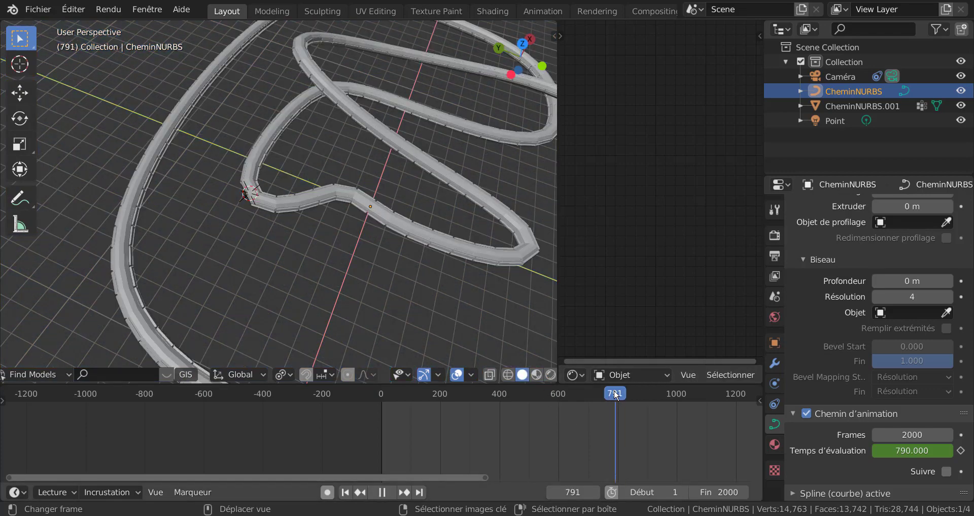
scroll(521, 298, down, 4)
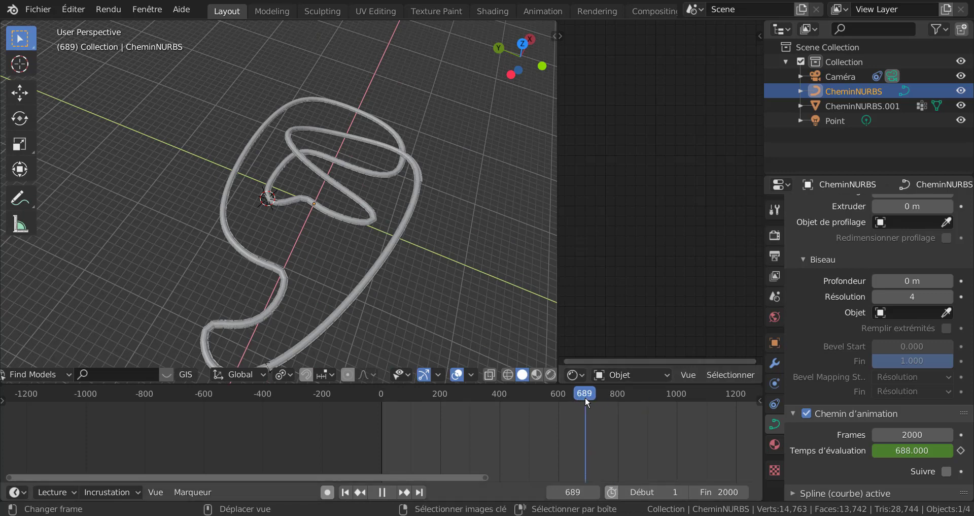
drag(614, 399, 637, 403)
drag(713, 412, 735, 425)
scroll(705, 429, down, 5)
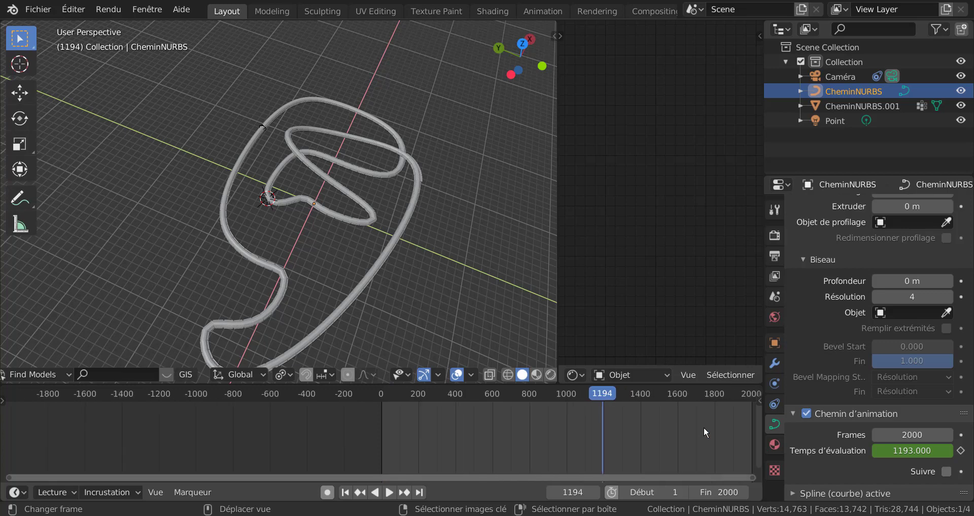
drag(527, 391, 597, 394)
Examine the camera's position on the track near the bend and scrub back to frame 1708
scroll(486, 309, up, 4)
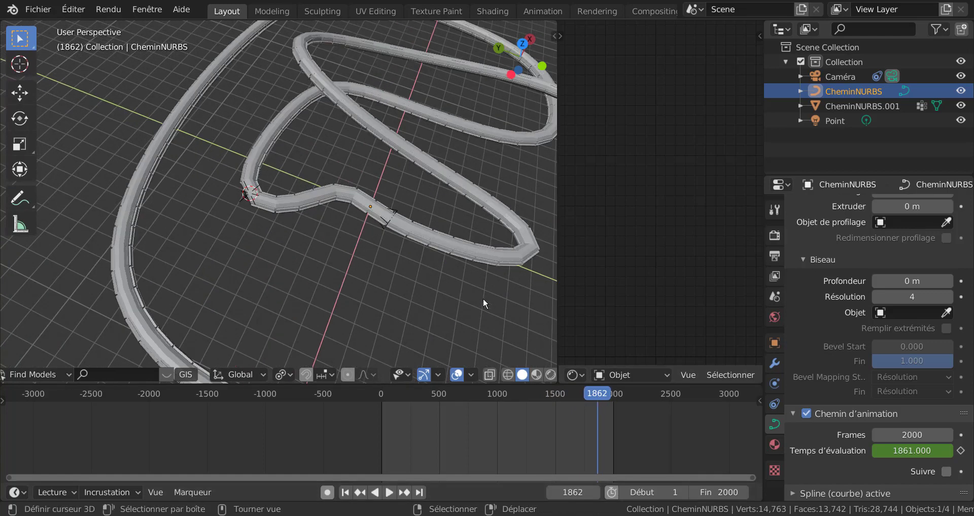
scroll(484, 297, up, 5)
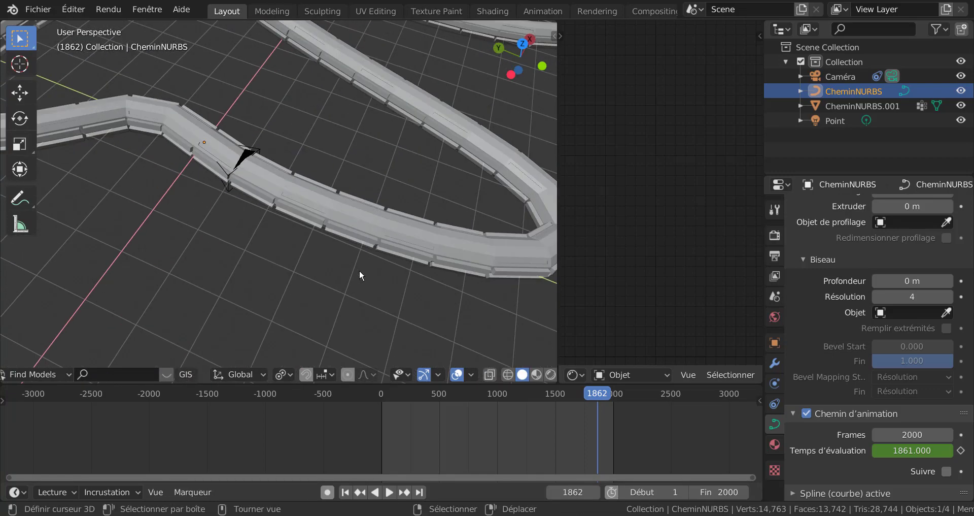
scroll(361, 279, down, 4)
middle_drag(361, 278, 462, 248)
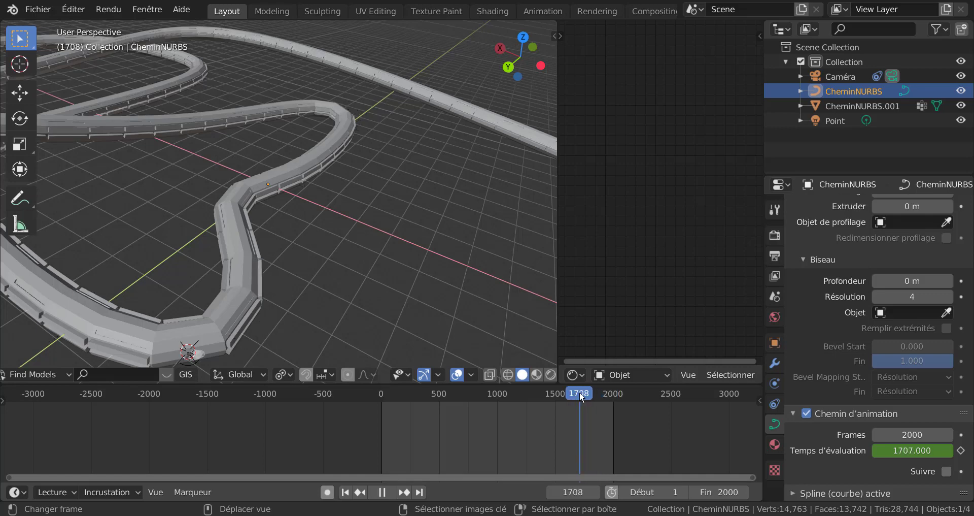
key(space)
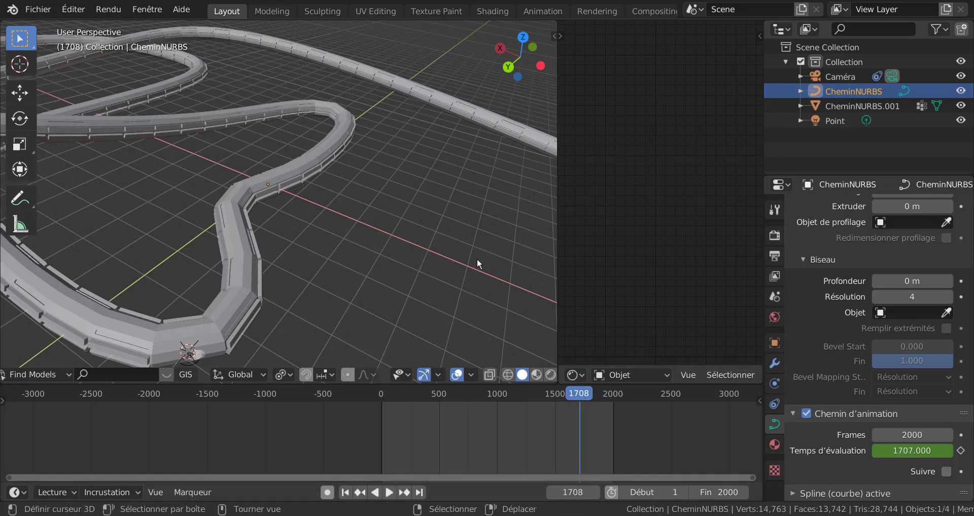
Play the animation from frame 1708 through the camera in rendered shading, widen the 3D viewport and stop at frame 169
key(KP_0)
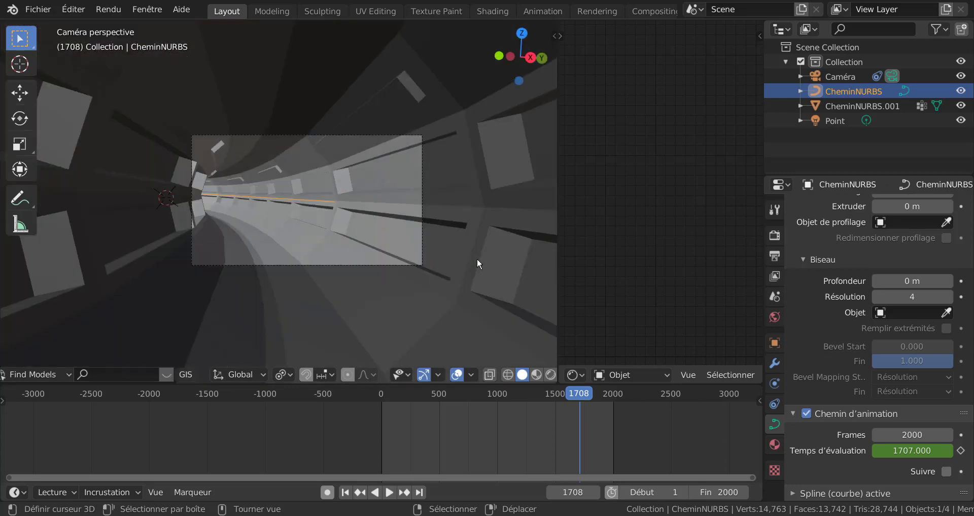
click(550, 374)
scroll(441, 297, up, 4)
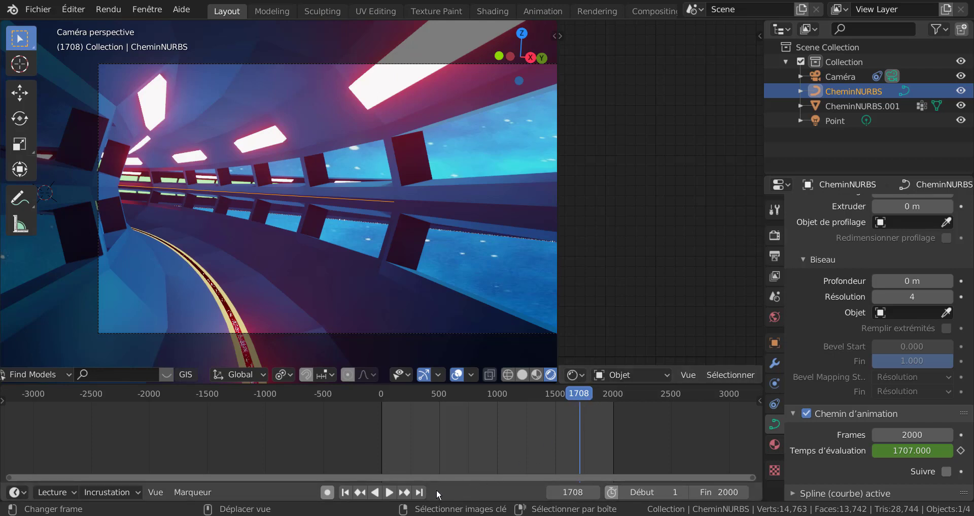
click(388, 494)
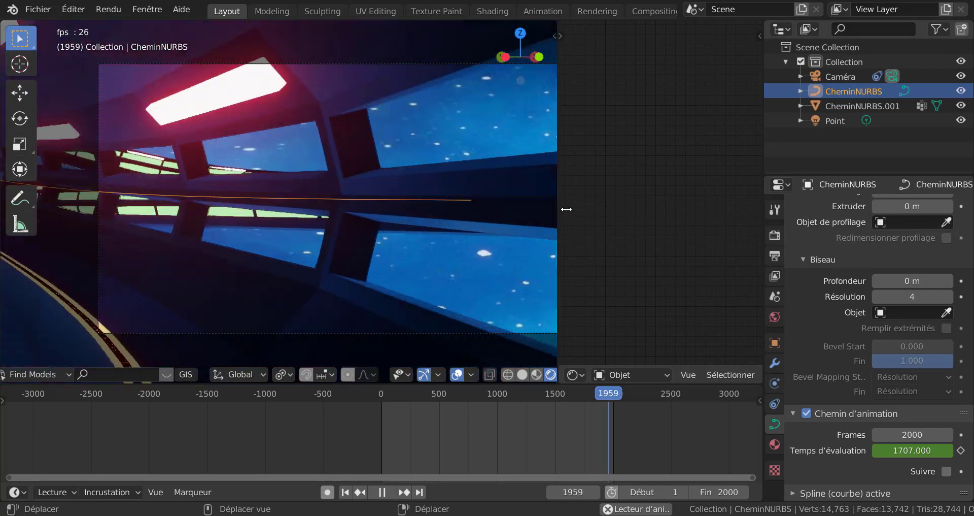
drag(558, 208, 746, 209)
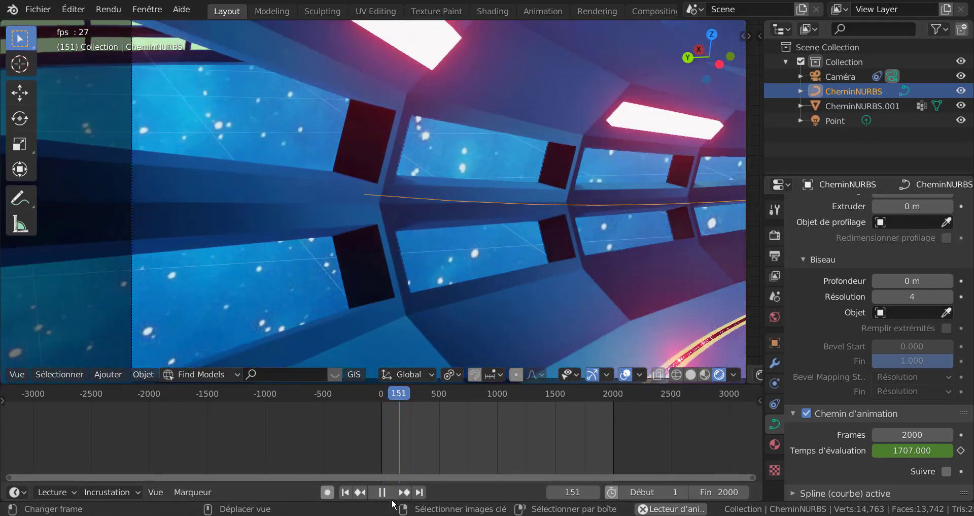
key(space)
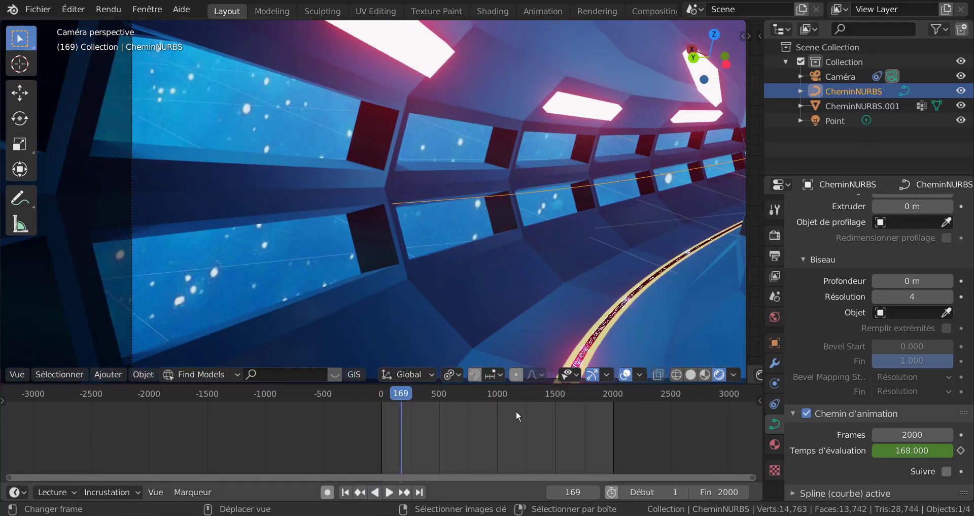
Inspect the material settings of a yellow floor-strip face on the tunnel mesh in Edit Mode and return to Object Mode
click(613, 321)
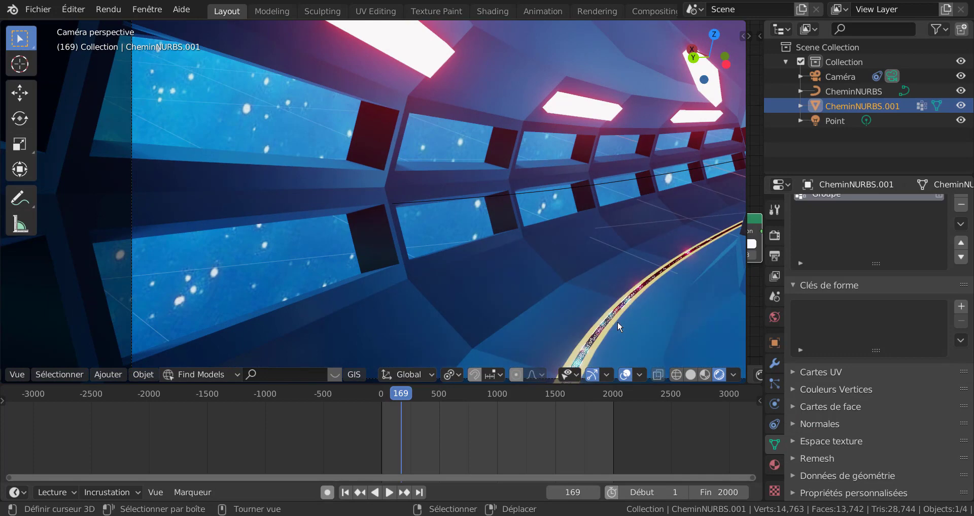
key(Tab)
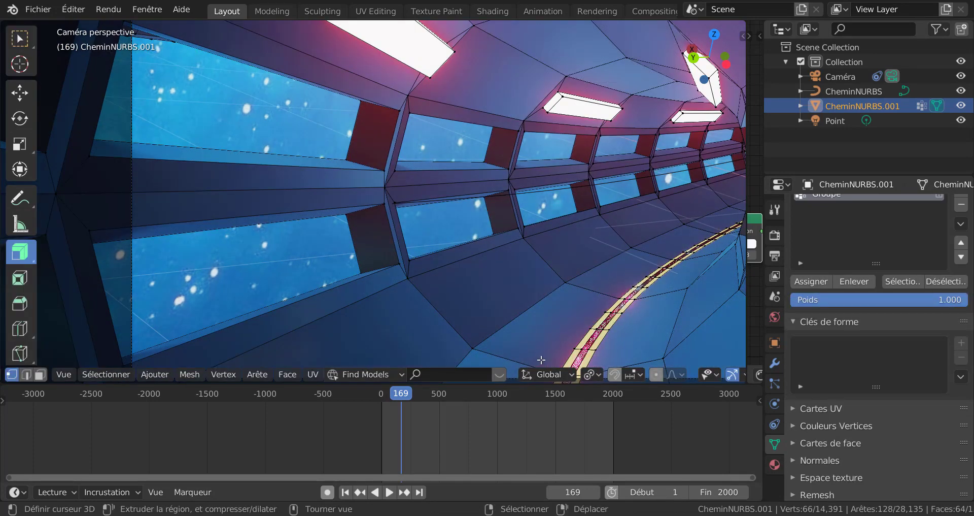
key(3)
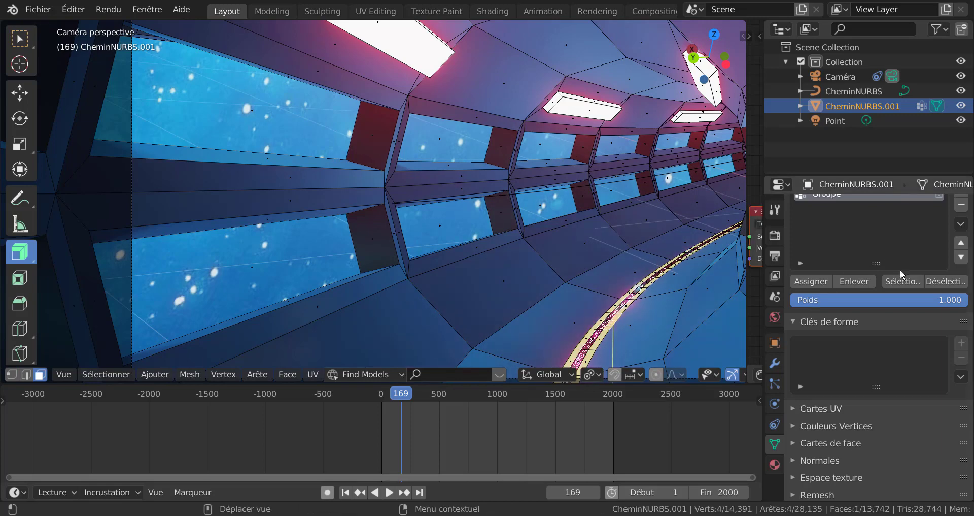
scroll(848, 325, down, 2)
scroll(812, 386, up, 3)
click(775, 465)
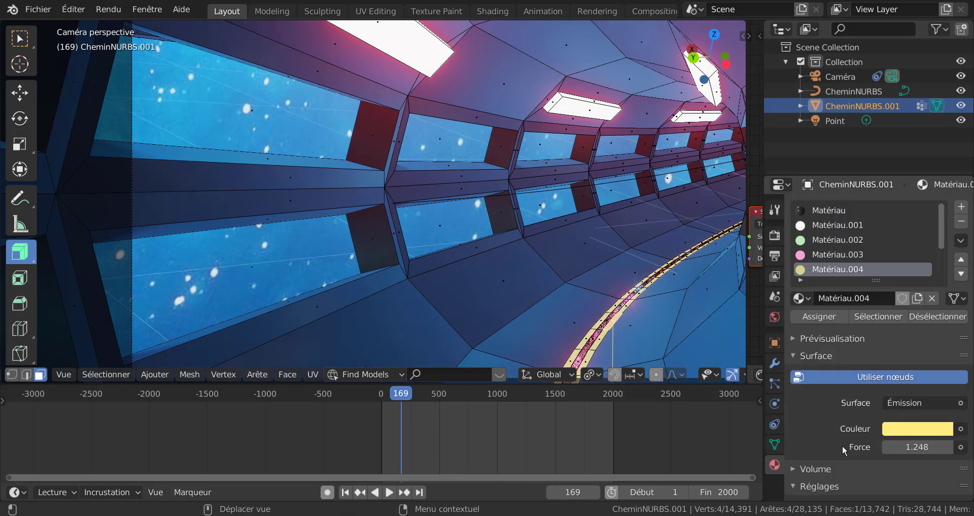
scroll(870, 439, down, 5)
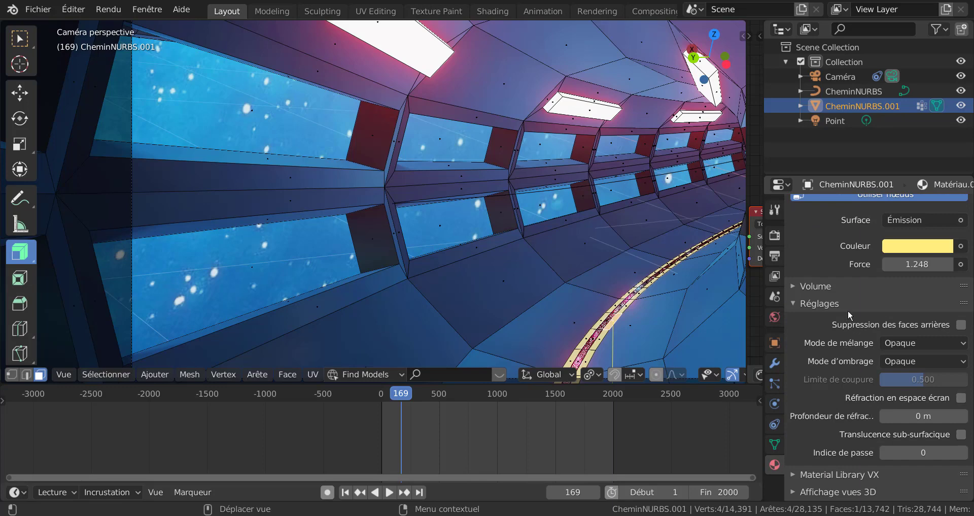
key(Tab)
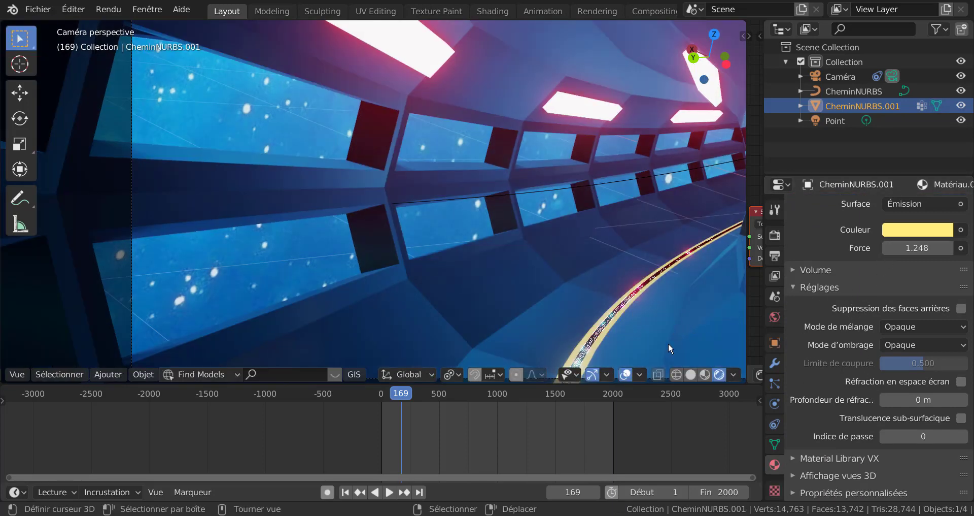
Play the animation and raise the emission strength of the yellow floor-strip material to 545.734
click(390, 494)
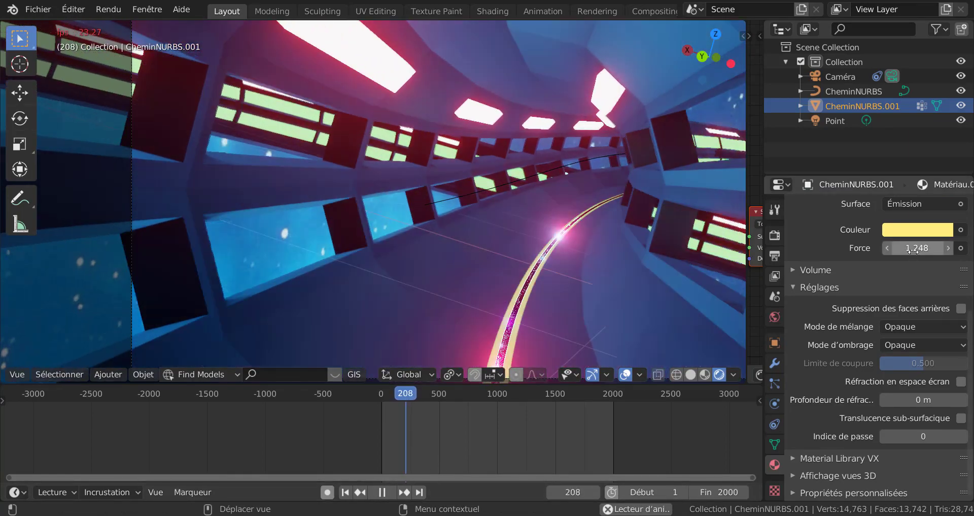
drag(913, 249, 873, 262)
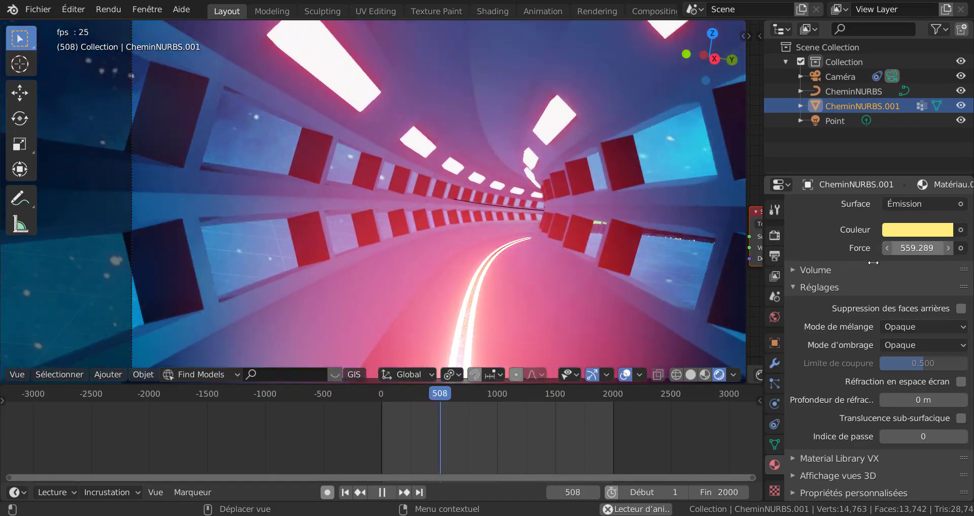
drag(789, 274, 866, 275)
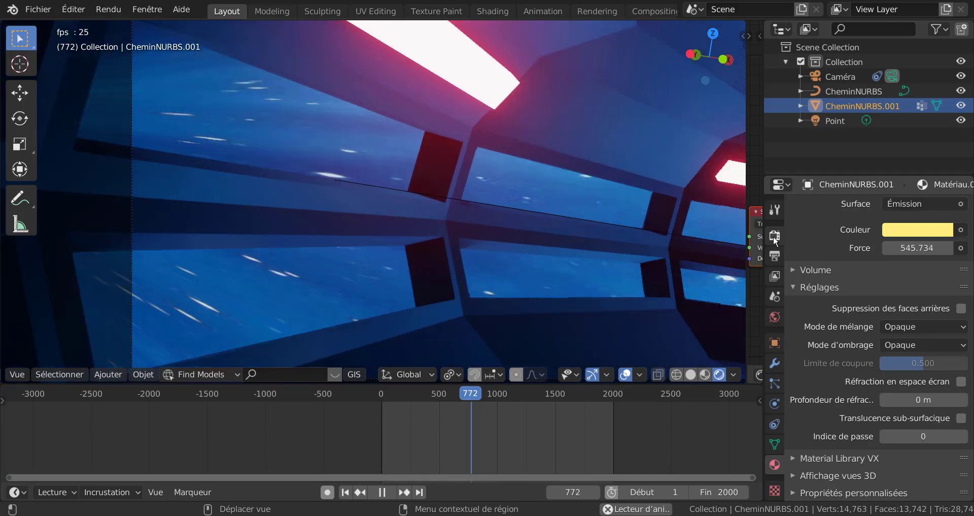
Reduce the Bloom radius (Rayon) in the render settings to 1.513 while the animation plays
click(775, 236)
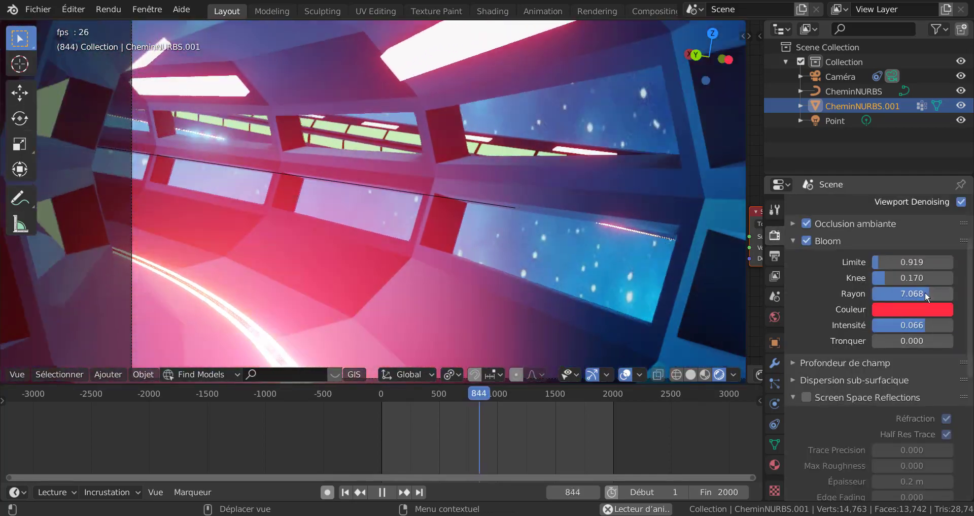
drag(925, 291, 887, 291)
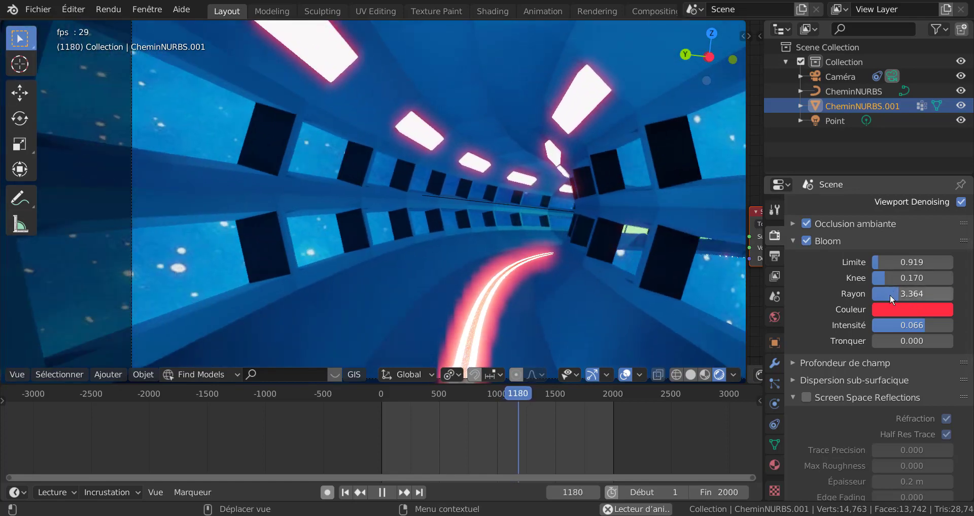
drag(887, 291, 873, 298)
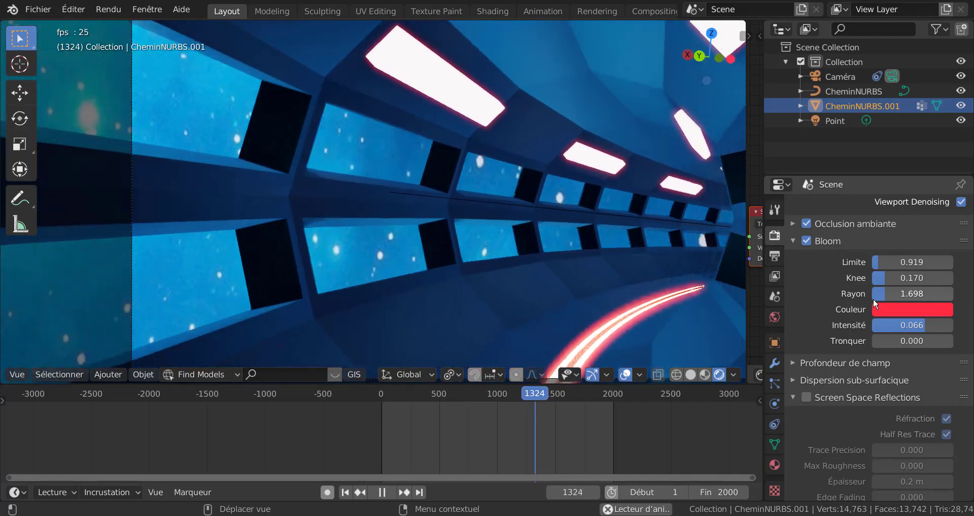
drag(873, 297, 872, 297)
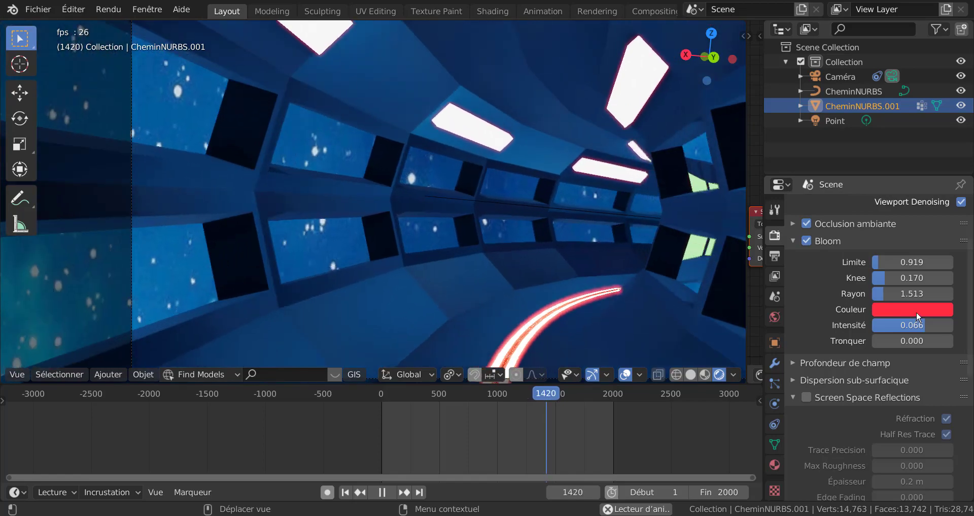
Change the Bloom colour to orange (hue 0.078, saturation 0.790, value 1.000) and set its radius to 2.685
click(916, 311)
click(858, 166)
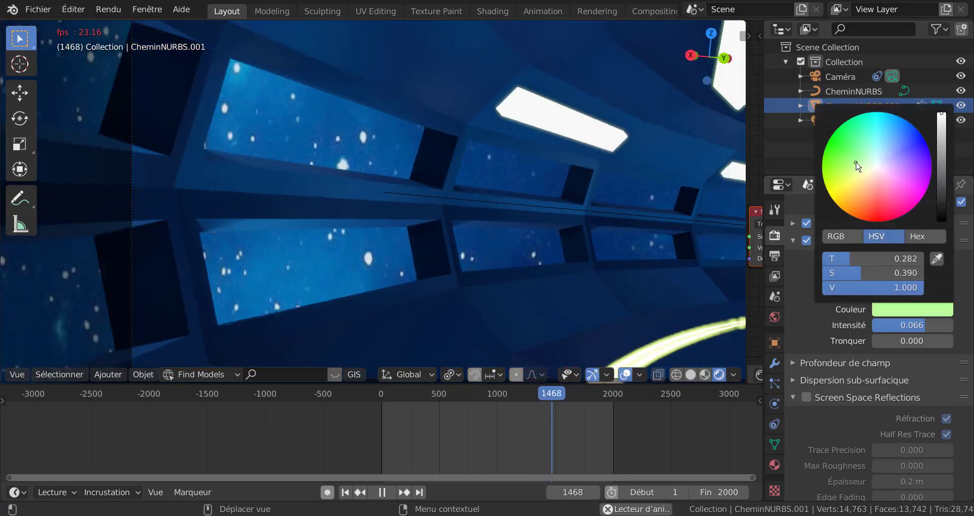
click(913, 150)
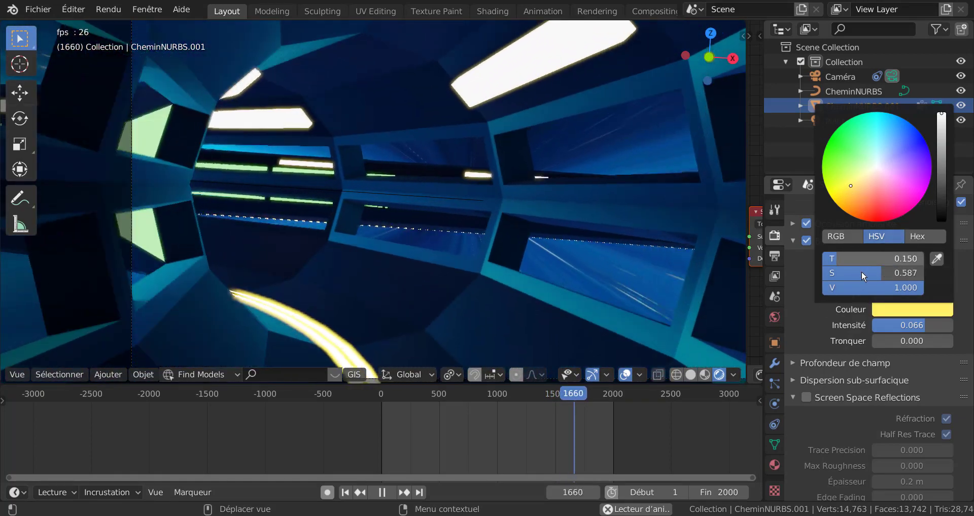
click(856, 204)
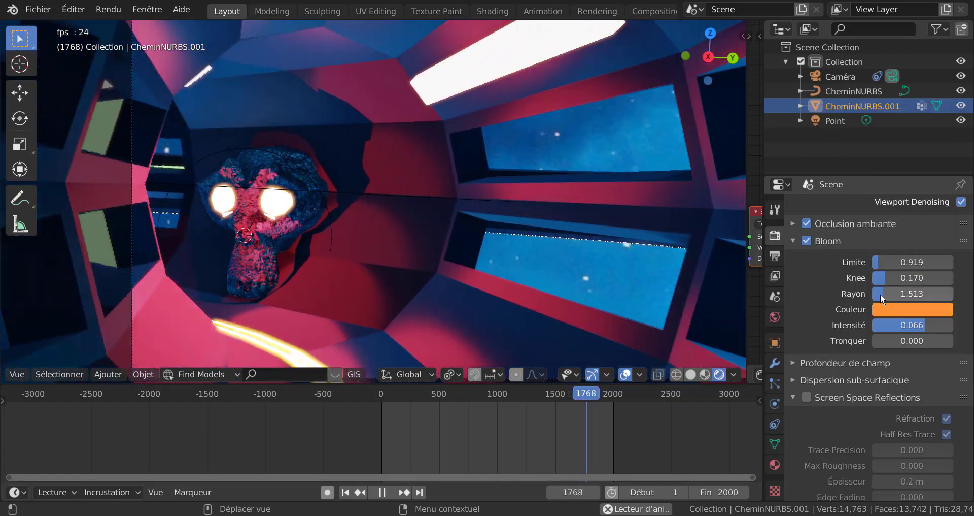
mouse_move(881, 293)
mouse_down()
mouse_move(909, 293)
mouse_move(895, 290)
mouse_up()
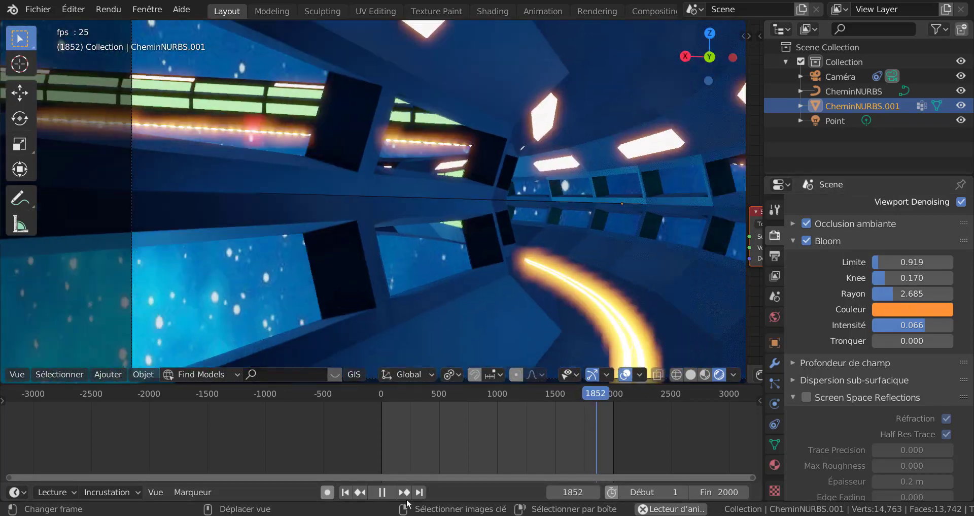
Replay the animation from frame 1700, stop at frame 1766 beside the monkey head and set the Bloom radius to 3.982
key(space)
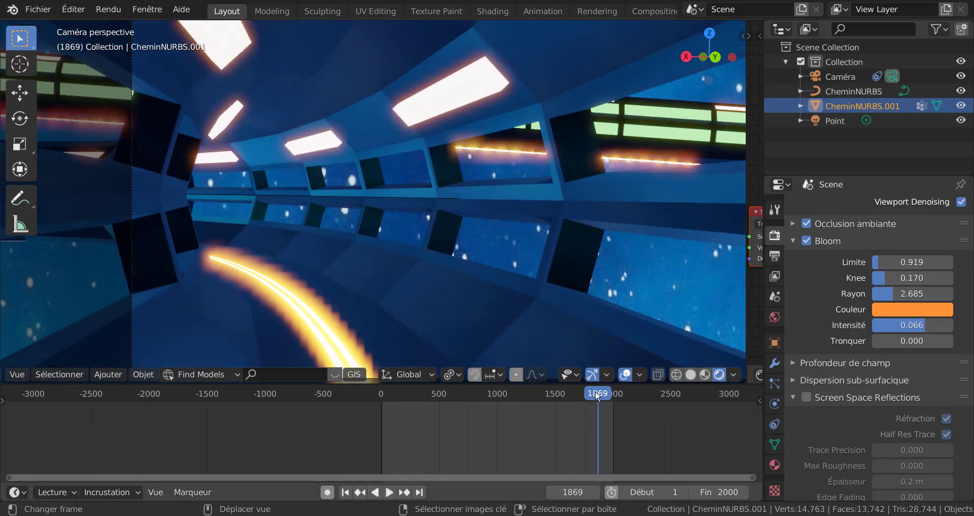
drag(597, 396, 579, 393)
key(space)
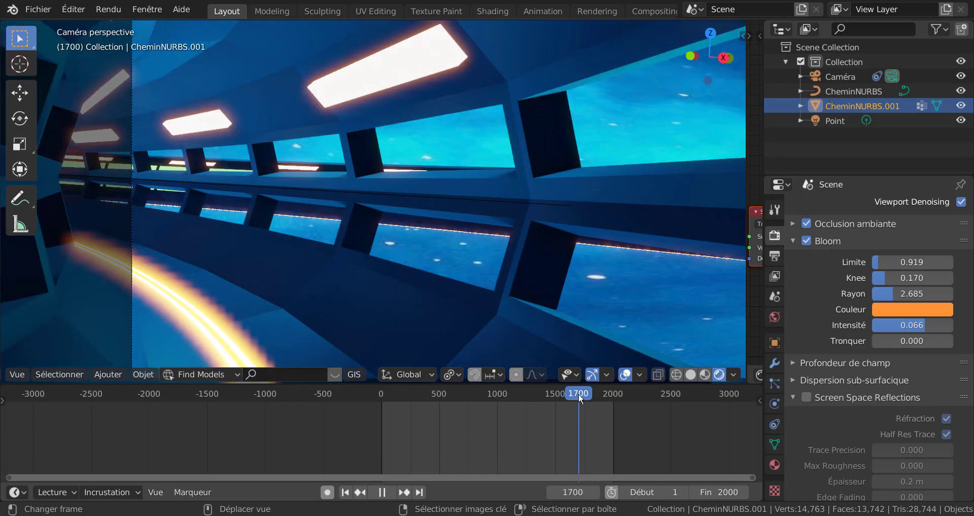
click(379, 491)
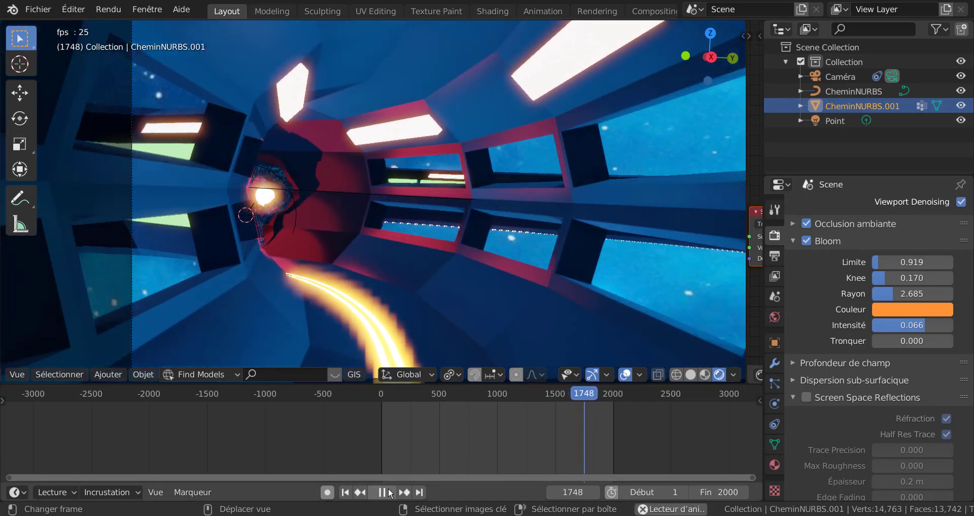
click(389, 493)
click(388, 492)
click(389, 492)
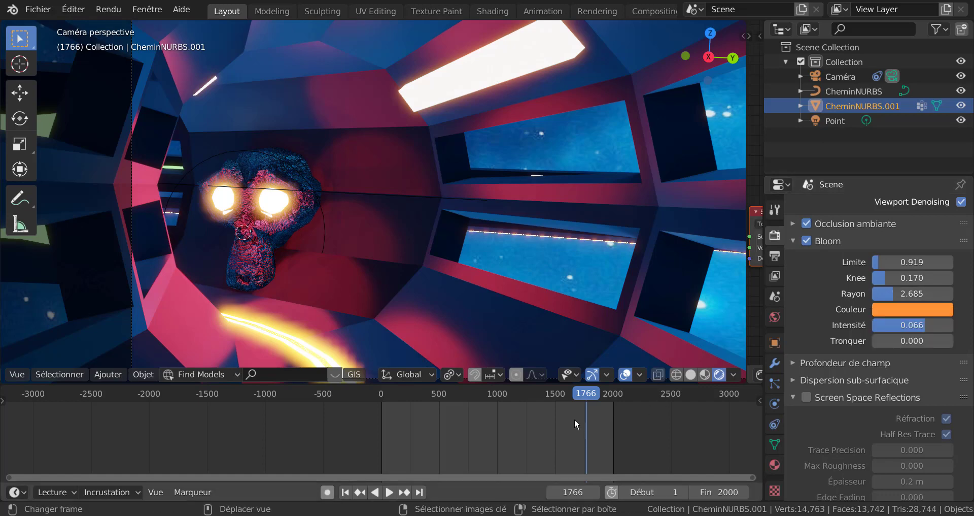
drag(891, 293, 912, 294)
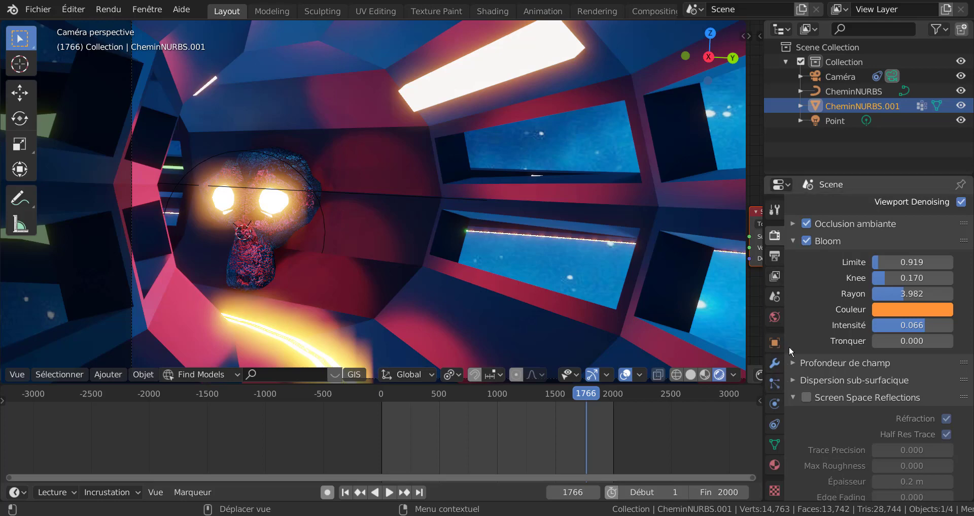
Select the point light, hide the extras and floor guide in the viewport overlays, and toggle the X axis guide
click(324, 223)
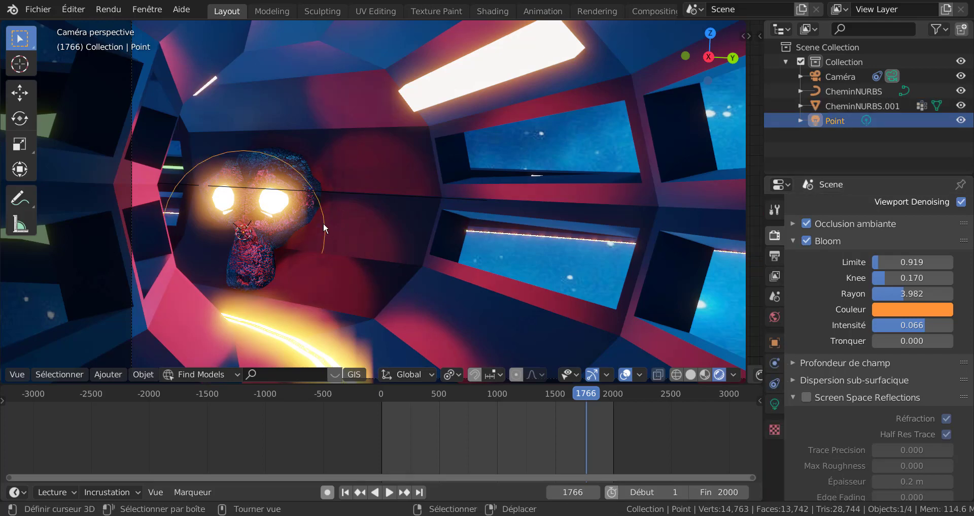
click(639, 375)
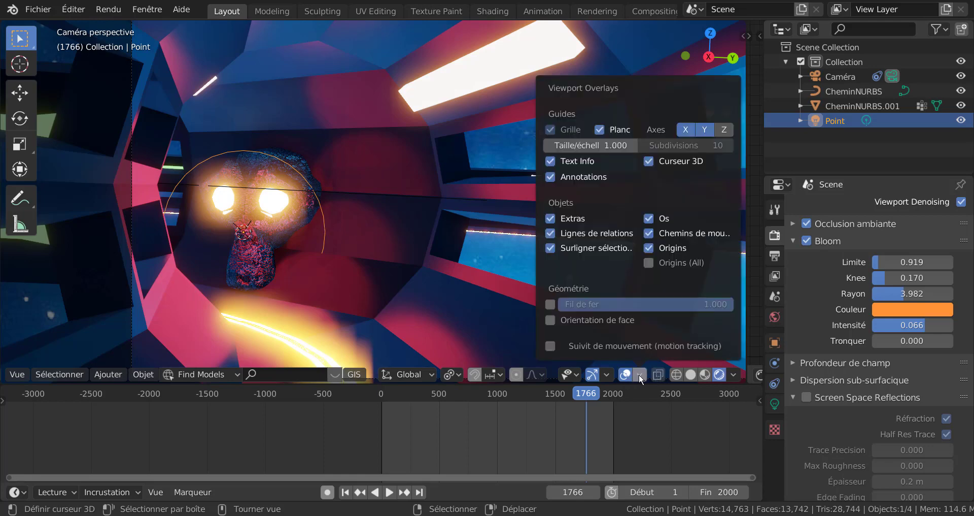
click(551, 218)
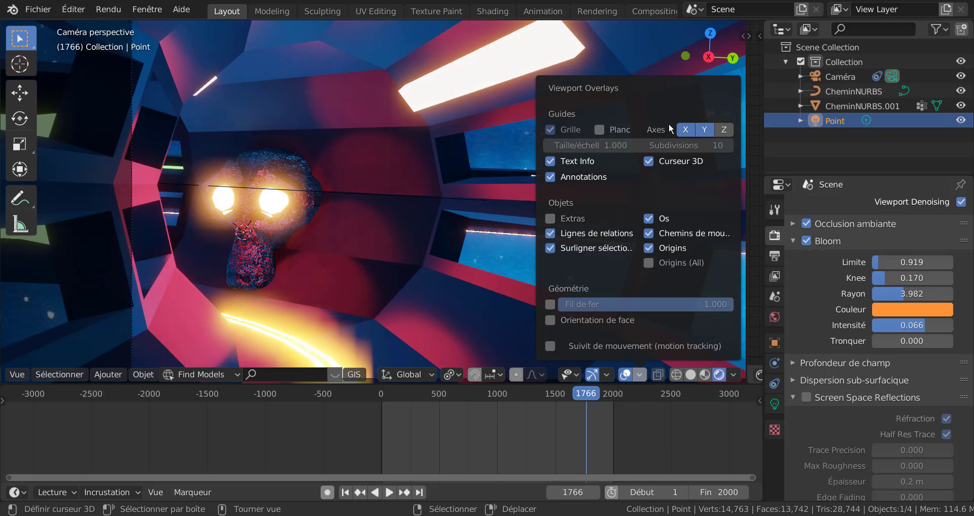
click(686, 129)
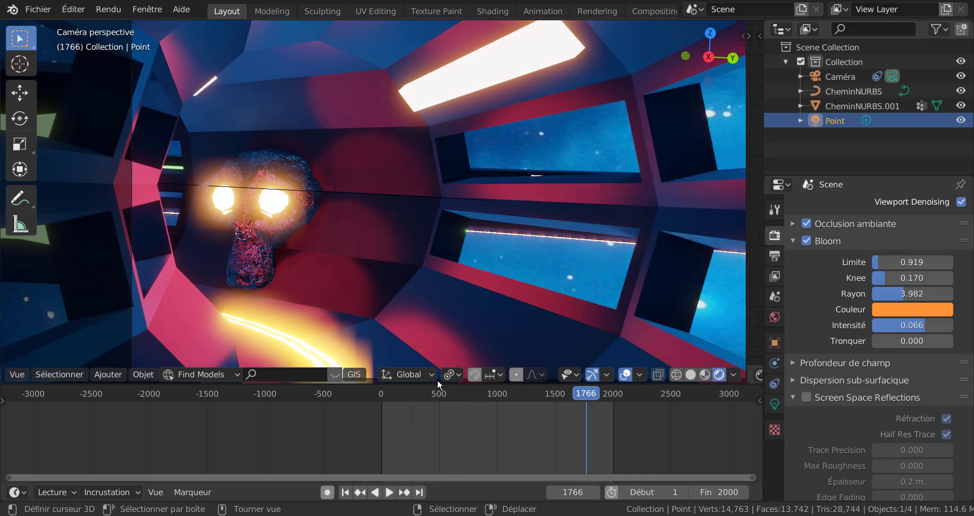
Resume the animation and adjust Bloom to a threshold (Limite) of 1.043 and a radius of 1.574
click(390, 492)
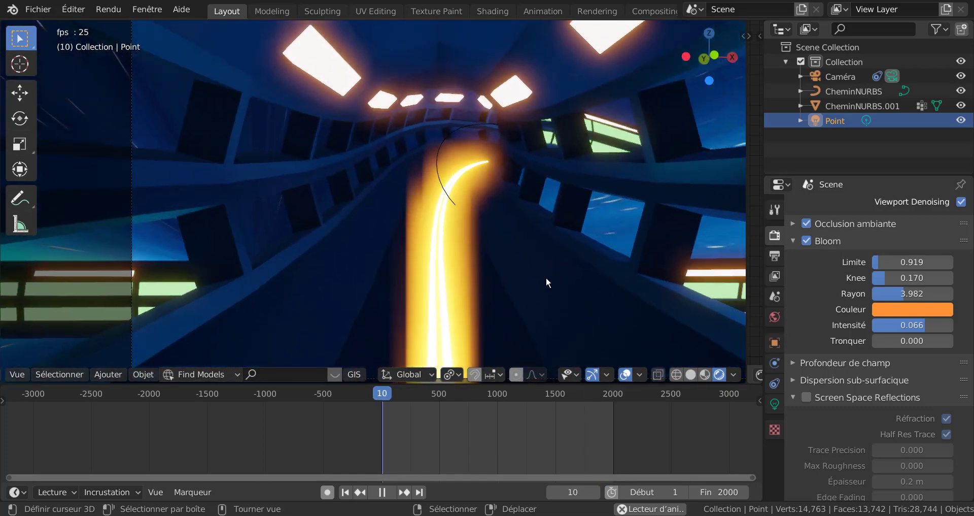
drag(903, 293, 878, 294)
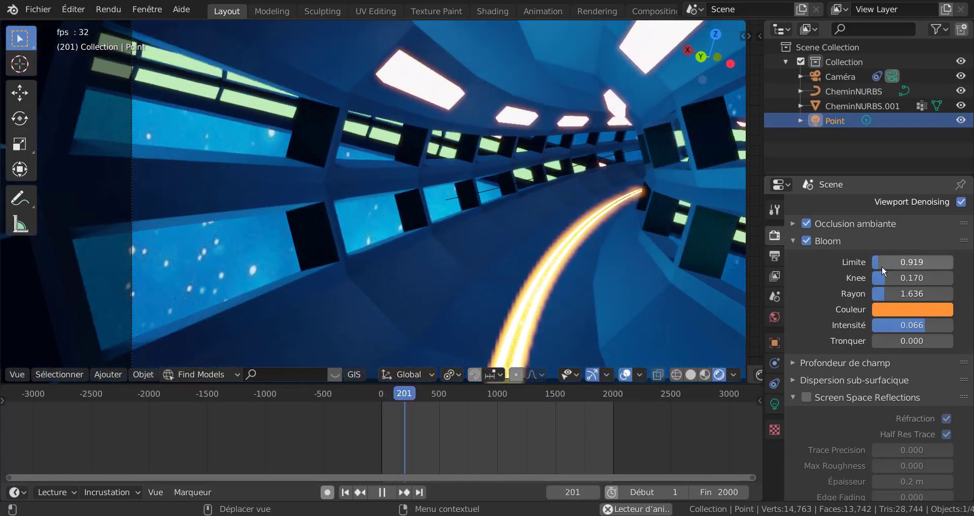
mouse_move(883, 264)
mouse_down()
mouse_move(921, 257)
mouse_move(885, 264)
mouse_up()
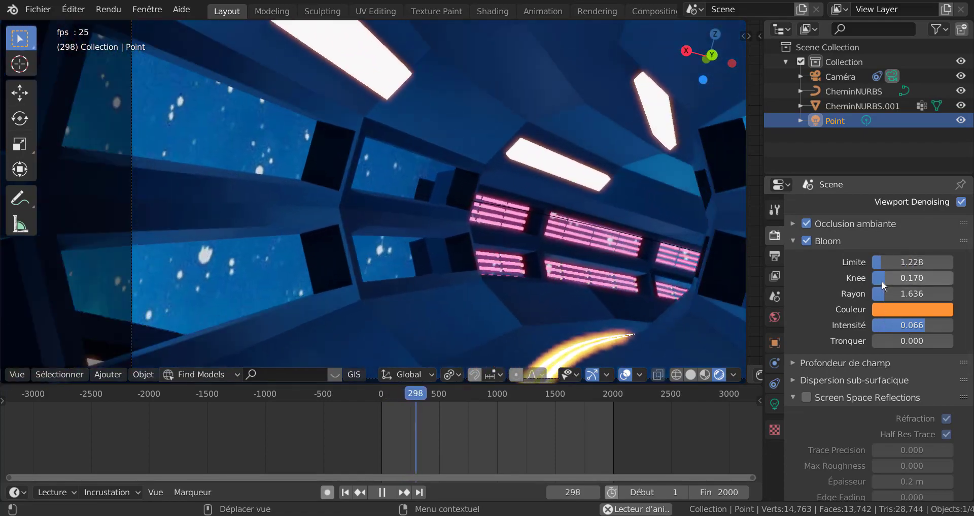
drag(881, 292, 872, 294)
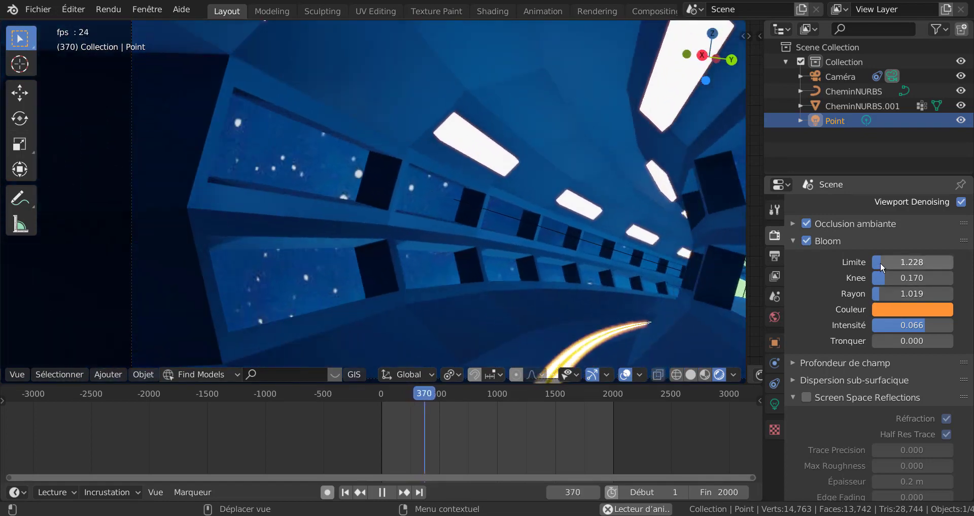
drag(881, 262, 792, 273)
drag(871, 269, 890, 287)
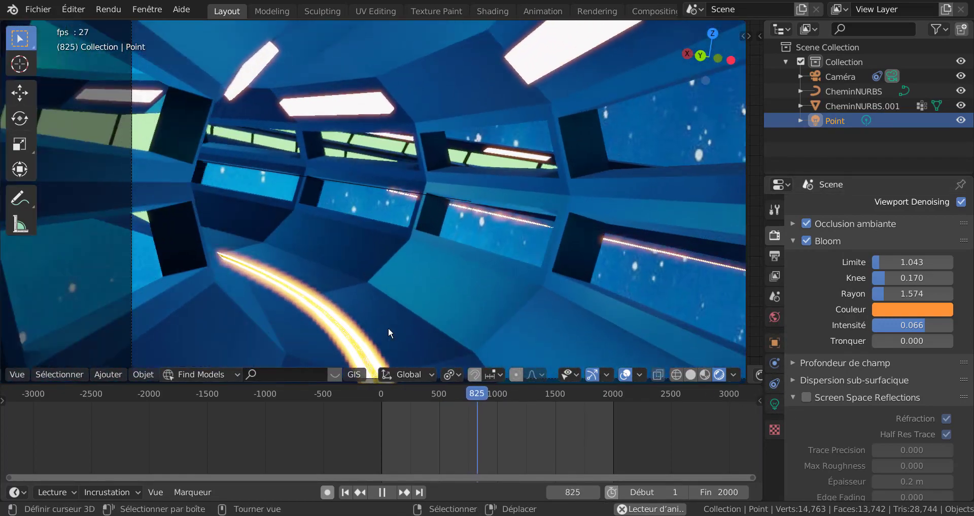
Select the tunnel mesh and set the emission strength of its yellow floor-strip material to 28.357
click(540, 342)
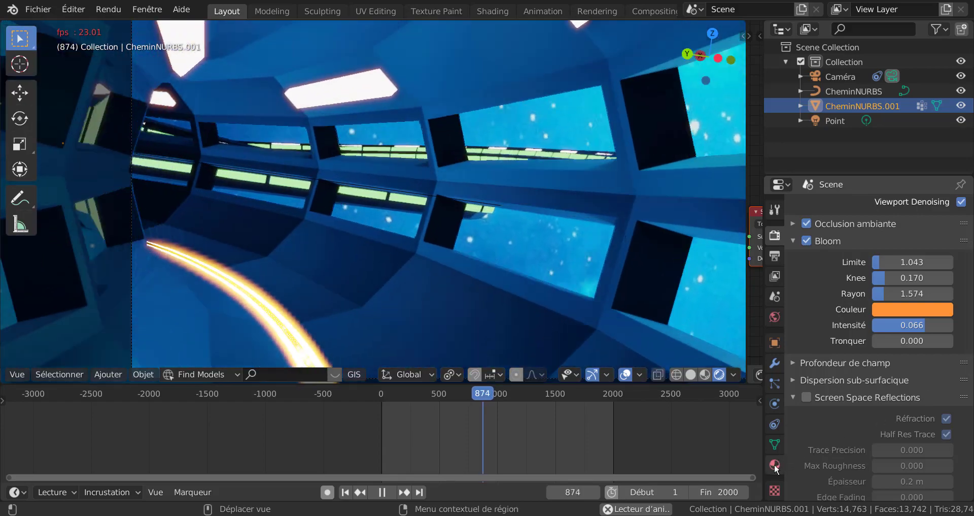
click(775, 464)
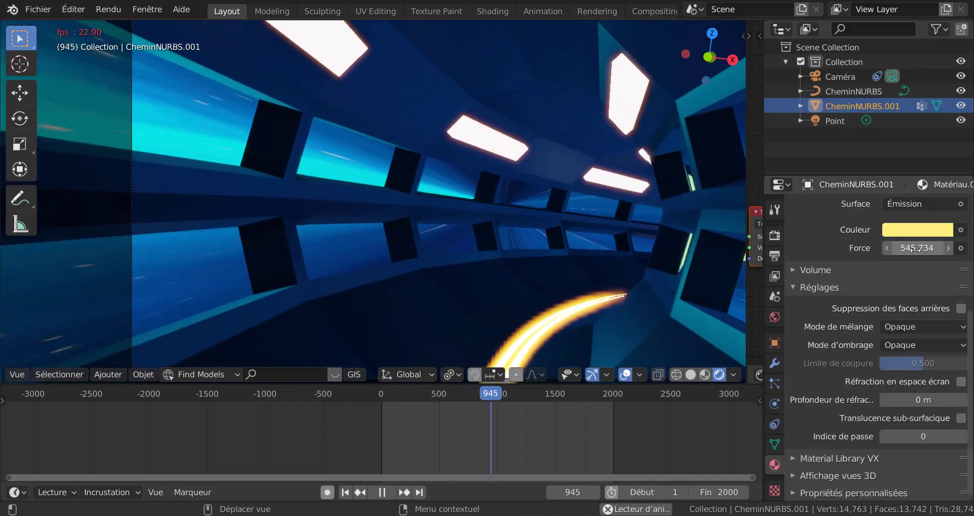
drag(927, 251, 687, 287)
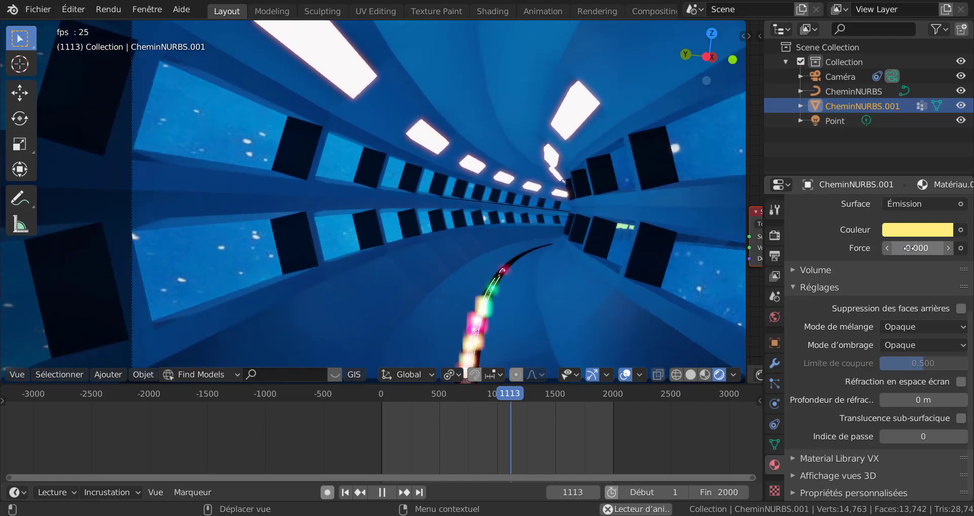
drag(907, 248, 945, 244)
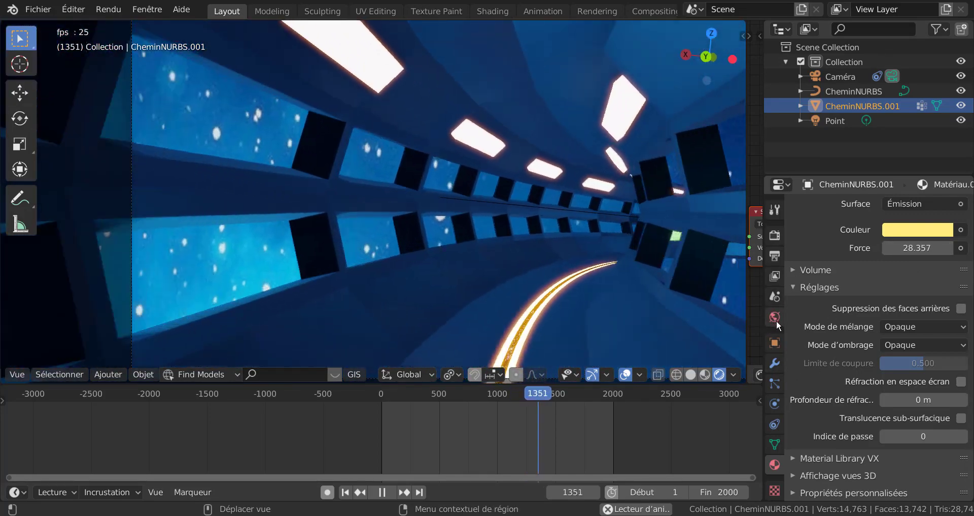
Set the Bloom colour to light green and its radius to 2.253 while the animation plays
click(775, 235)
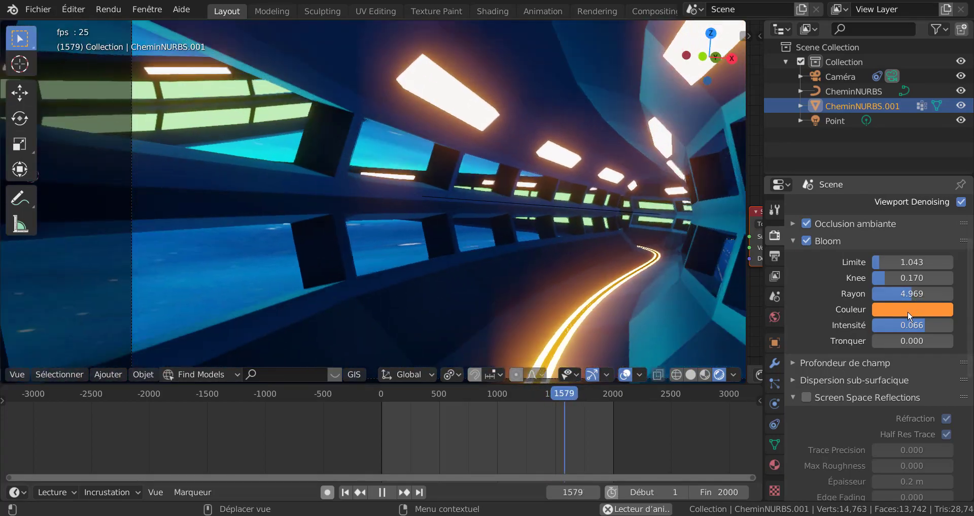
click(908, 311)
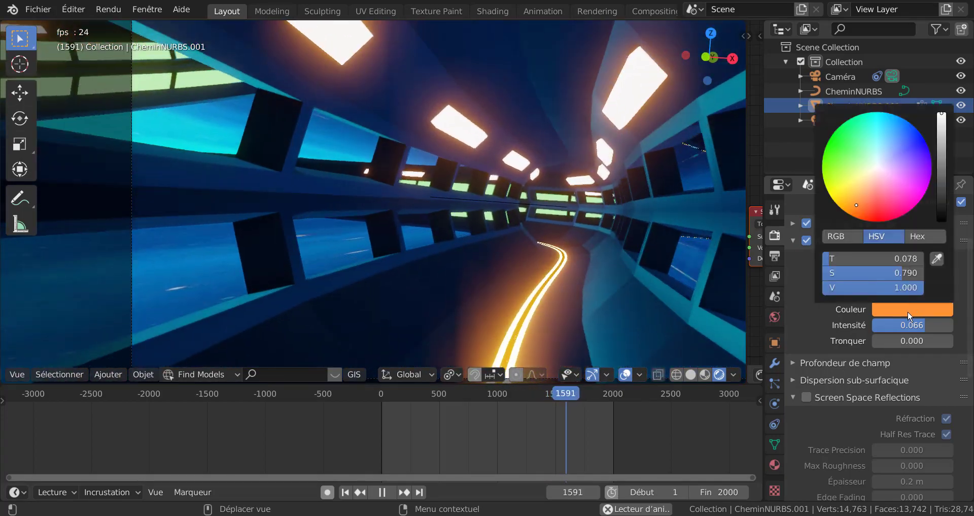
click(880, 206)
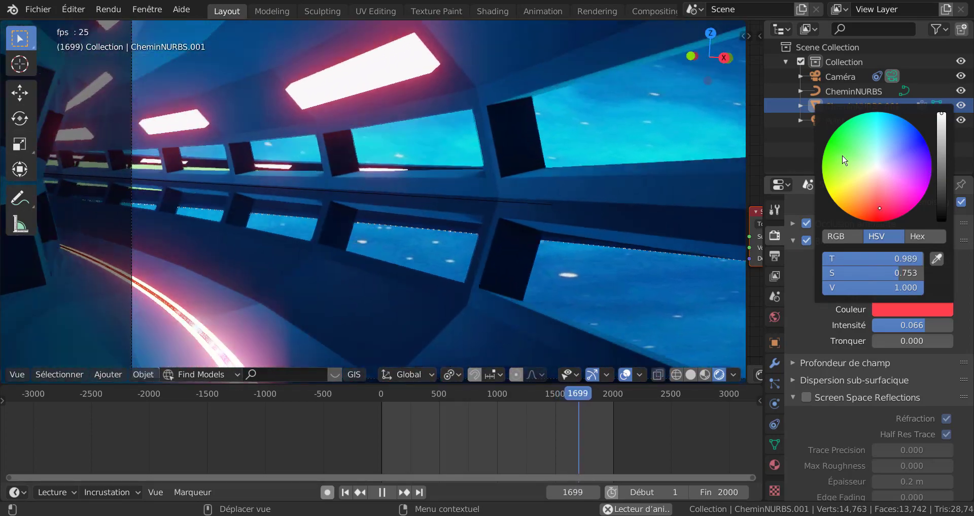
click(843, 156)
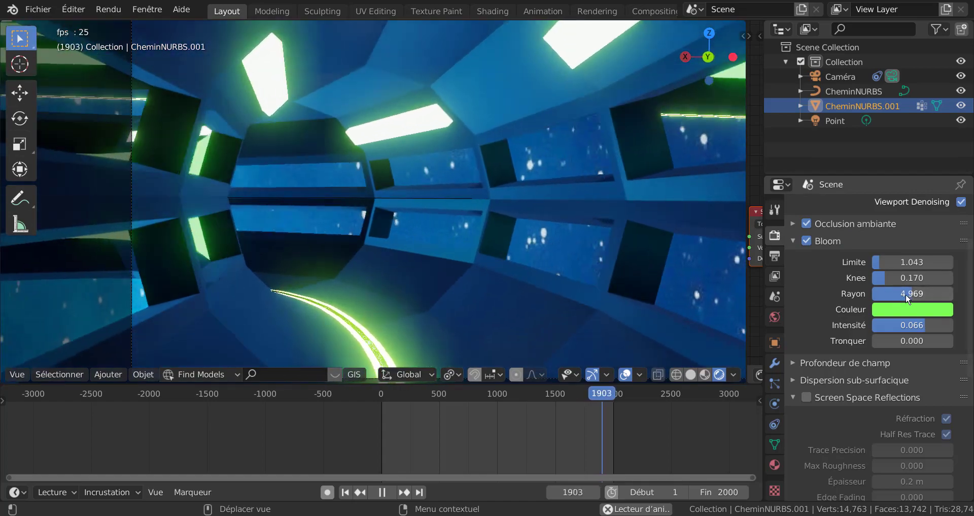
drag(906, 293, 887, 294)
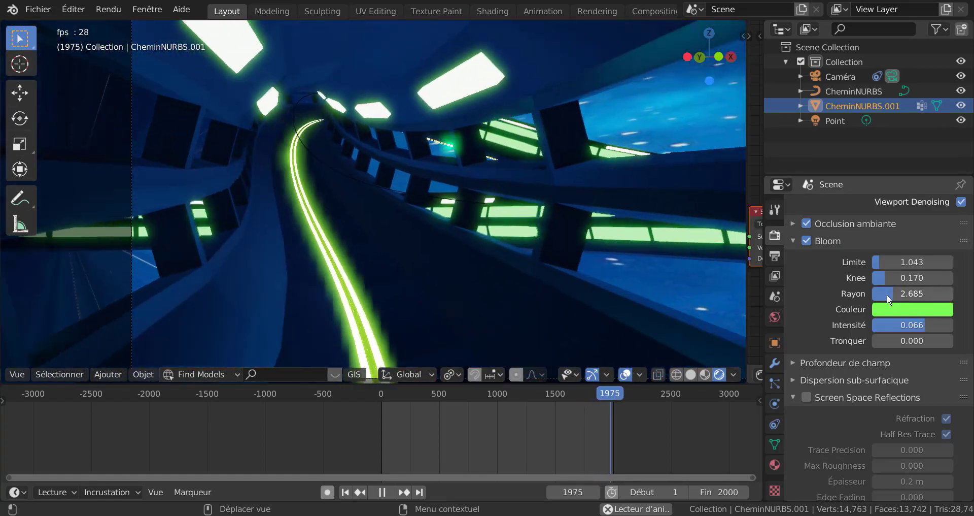
drag(887, 294, 884, 305)
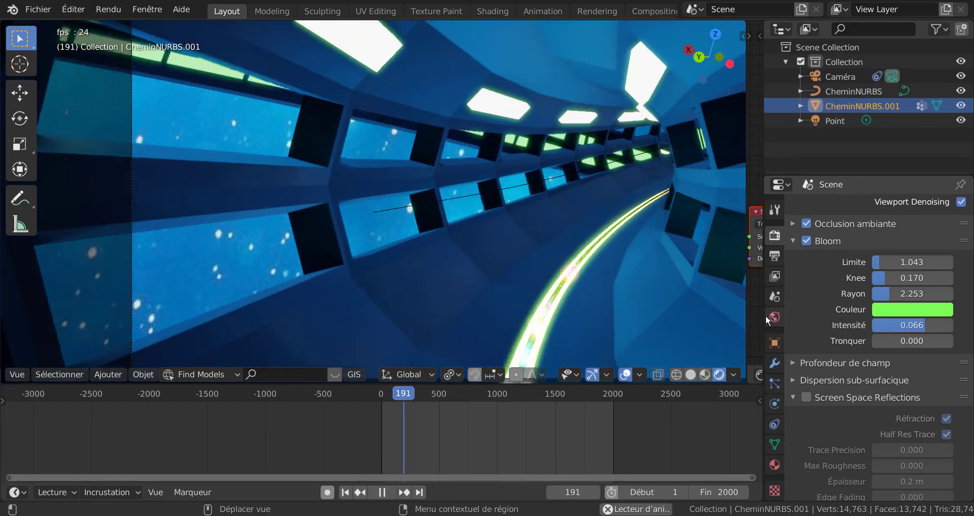
Set the world background image's colour space to Filmic Log and the background strength to 19.436
click(772, 315)
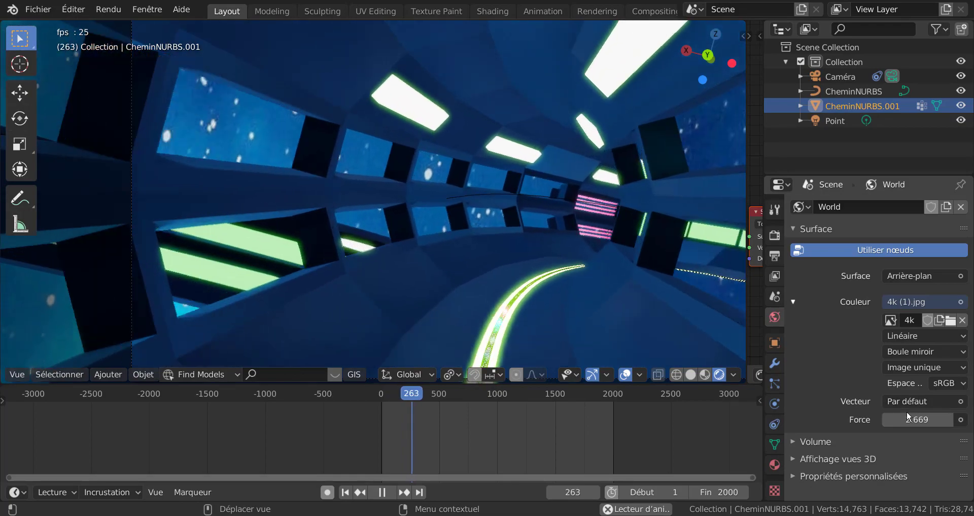
drag(902, 419, 929, 420)
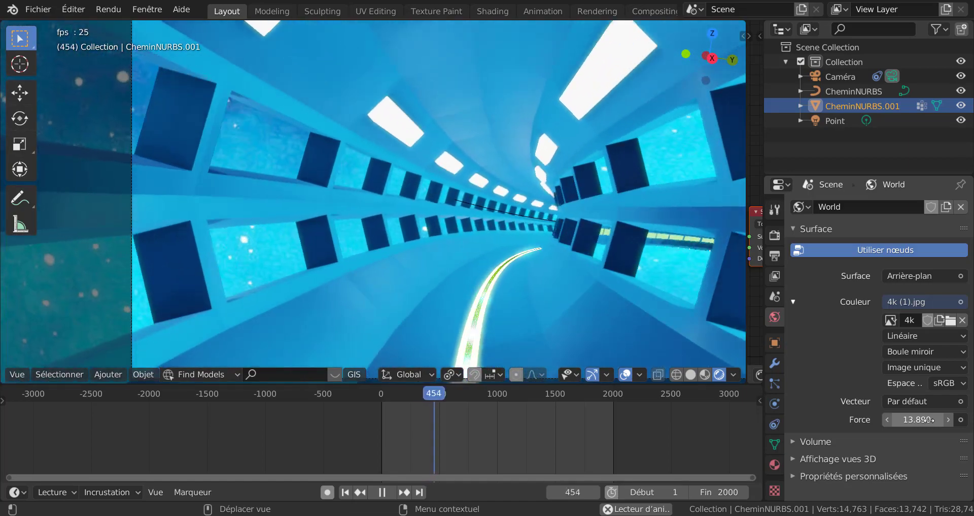
drag(938, 420, 944, 419)
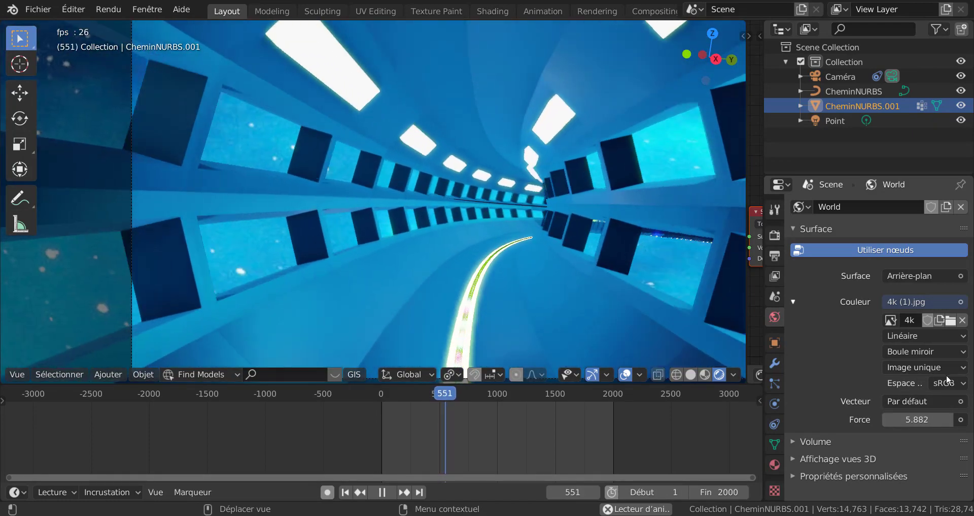
click(946, 383)
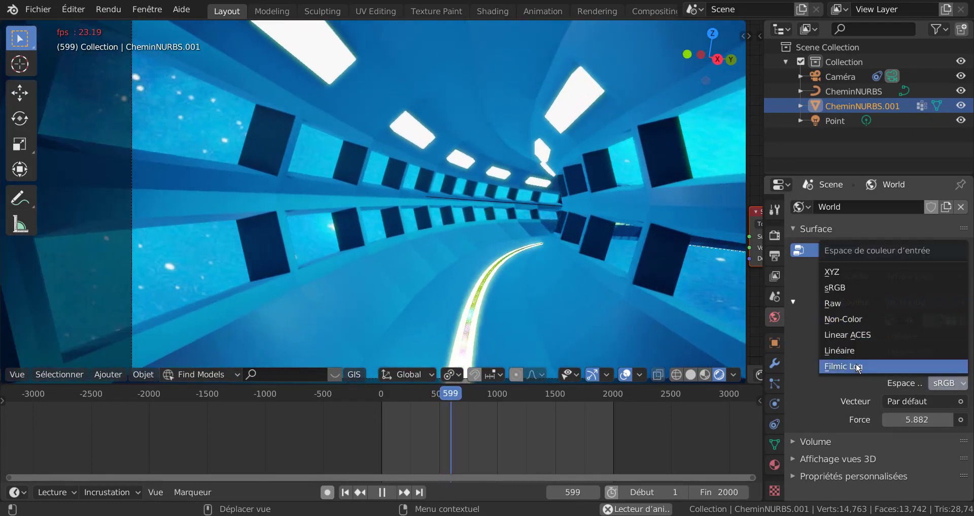
click(857, 364)
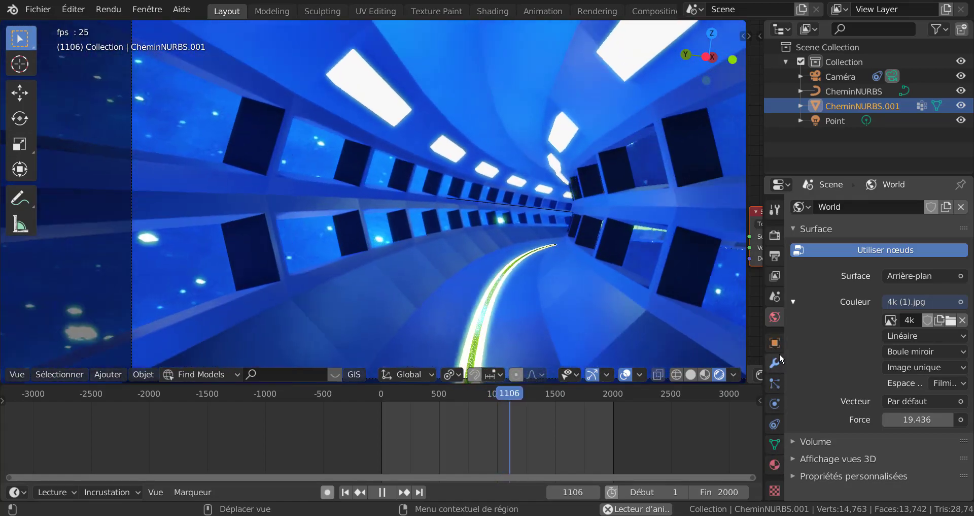
Raise the Bloom threshold (Limite) to 10.000 and its radius (Rayon) to 7.130 while the animation plays
click(776, 256)
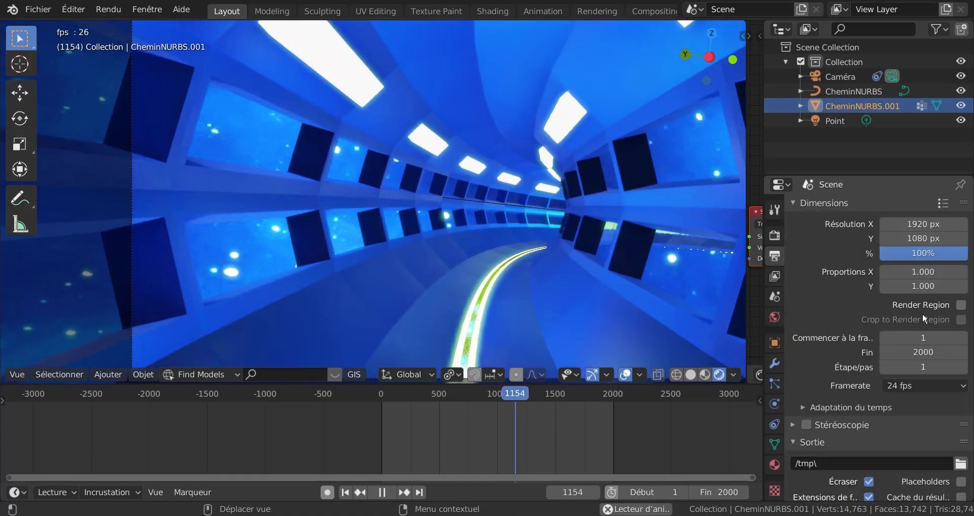
click(774, 235)
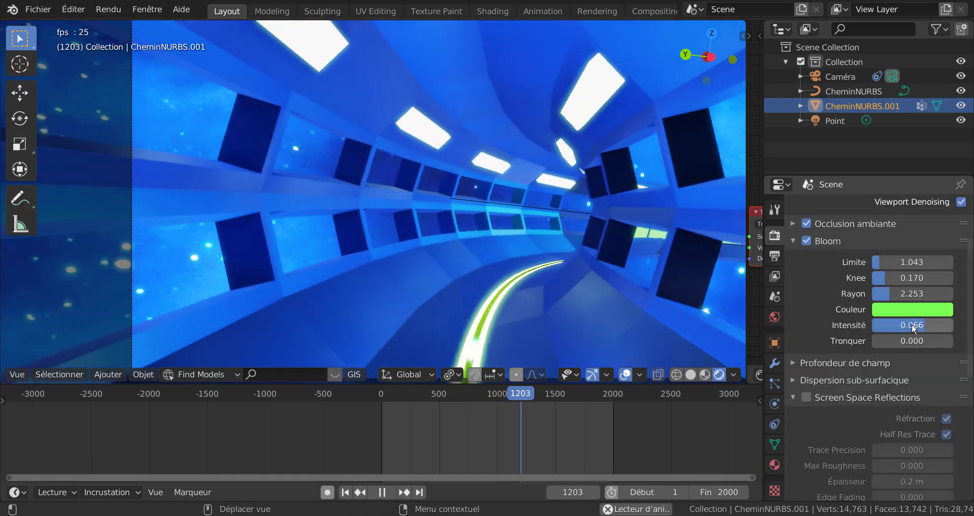
drag(891, 293, 906, 293)
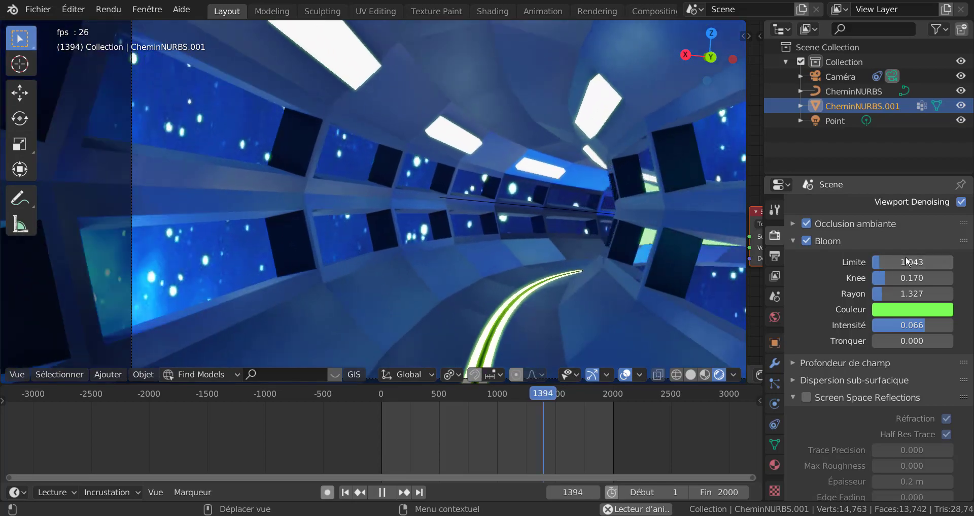
drag(878, 263, 904, 260)
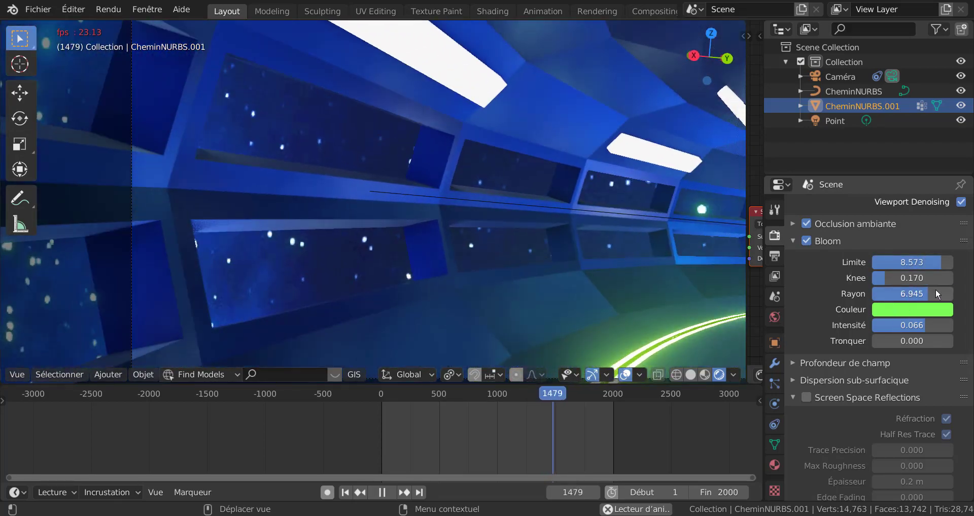
drag(936, 290, 937, 290)
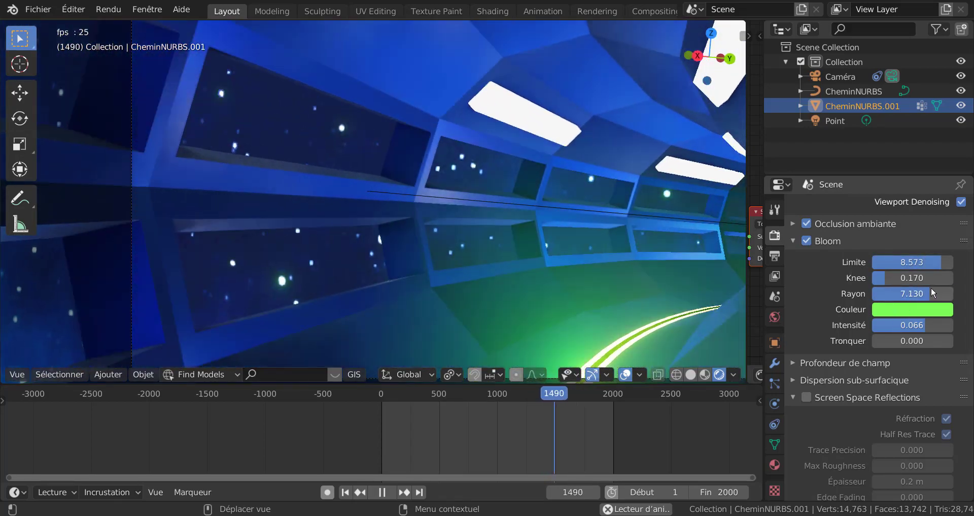
drag(911, 261, 956, 260)
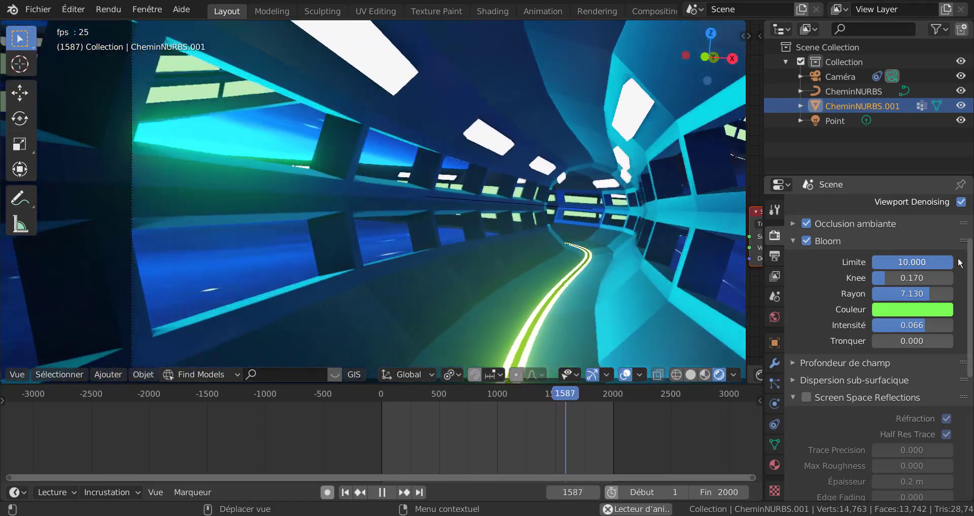
mouse_move(924, 260)
mouse_down()
mouse_move(855, 277)
mouse_move(943, 264)
mouse_up()
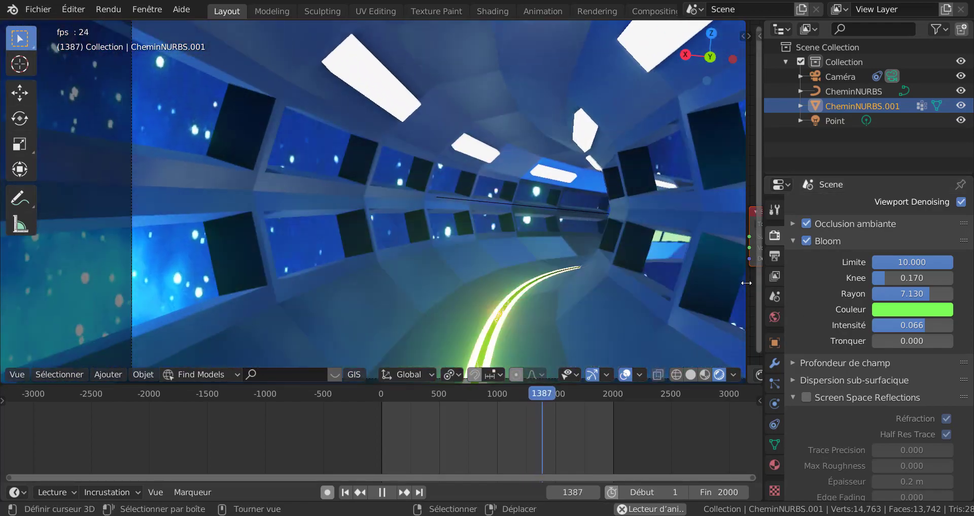
Join the shader editor area into the 3D viewport so the camera view fills the whole width
drag(746, 282, 600, 246)
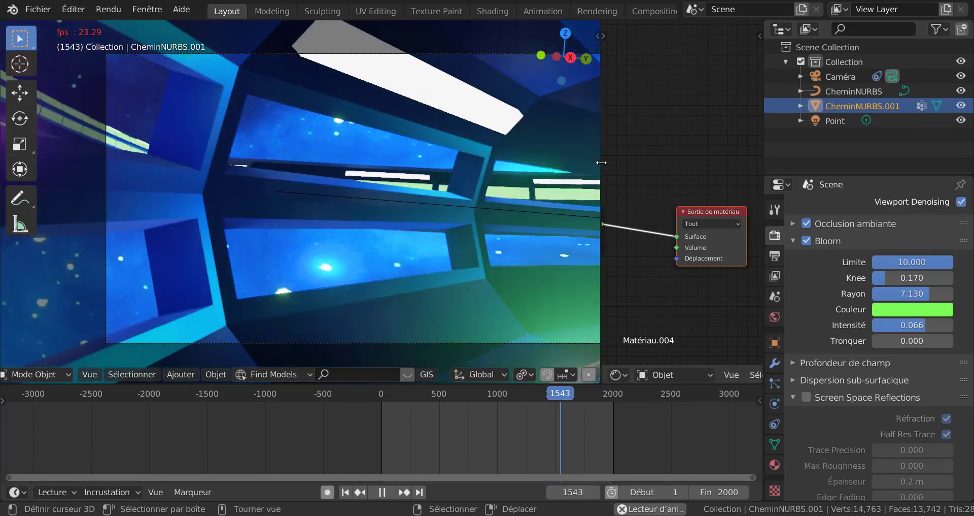
right_click(601, 162)
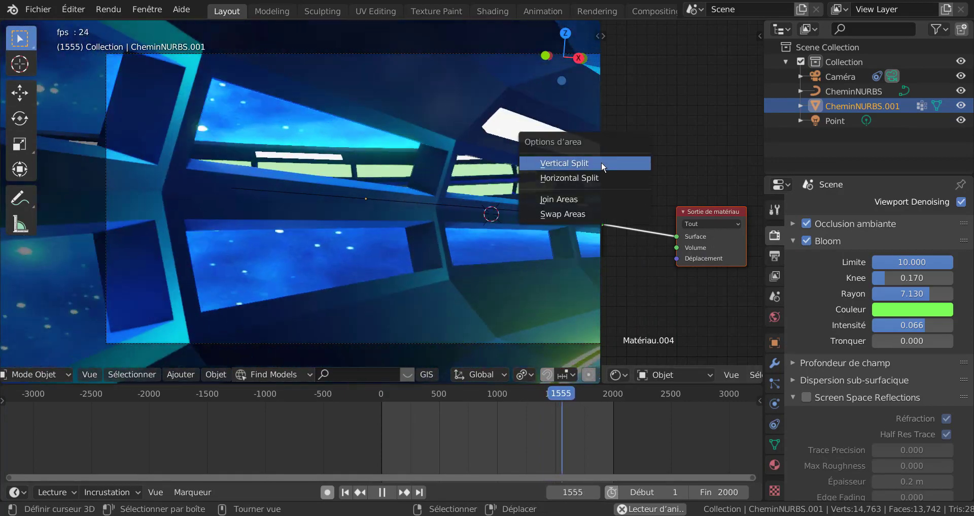
click(598, 199)
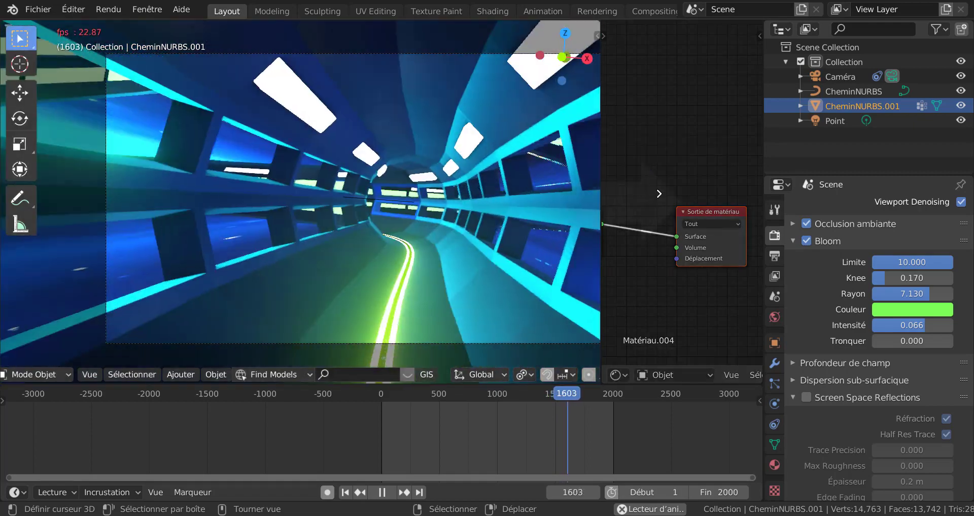
click(659, 307)
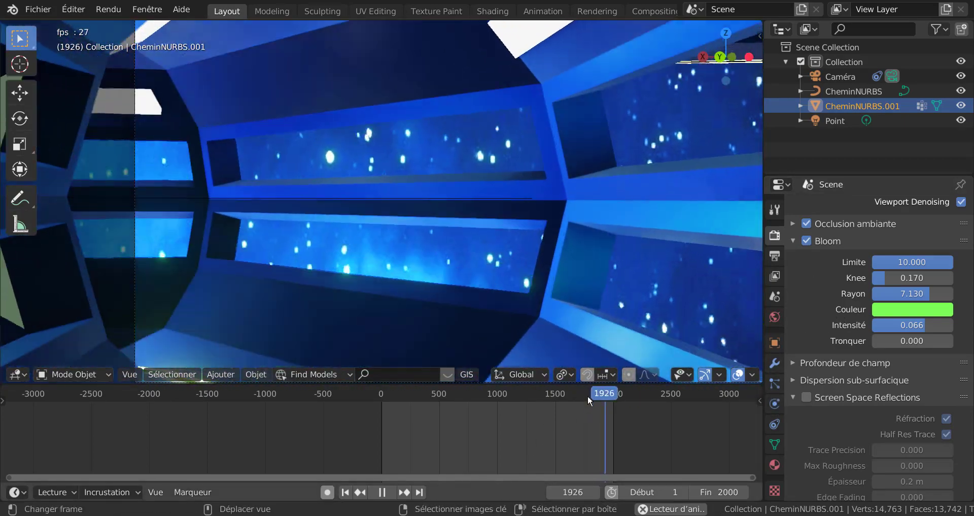
Stop the animation at frame 1759 and pick the monkey head's eye faces in Edit Mode to activate their material
click(549, 394)
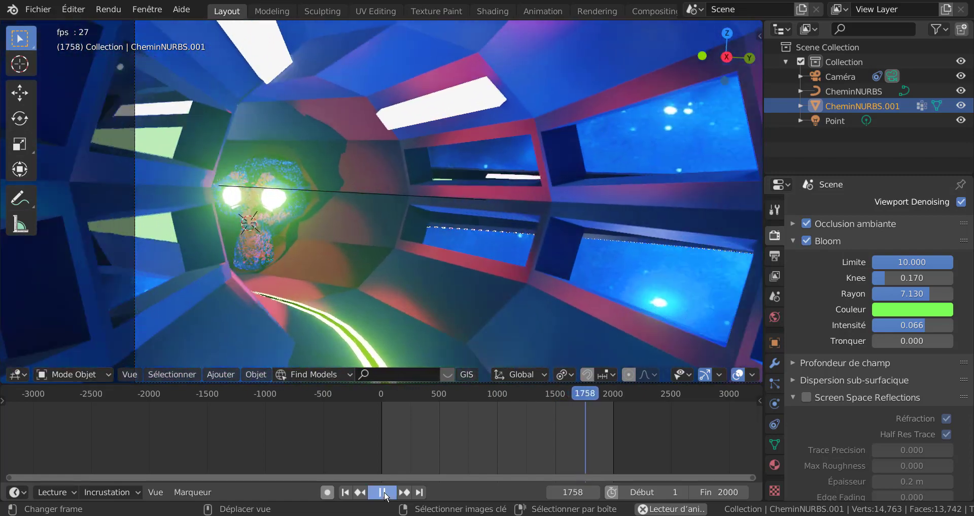
click(383, 493)
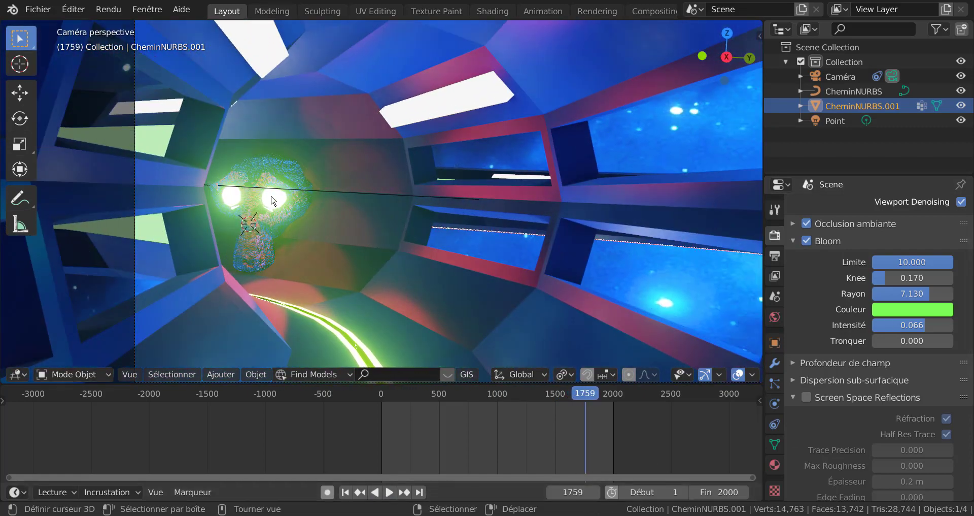
key(Tab)
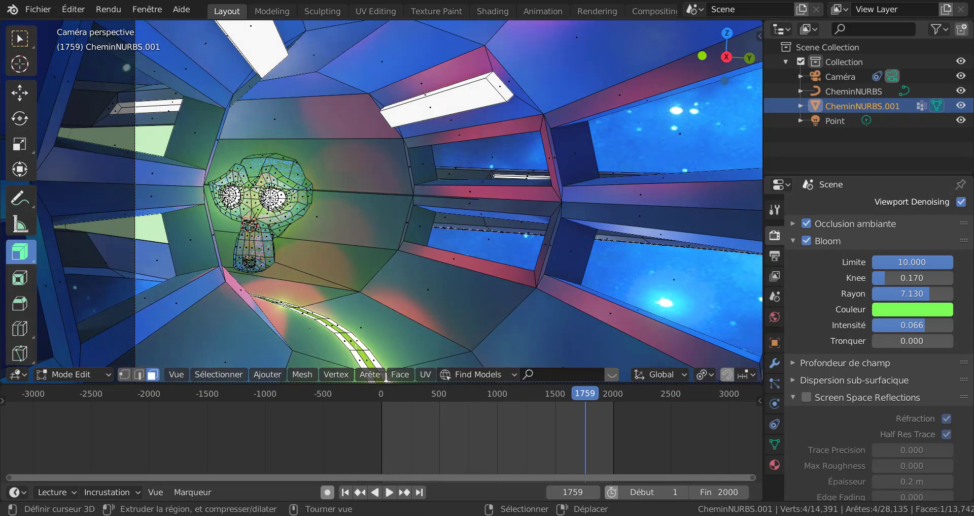
shift+click(273, 204)
shift+click(278, 200)
key(Tab)
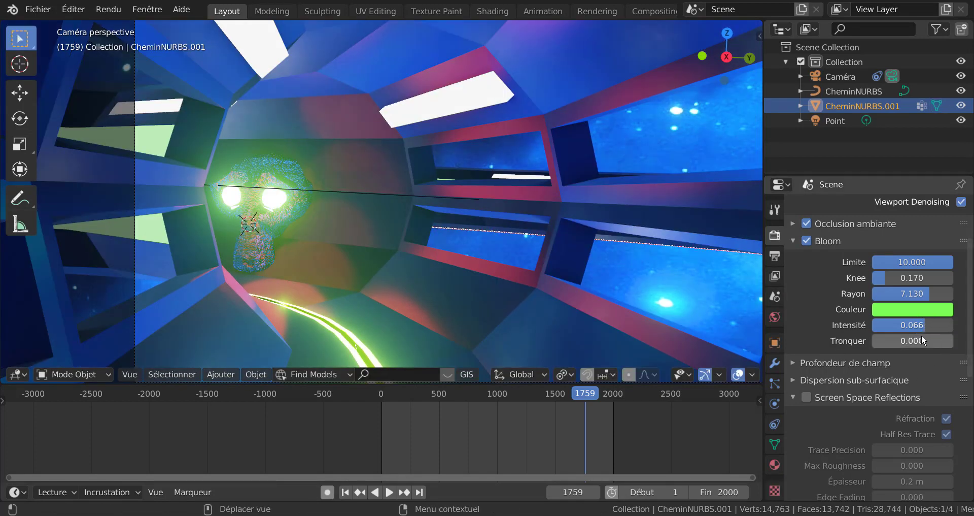
Give the monkey's eye material a magenta emission colour with a strength of 20.788
click(775, 464)
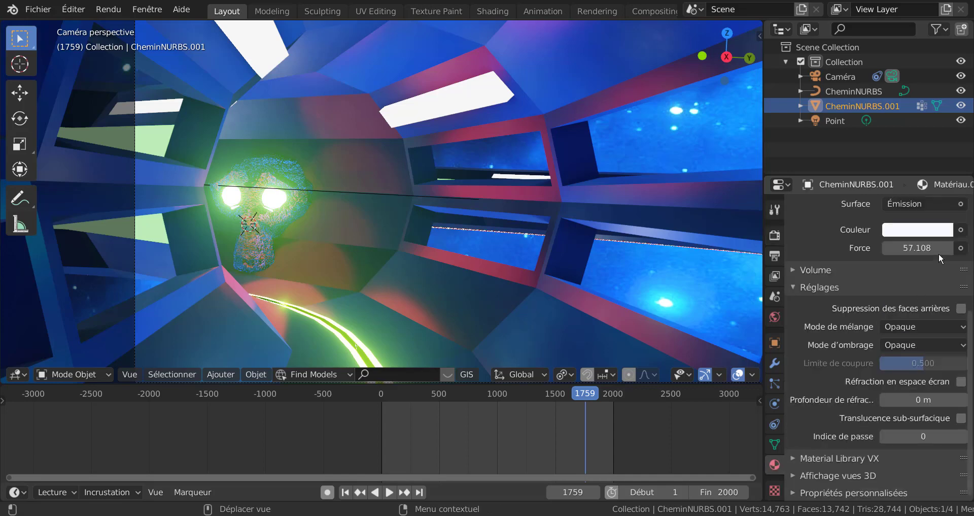
drag(920, 248, 870, 256)
click(909, 234)
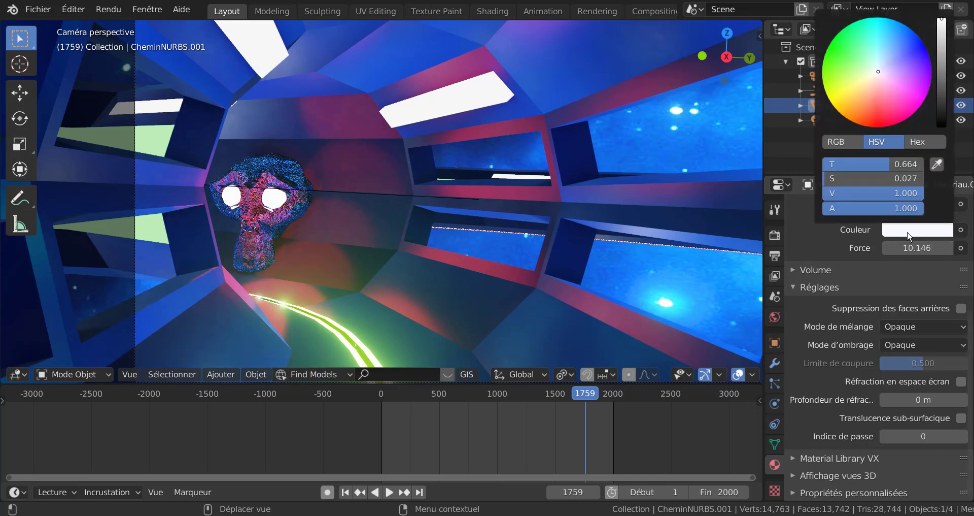
click(893, 113)
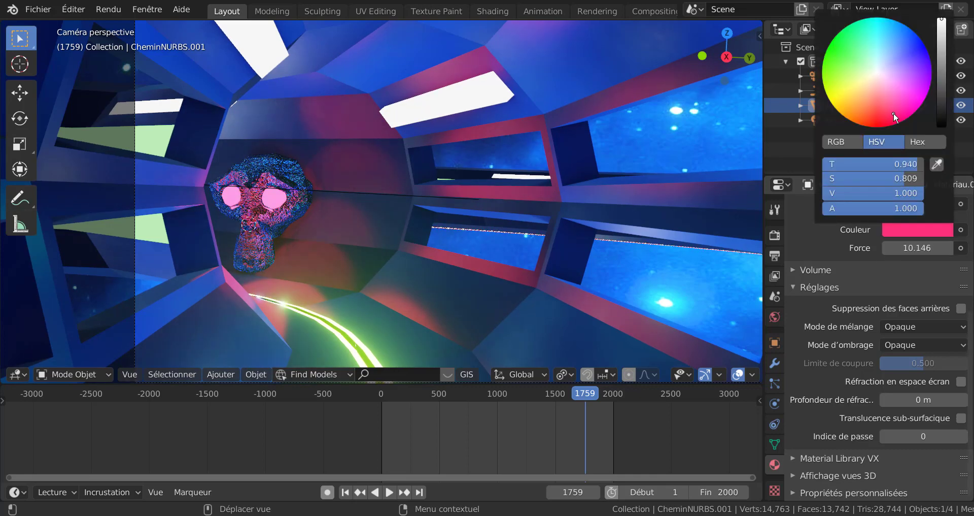
click(915, 99)
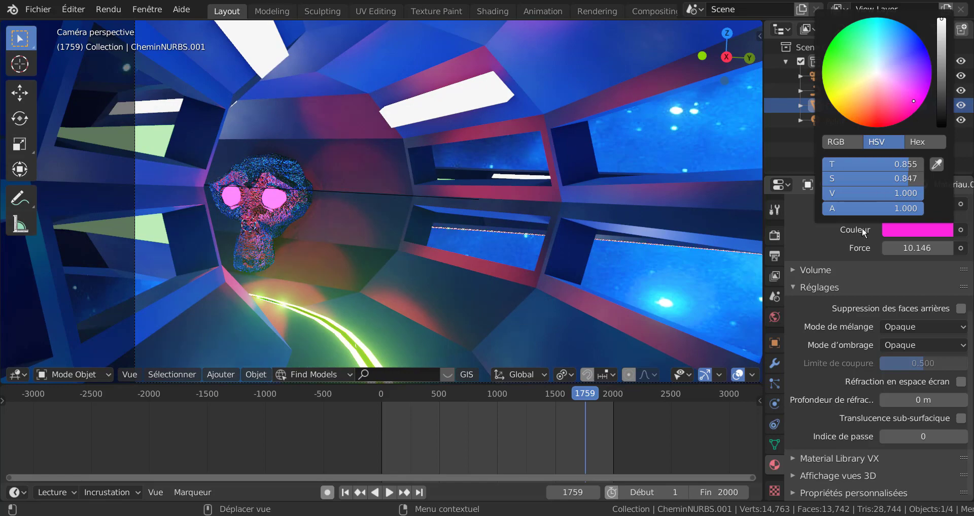
mouse_move(918, 247)
mouse_down()
mouse_move(967, 248)
mouse_move(921, 251)
mouse_up()
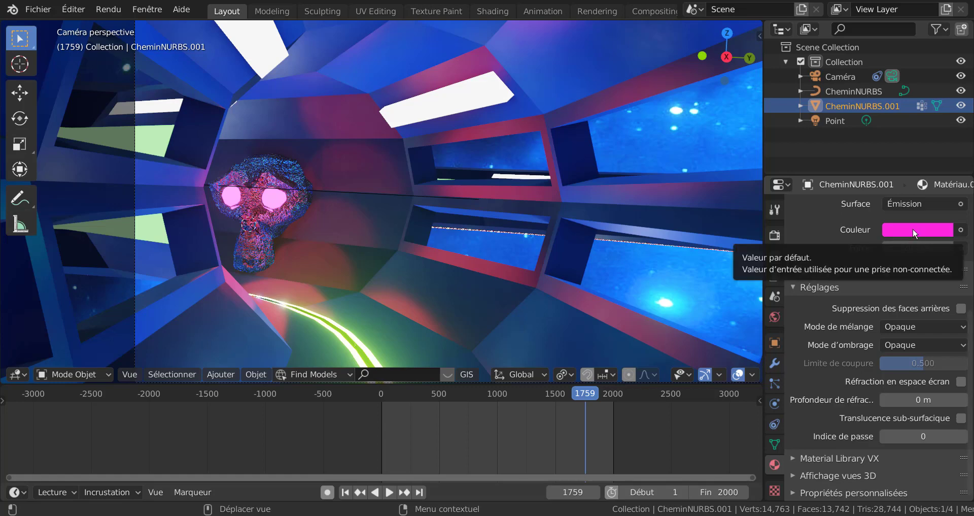
Add a material slot to the tunnel mesh with a new material that has a bright green base colour
scroll(919, 240, up, 5)
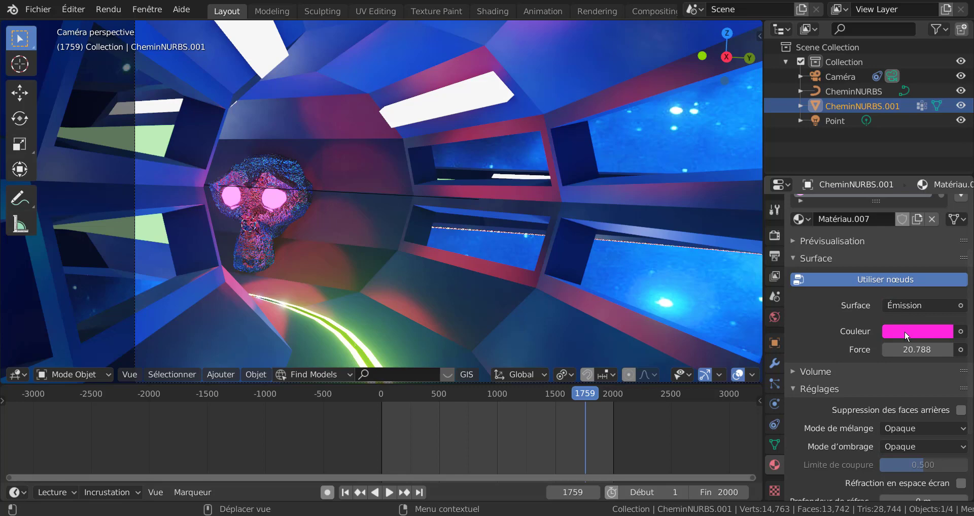
scroll(906, 331, up, 4)
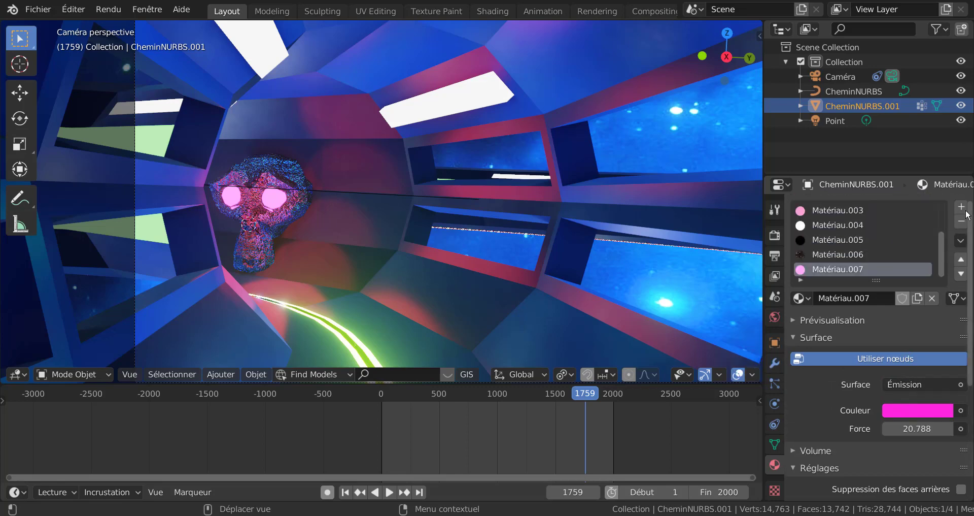
click(962, 208)
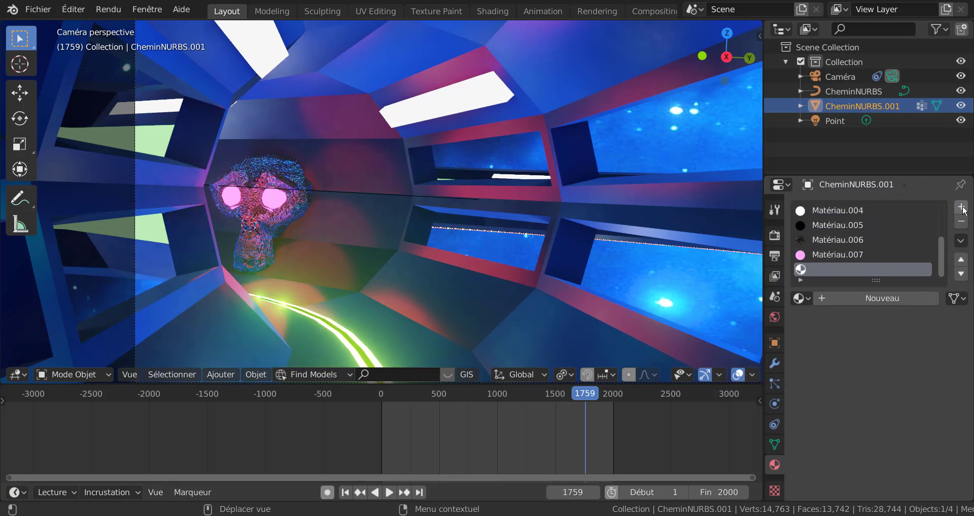
click(878, 297)
click(917, 449)
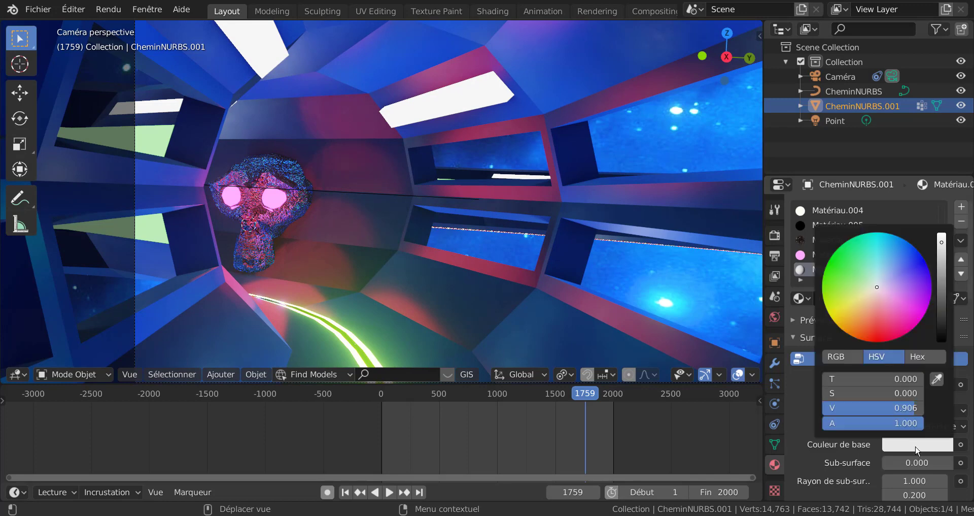
click(840, 268)
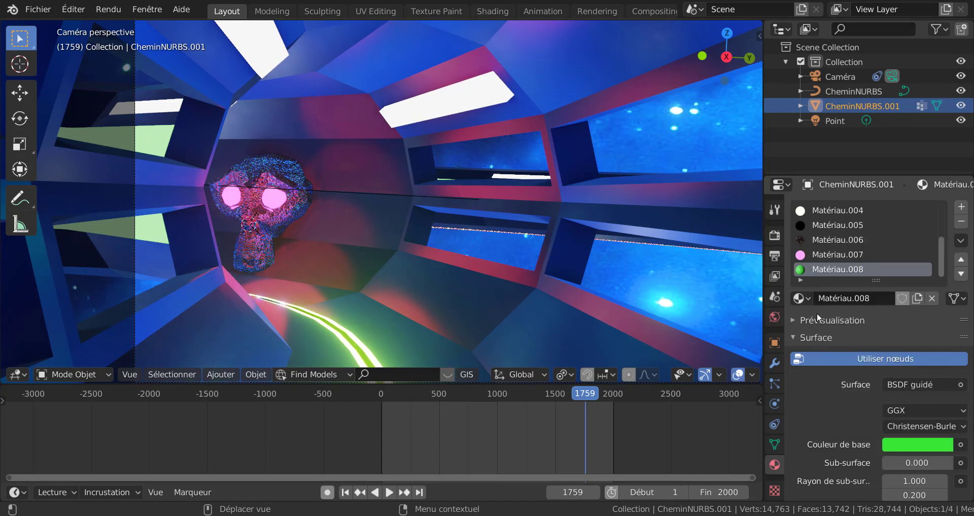
scroll(858, 238, up, 4)
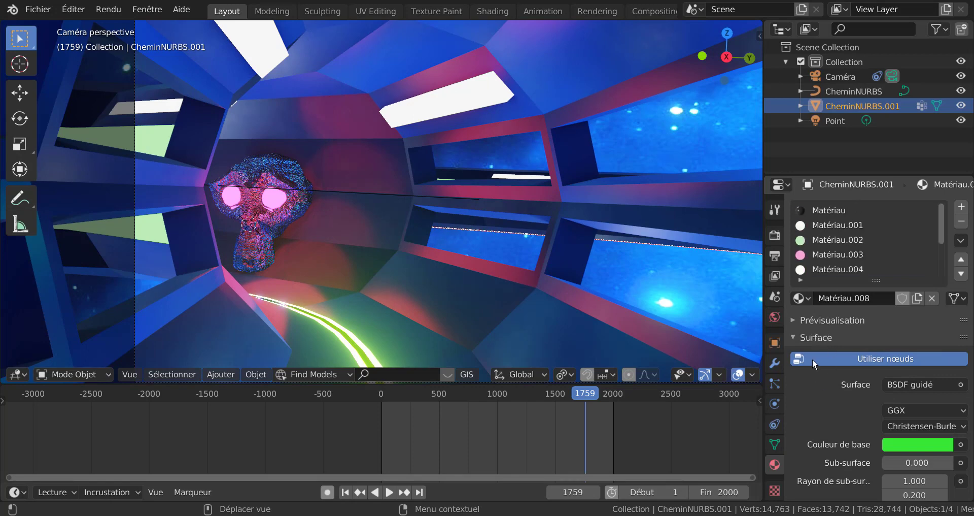
Select a face at the centre of each monkey eye in Edit Mode and grow the selection over both eyes
key(Tab)
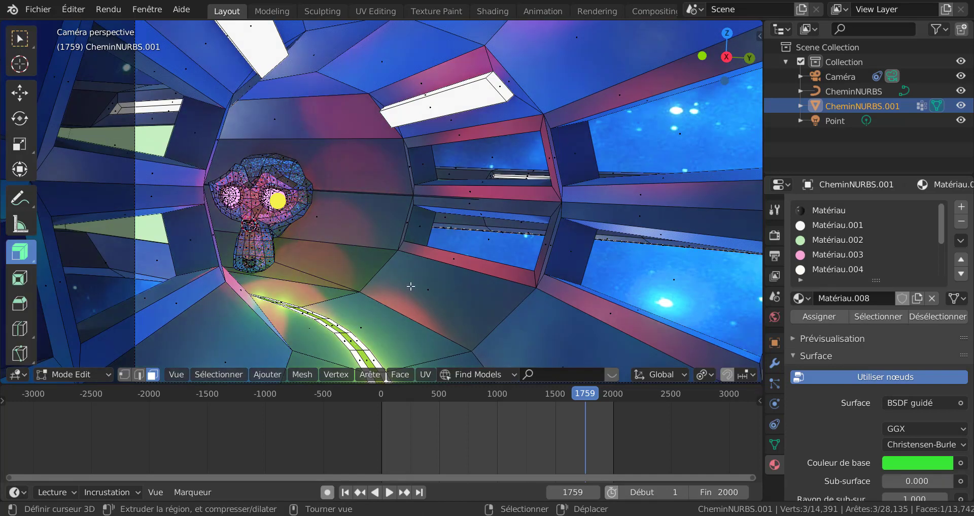
click(253, 218)
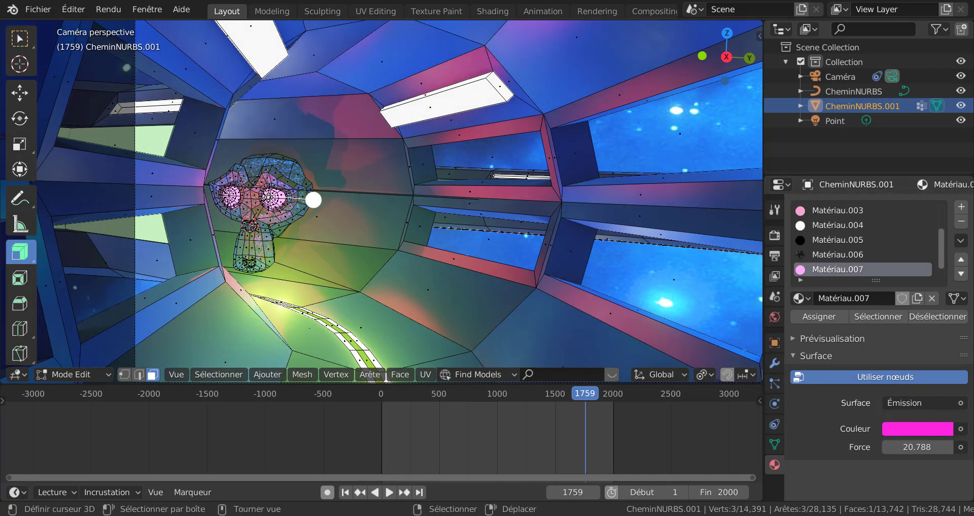
shift+click(230, 196)
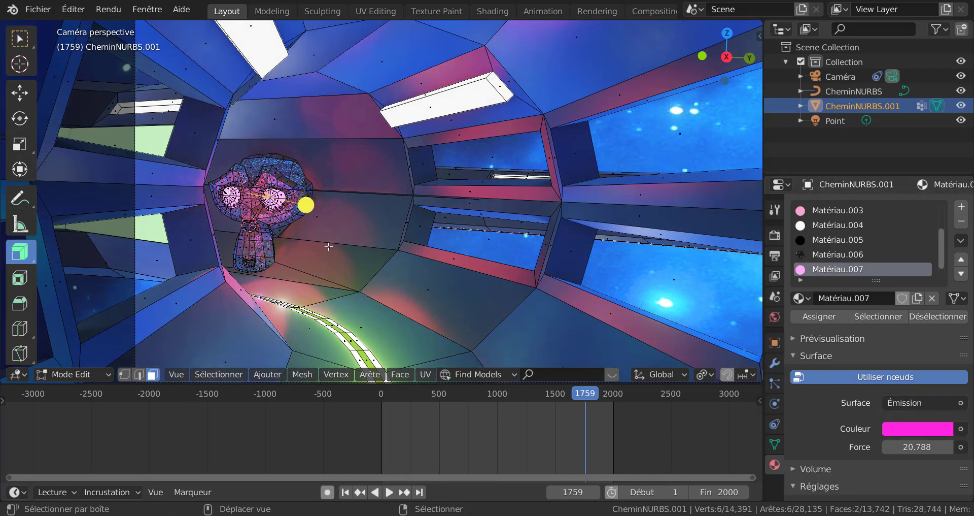
key(ctrl+KP_Add)
key(ctrl+KP_Add)
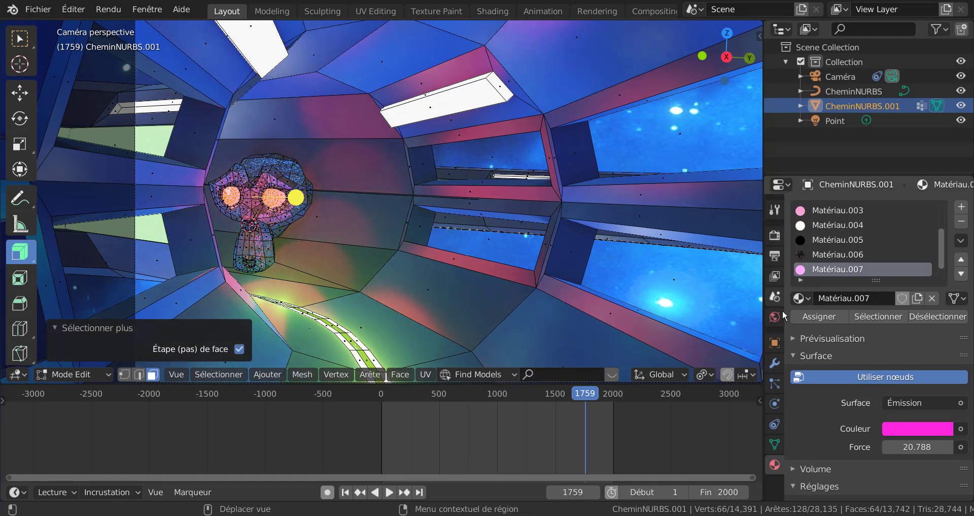
Add a material slot with a new default white material to the tunnel mesh and assign it to the selected monkey eye faces
scroll(944, 234, up, 1)
click(961, 207)
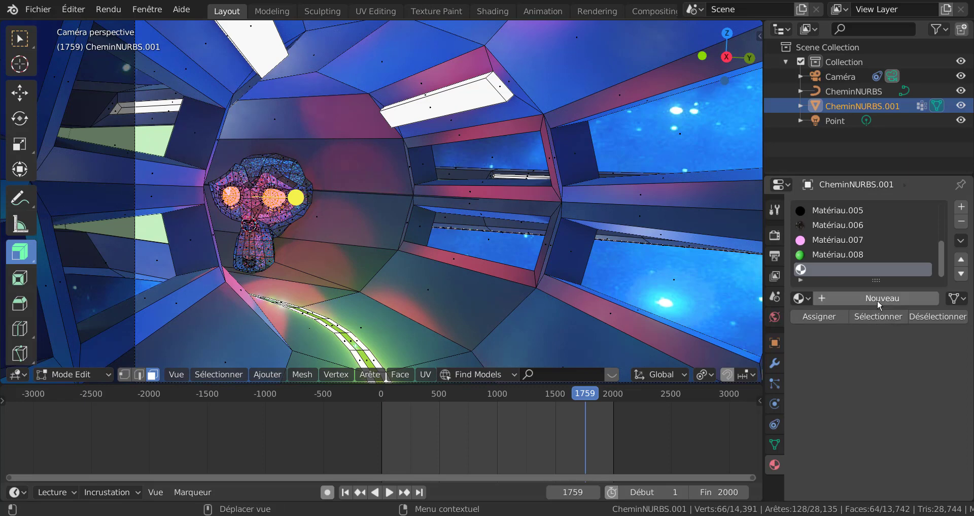
click(878, 298)
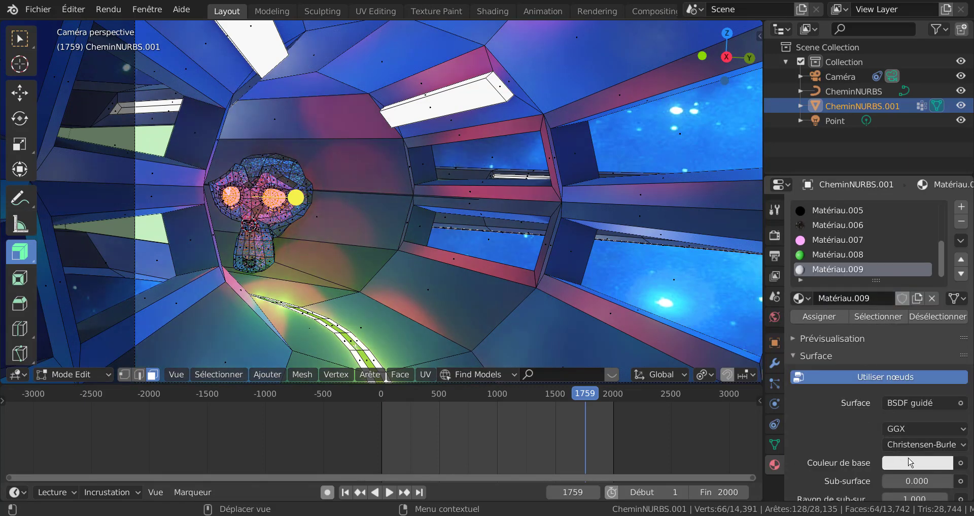
click(912, 463)
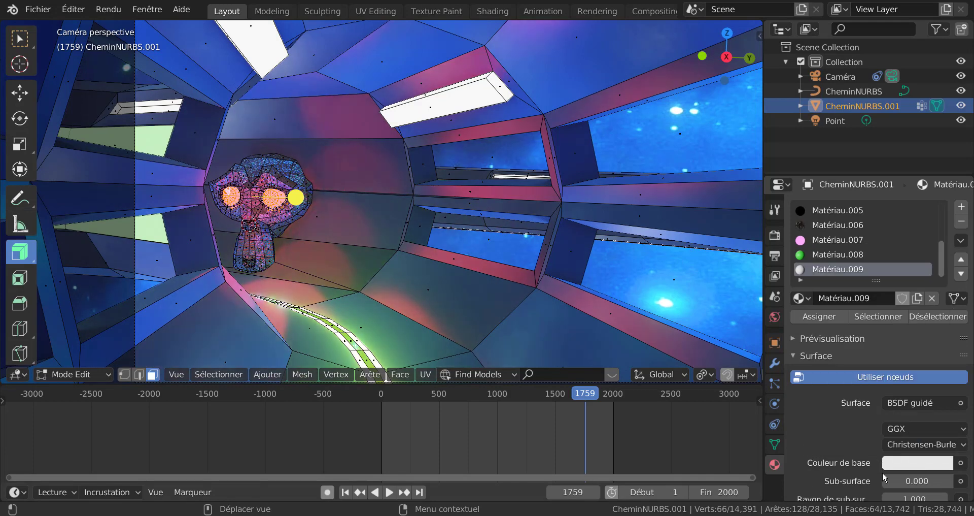
scroll(881, 396, down, 1)
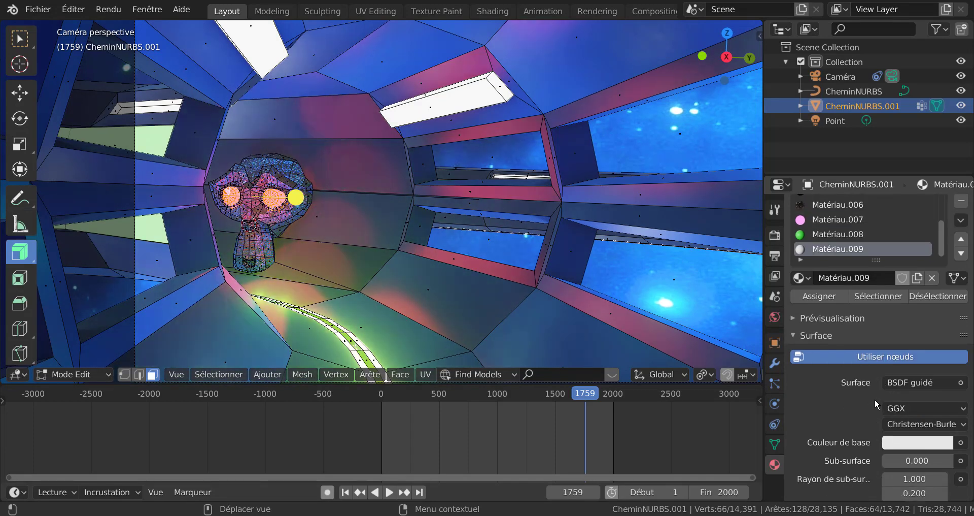
scroll(875, 398, up, 1)
click(816, 318)
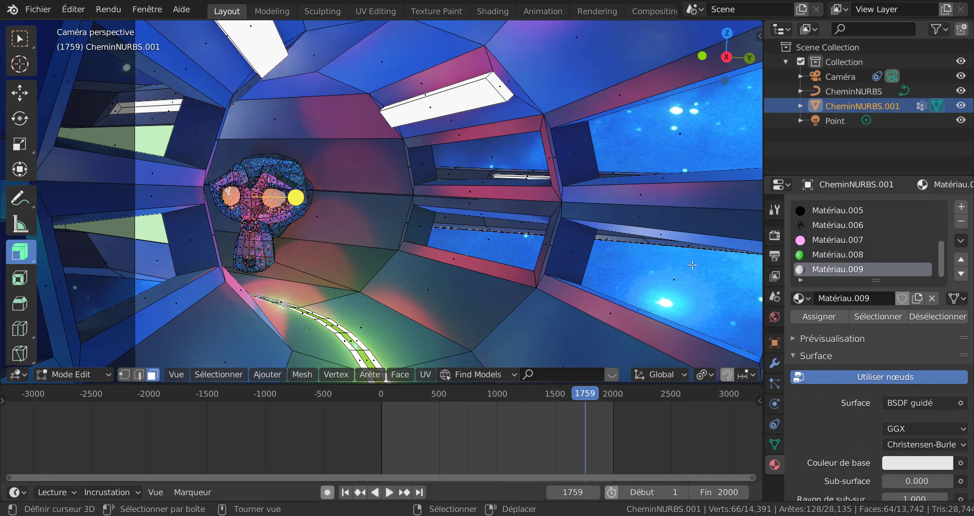
Split the 3D viewport vertically and turn the new area into a Shader Editor with its sidebar collapsed
right_click(615, 18)
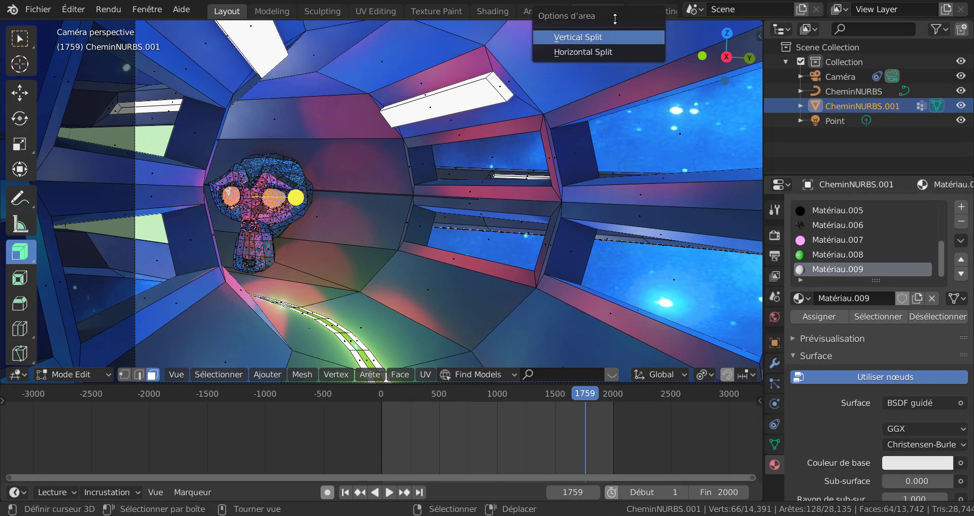
click(595, 40)
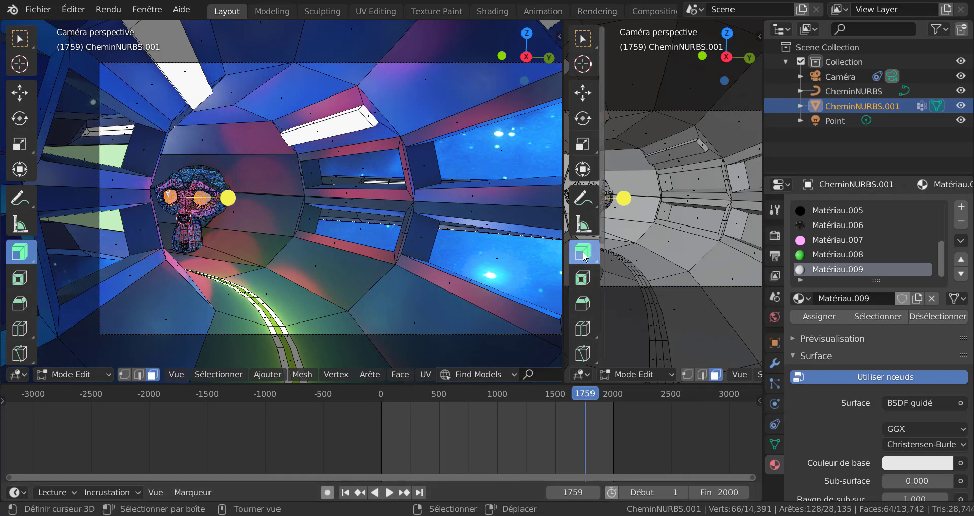
click(580, 376)
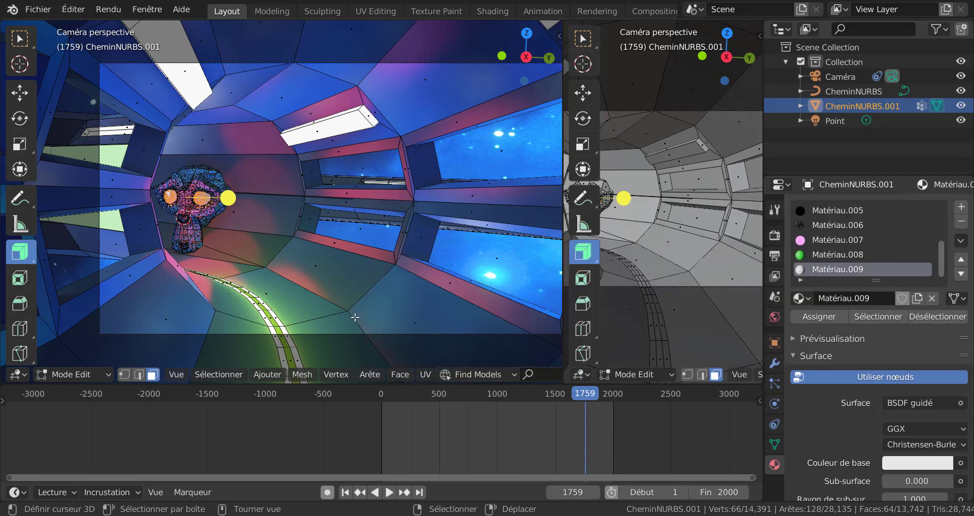
click(581, 374)
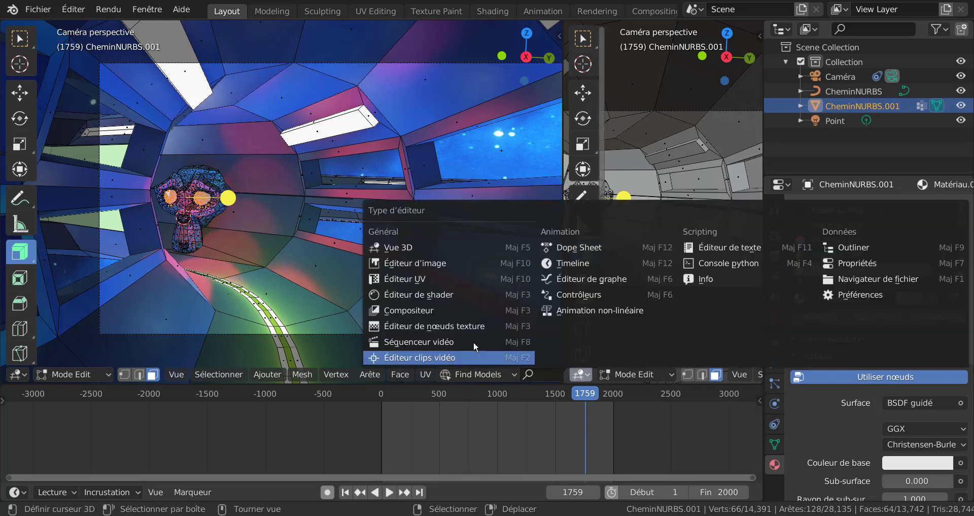
click(402, 296)
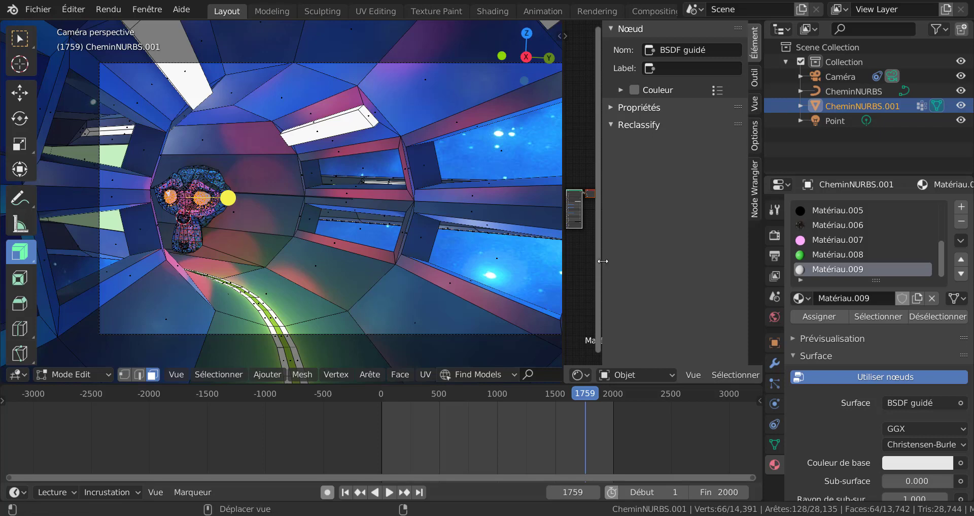
drag(605, 258, 720, 268)
scroll(686, 298, up, 3)
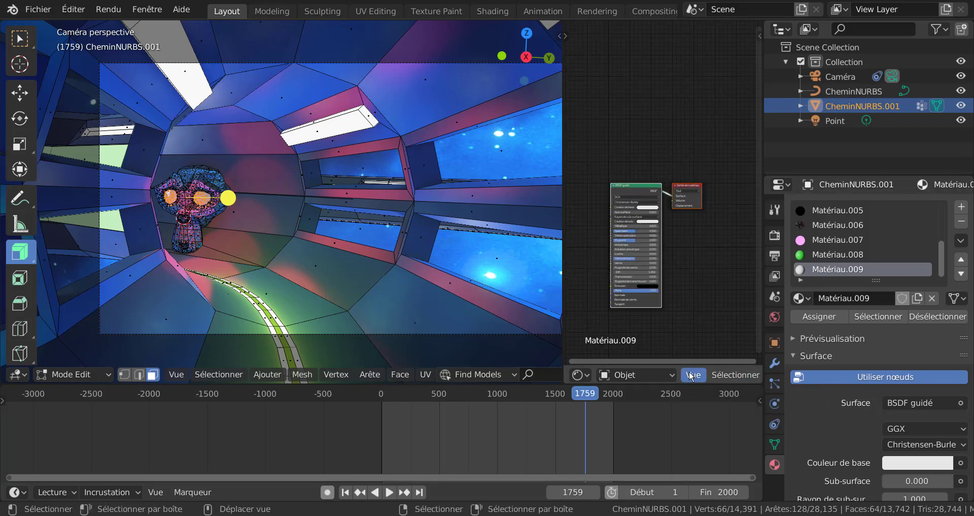
scroll(649, 374, down, 5)
Add a Séparer XYZ converter node to the eye material and connect its X output to the BSDF guidé's base colour
click(663, 374)
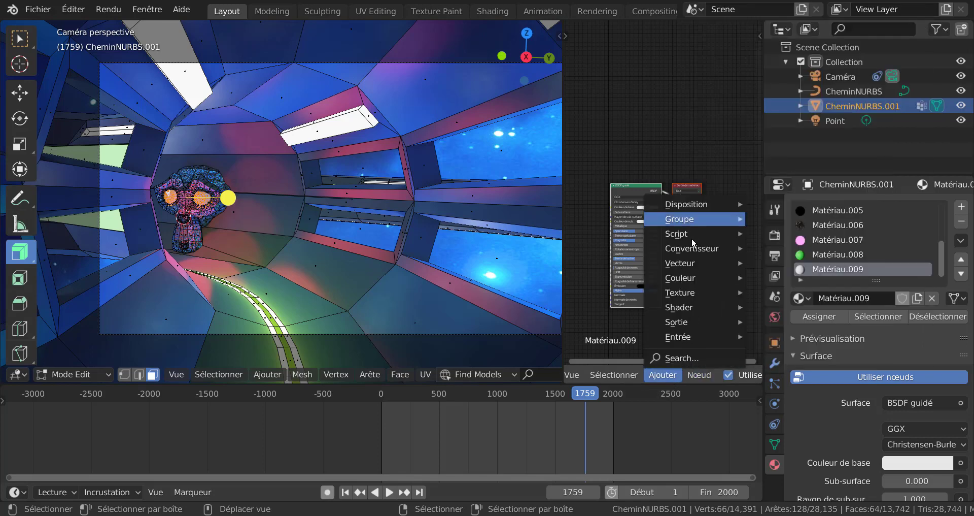
mouse_move(696, 250)
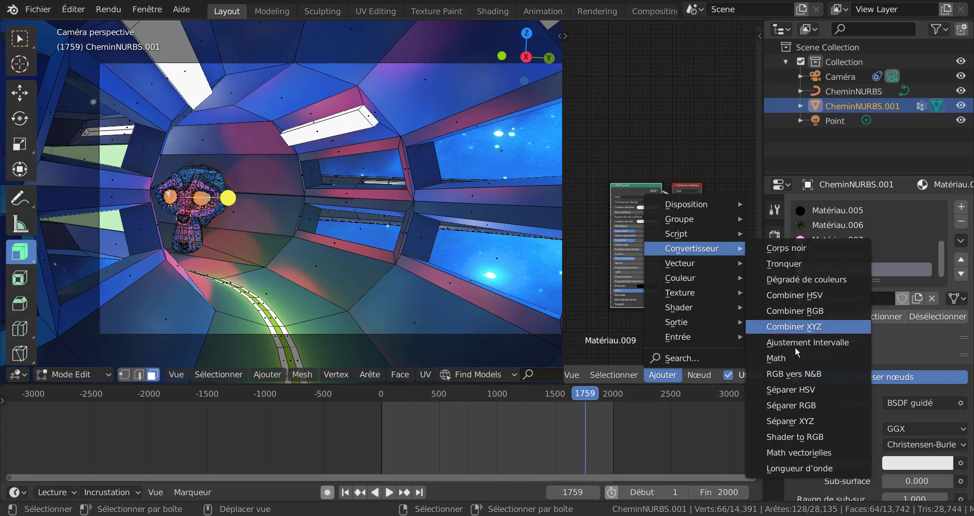
click(796, 425)
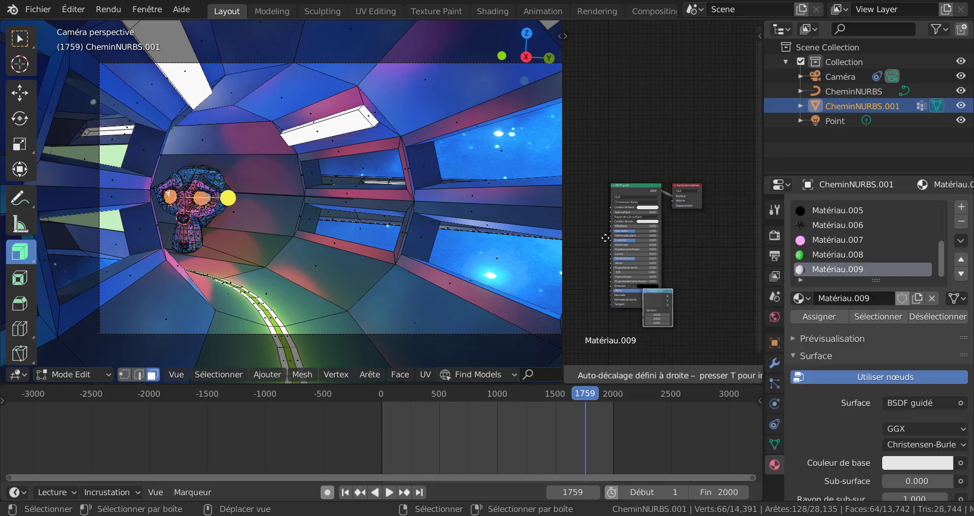
scroll(592, 267, up, 3)
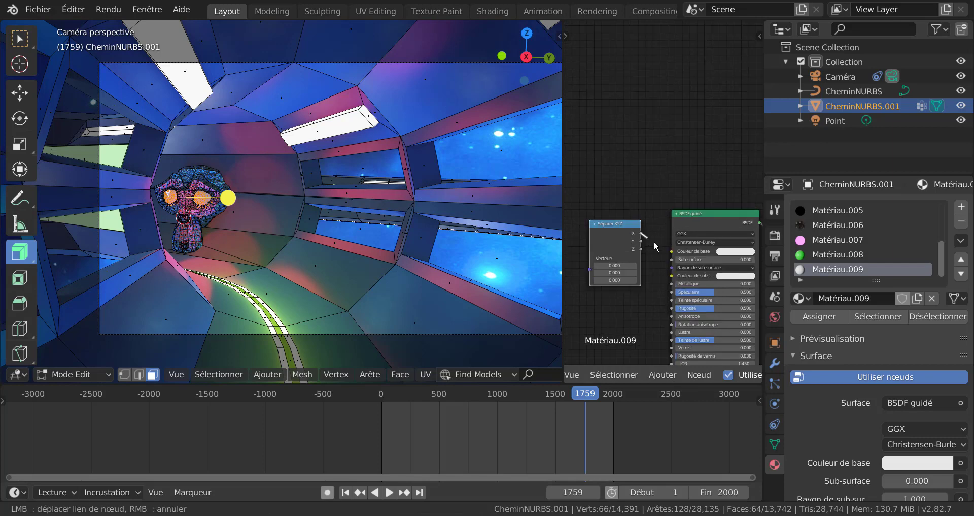
drag(671, 249, 672, 250)
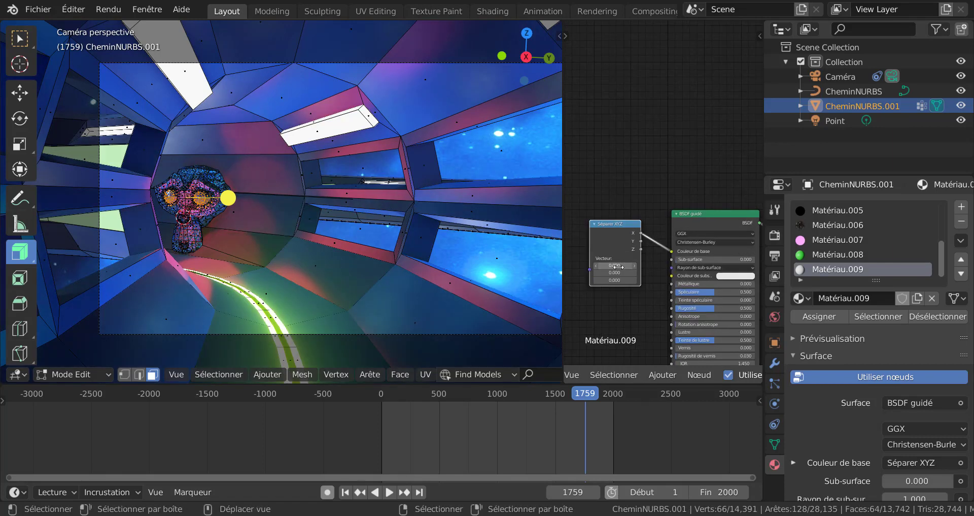
Set the Séparer XYZ node's X vector value to -1406.138 and leave Edit Mode
drag(617, 266, 496, 282)
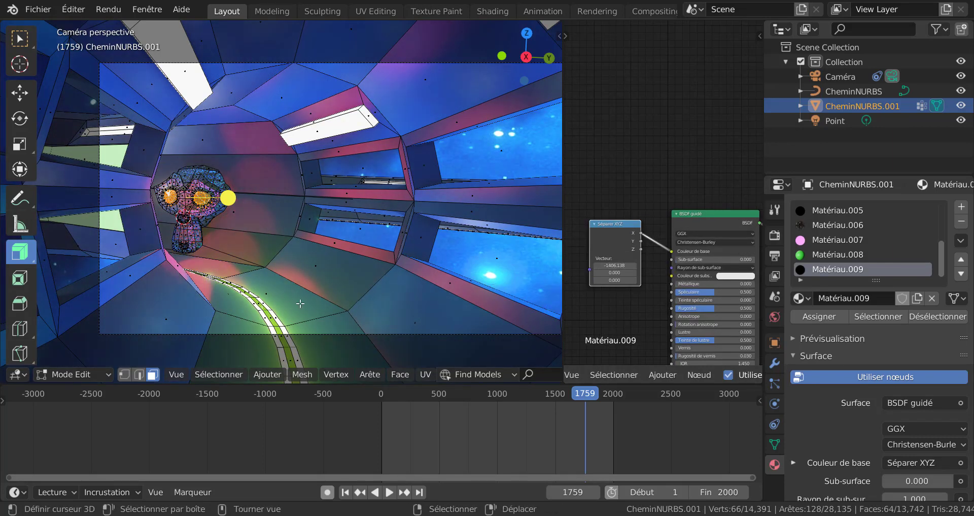
key(Tab)
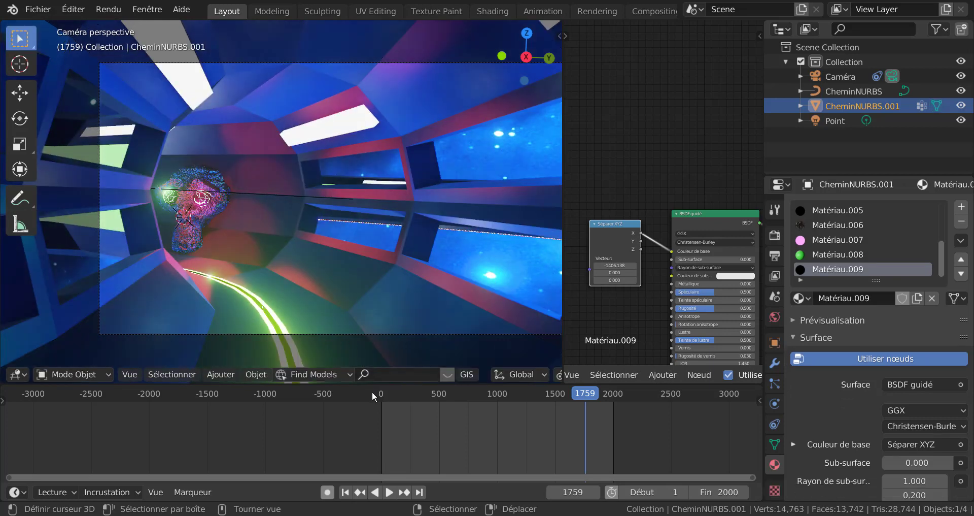
Play the animation from frame 1262 past the monkey head, stop it, and go back to frame 1774 to inspect the eyes
click(527, 394)
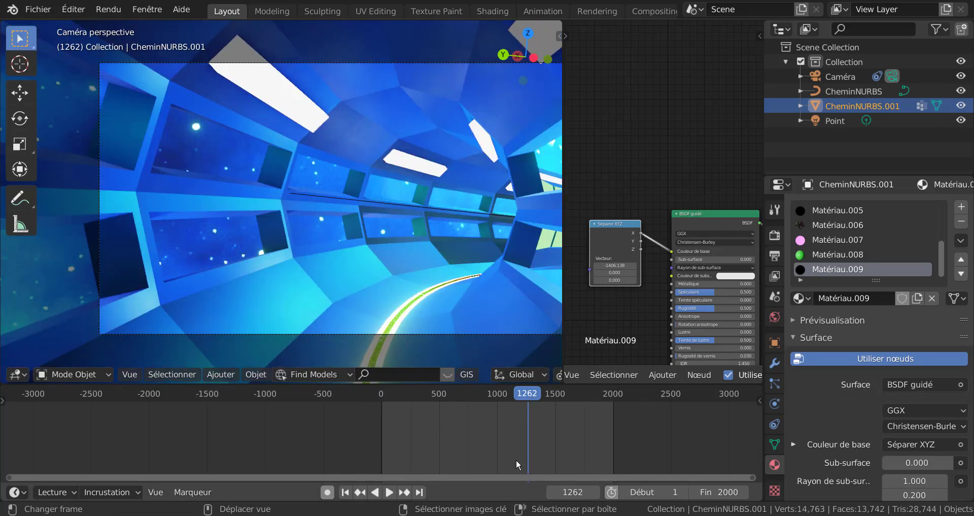
click(389, 492)
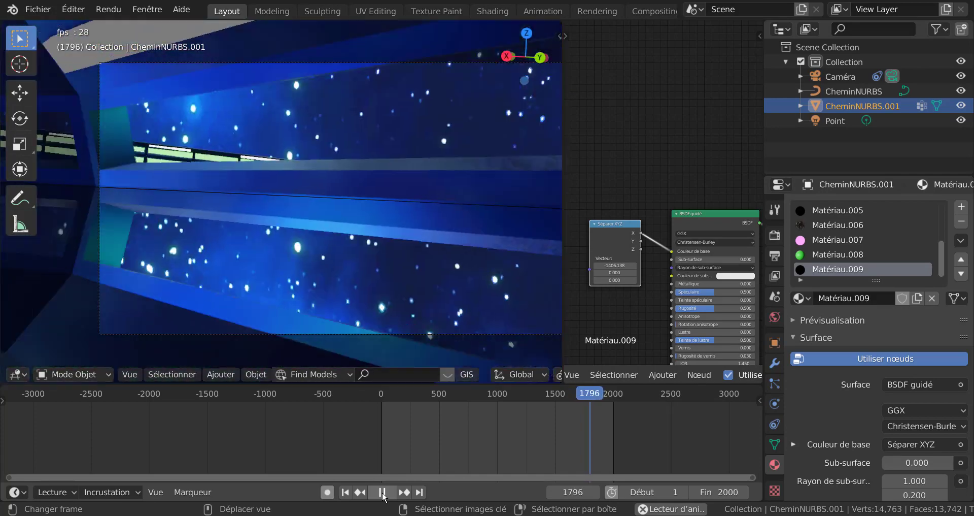
click(383, 494)
scroll(616, 280, up, 1)
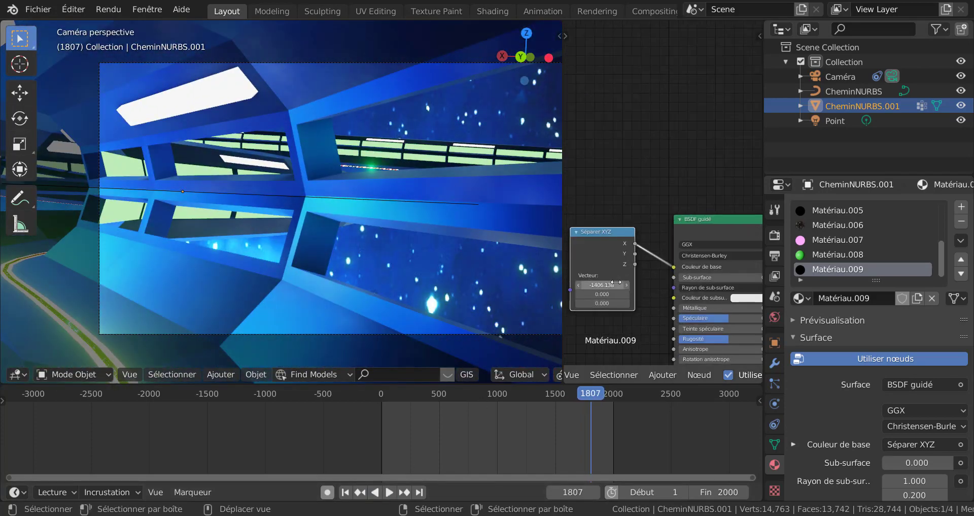
mouse_move(584, 395)
mouse_down()
mouse_move(568, 398)
mouse_move(587, 389)
mouse_up()
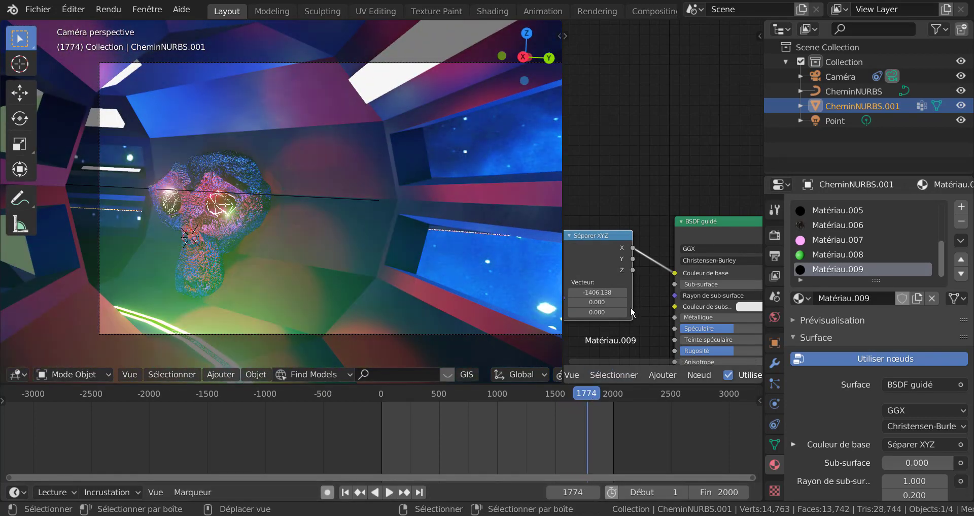
Set the Séparer XYZ node's X value to -1654.733 and the BSDF guidé's roughness and specular to 0
drag(604, 293, 527, 297)
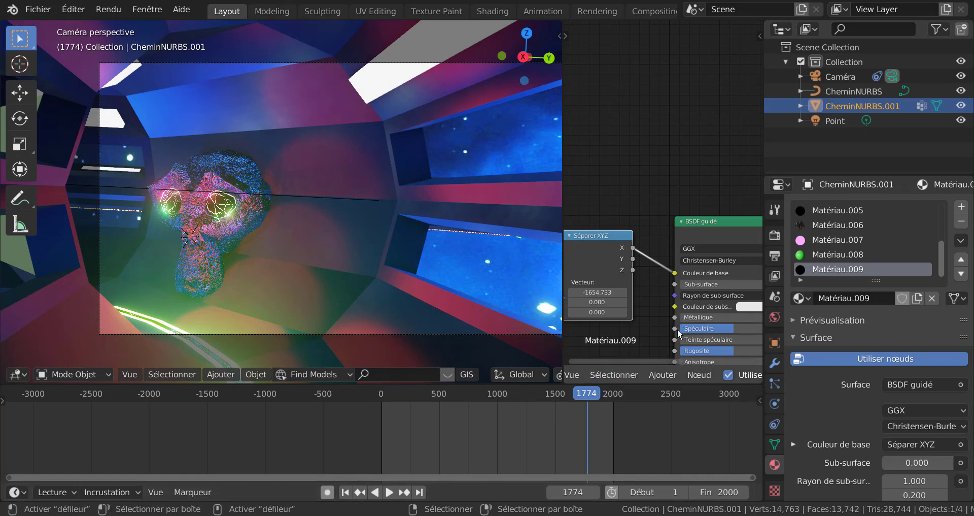
scroll(681, 338, down, 1)
middle_drag(707, 323, 683, 261)
click(683, 261)
text(0)
key(Return)
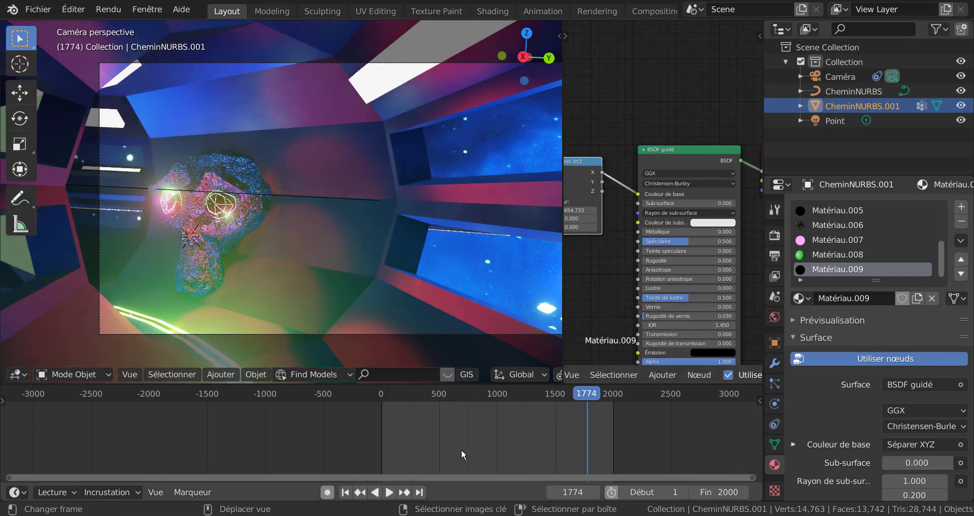
click(688, 240)
text(0)
key(Return)
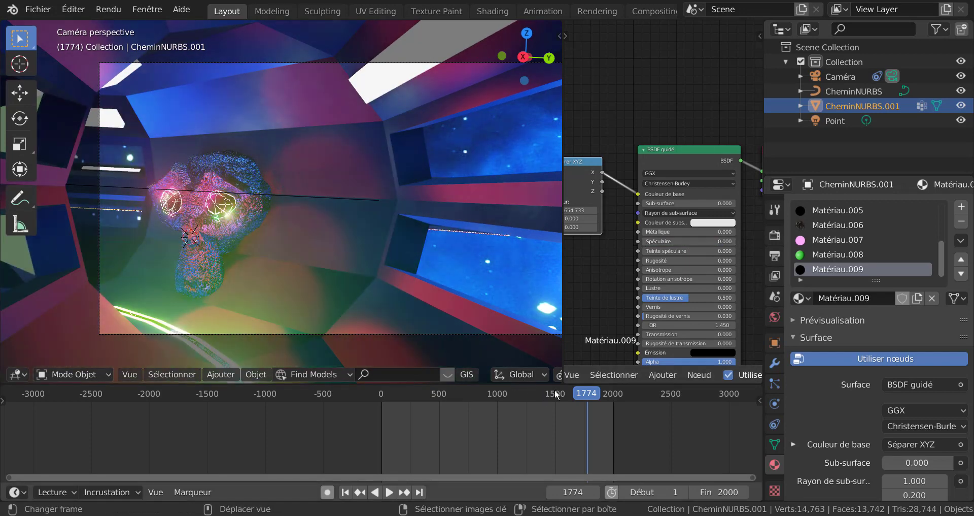
Play the animation on to frame 1792 and reduce the Séparer XYZ node's X value to -66.418
click(389, 492)
click(389, 491)
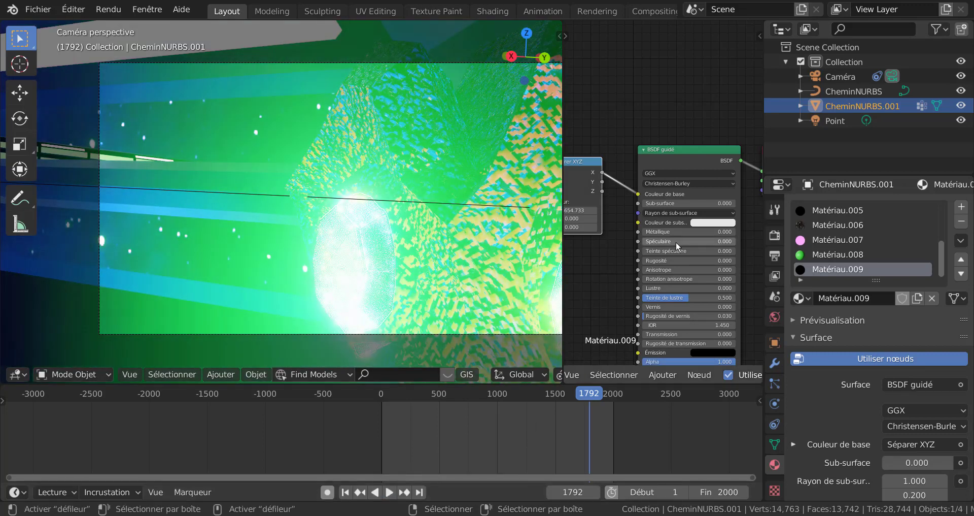
scroll(676, 243, up, 1)
middle_drag(590, 278, 708, 315)
scroll(704, 286, up, 2)
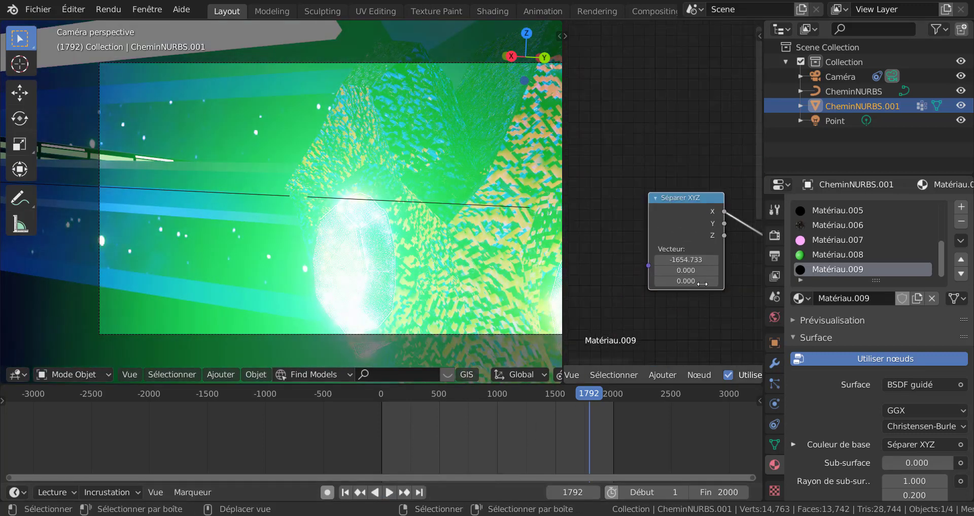
mouse_move(700, 258)
mouse_down()
mouse_move(735, 255)
mouse_move(688, 263)
mouse_move(697, 260)
mouse_up()
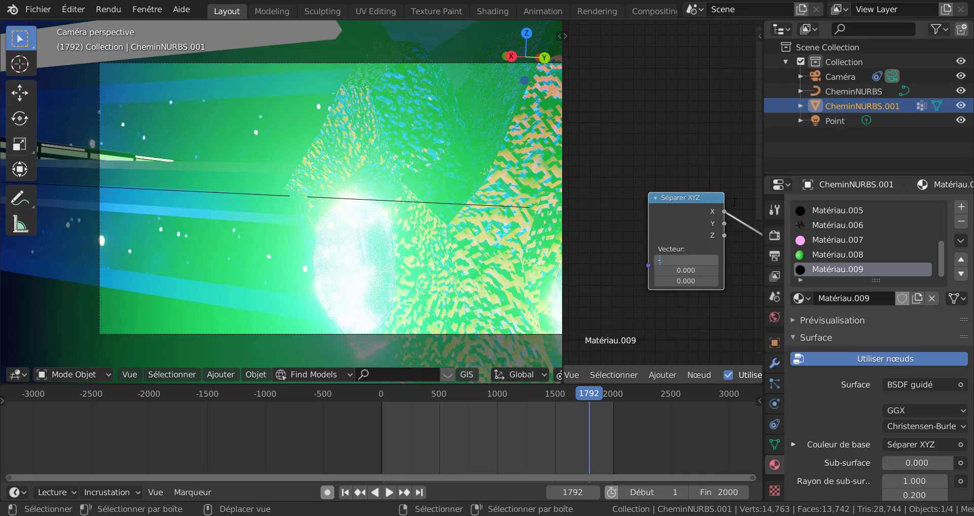
key(Return)
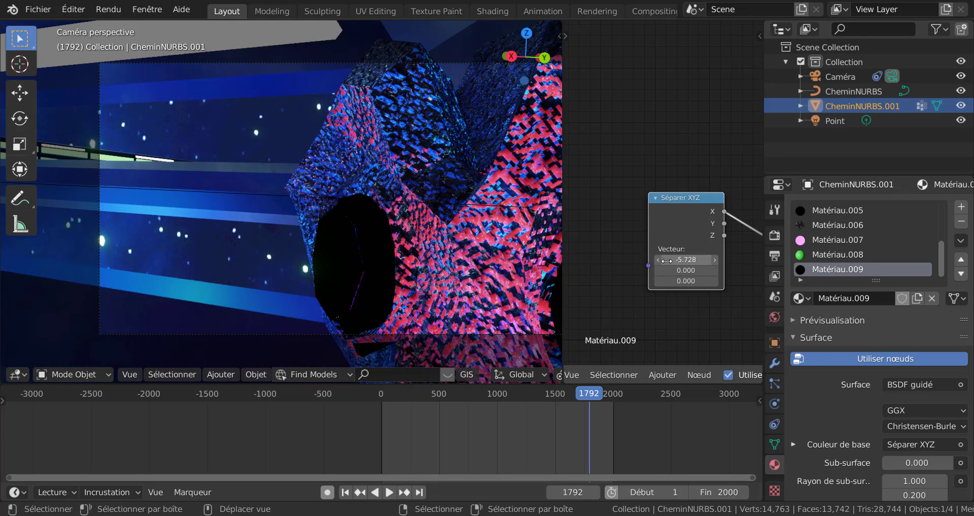
drag(667, 261, 655, 262)
scroll(383, 265, down, 6)
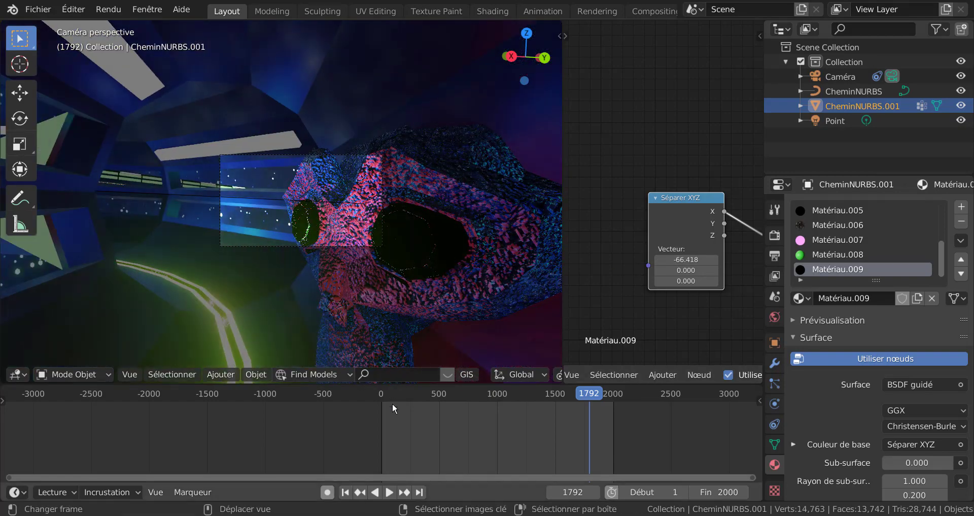
Move to frame 1783 and set the Séparer XYZ node's X value to -145.978
drag(592, 397, 589, 392)
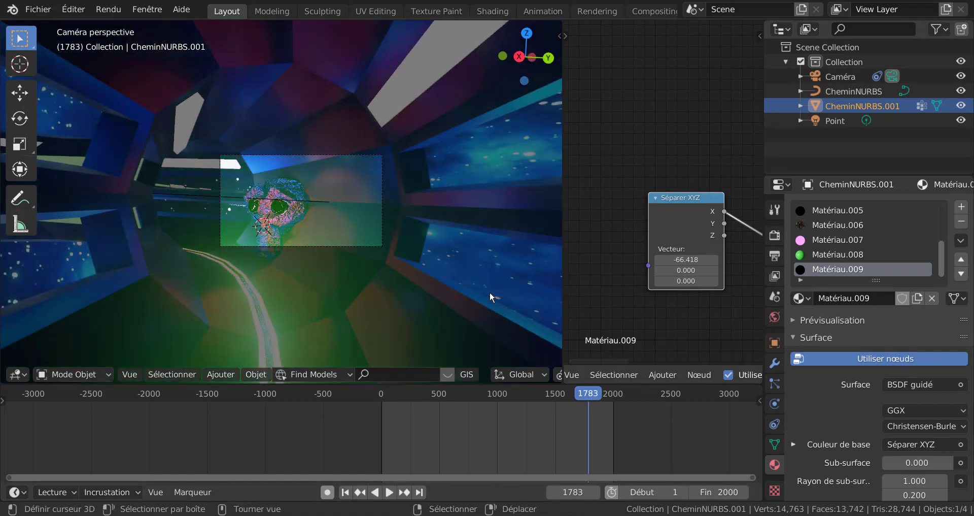
scroll(489, 292, up, 3)
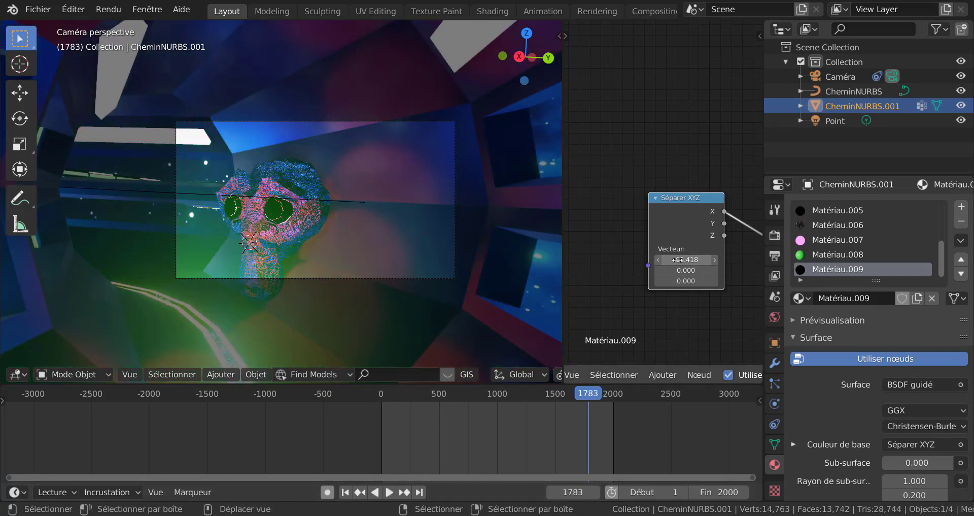
drag(678, 259, 573, 336)
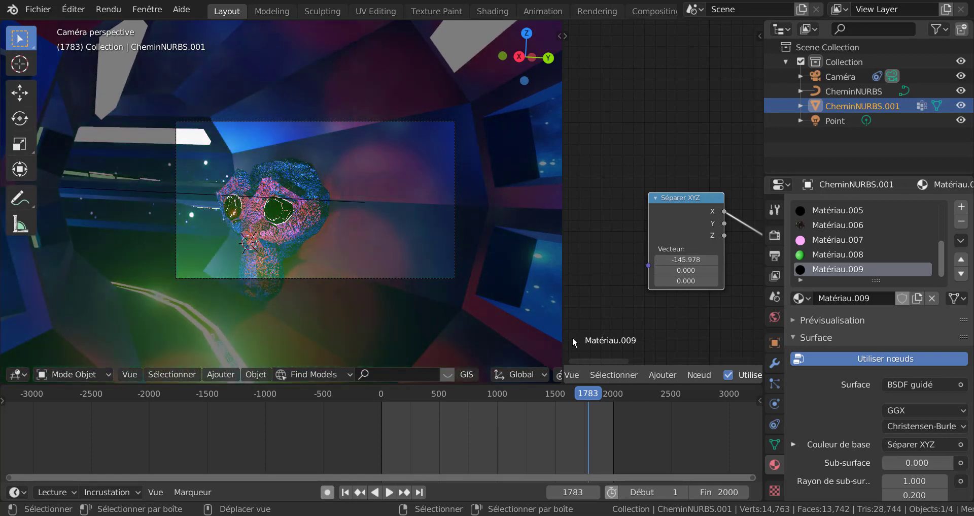
Go back to frame 1560, play the animation past the monkey head to check the eyes, and stop it at frame 1820
click(563, 391)
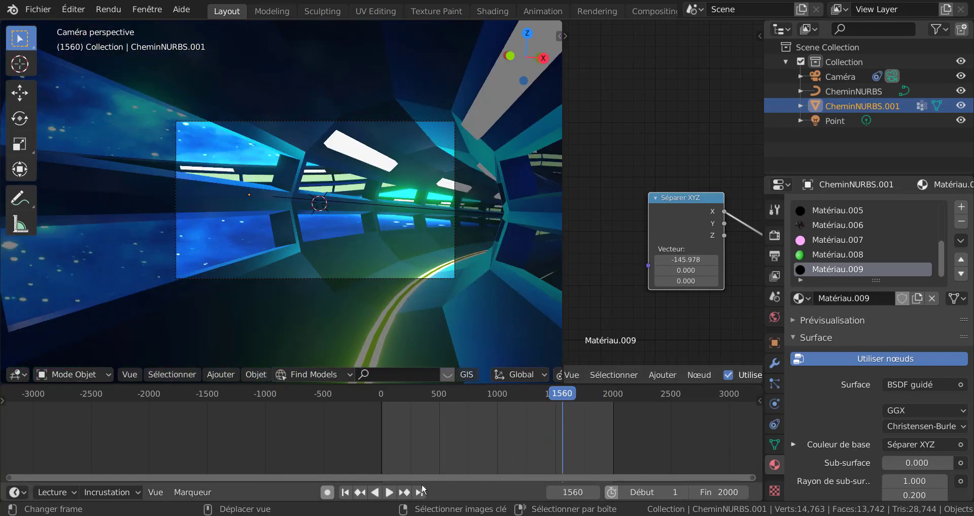
click(390, 492)
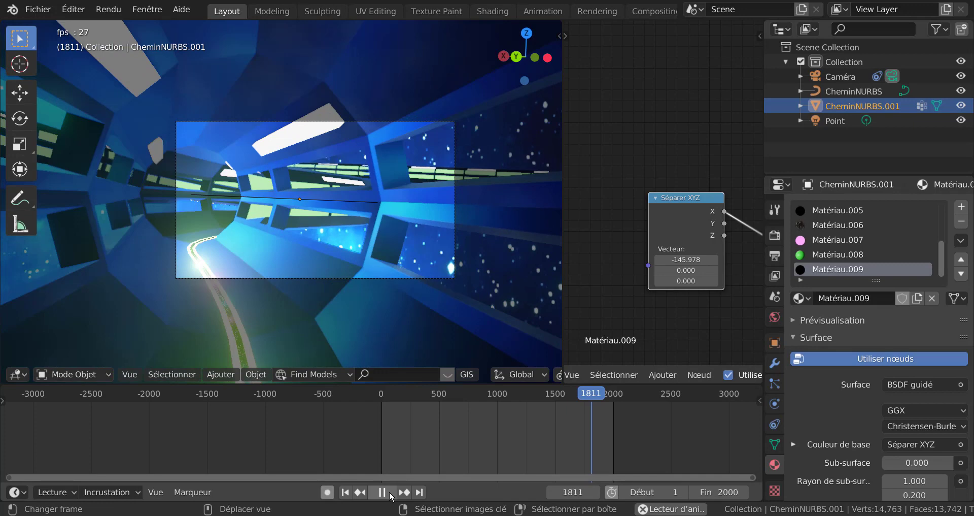
click(385, 492)
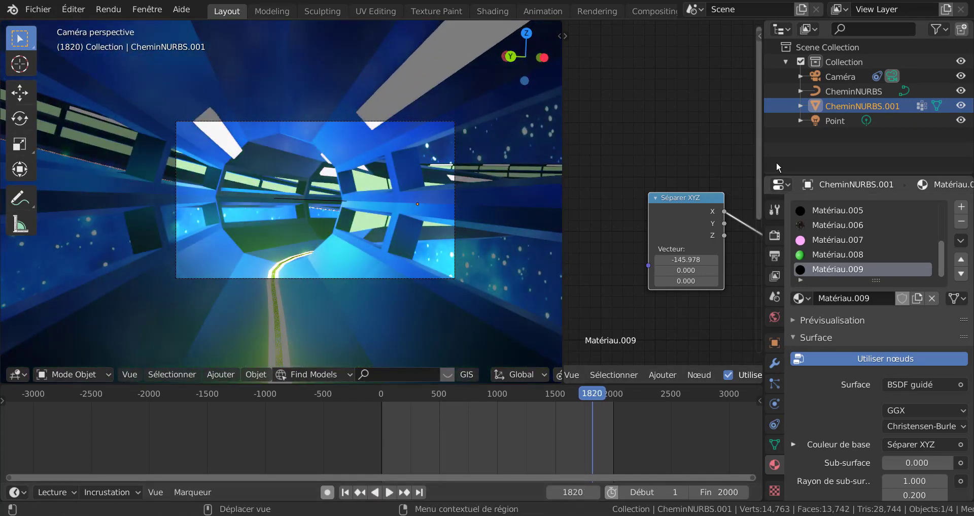
Join the node editor area into the 3D viewport and enlarge the camera view inside it
right_click(562, 141)
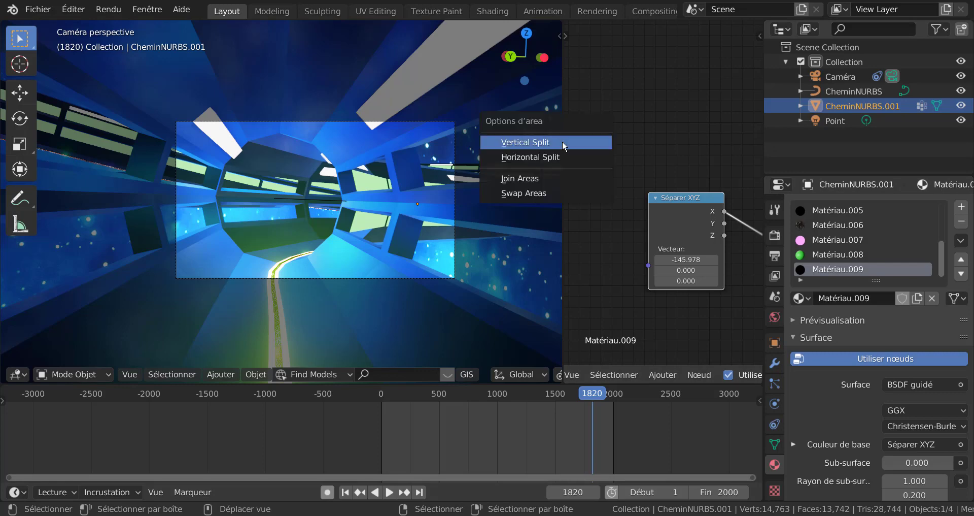
click(565, 173)
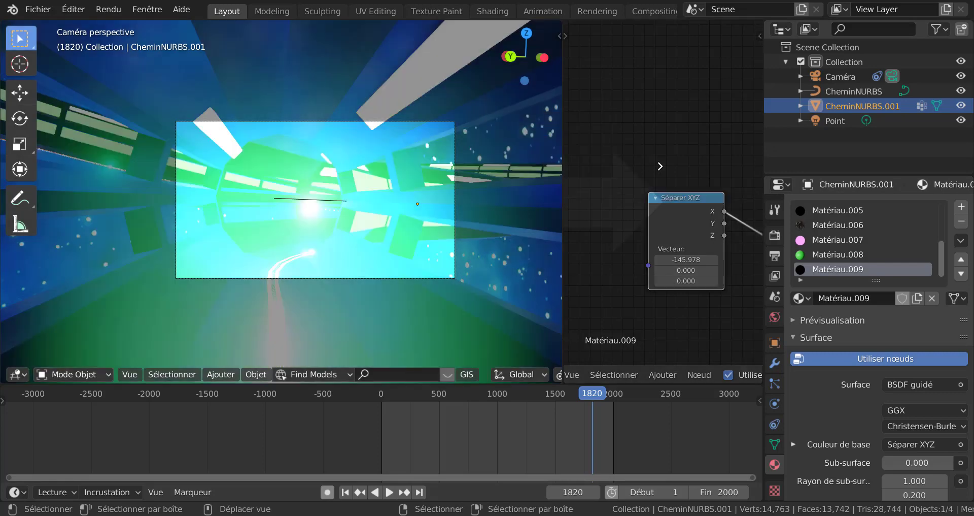
click(666, 285)
scroll(647, 284, up, 3)
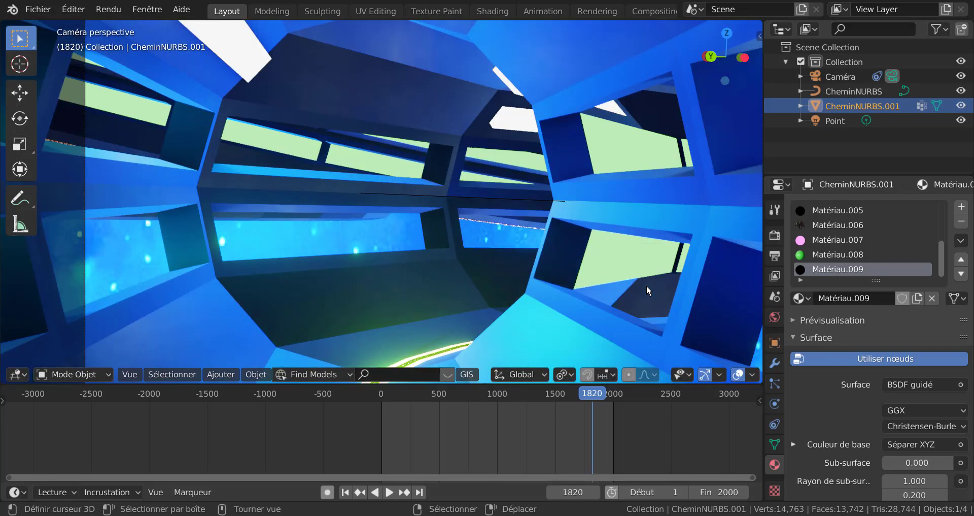
scroll(682, 292, up, 2)
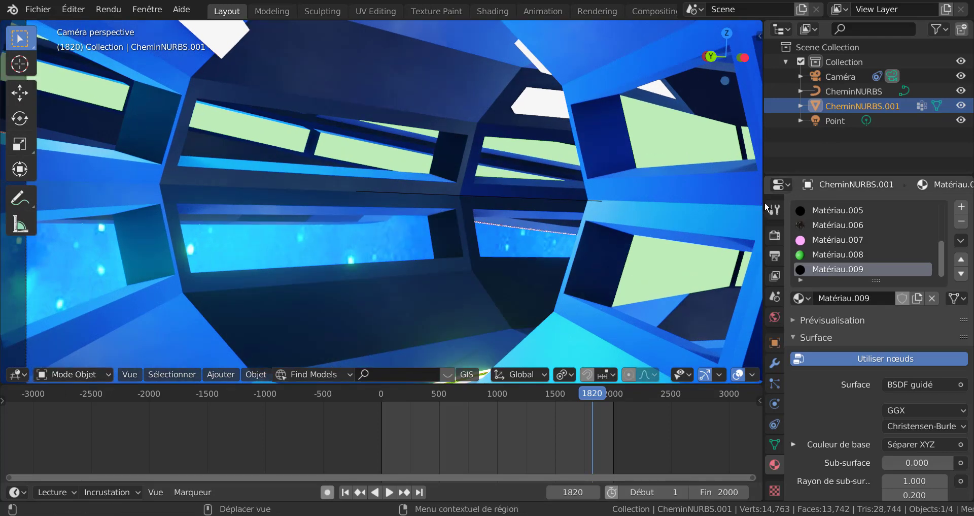
Widen the 3D viewport over the outliner and properties, shrink the timeline to its header, and play the animation from frame 1820
drag(764, 203, 934, 204)
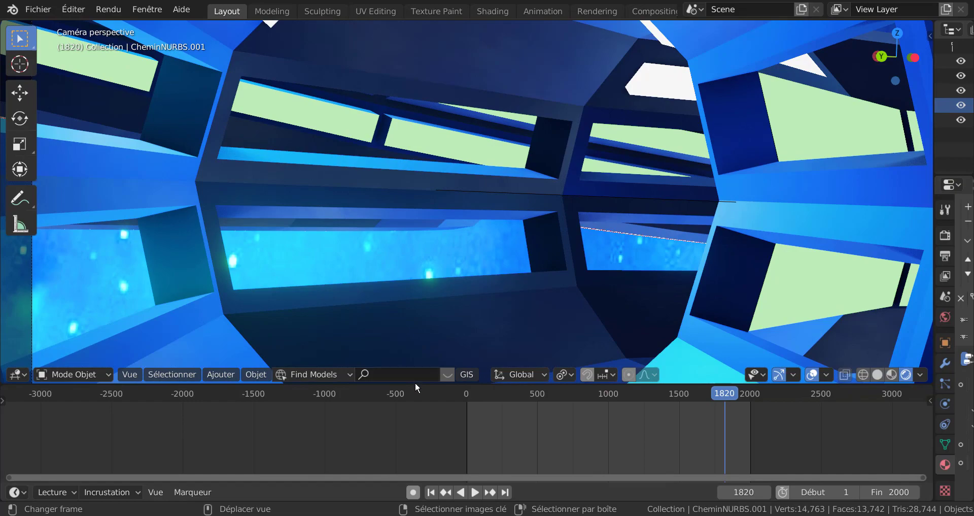
drag(414, 384, 407, 465)
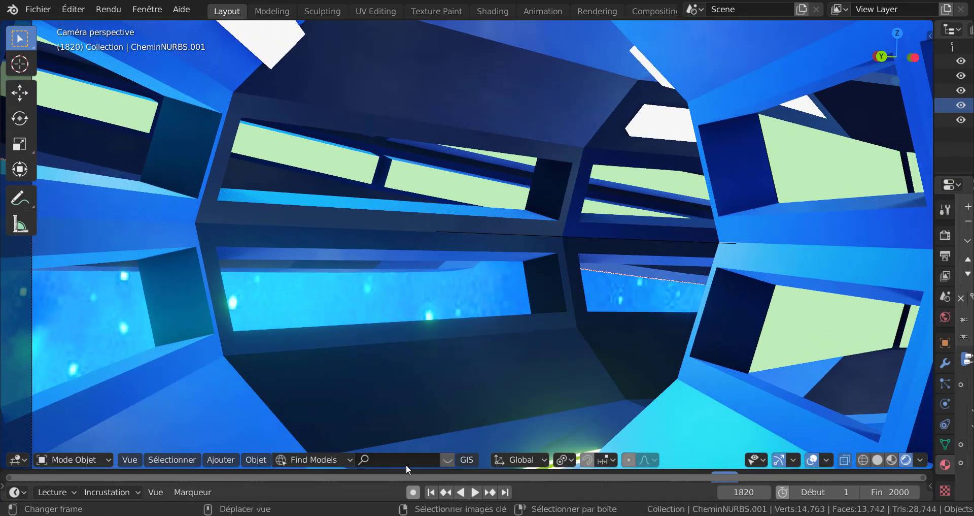
click(477, 492)
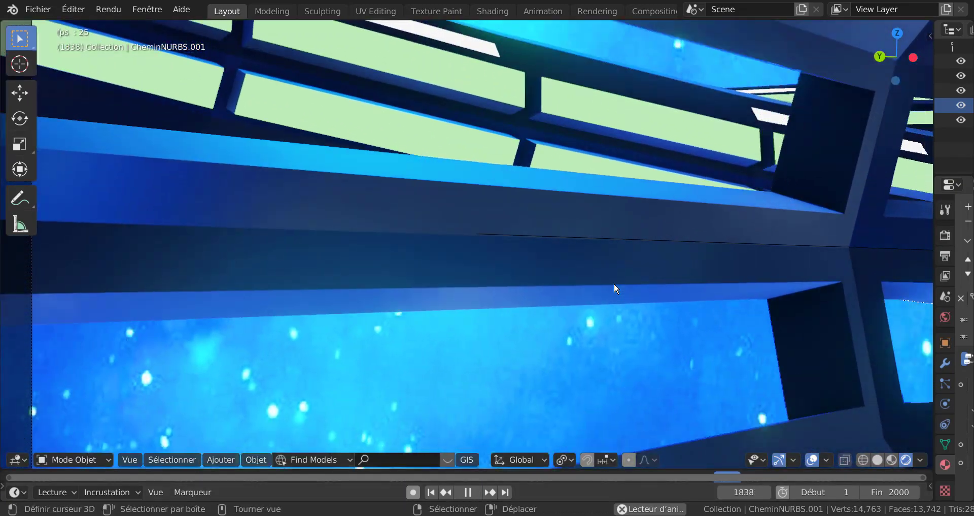